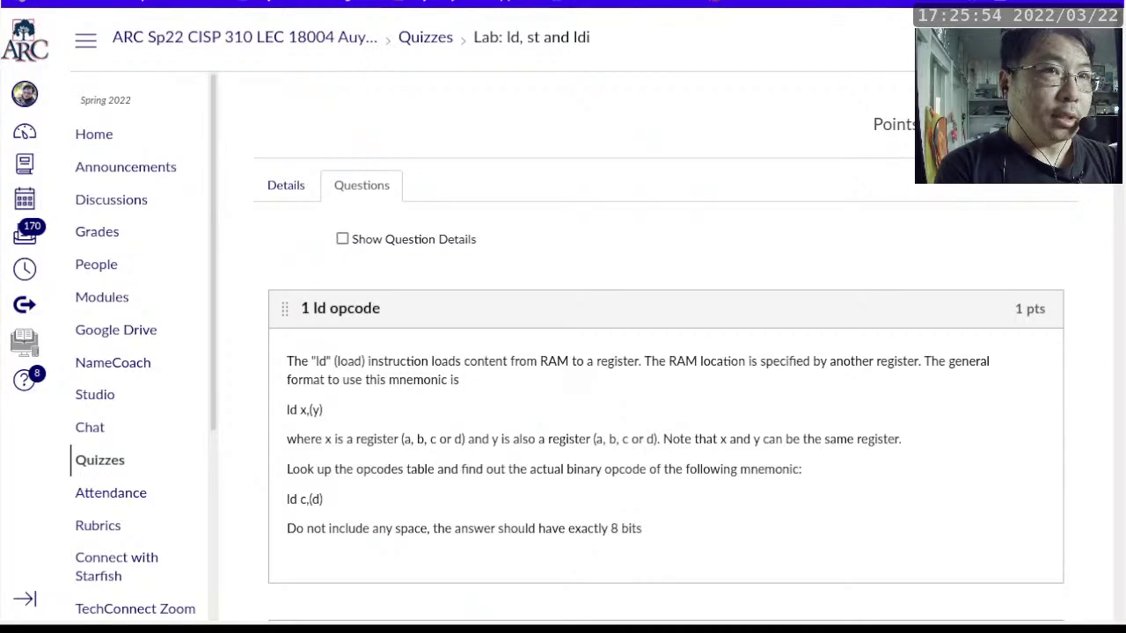
pyautogui.hotkey('alt', 'Tab')
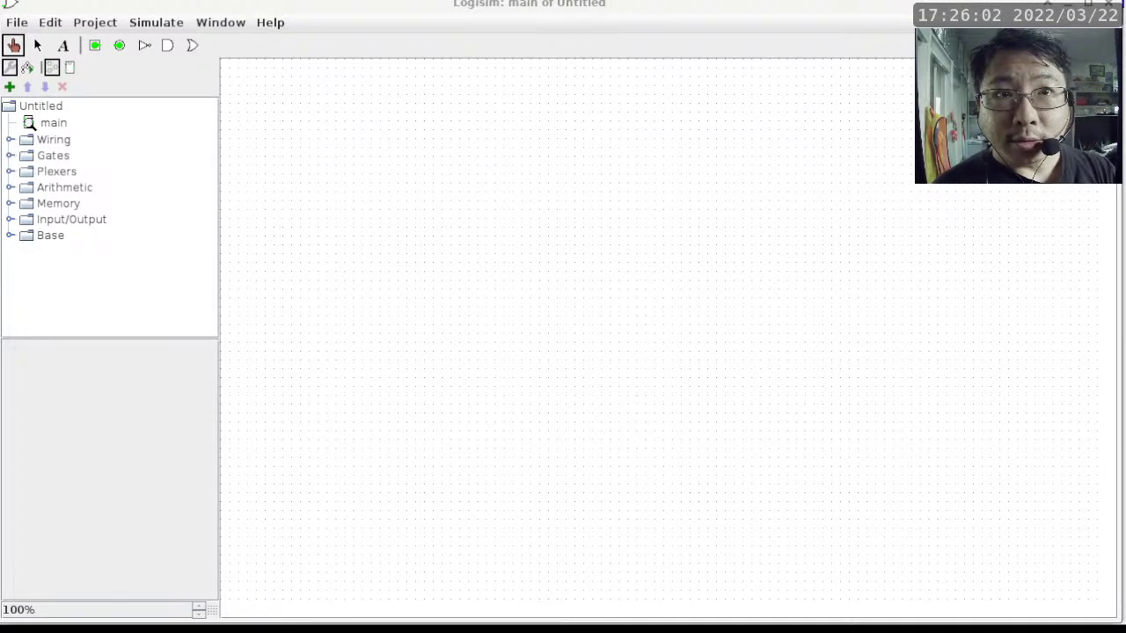
pyautogui.hotkey('alt', 'Tab')
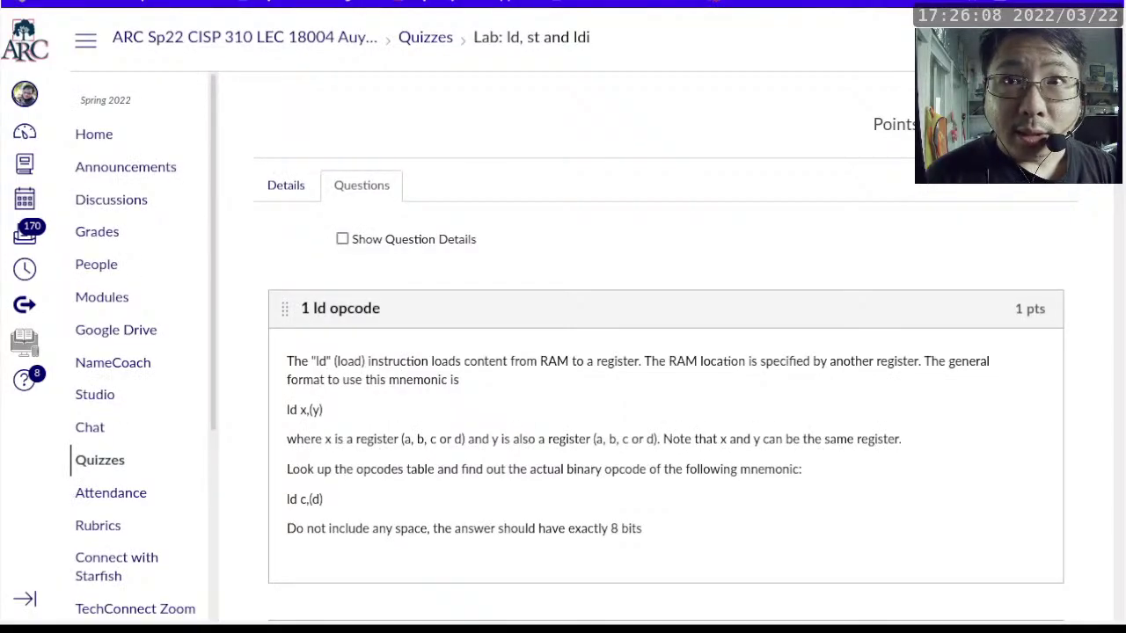
pyautogui.hotkey('alt', 'Tab')
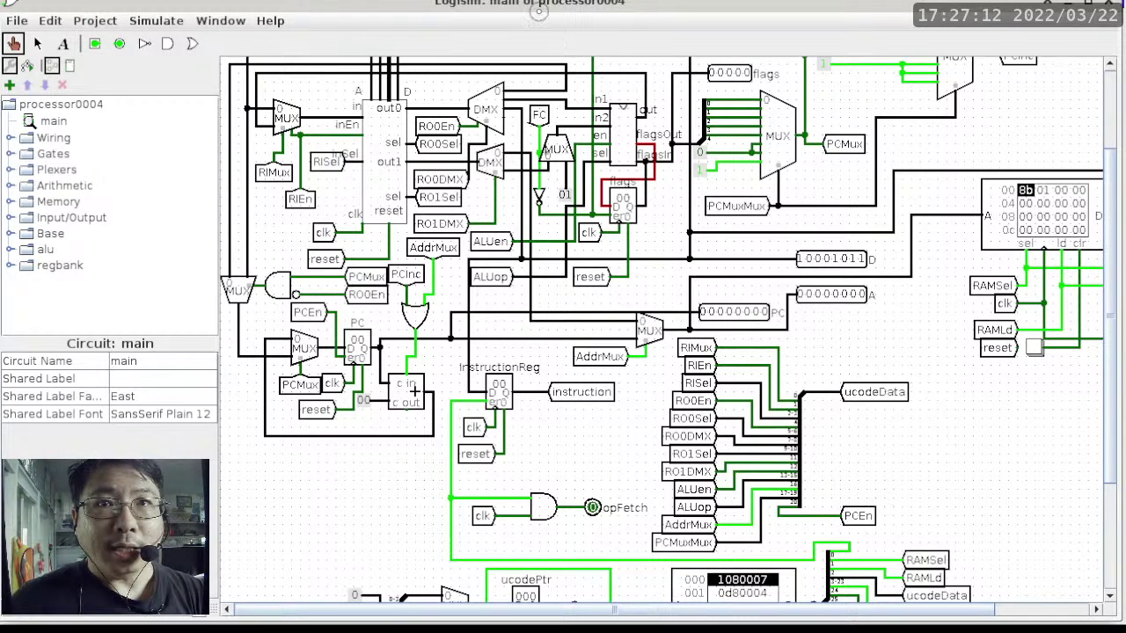
pyautogui.hotkey('alt', 'Tab')
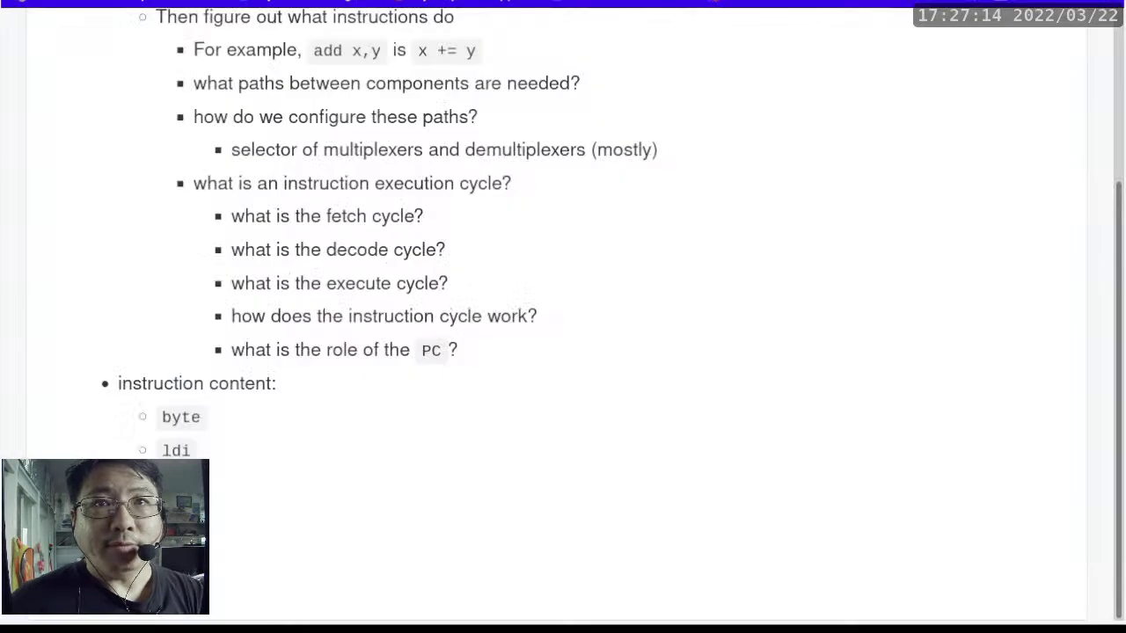
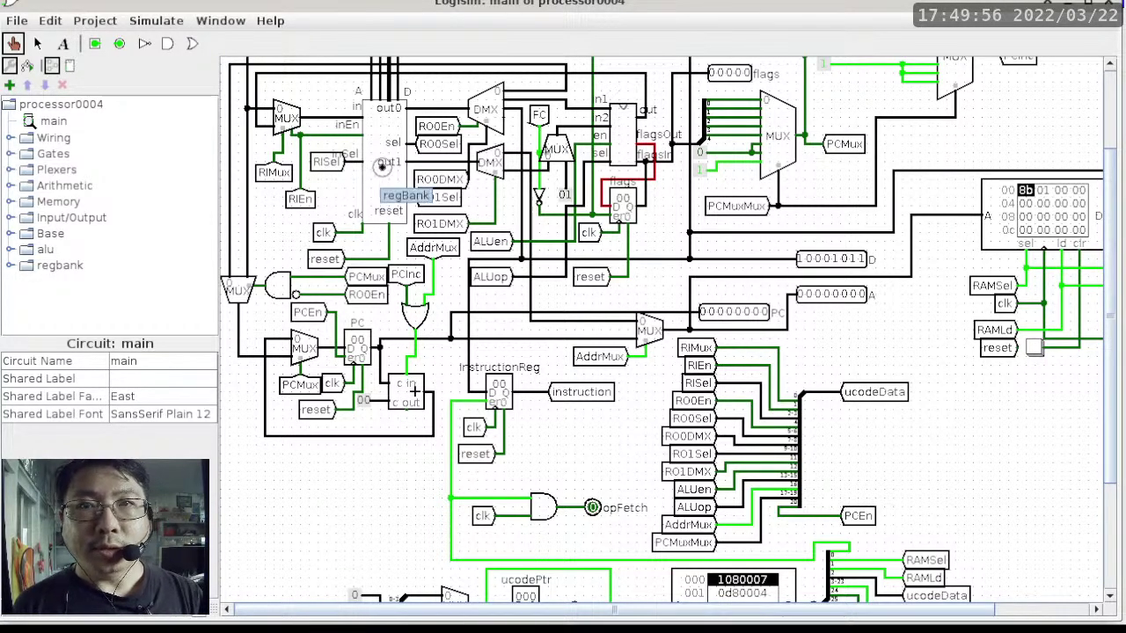
# Open the regBank subcircuit from the main circuit and probe register B's output wire
pyautogui.click(379, 168)
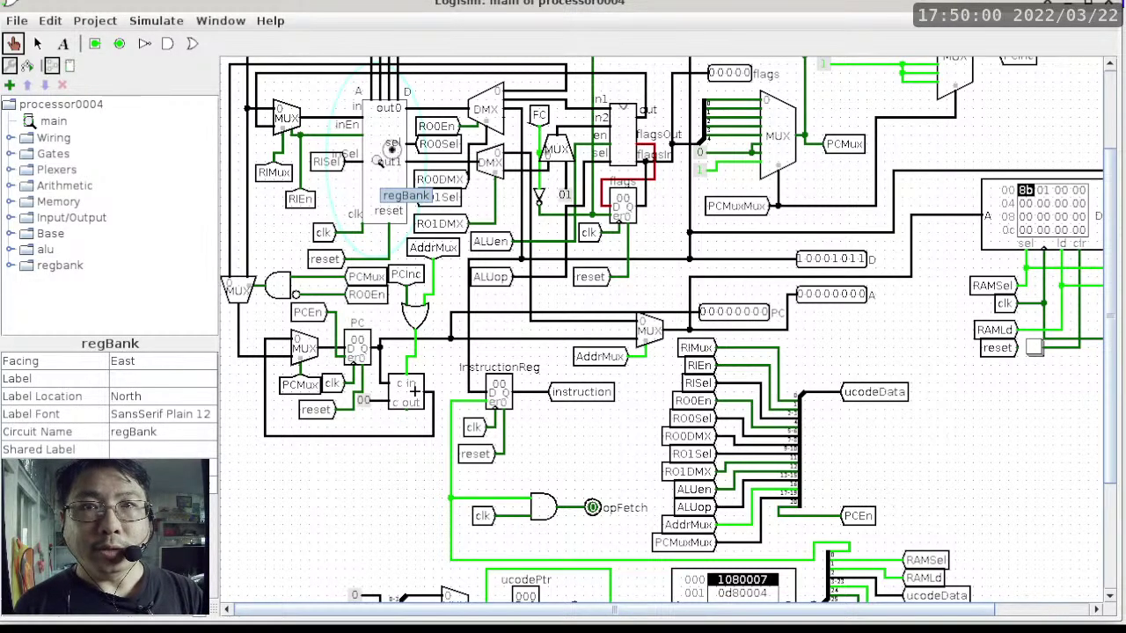
pyautogui.rightClick(379, 161)
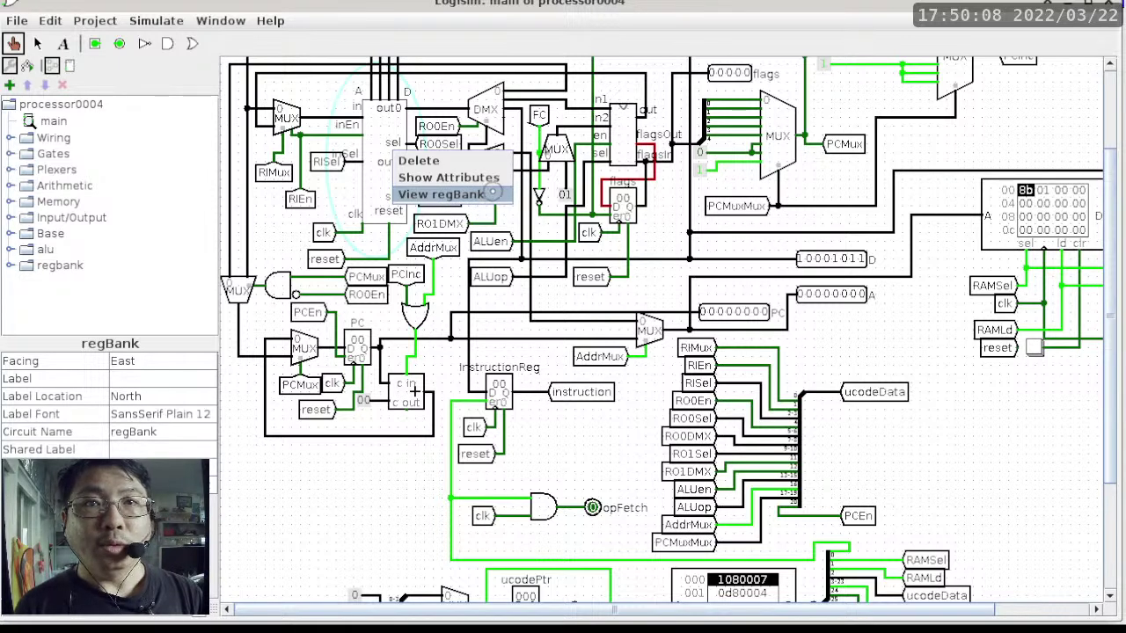
pyautogui.click(492, 192)
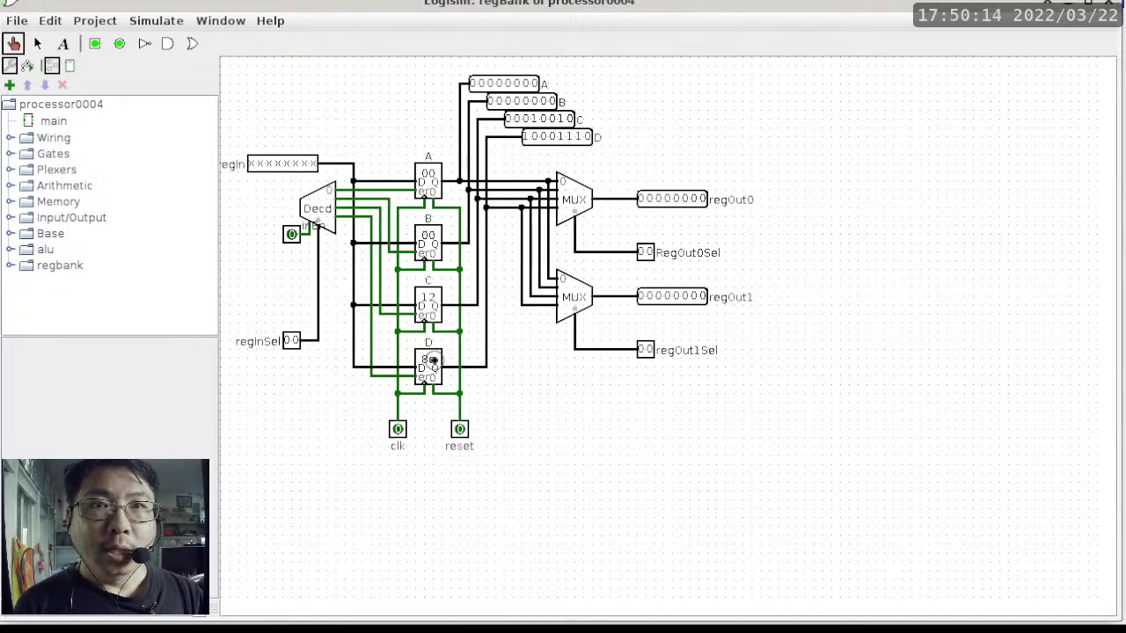
pyautogui.click(447, 242)
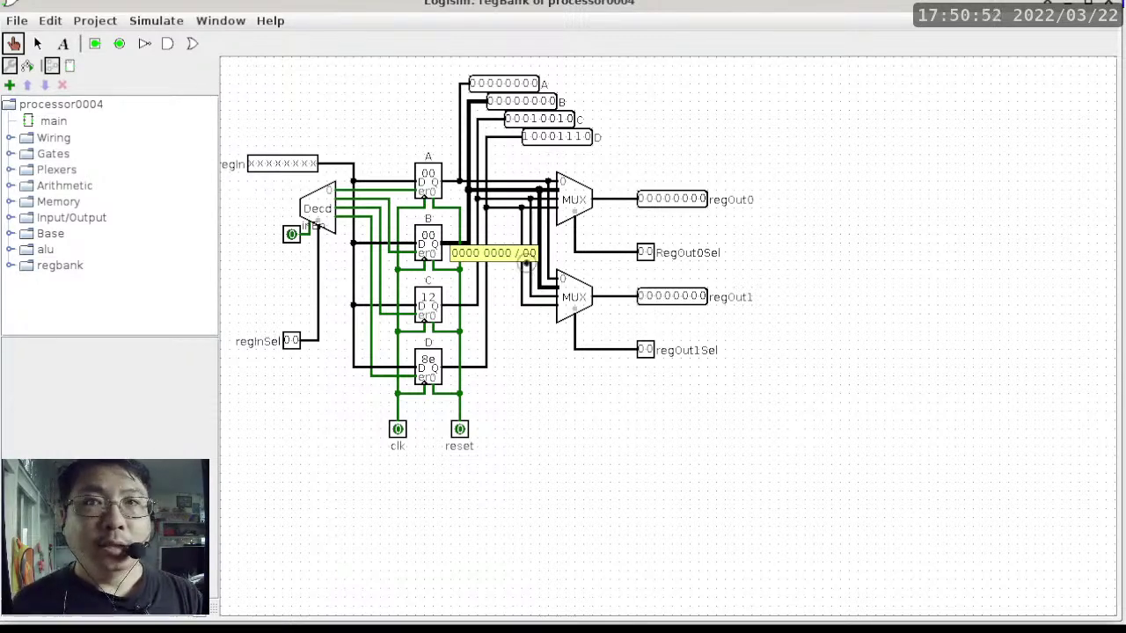
# Return to the main circuit and trace the RAM address wire back through the AddrMux multiplexer inputs to the register bank's out1
pyautogui.doubleClick(63, 122)
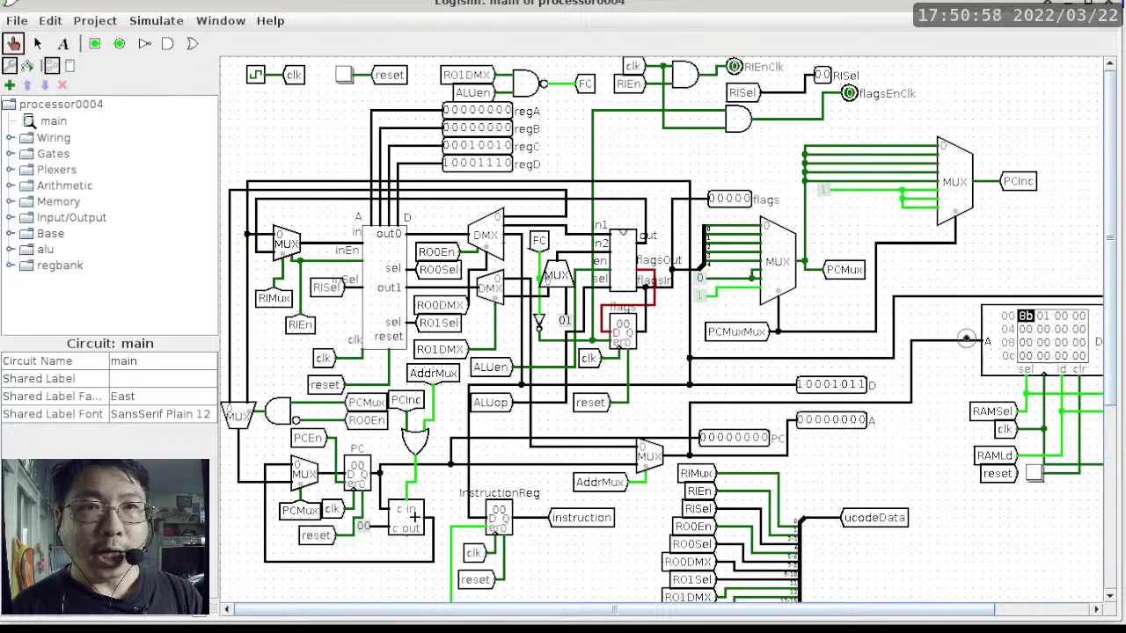
pyautogui.click(965, 338)
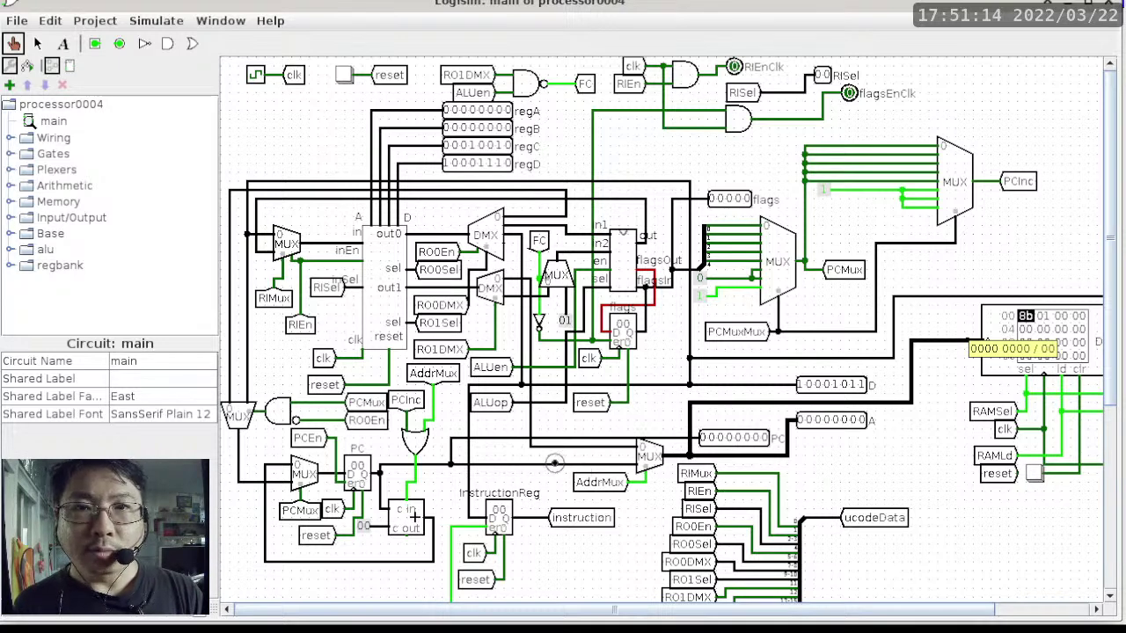
pyautogui.click(554, 463)
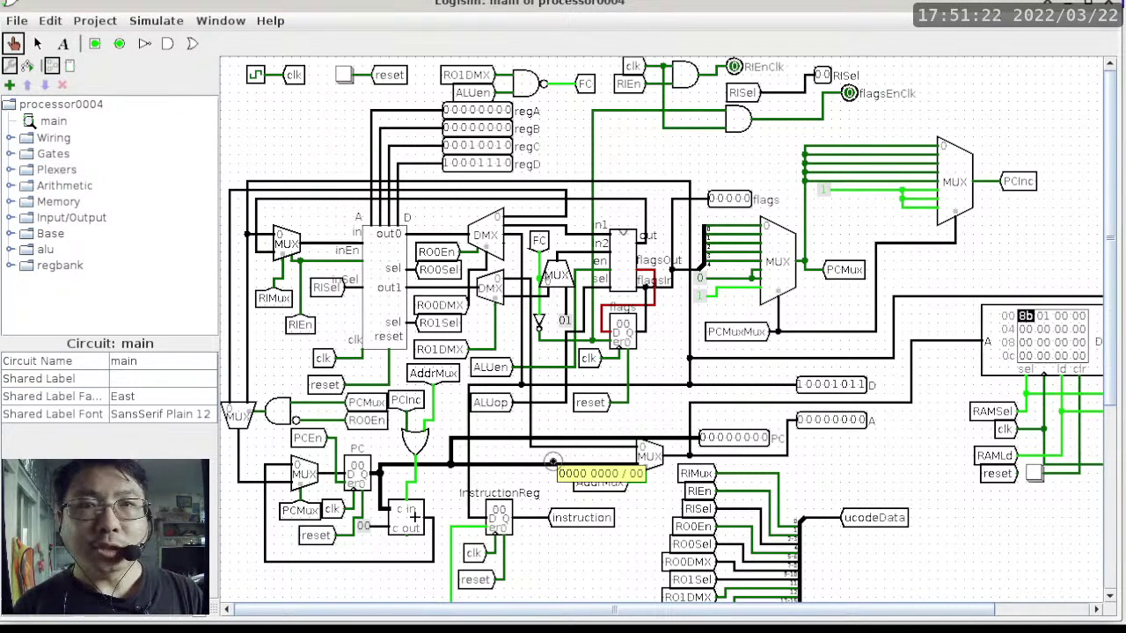
pyautogui.click(575, 448)
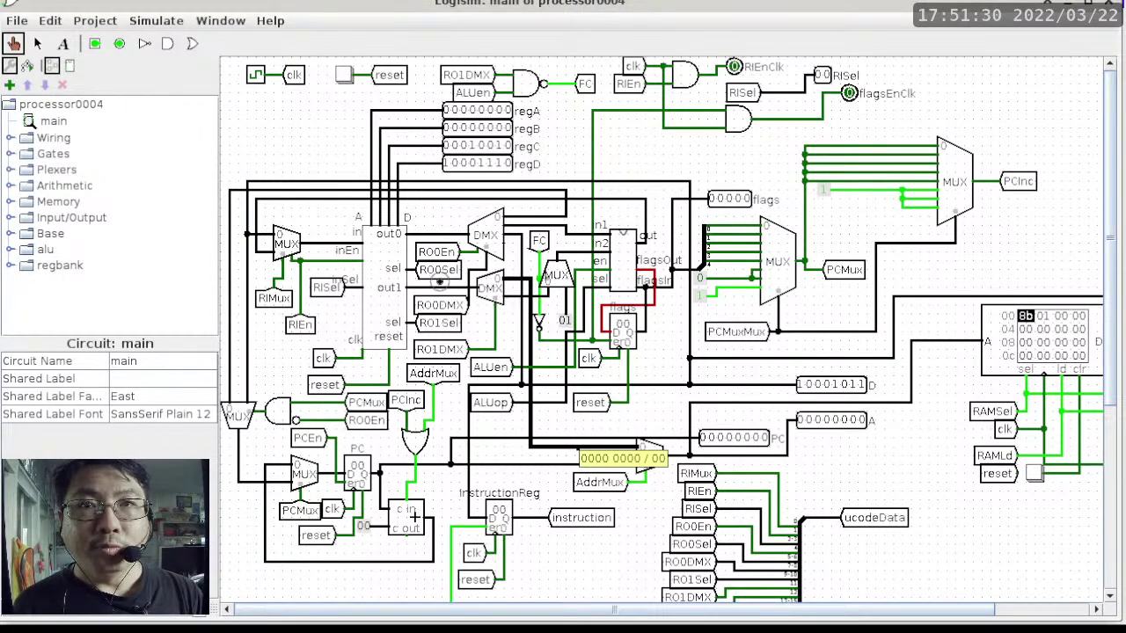
pyautogui.moveTo(454, 283)
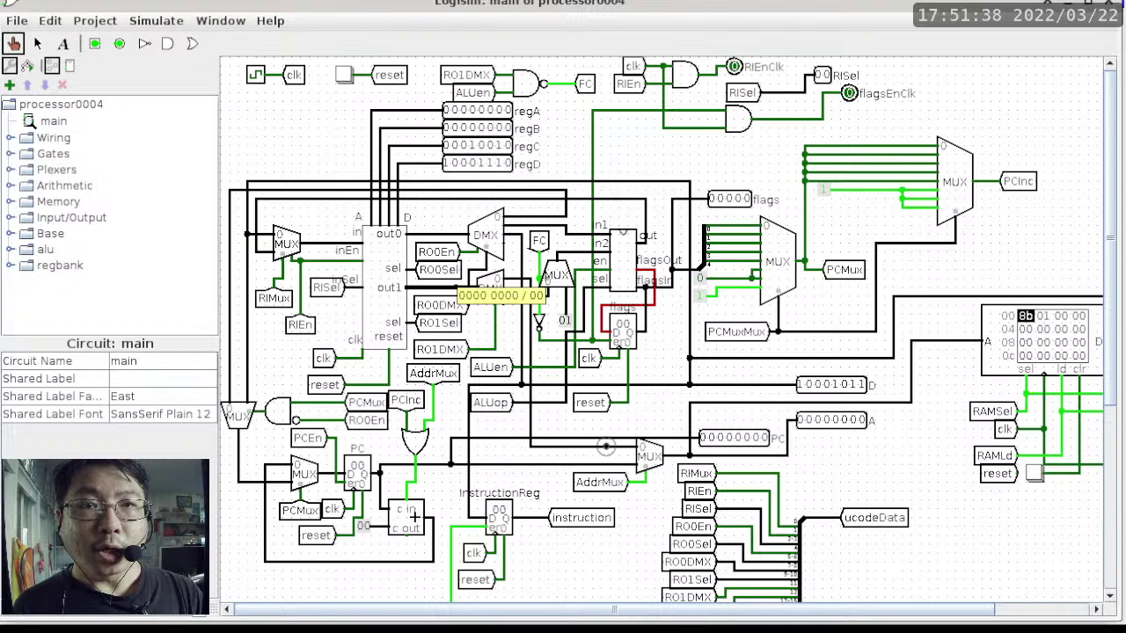
pyautogui.moveTo(605, 442)
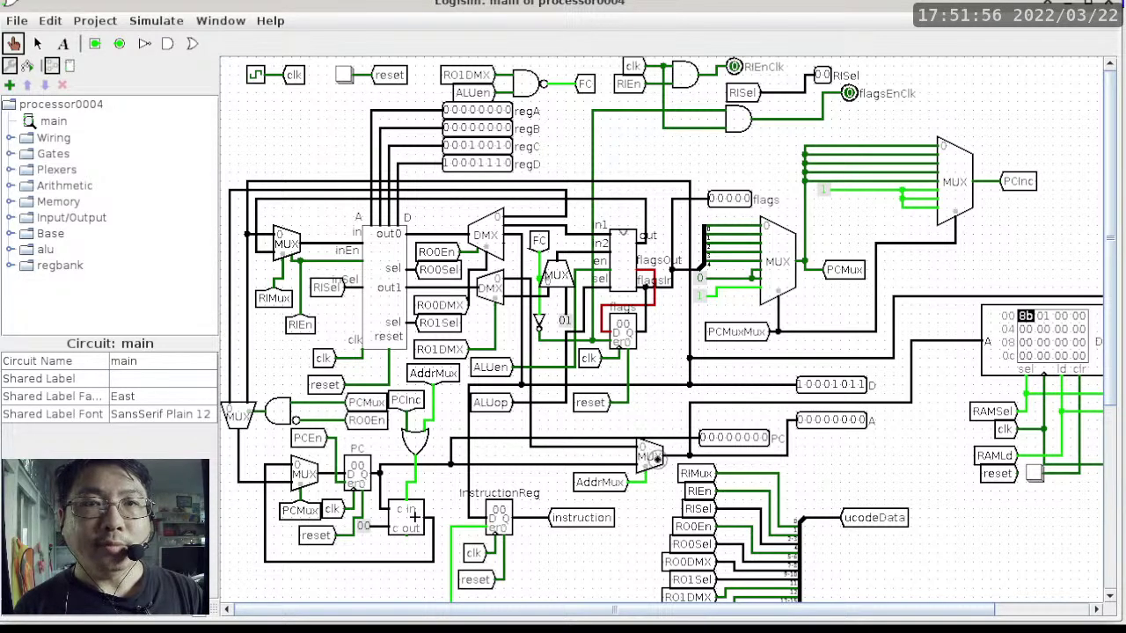
pyautogui.click(576, 446)
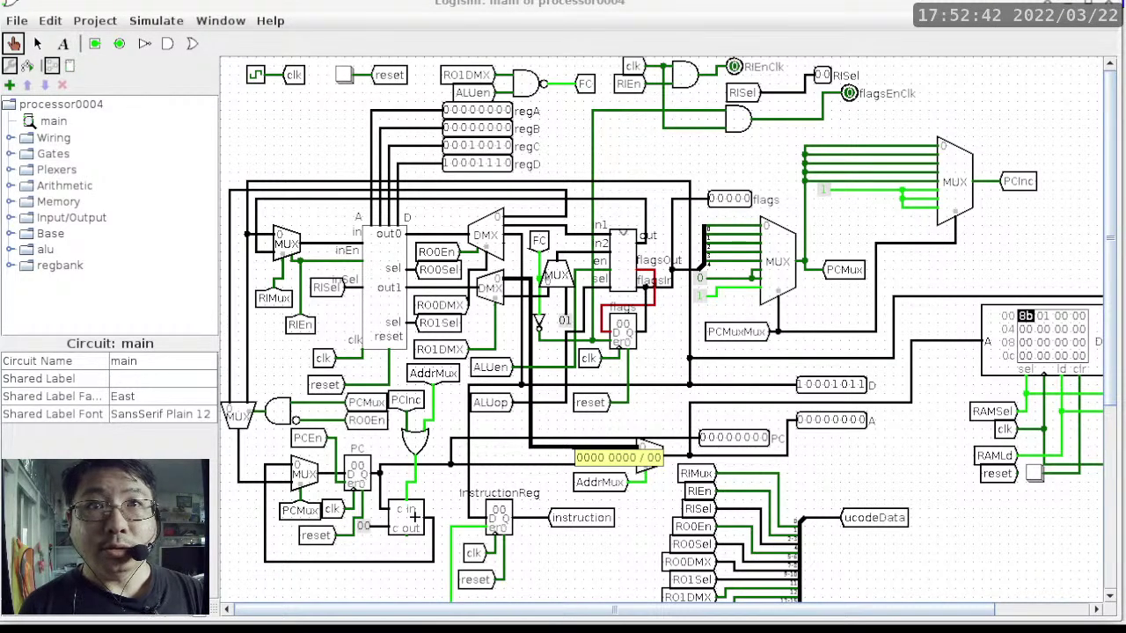
# Switch to the lecture notes and add the code-formatted sub-bullet AddrMux=0 under "connect b to RAM.A"
pyautogui.hotkey('alt', 'Tab')
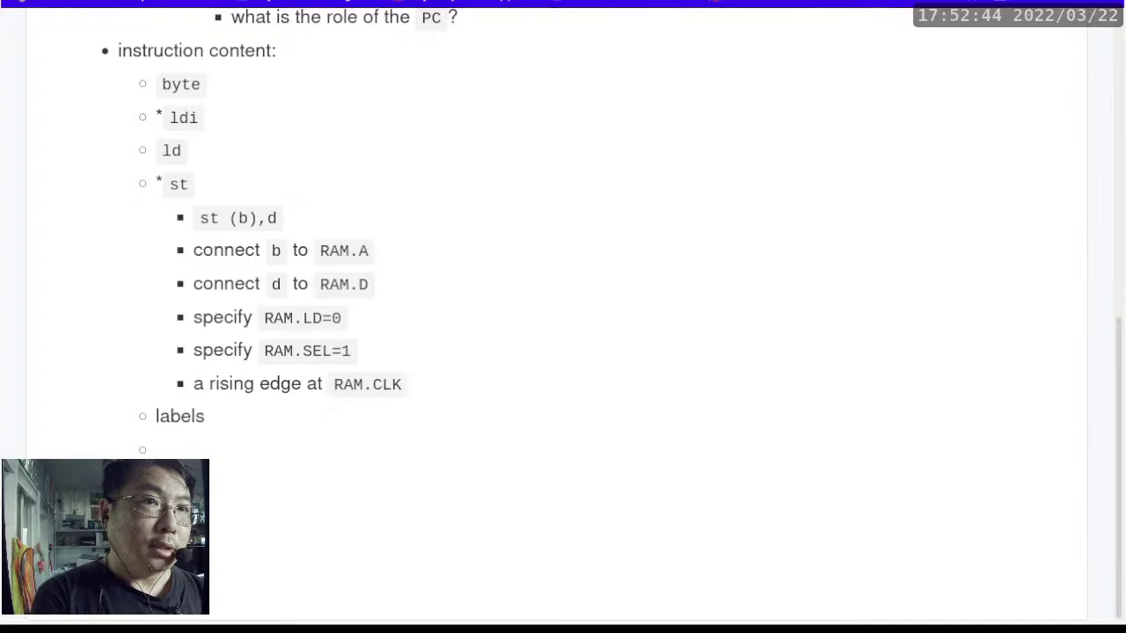
pyautogui.press('Return')
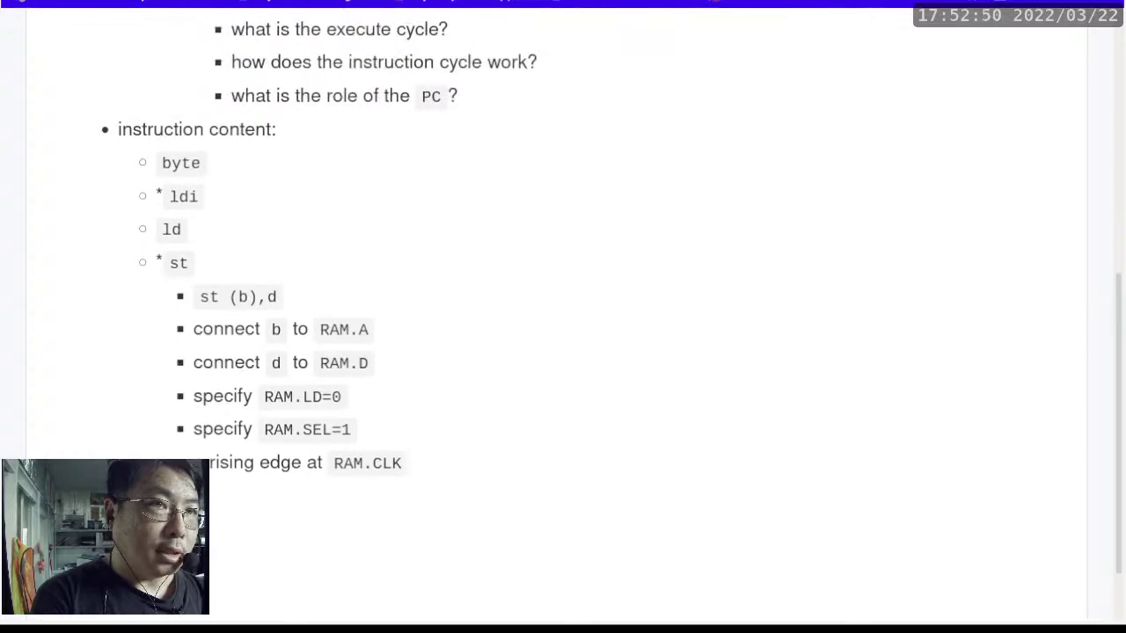
pyautogui.write('*')
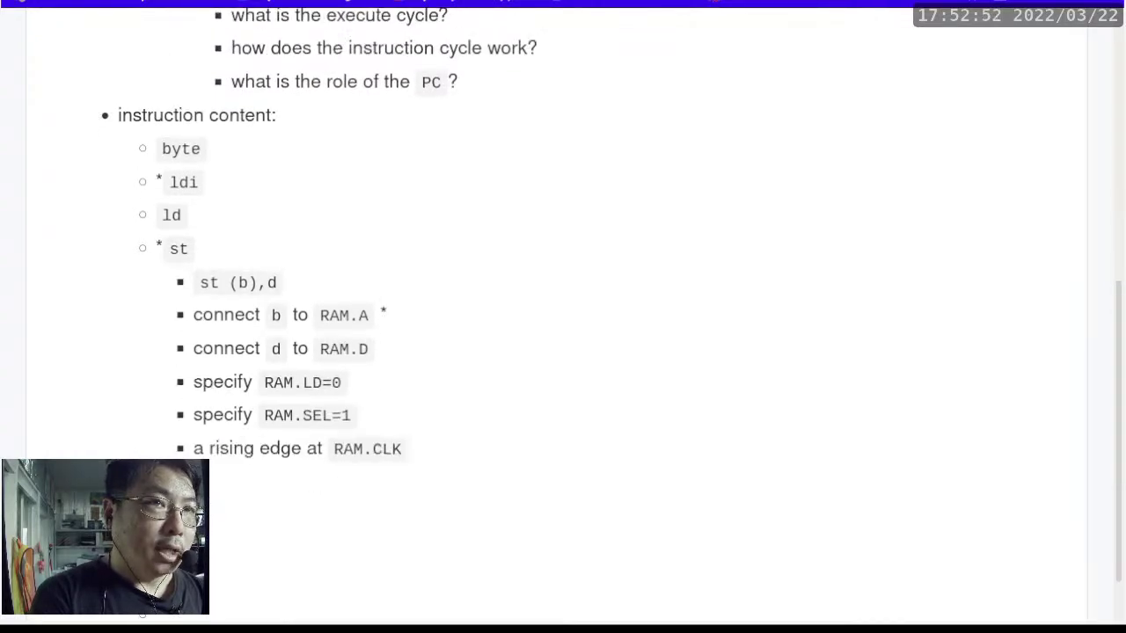
pyautogui.write(' Add')
pyautogui.press('BackSpace')
pyautogui.press('BackSpace')
pyautogui.press('BackSpace')
pyautogui.write('`')
pyautogui.write('AddrMux=')
pyautogui.write('0`')
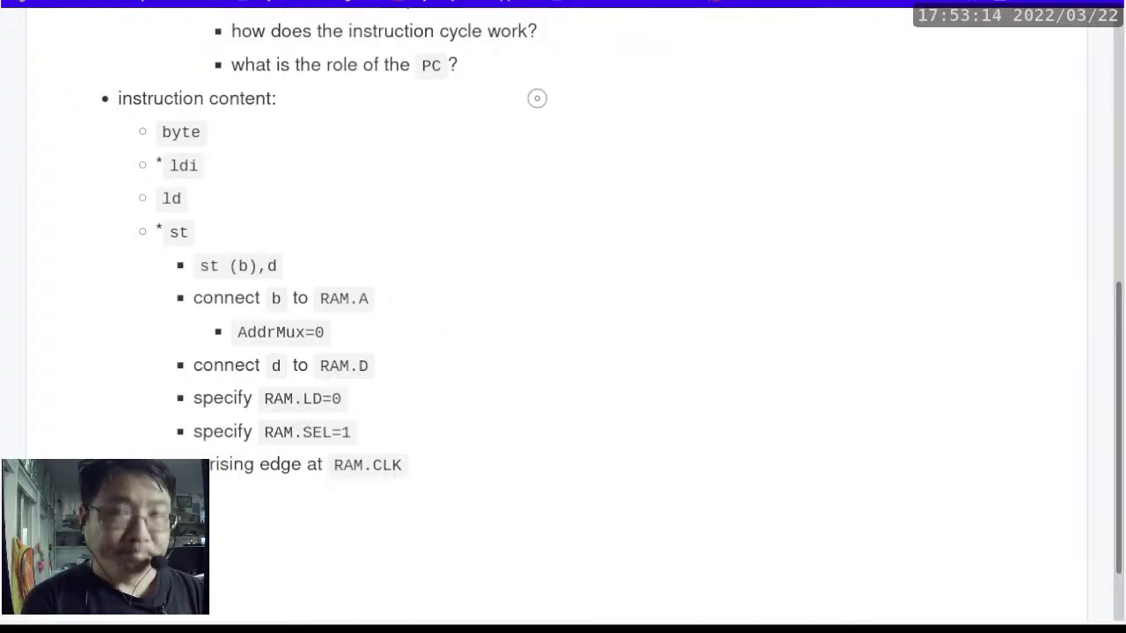
# Probe the wire from the RO1DMX demultiplexer to the address multiplexer in Logisim, and record RO1DMX=0 below AddrMux=0 in the notes
pyautogui.hotkey('alt', 'Tab')
pyautogui.hotkey('alt', 'Tab')
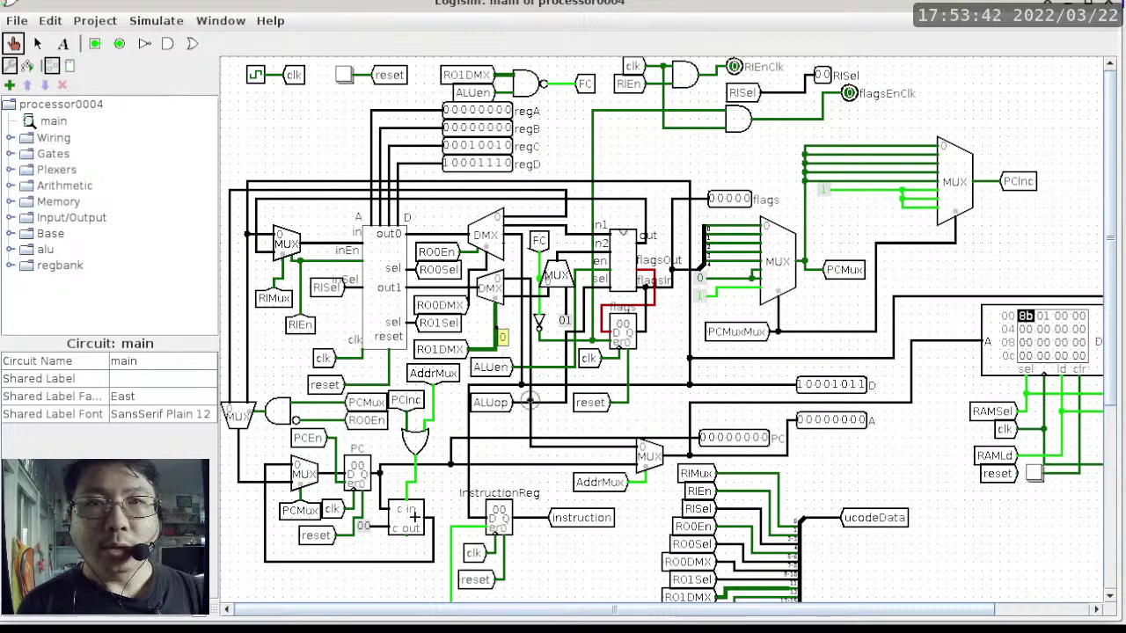
pyautogui.click(528, 414)
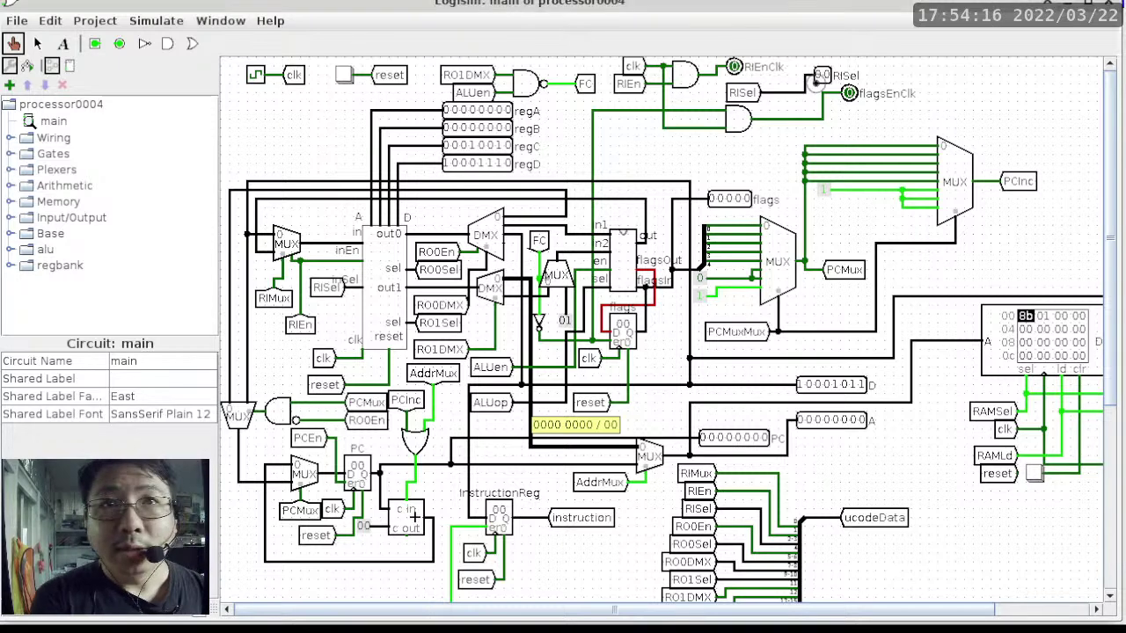
pyautogui.hotkey('alt', 'Tab')
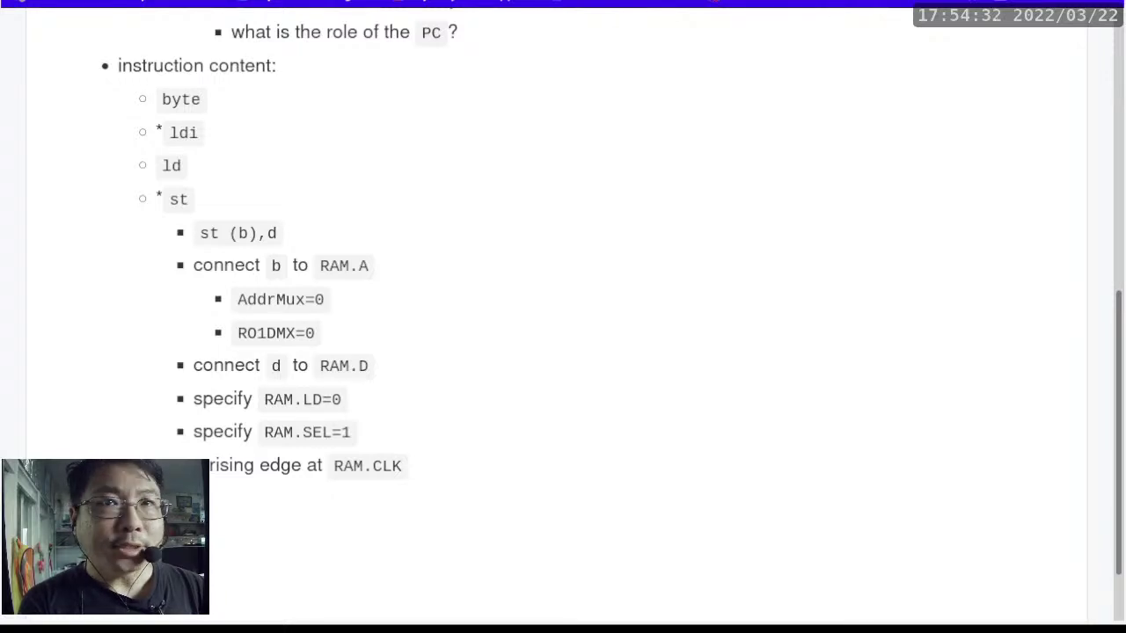
# Switch to Logisim, check the out1 wire, and probe the regOut1 and register B output wires inside regBank
pyautogui.hotkey('alt', 'Tab')
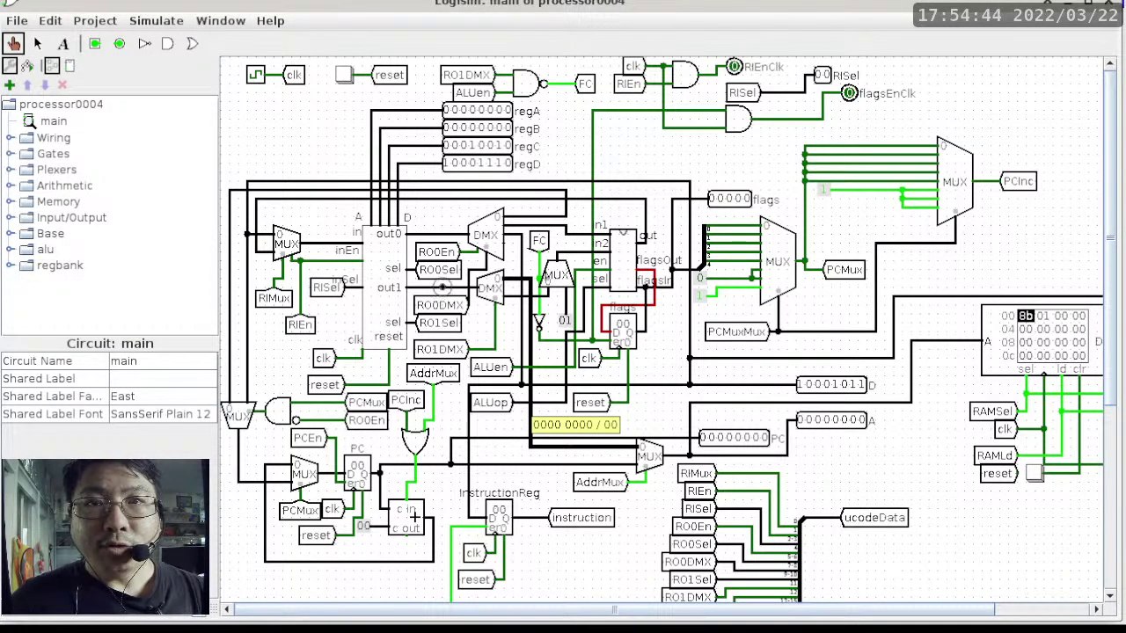
pyautogui.moveTo(442, 287)
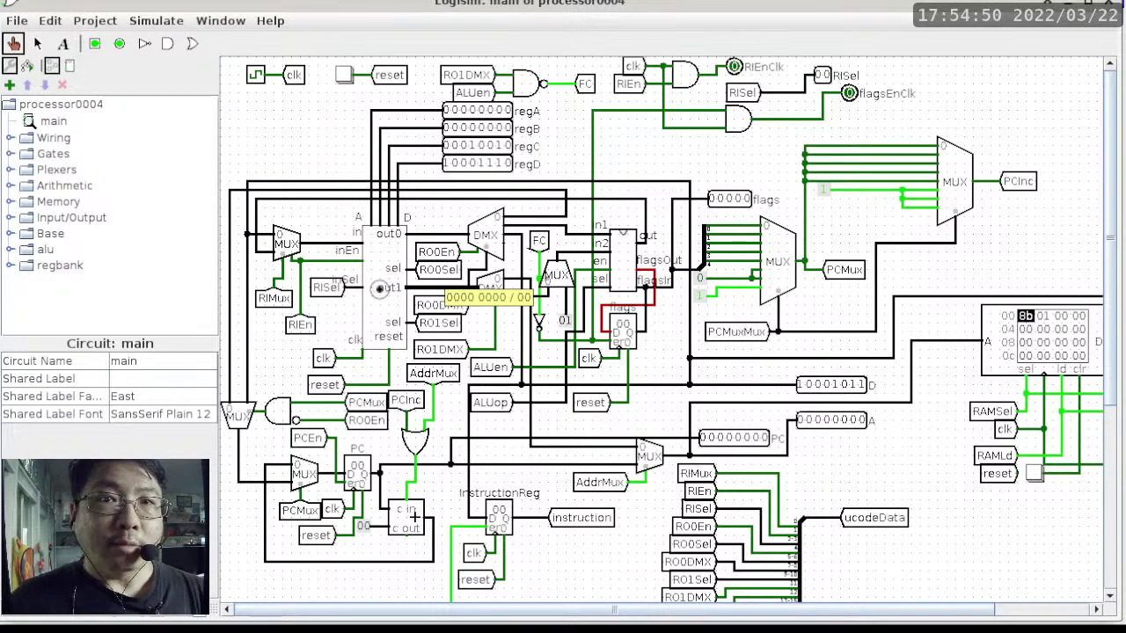
pyautogui.rightClick(378, 291)
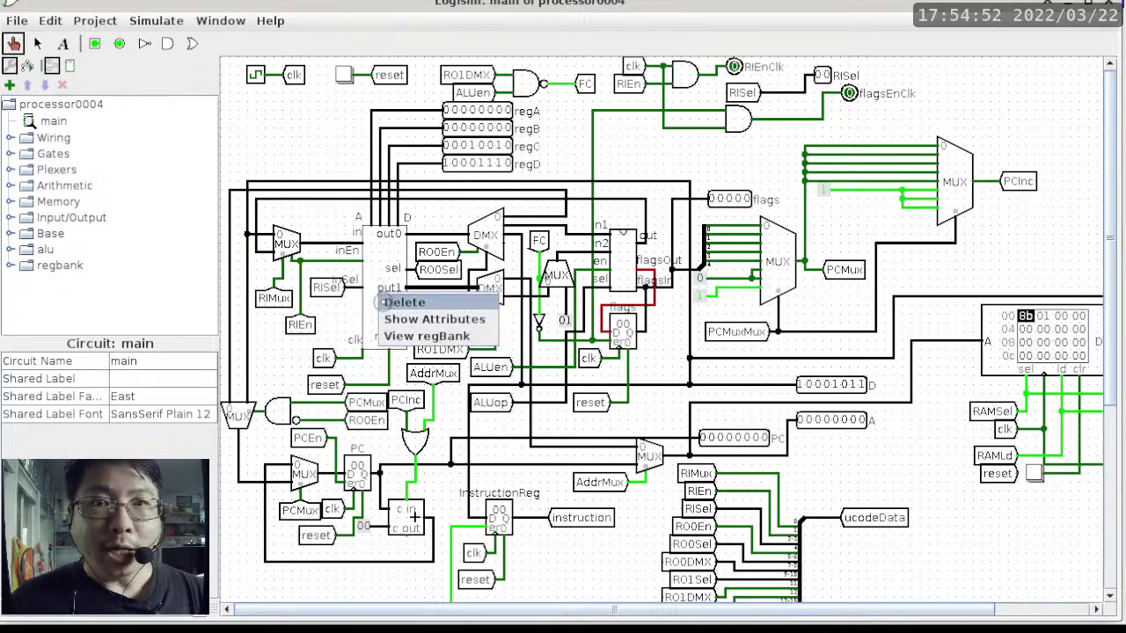
pyautogui.click(407, 336)
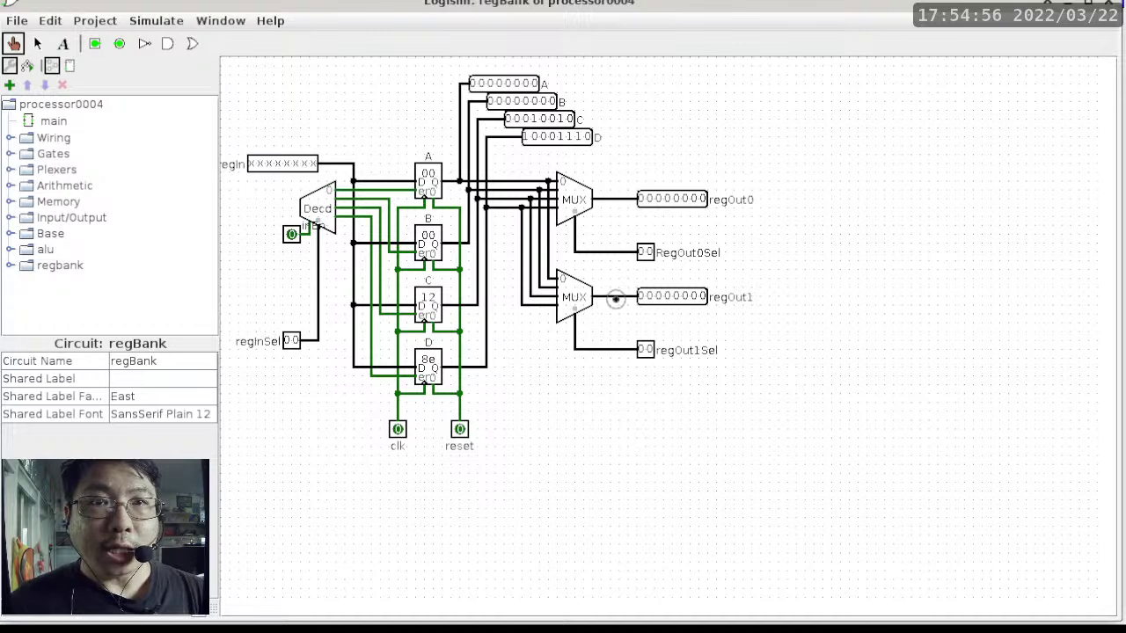
pyautogui.click(619, 297)
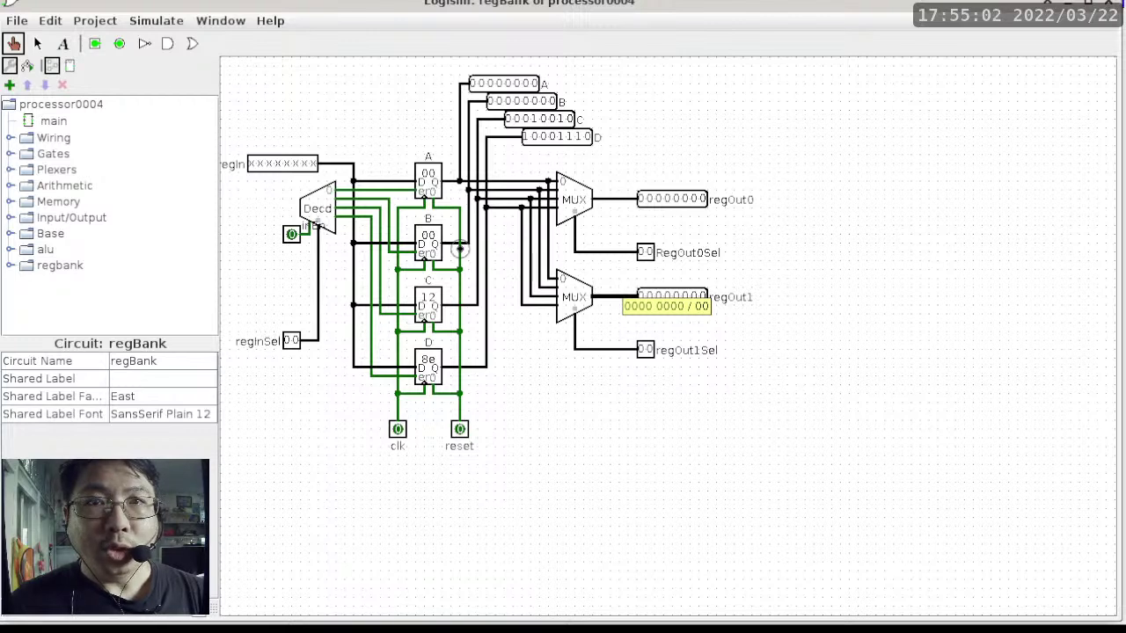
pyautogui.click(449, 243)
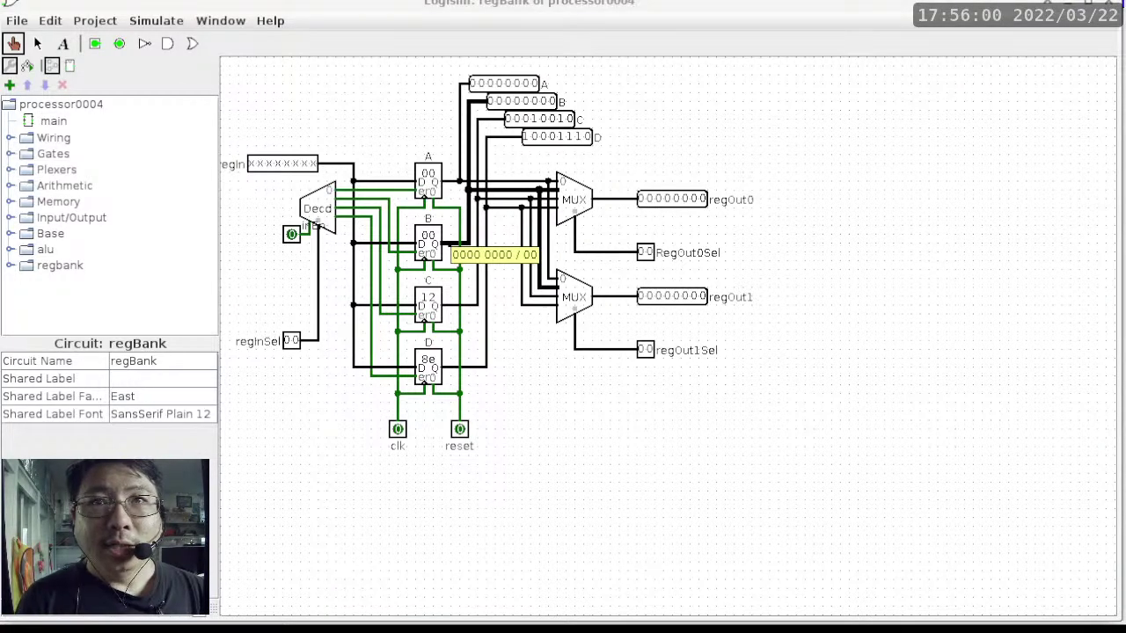
# Return to the lecture notes and start a code-formatted sub-bullet beginning with RO below RO1DMX=0
pyautogui.hotkey('alt', 'Tab')
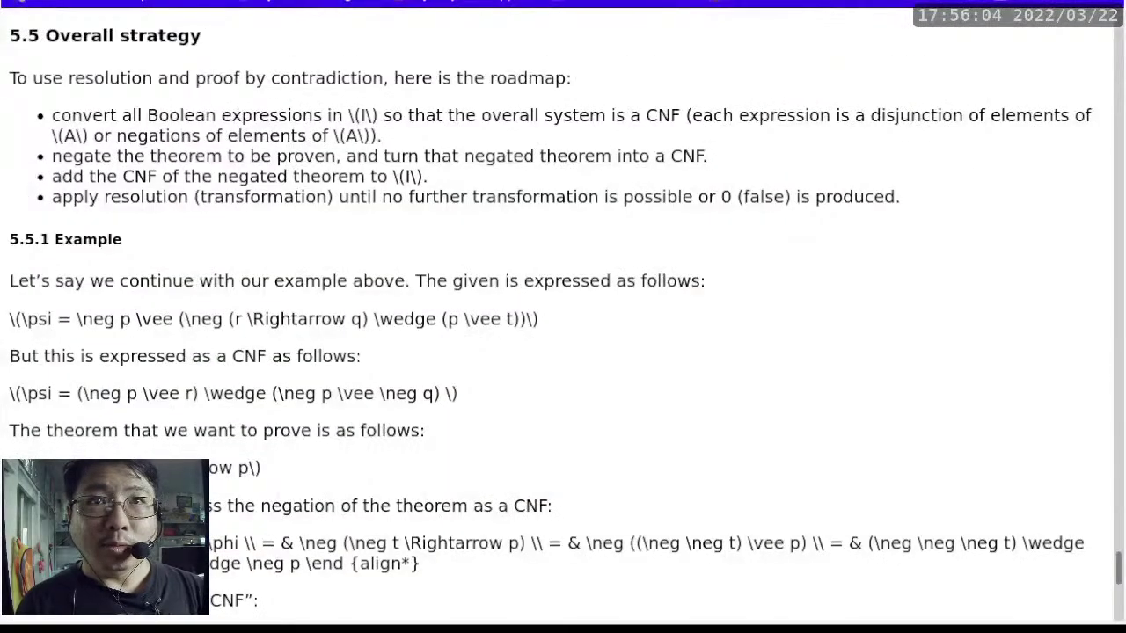
pyautogui.hotkey('alt', 'Tab')
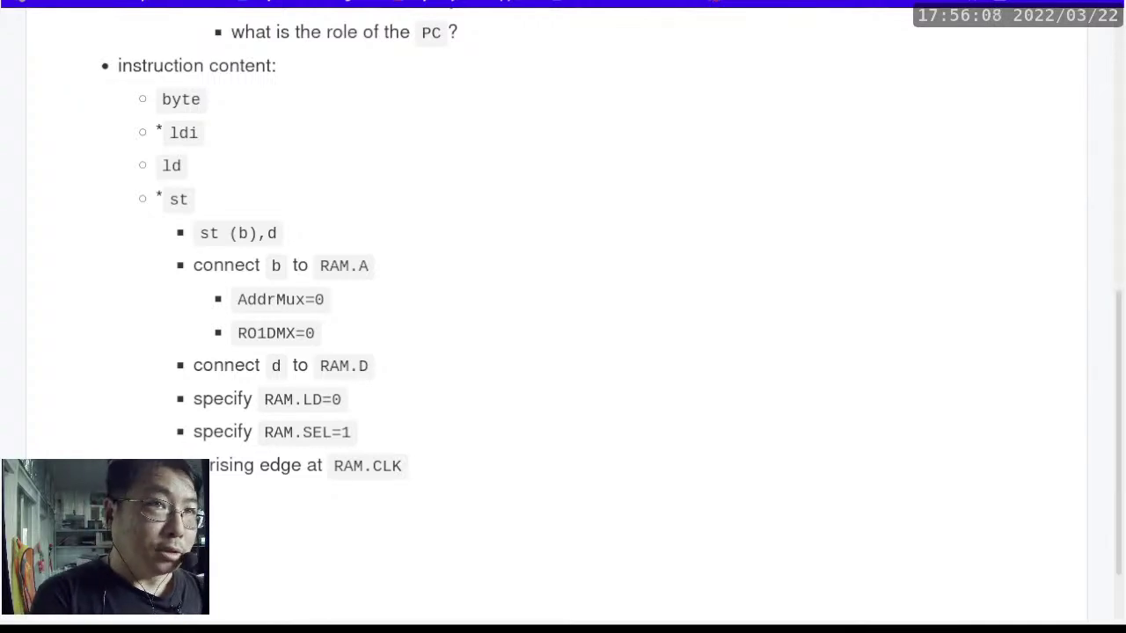
pyautogui.press('Return')
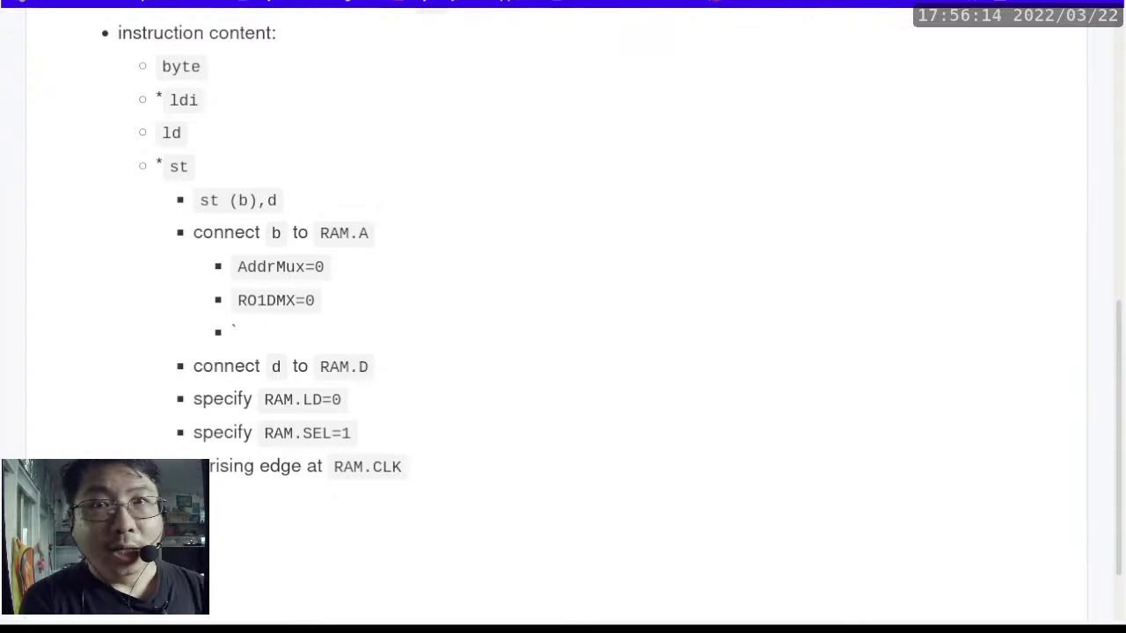
pyautogui.write('`RO')
# Switch back to Logisim and display the main circuit in place of regBank
pyautogui.hotkey('alt', 'Tab')
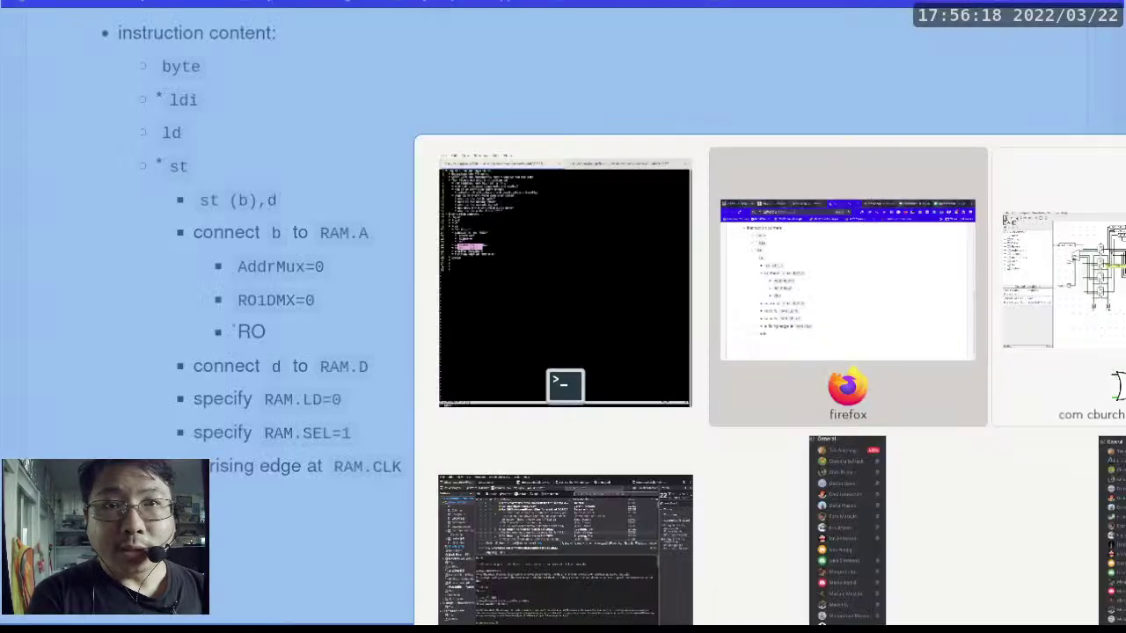
pyautogui.hotkey('alt', 'Tab')
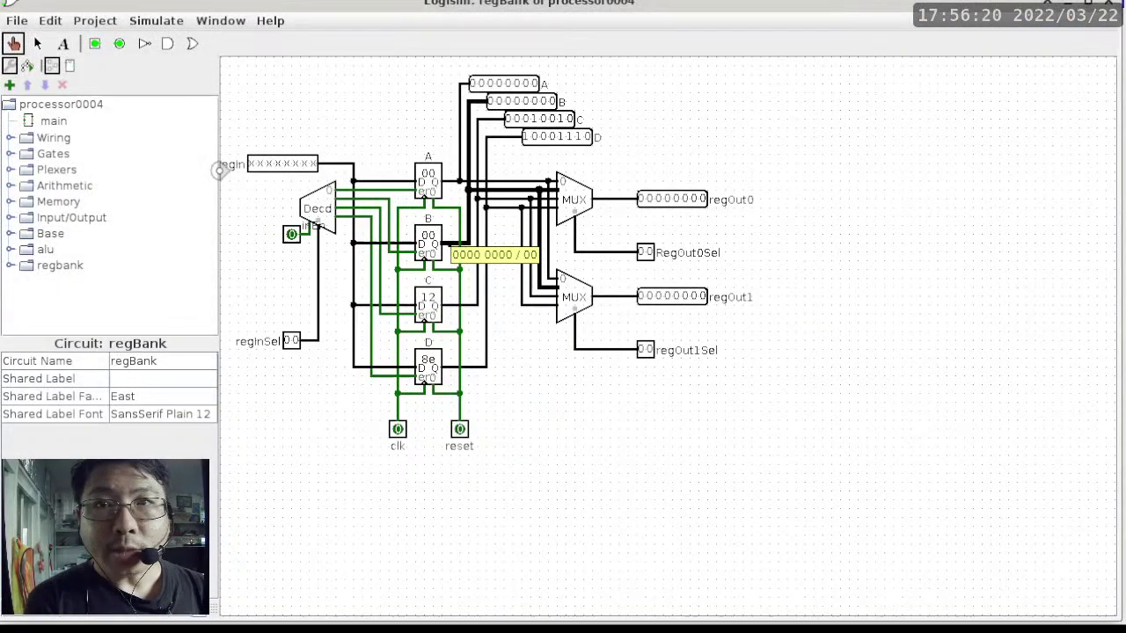
pyautogui.doubleClick(53, 121)
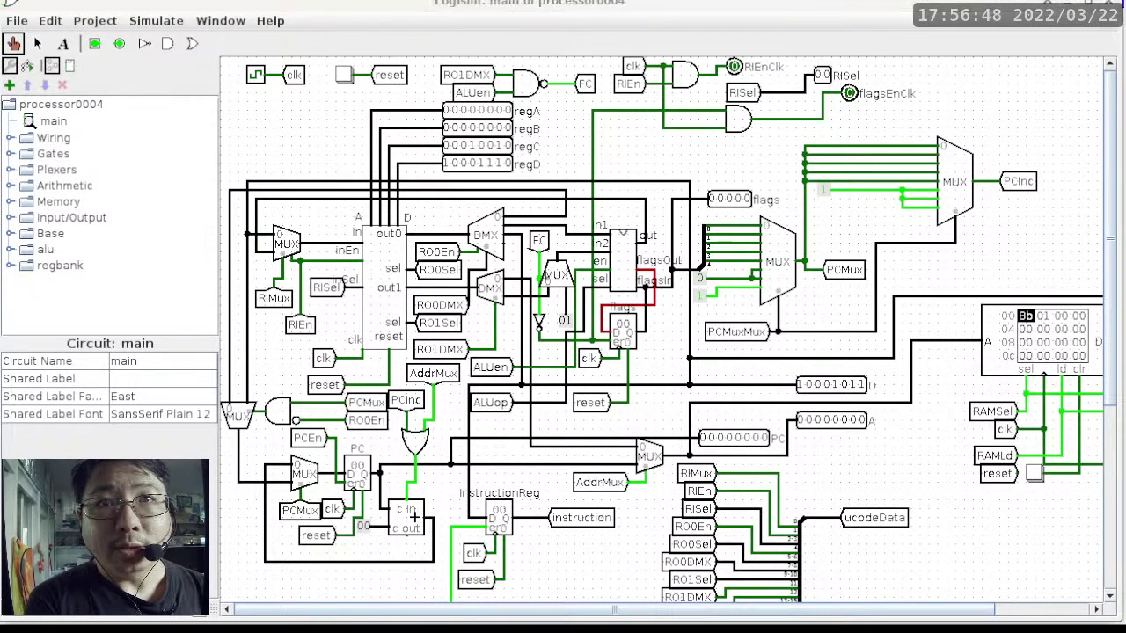
# Record RO1Sel=01(2) below RO1DMX=0 in the lecture notes, and switch back to Logisim to trace the connection from d to RAM.D
pyautogui.hotkey('alt', 'Tab')
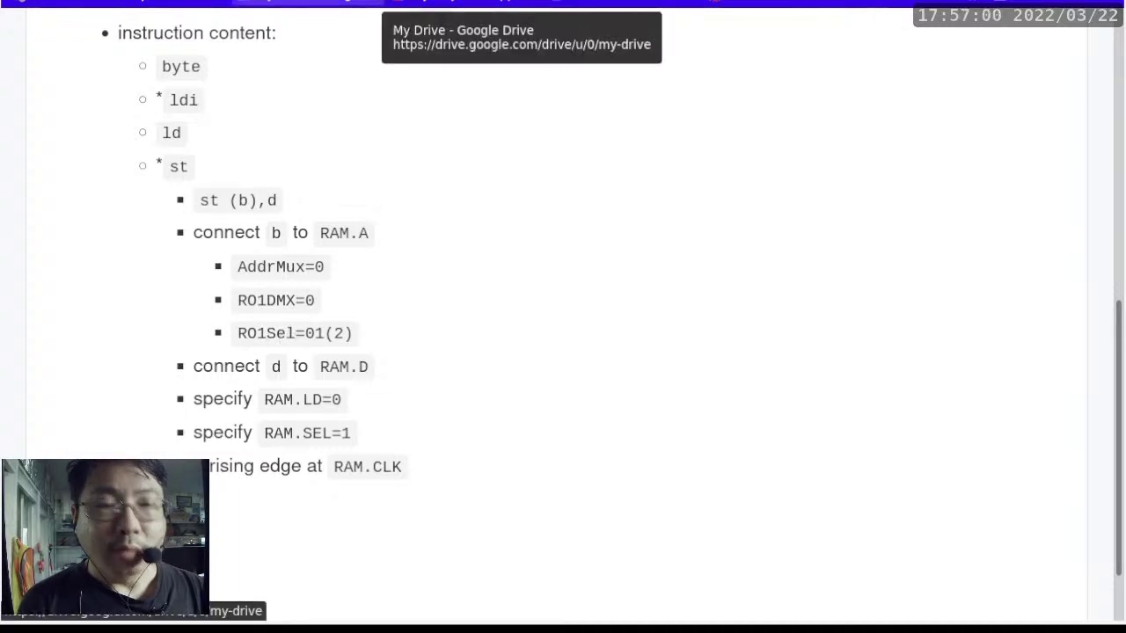
pyautogui.hotkey('alt', 'Tab')
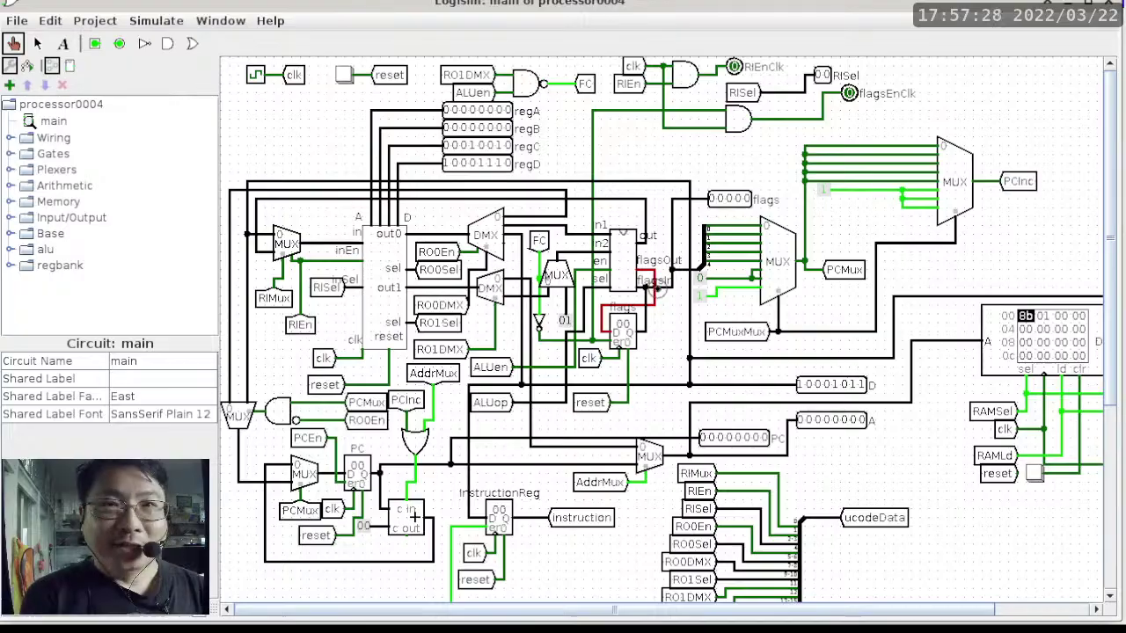
pyautogui.hotkey('alt', 'Tab')
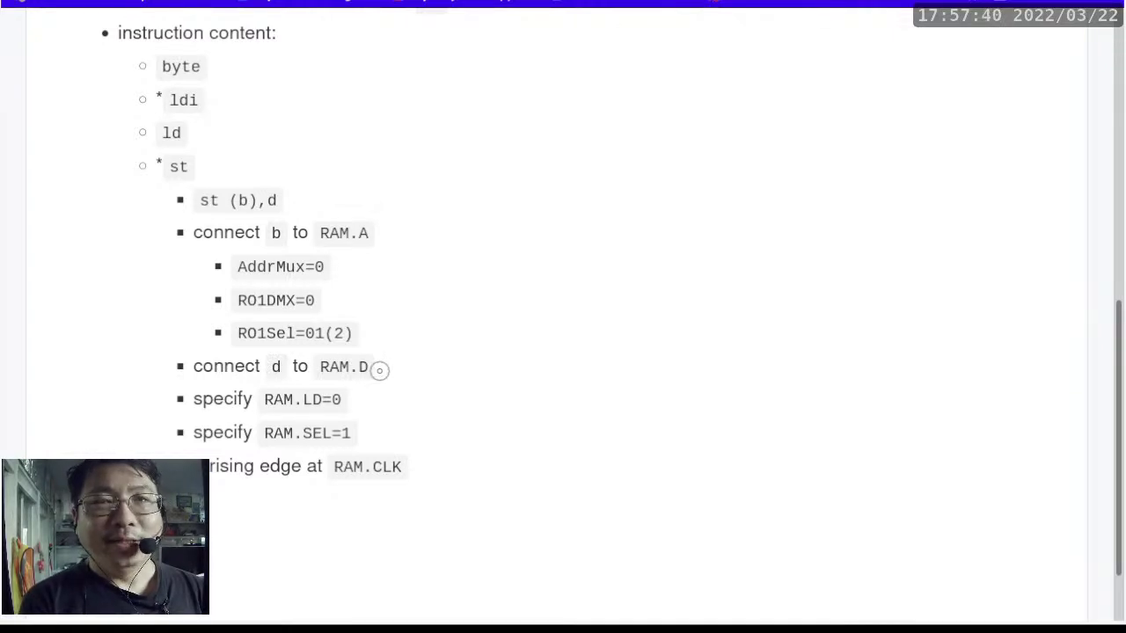
pyautogui.hotkey('alt', 'Tab')
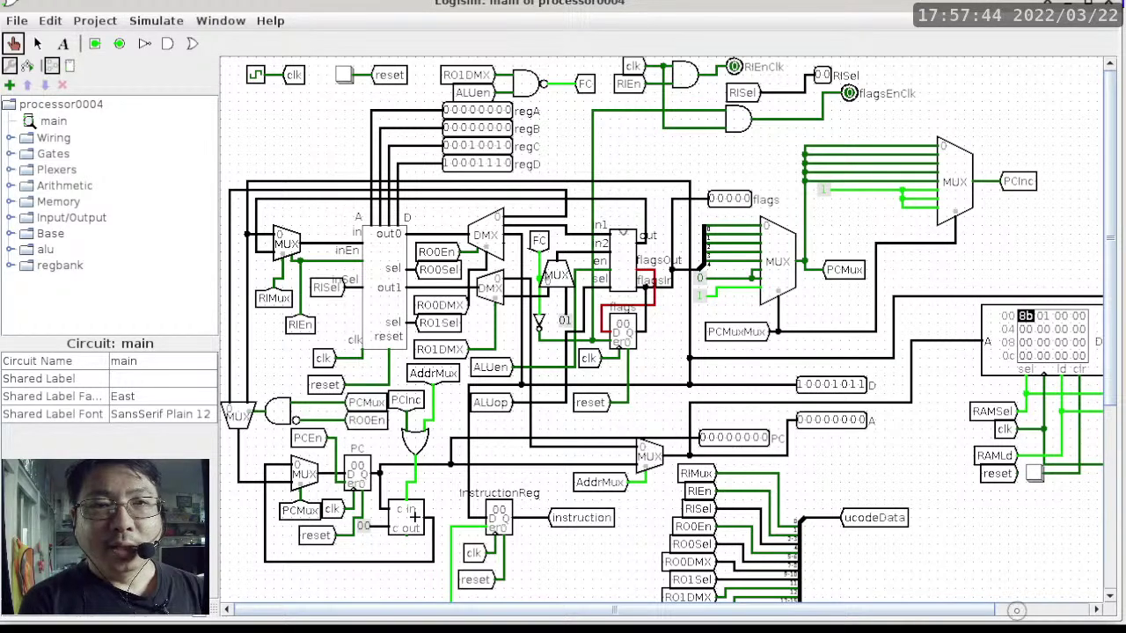
# Probe the RAM's D wire and follow it back to the register output demultiplexers, then record RO0En=1 below the RAM.D connection in the notes
pyautogui.click(1020, 608)
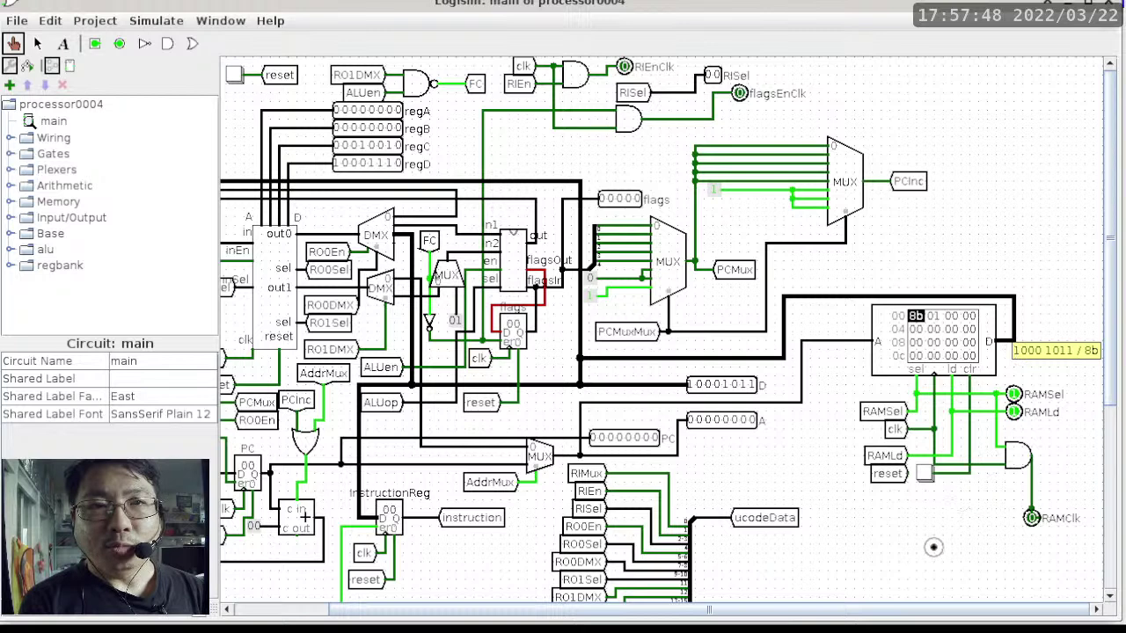
pyautogui.moveTo(913, 610); pyautogui.dragTo(818, 609)
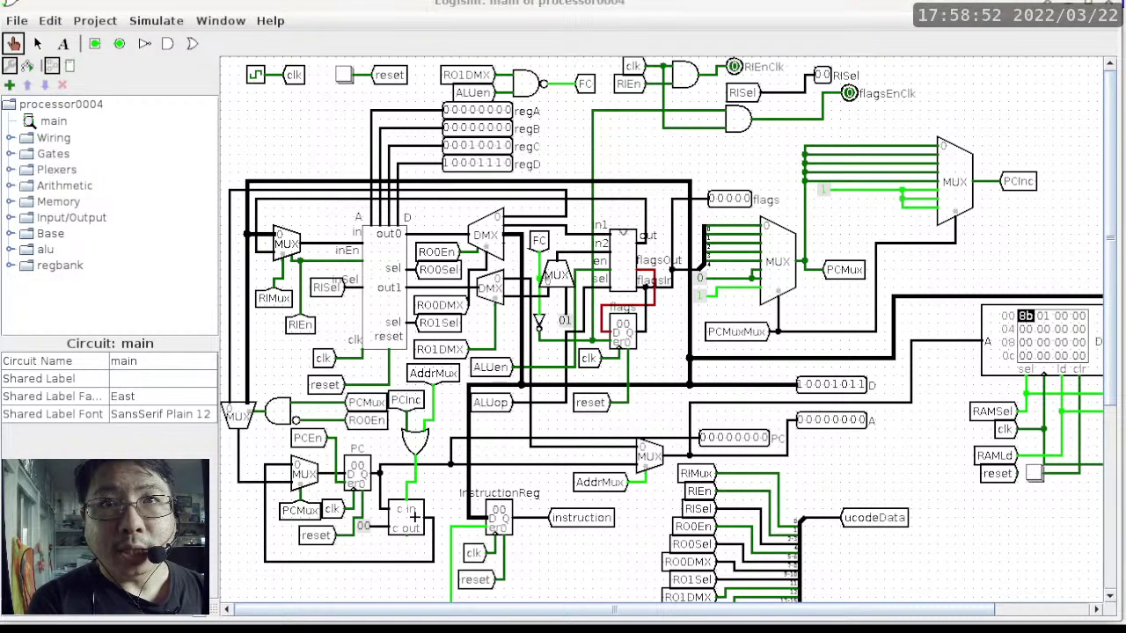
pyautogui.hotkey('alt', 'Tab')
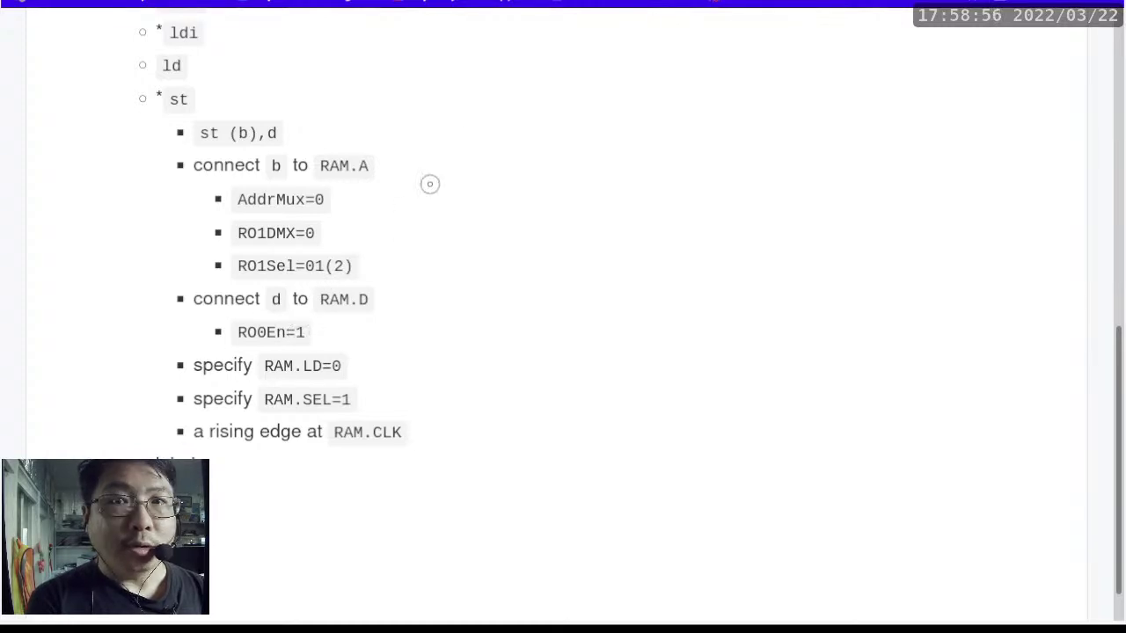
# In Logisim, probe the out0 wire and the upper demultiplexer's data bus output, and record RO0DMX=10(2) below RO0En=1 in the notes
pyautogui.hotkey('alt', 'Tab')
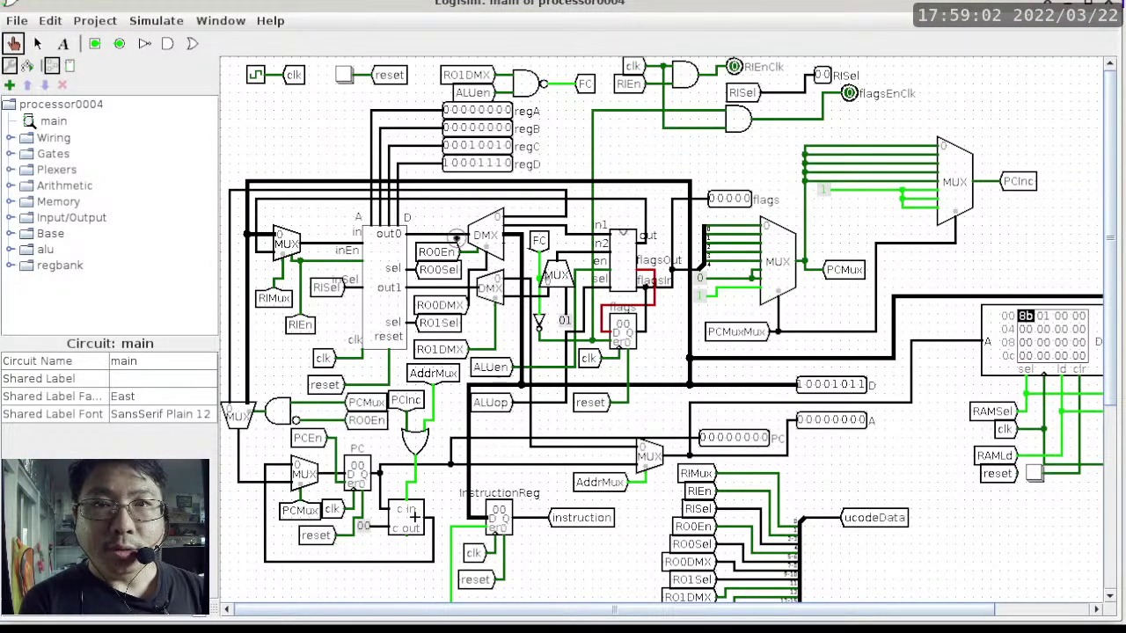
pyautogui.click(452, 233)
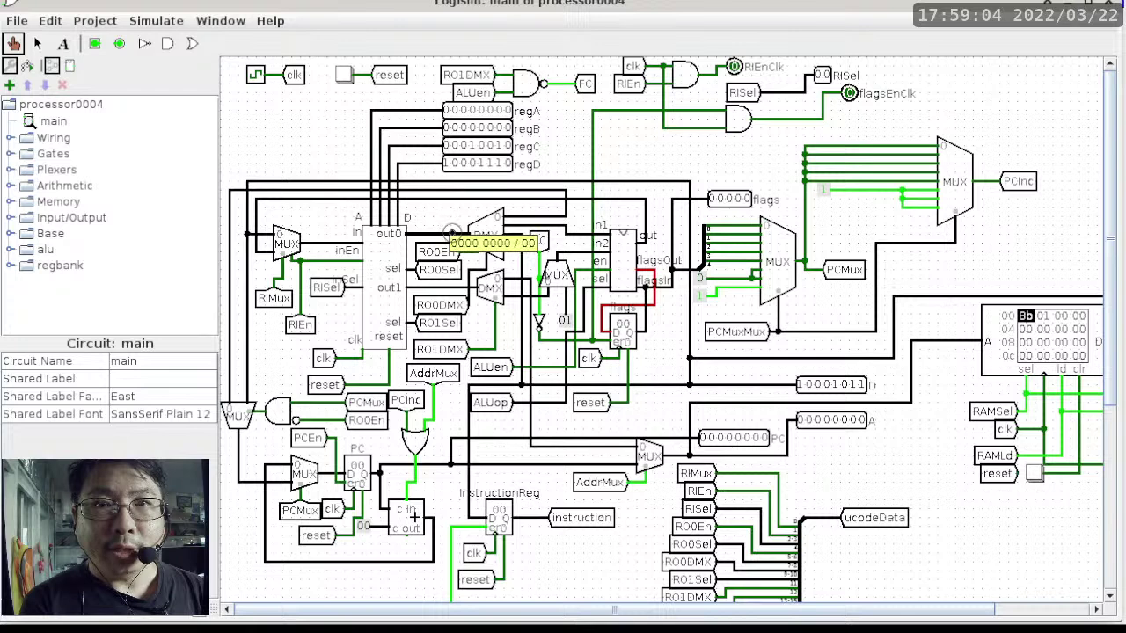
pyautogui.click(519, 264)
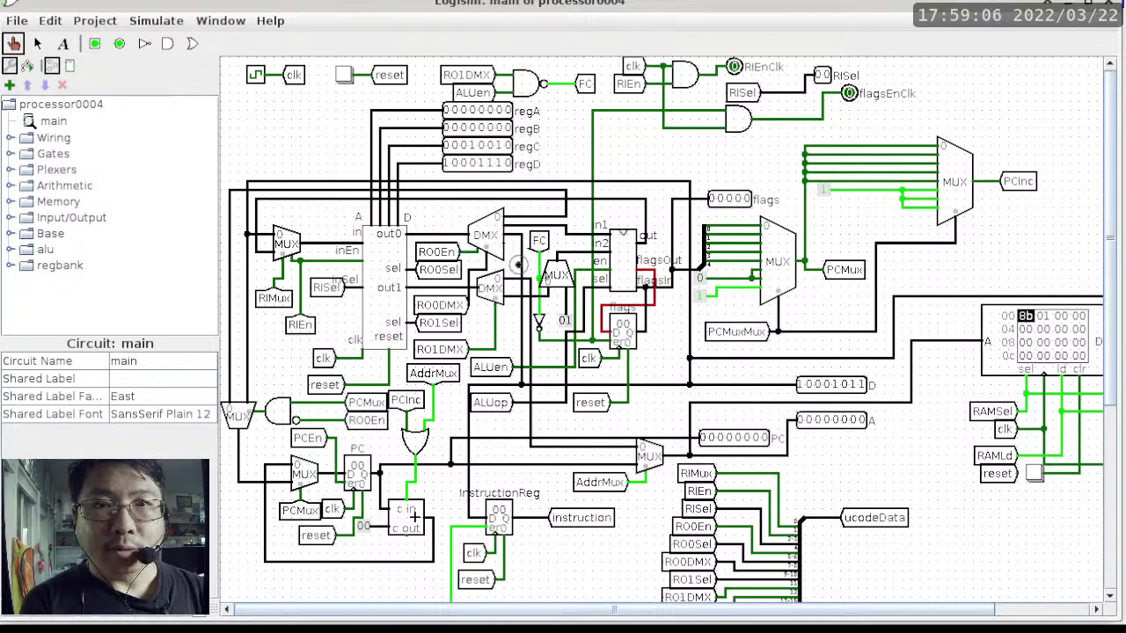
pyautogui.click(522, 264)
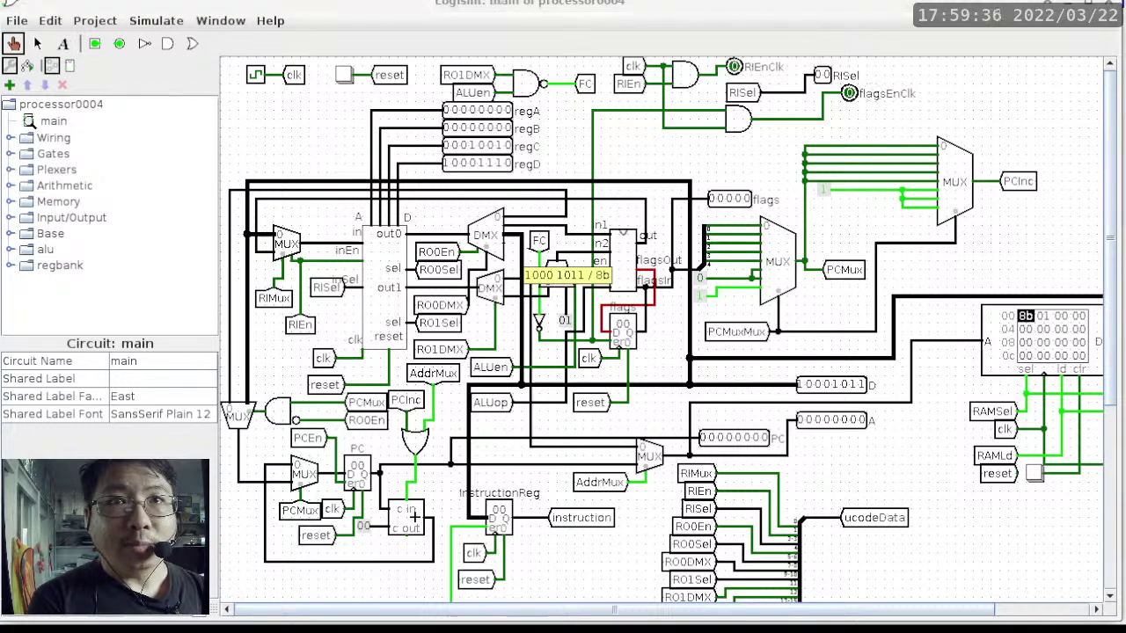
pyautogui.hotkey('alt', 'Tab')
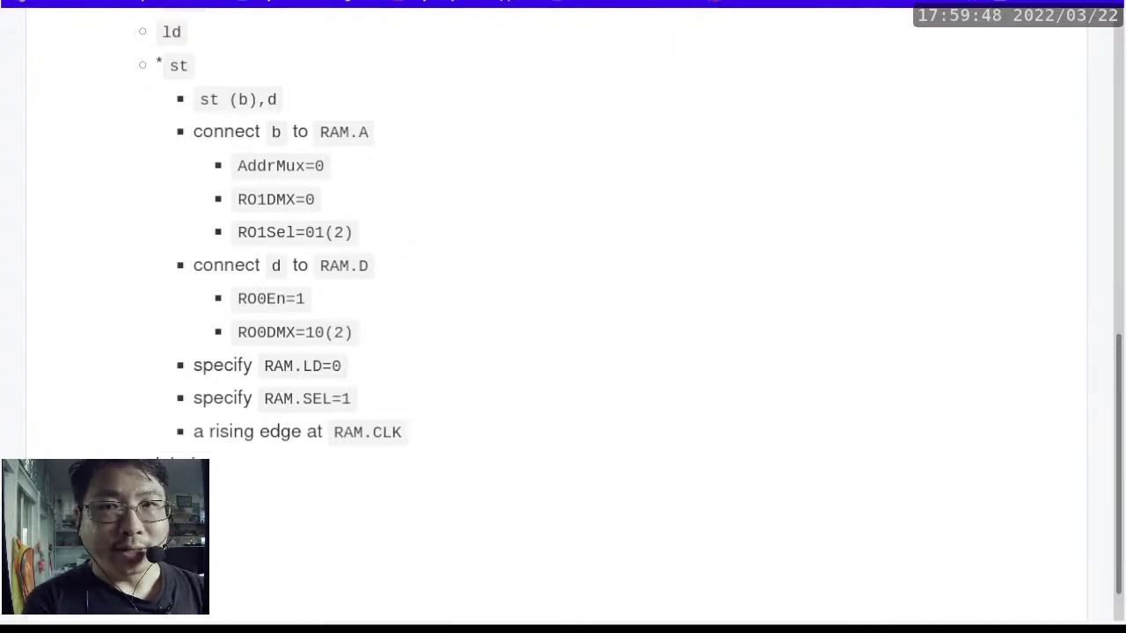
# Switch to Logisim, probe the out0 wire again, and open the internal circuit of regBank
pyautogui.hotkey('alt', 'Tab')
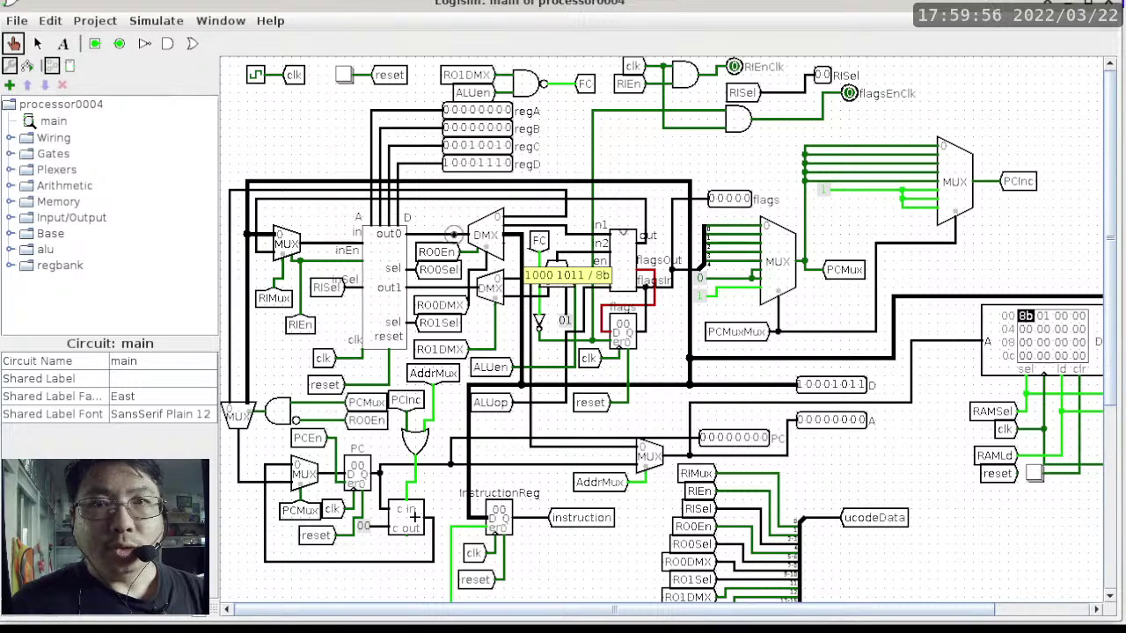
pyautogui.click(414, 236)
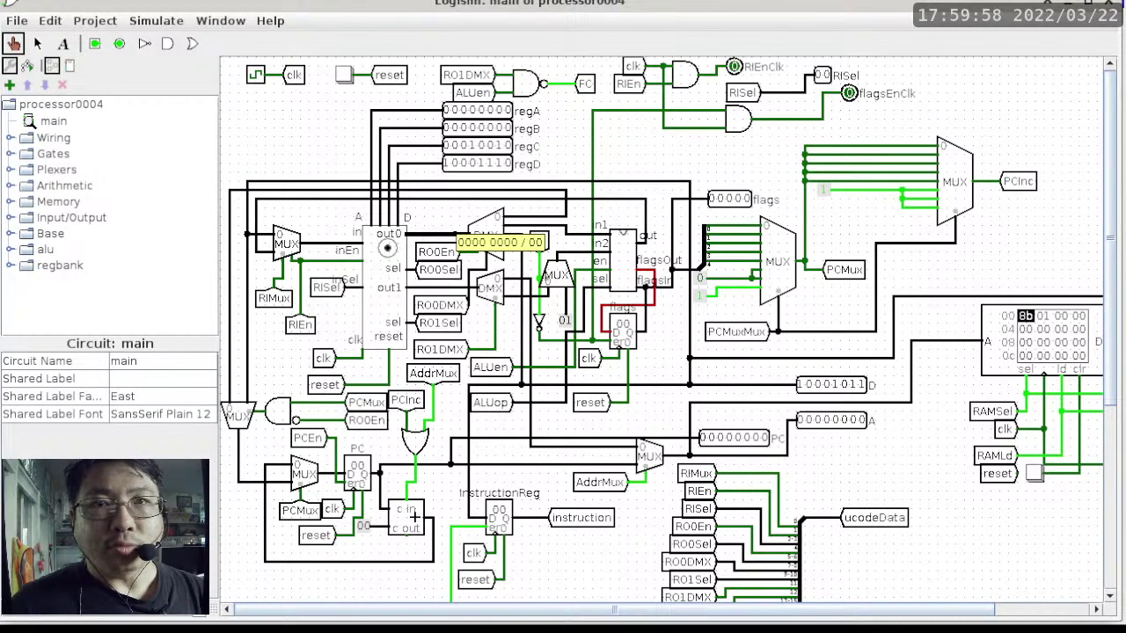
pyautogui.click(378, 287)
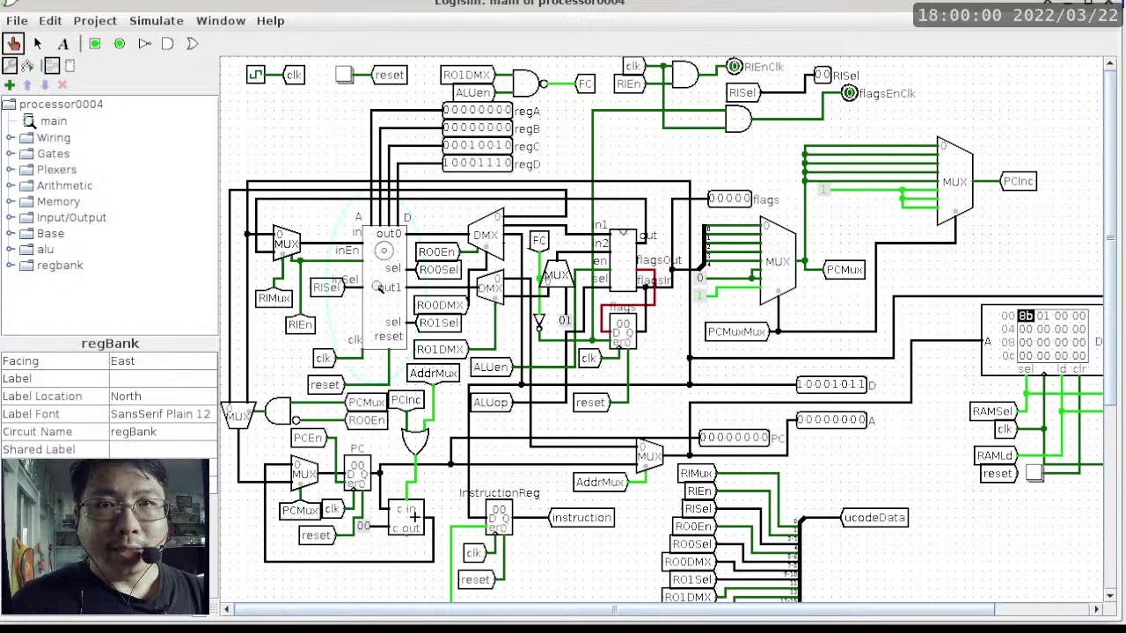
pyautogui.rightClick(383, 251)
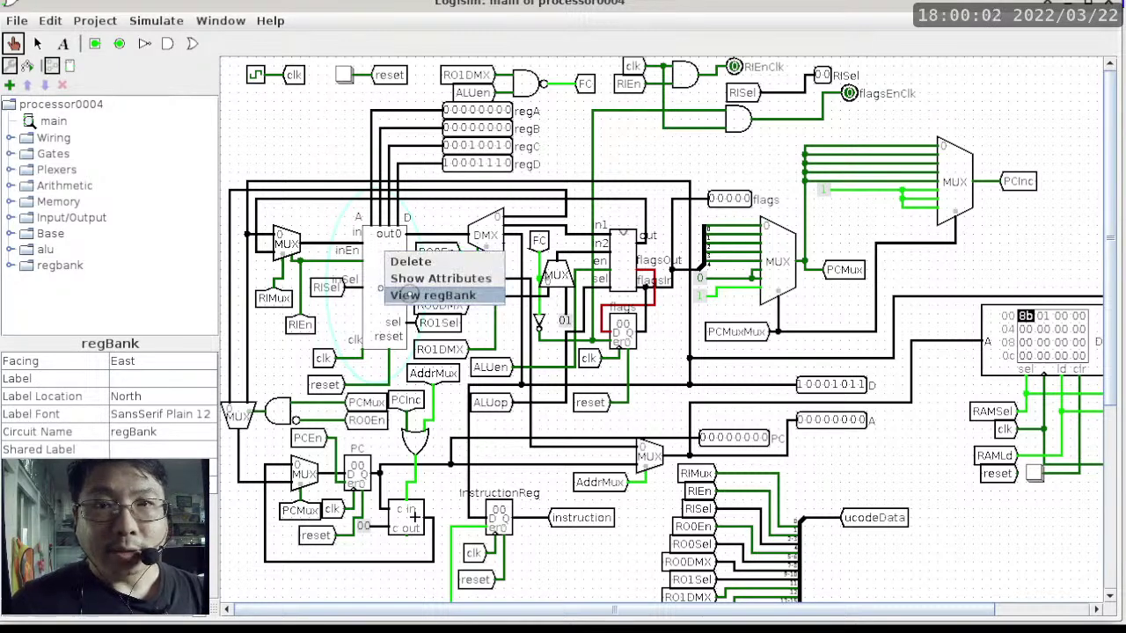
pyautogui.click(414, 295)
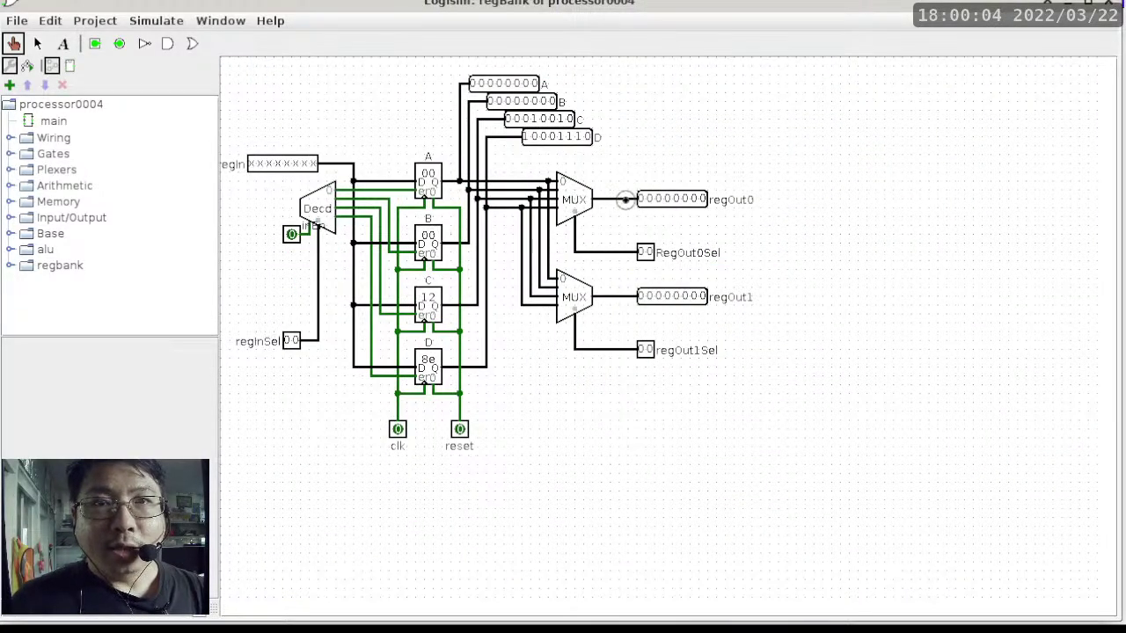
# Probe the regOut0 and register D output wires in regBank, and record RO0Sel=11(2) below RO0DMX=10(2) in the notes
pyautogui.click(620, 198)
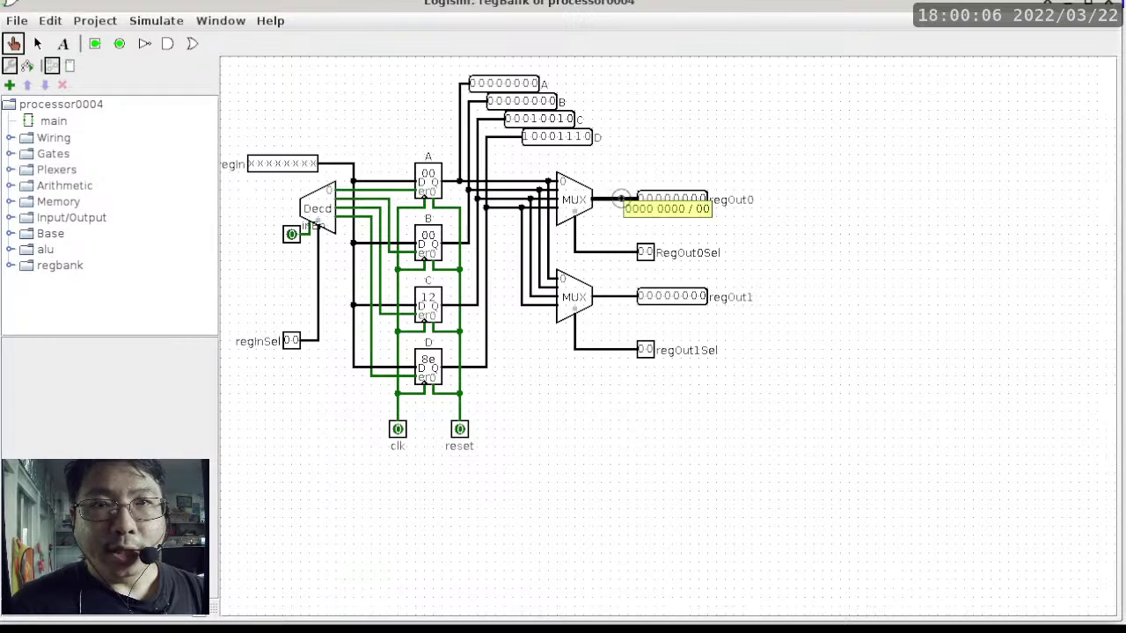
pyautogui.click(483, 365)
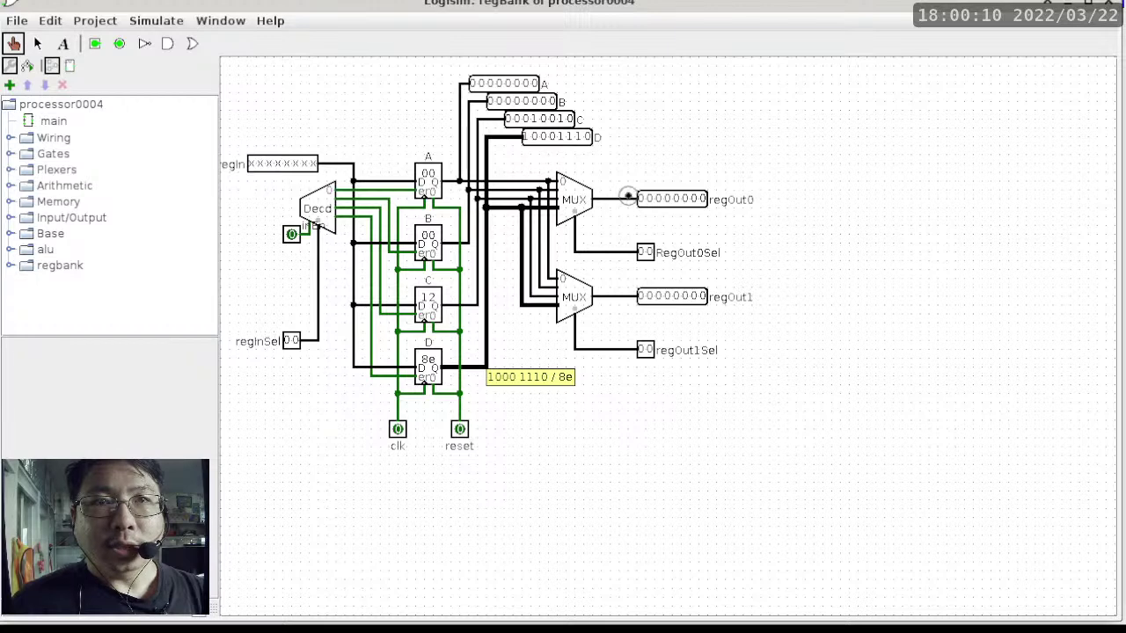
pyautogui.click(622, 200)
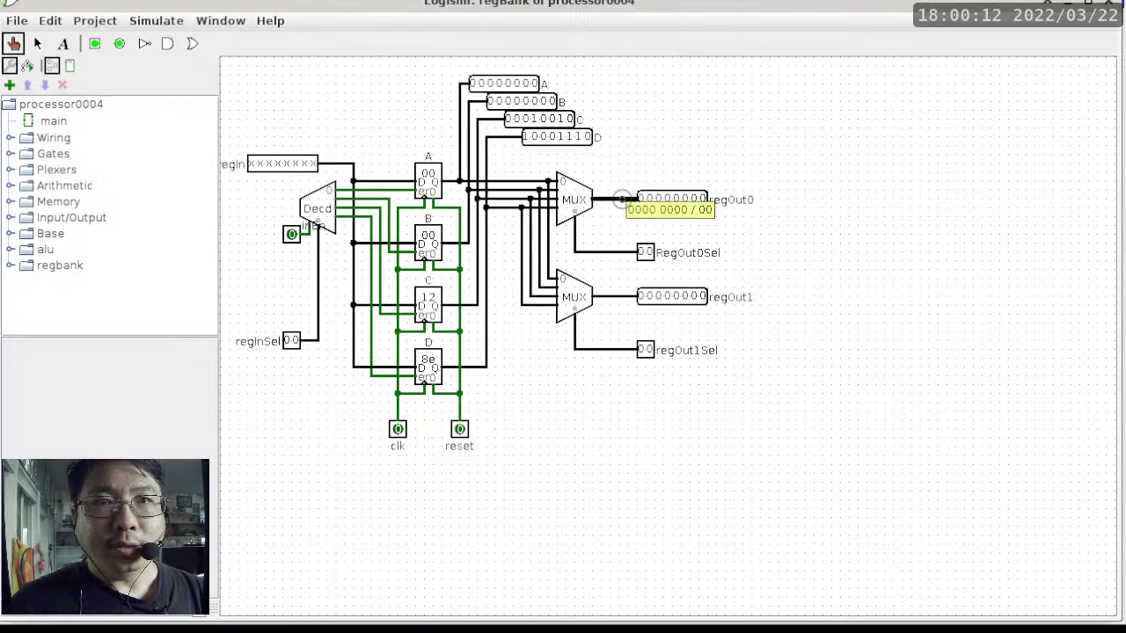
pyautogui.click(475, 364)
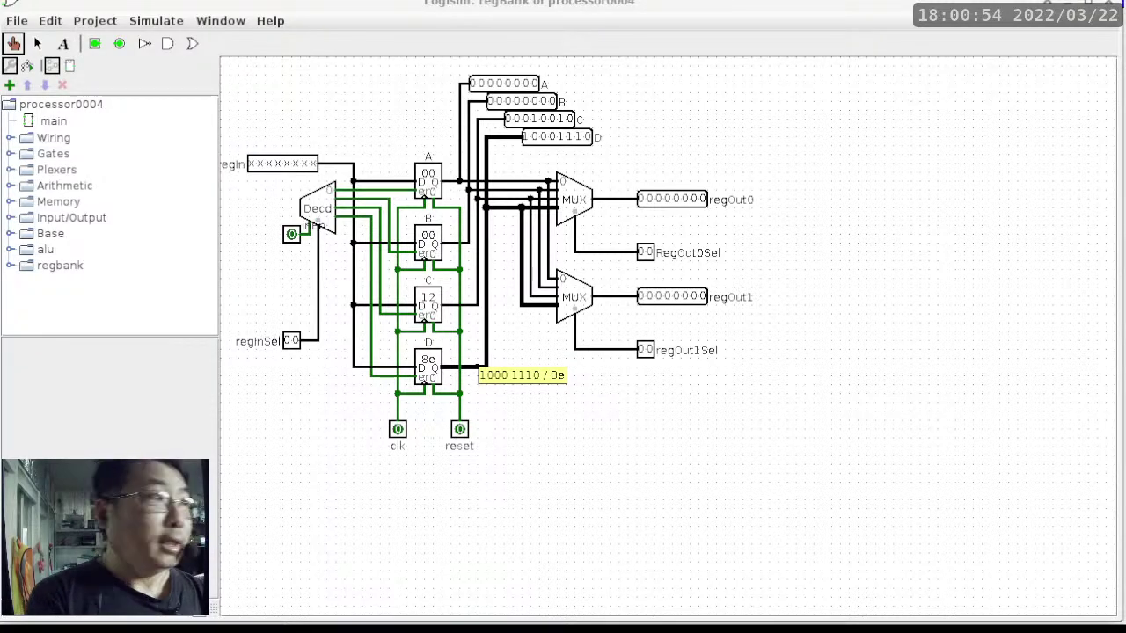
pyautogui.hotkey('alt', 'Tab')
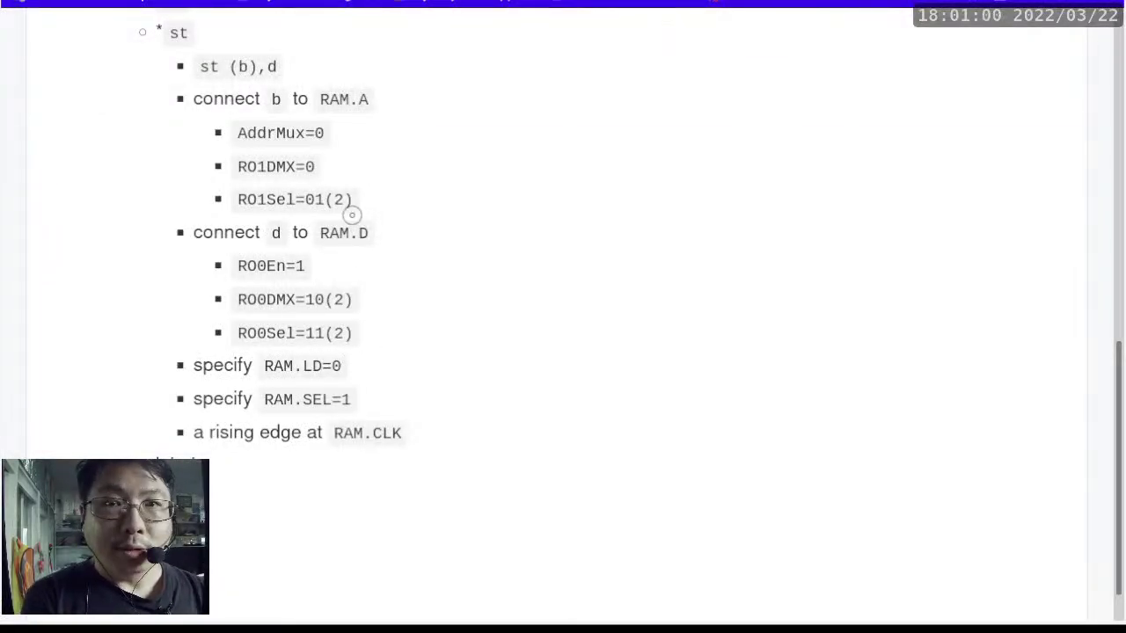
# Display the main circuit in Logisim, check the RAM's control inputs, and record RAMSel=1 below the RAM.SEL=1 item in the notes
pyautogui.hotkey('alt', 'Tab')
pyautogui.hotkey('alt', 'Tab')
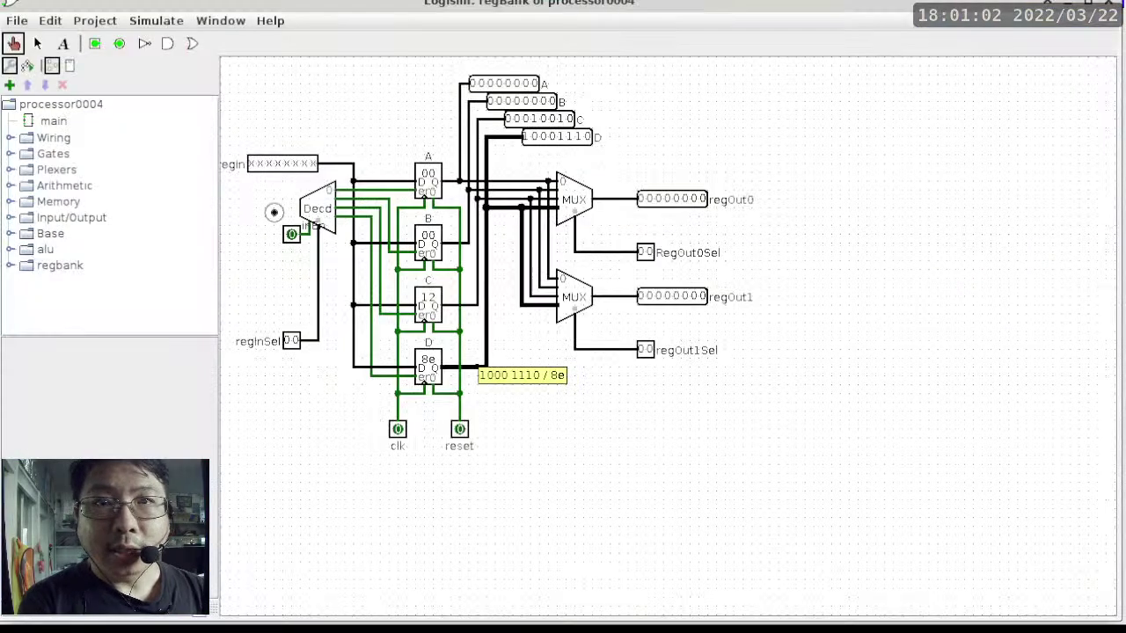
pyautogui.doubleClick(54, 122)
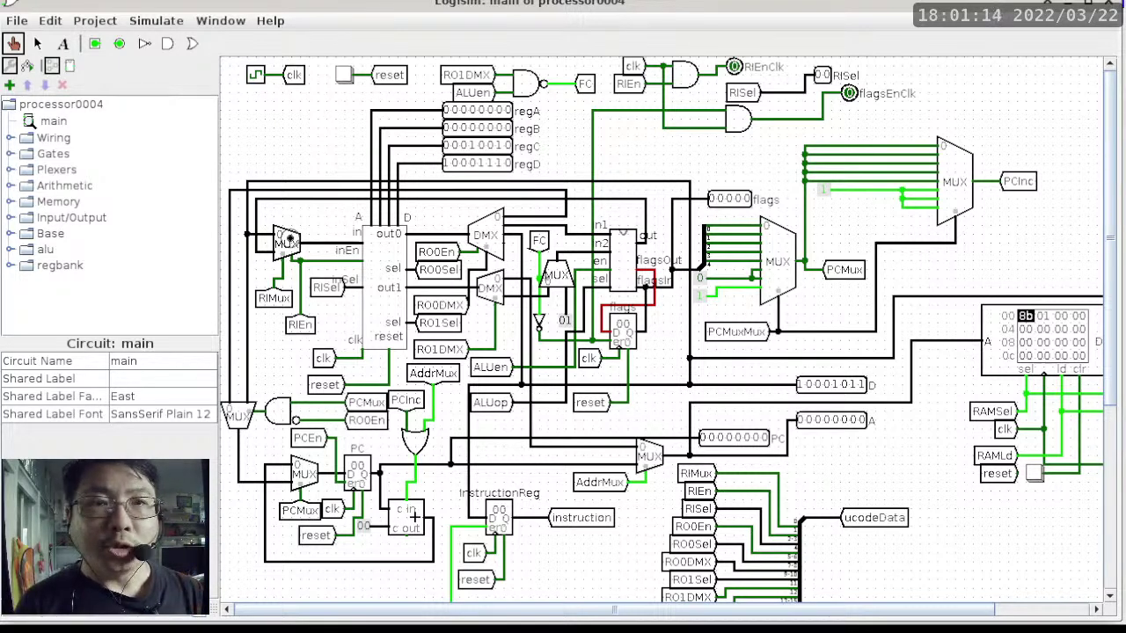
pyautogui.moveTo(886, 607); pyautogui.dragTo(994, 607)
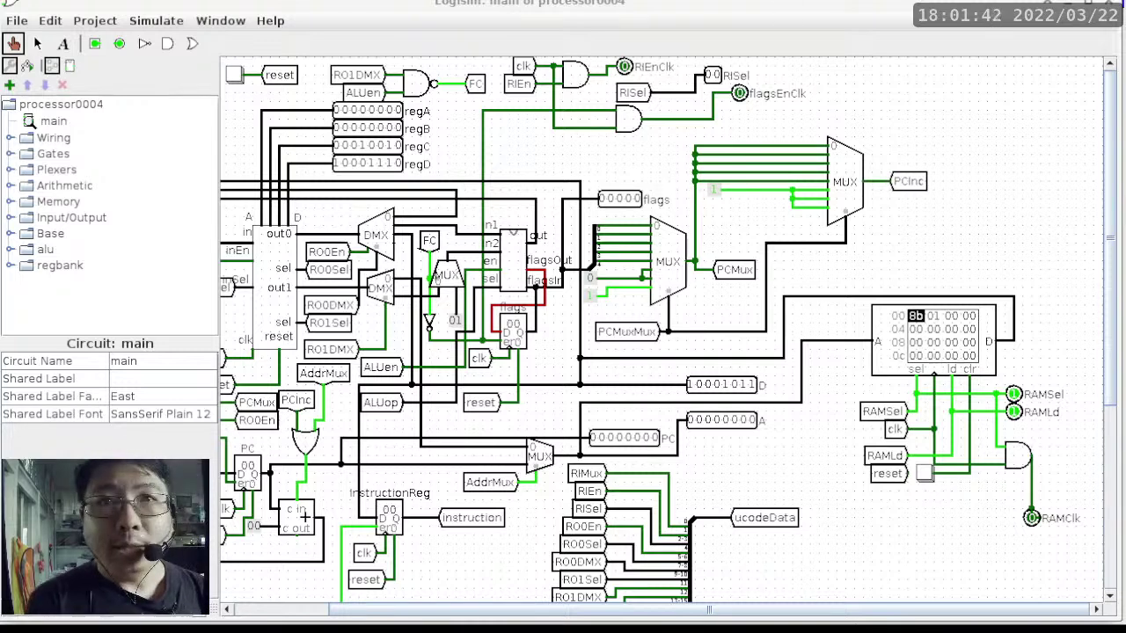
pyautogui.hotkey('alt', 'Tab')
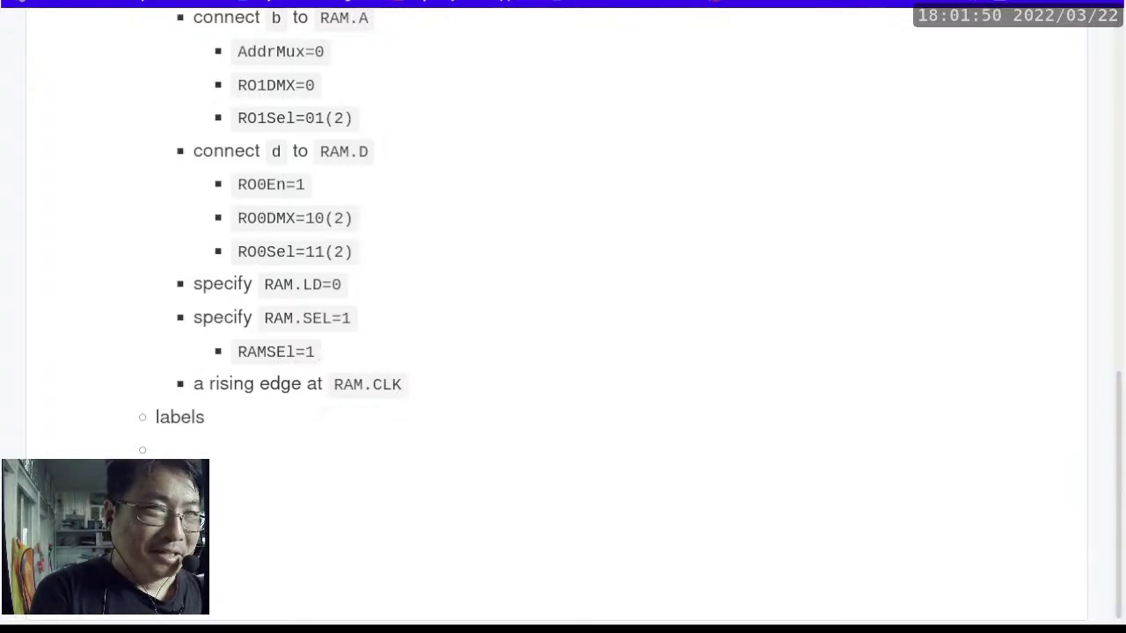
# Add a sub-bullet reading RAMLd=01 below the RAM.LD=0 item in the notes
pyautogui.scroll(1, 996, 15)
pyautogui.scroll(-1, 997, 15)
pyautogui.press('Return')
pyautogui.press('Tab')
pyautogui.write('`RA')
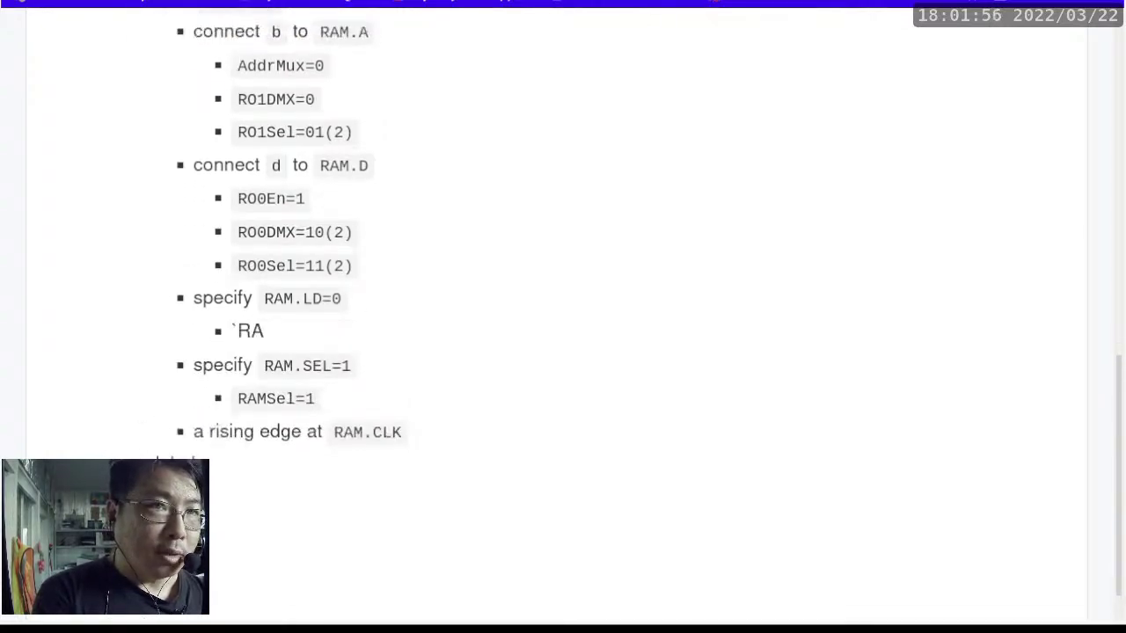
pyautogui.write('MLd=')
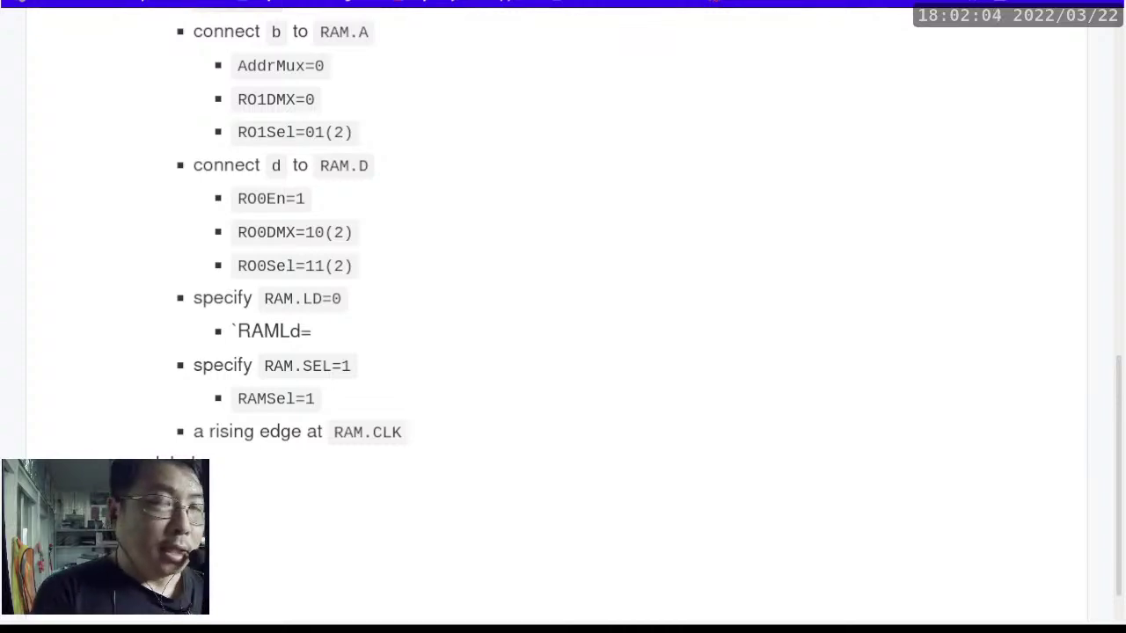
pyautogui.write('01')
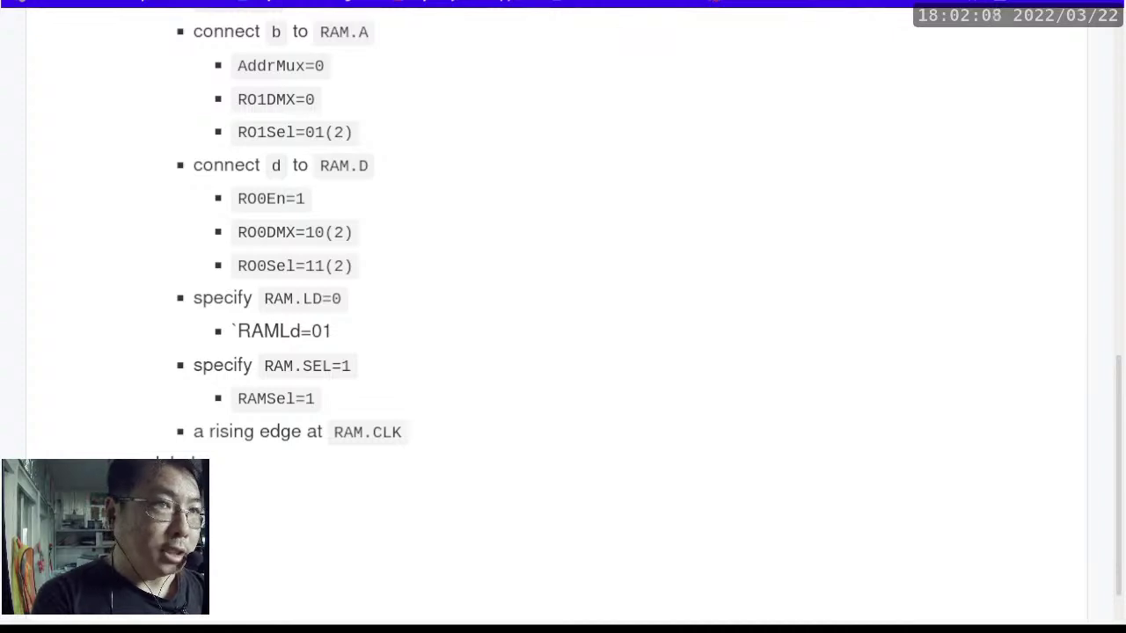
# Add the code-formatted sub-bullet clk=0 to 1 below the rising edge at RAM.CLK item, and switch back to Logisim
pyautogui.scroll(-1, 292, 227)
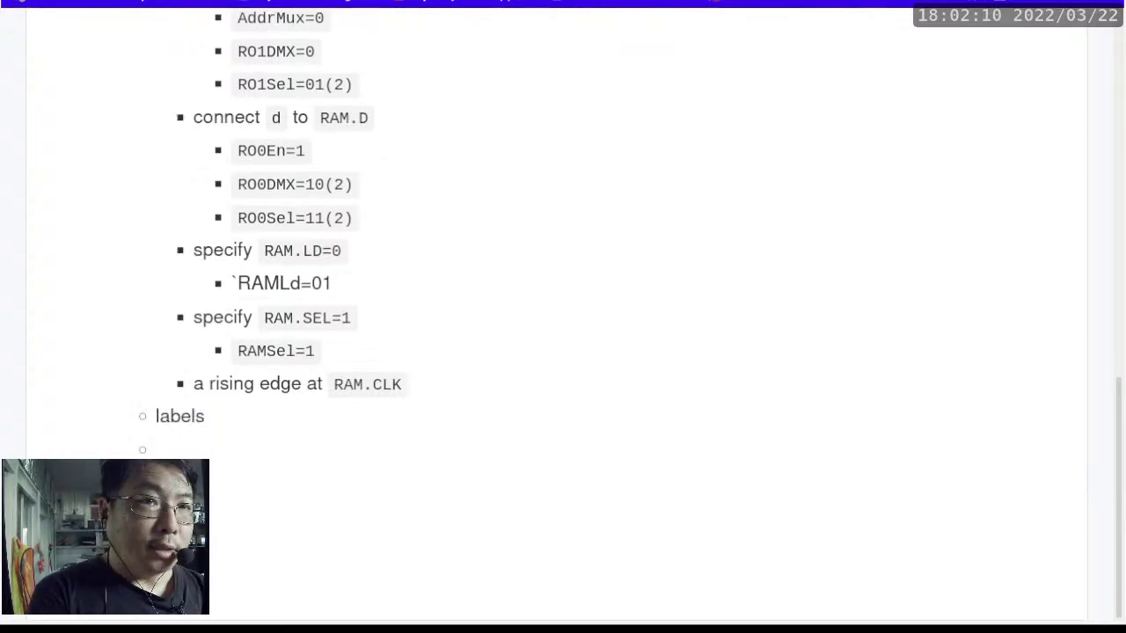
pyautogui.scroll(1, 997, 15)
pyautogui.scroll(-1, 563, 264)
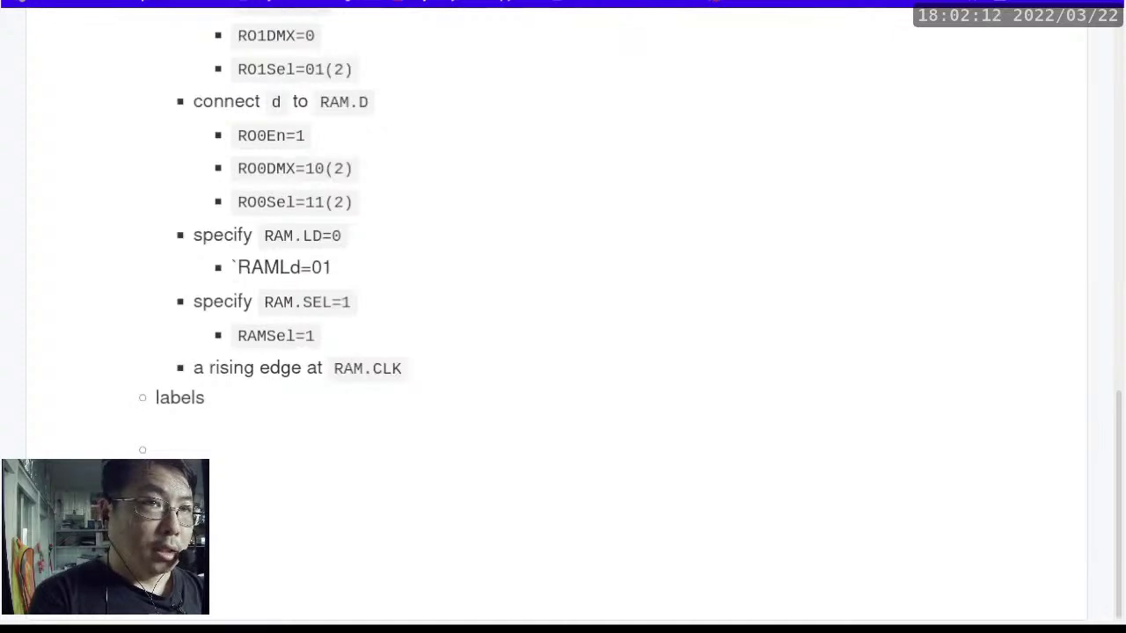
pyautogui.write('*')
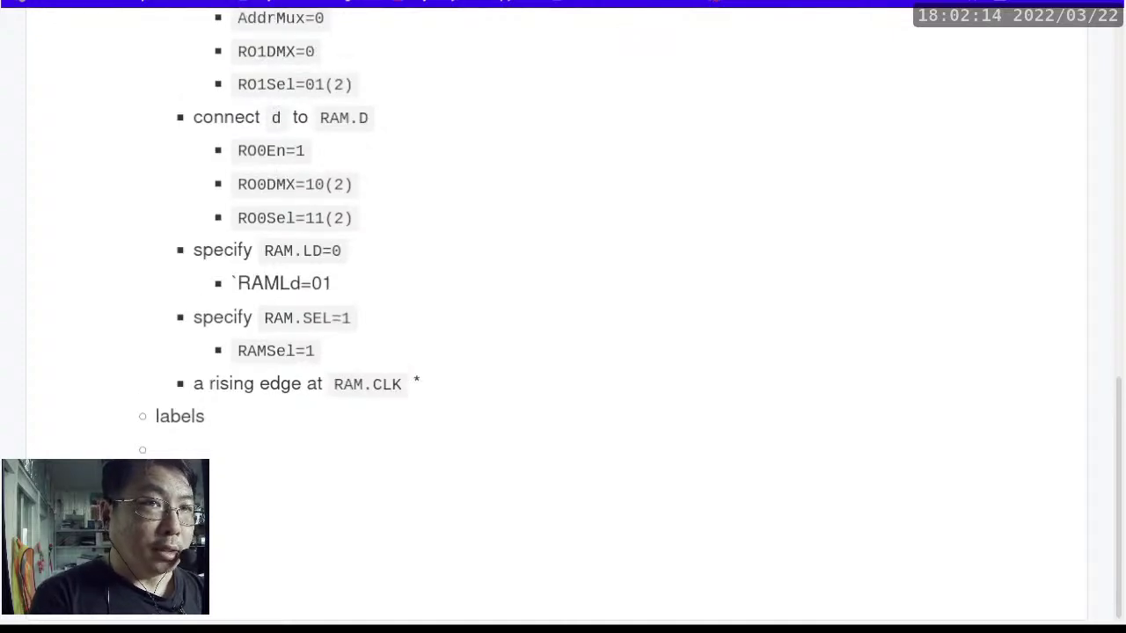
pyautogui.press('BackSpace')
pyautogui.press('Return')
pyautogui.press('Tab')
pyautogui.write('`clk')
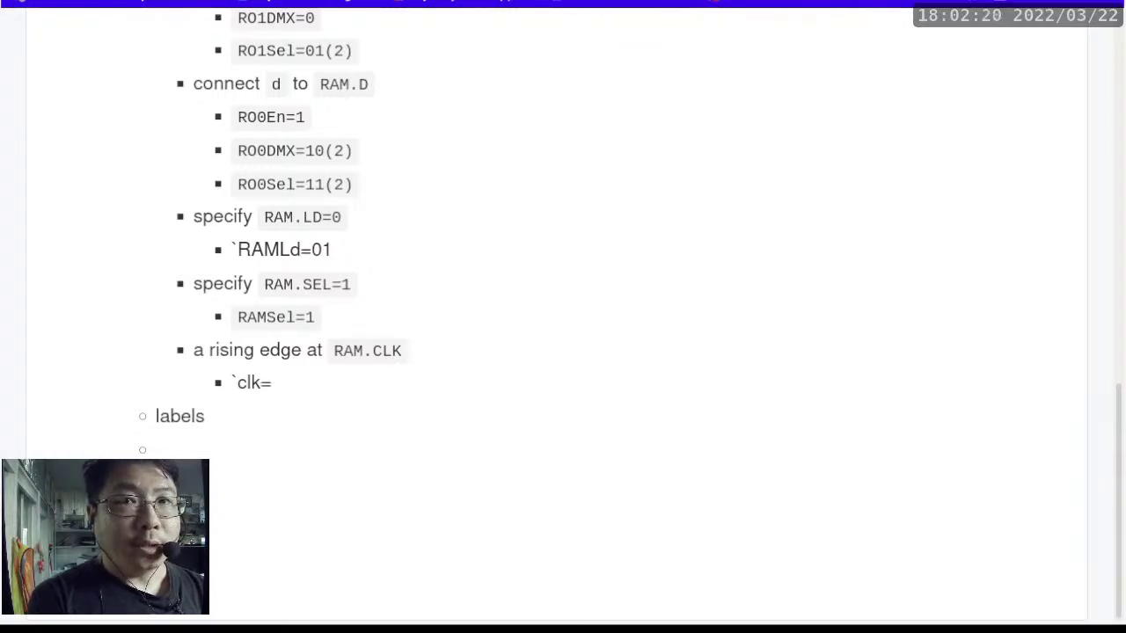
pyautogui.write('=0 to 1`')
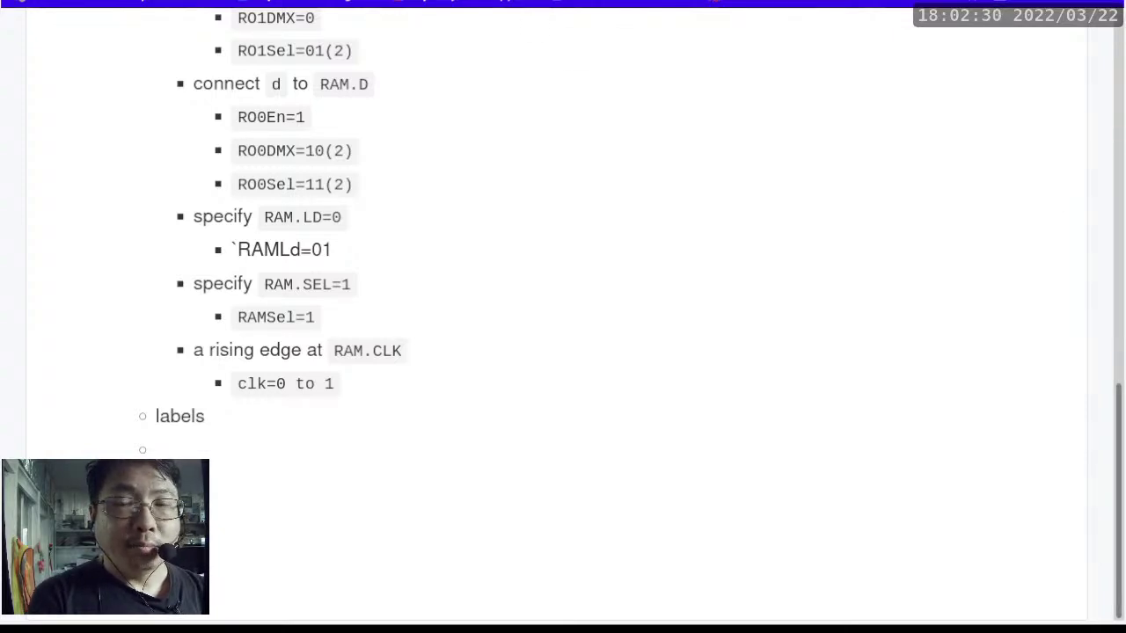
pyautogui.hotkey('alt', 'Tab')
pyautogui.hotkey('alt', 'Tab')
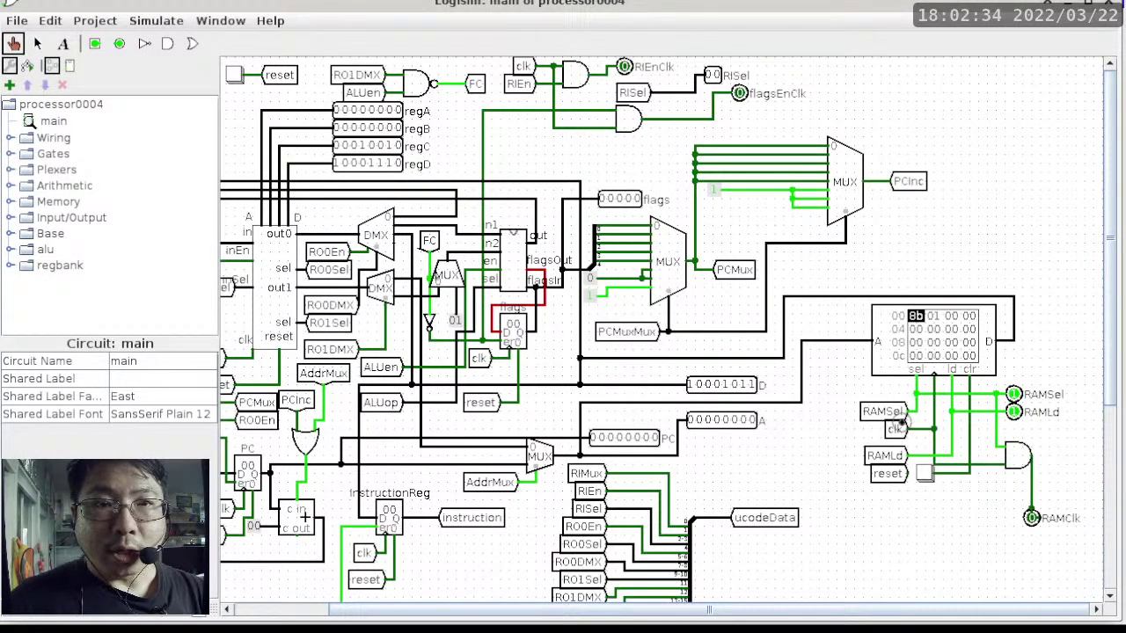
# Probe the clk wire beside the RAM, and review the control signals recorded for the RAM write in the notes
pyautogui.hotkey('ctrl', 't')
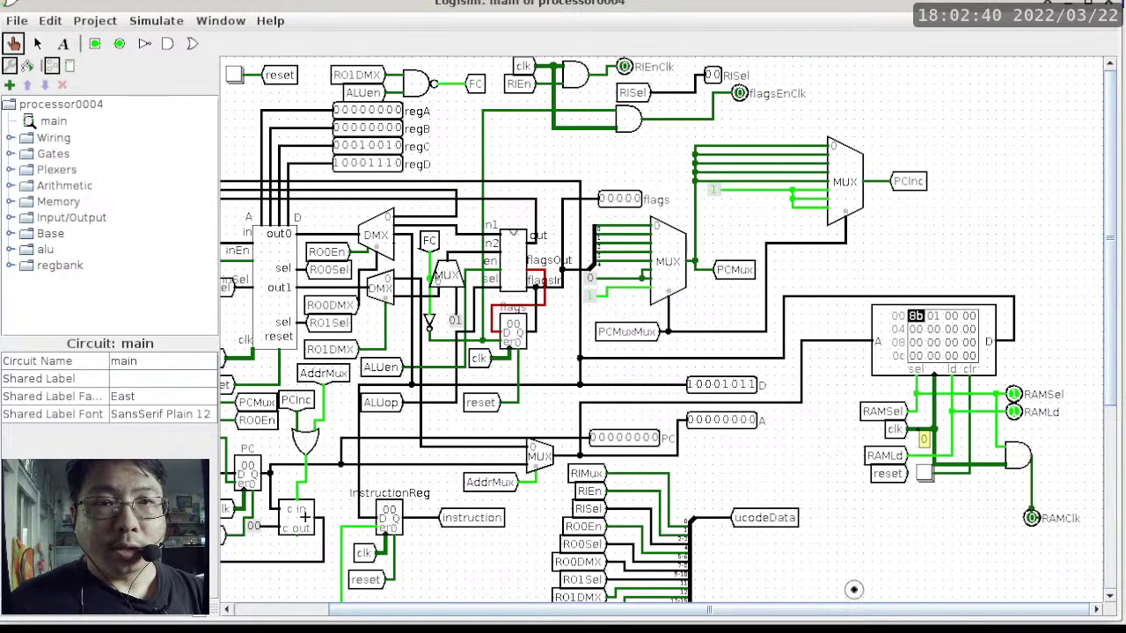
pyautogui.hscroll(-5, 854, 590)
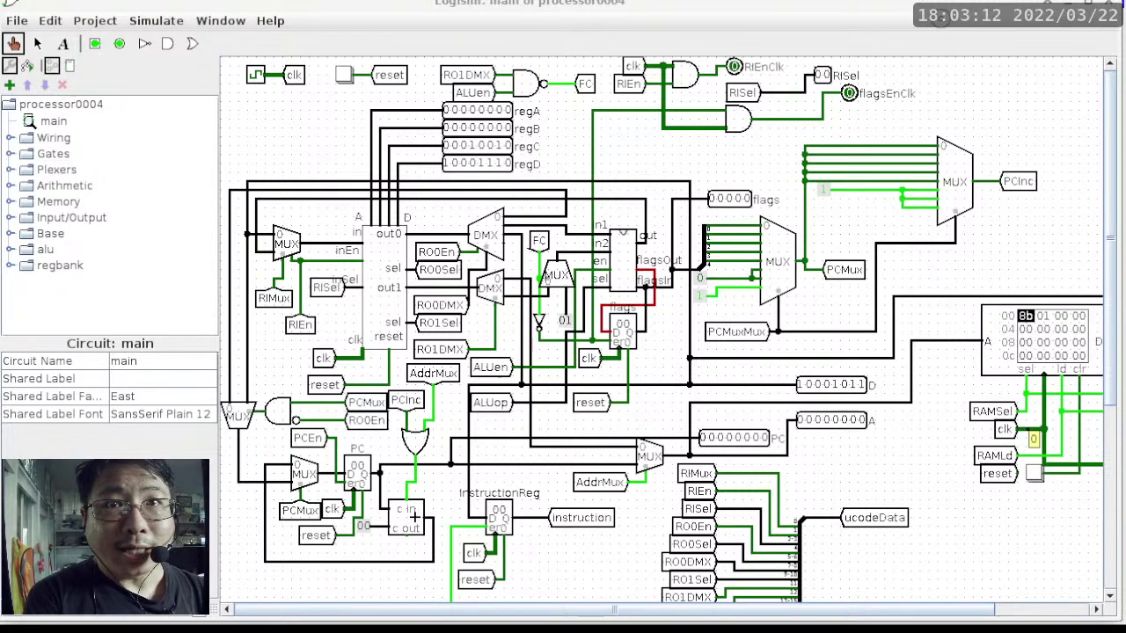
pyautogui.hotkey('alt', 'Tab')
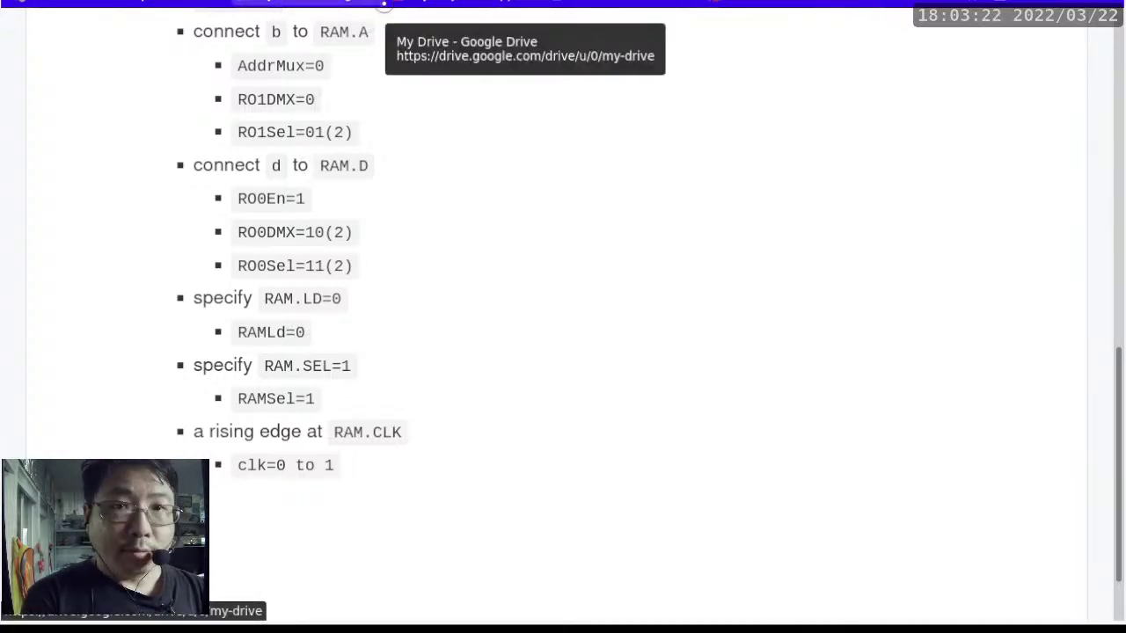
pyautogui.hotkey('alt', 'Tab')
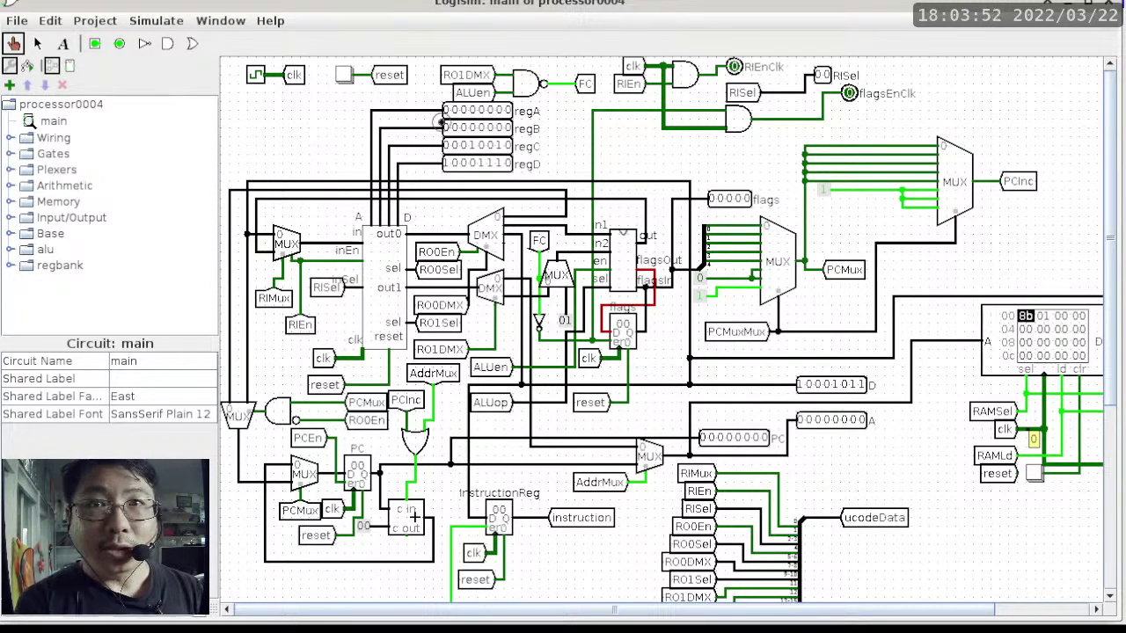
# Reset the simulation in Logisim and look over the microcode section of the main circuit
pyautogui.click(159, 20)
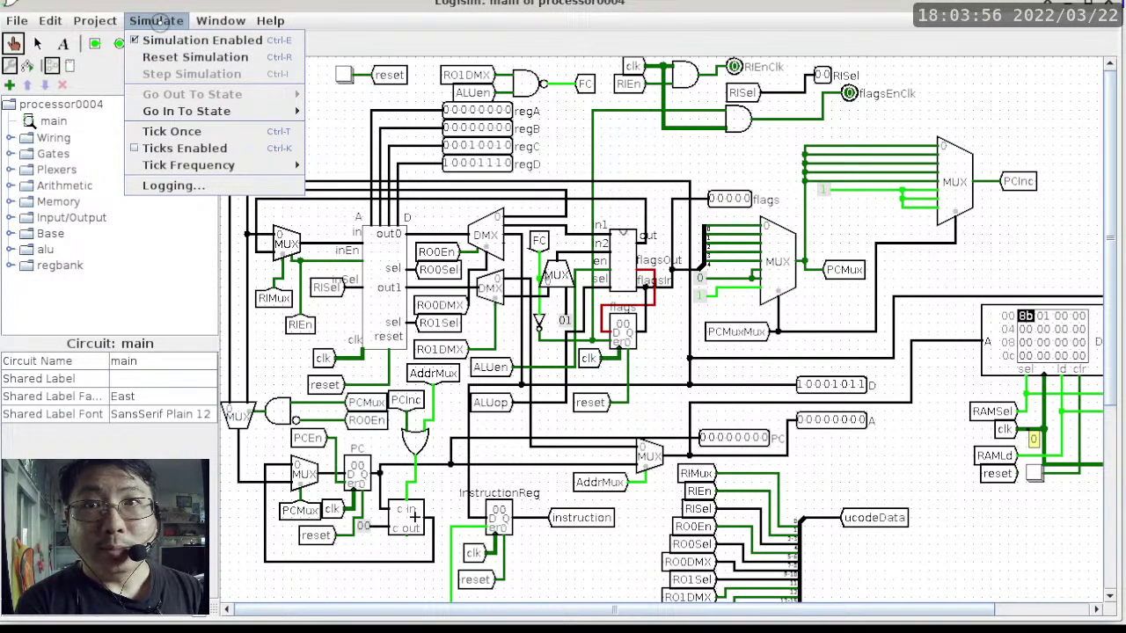
pyautogui.click(185, 58)
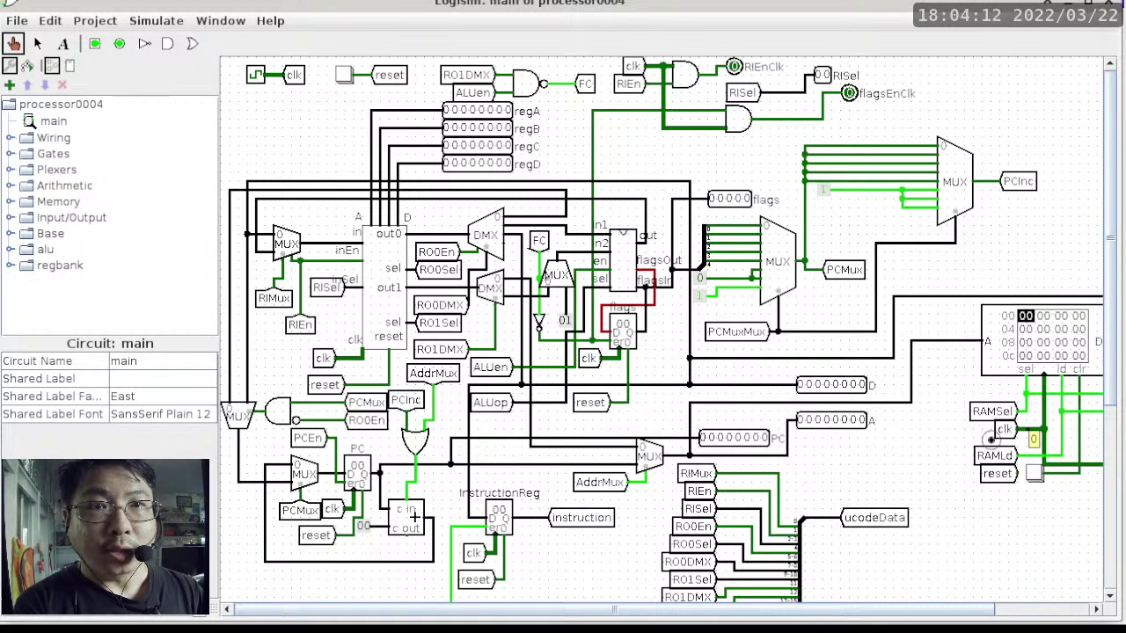
pyautogui.scroll(-10, 1106, 401)
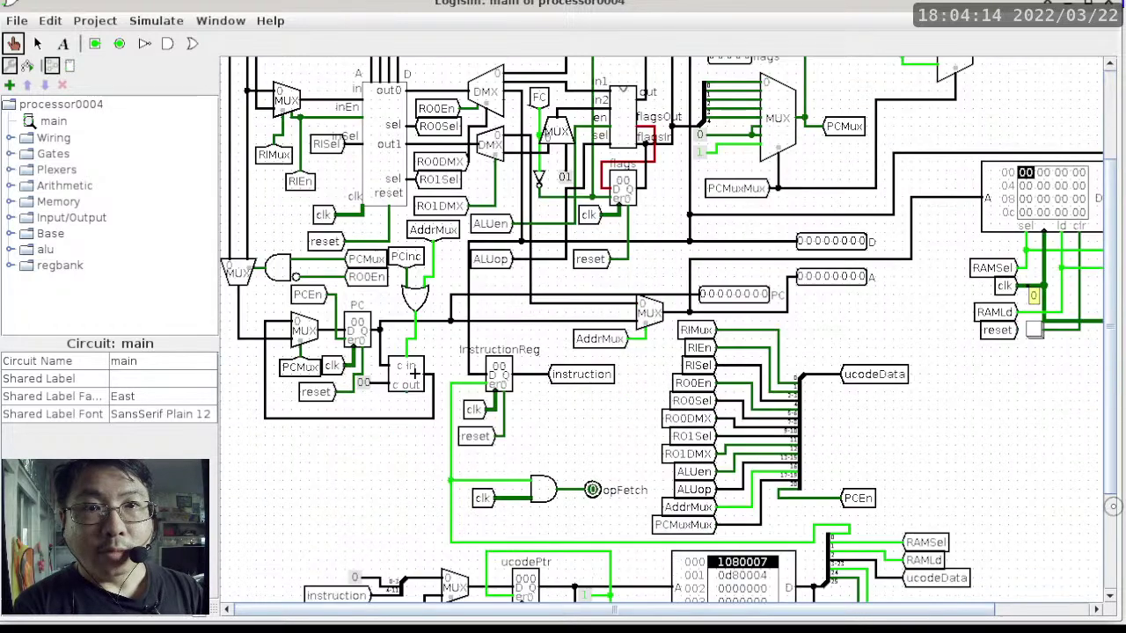
pyautogui.scroll(-1, 774, 466)
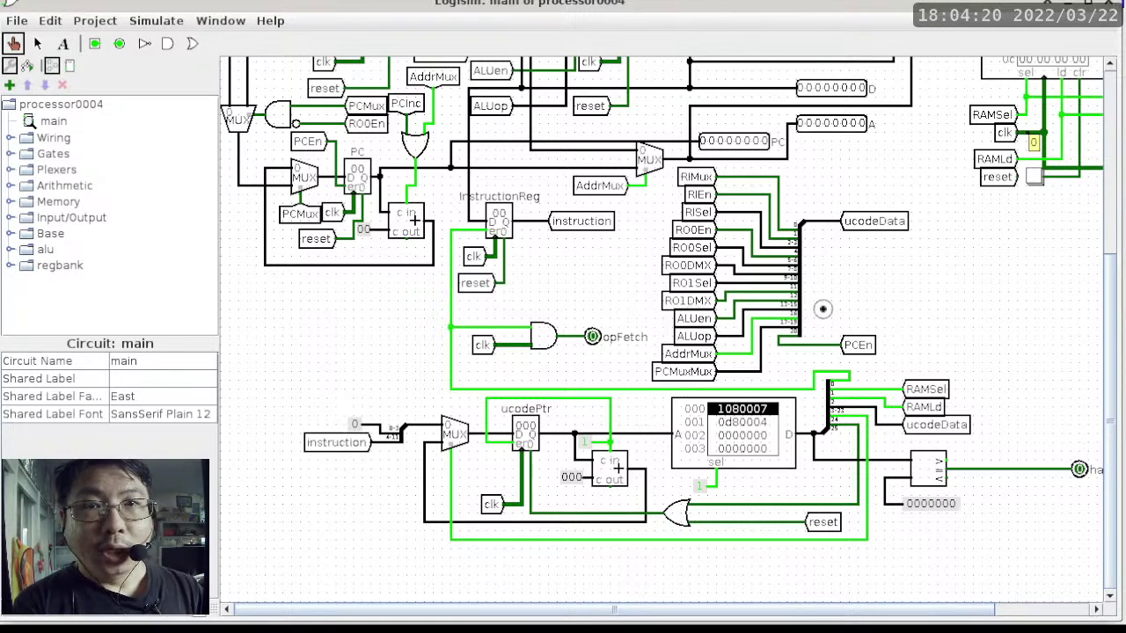
pyautogui.scroll(5, 1105, 330)
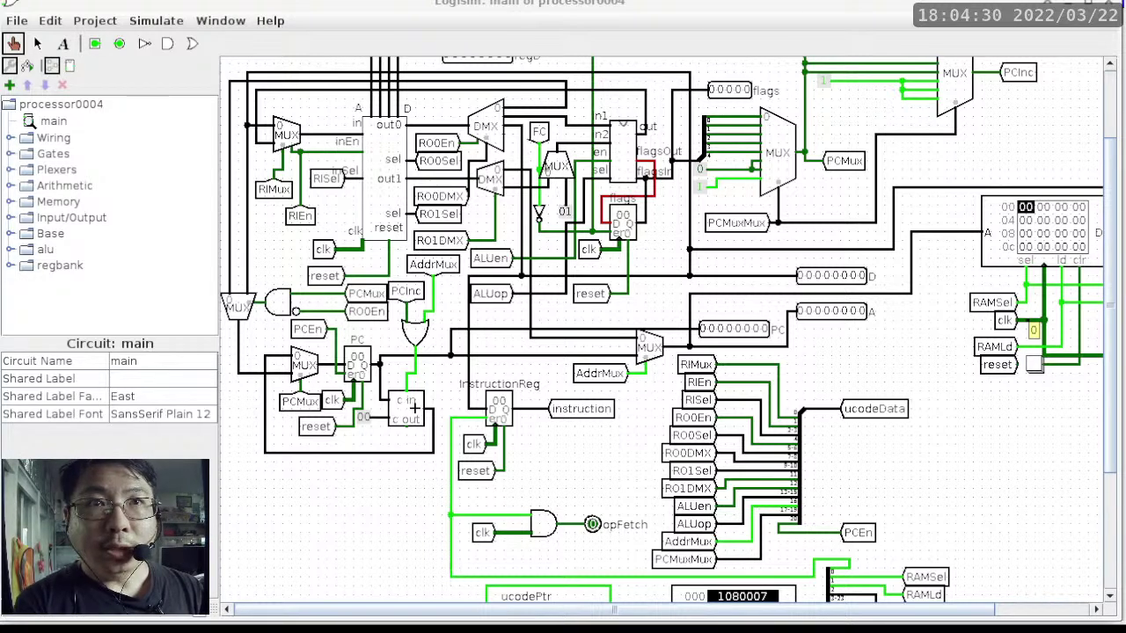
# Switch to the assembler spreadsheet and replace the whole program in column A of the source sheet with st (b),d
pyautogui.hotkey('alt', 'Tab')
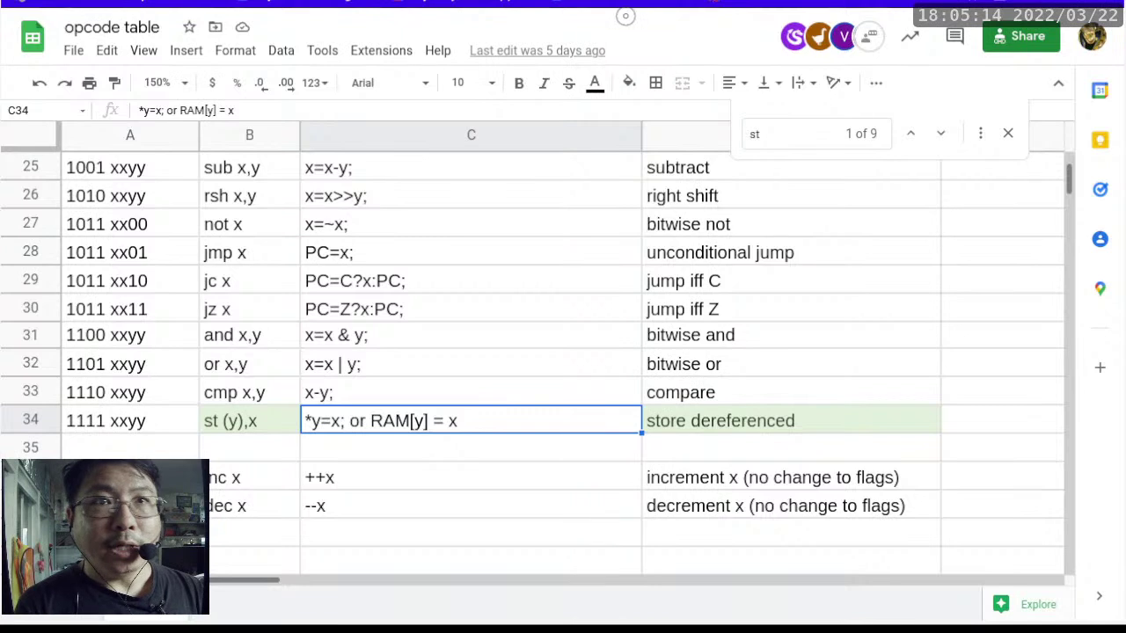
pyautogui.hotkey('ctrl', 'Tab')
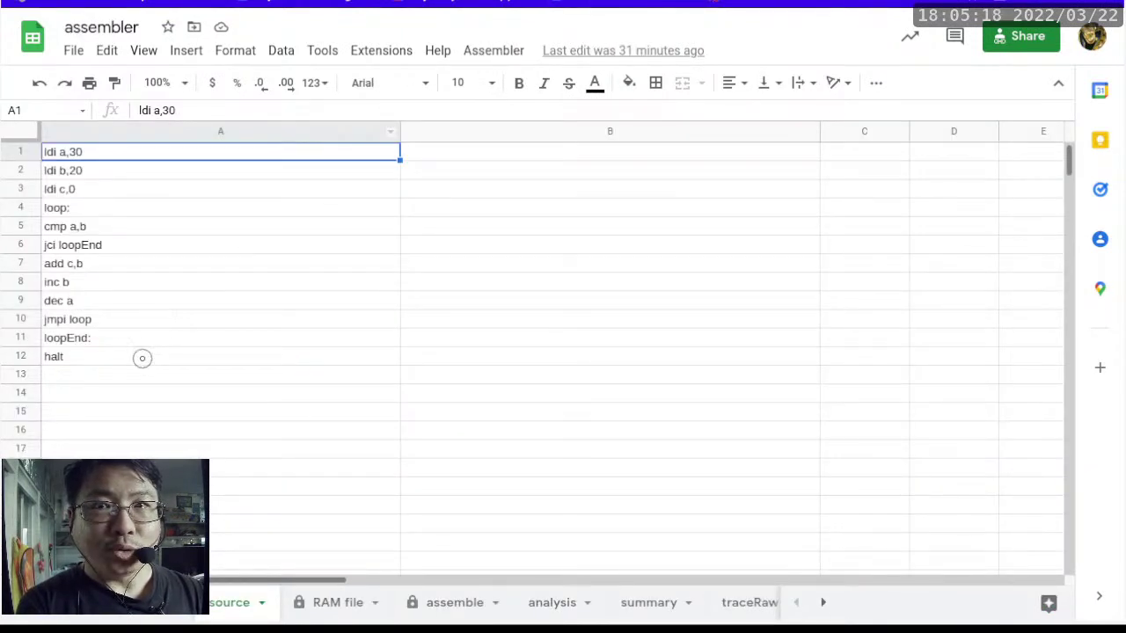
pyautogui.keyDown('shift'); pyautogui.click(140, 357); pyautogui.keyUp('shift')
pyautogui.press('Delete')
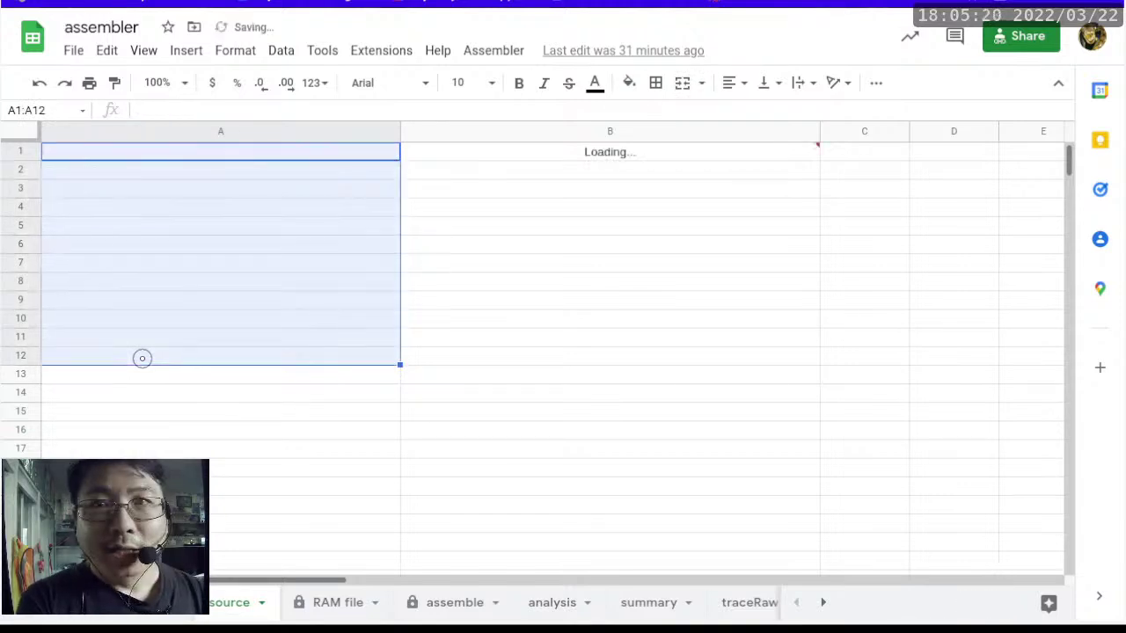
pyautogui.write('st (')
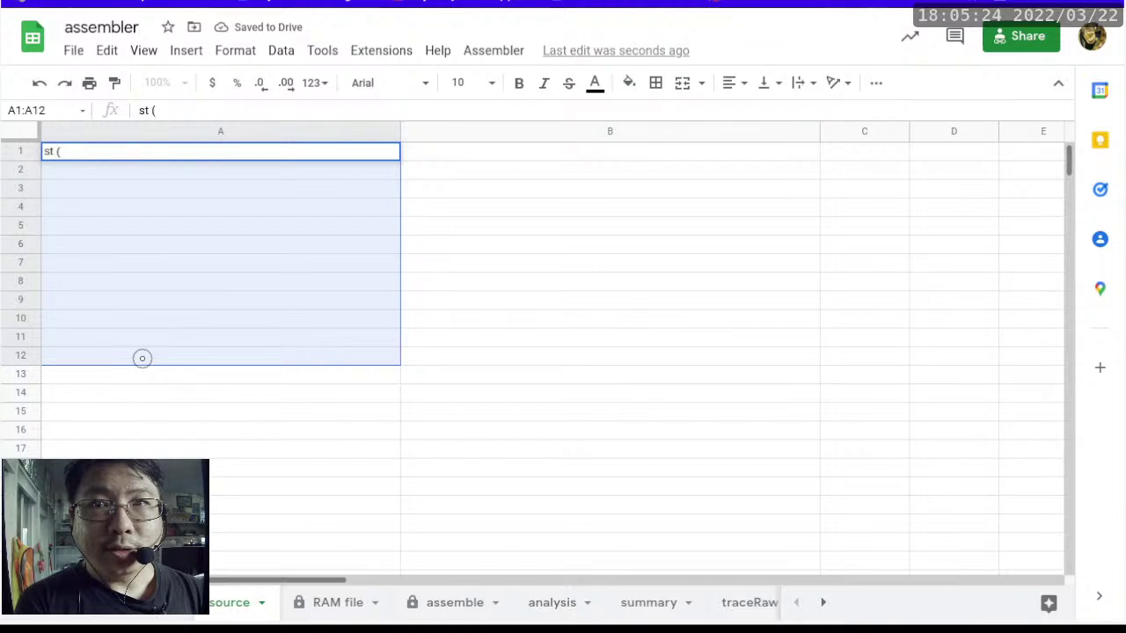
pyautogui.write('b),d')
pyautogui.press('Return')
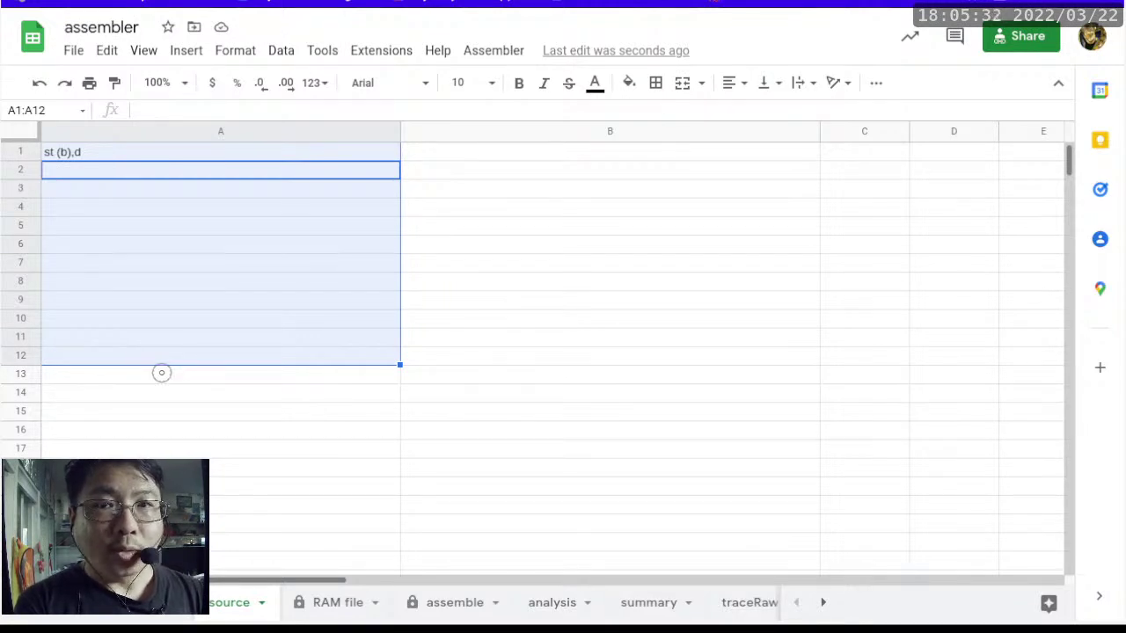
# Show the assemble sheet and read the machine code generated for st (b),d
pyautogui.click(470, 606)
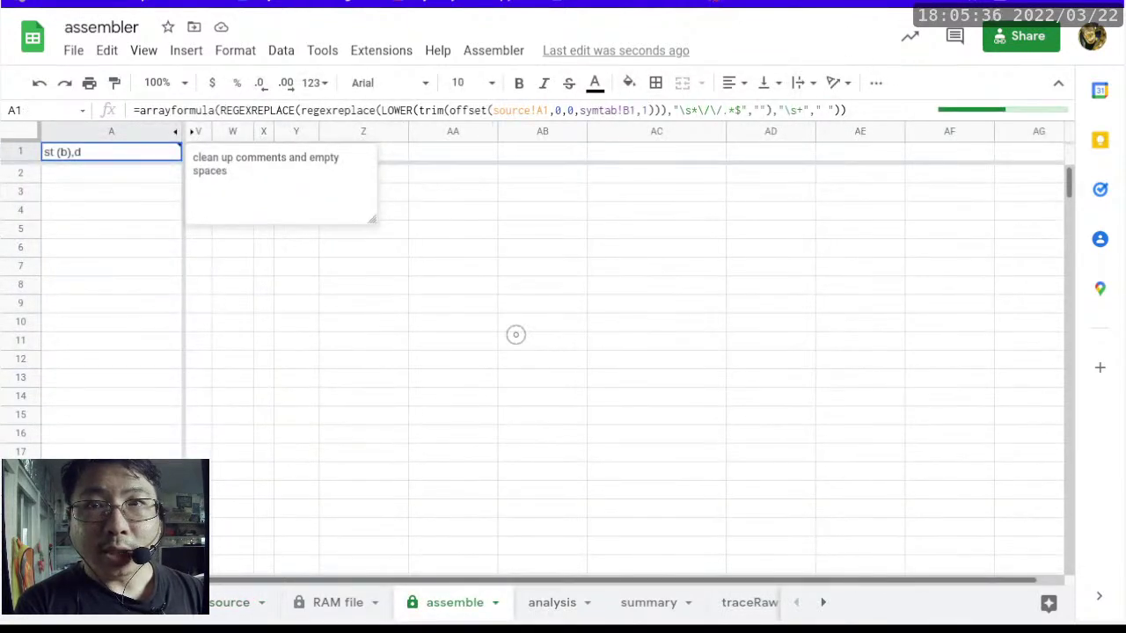
pyautogui.click(515, 335)
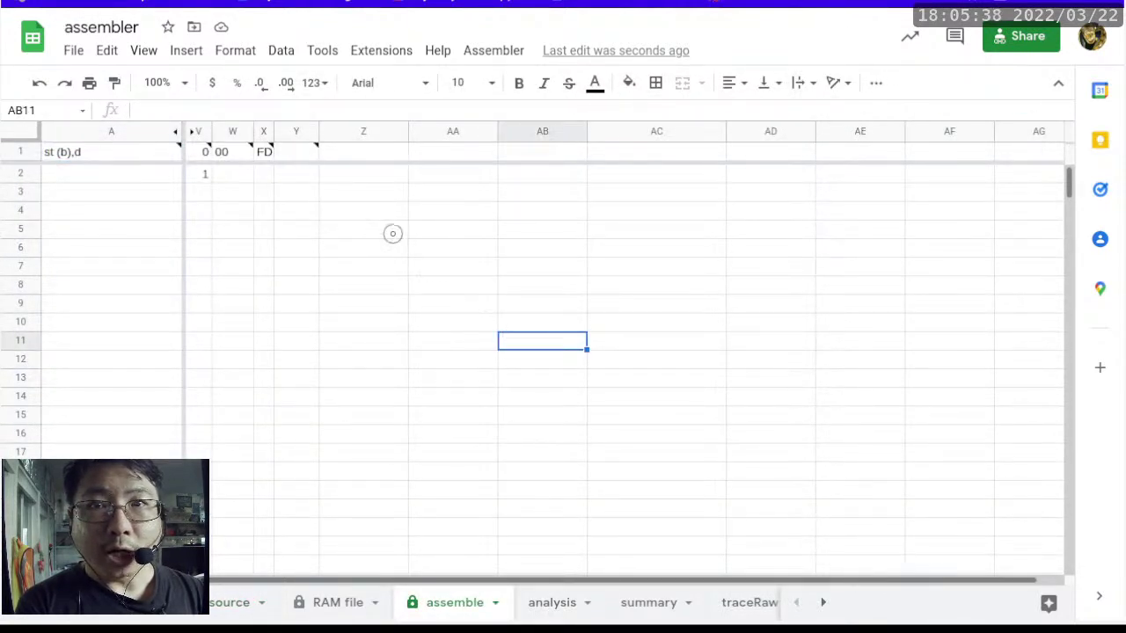
pyautogui.moveTo(270, 153)
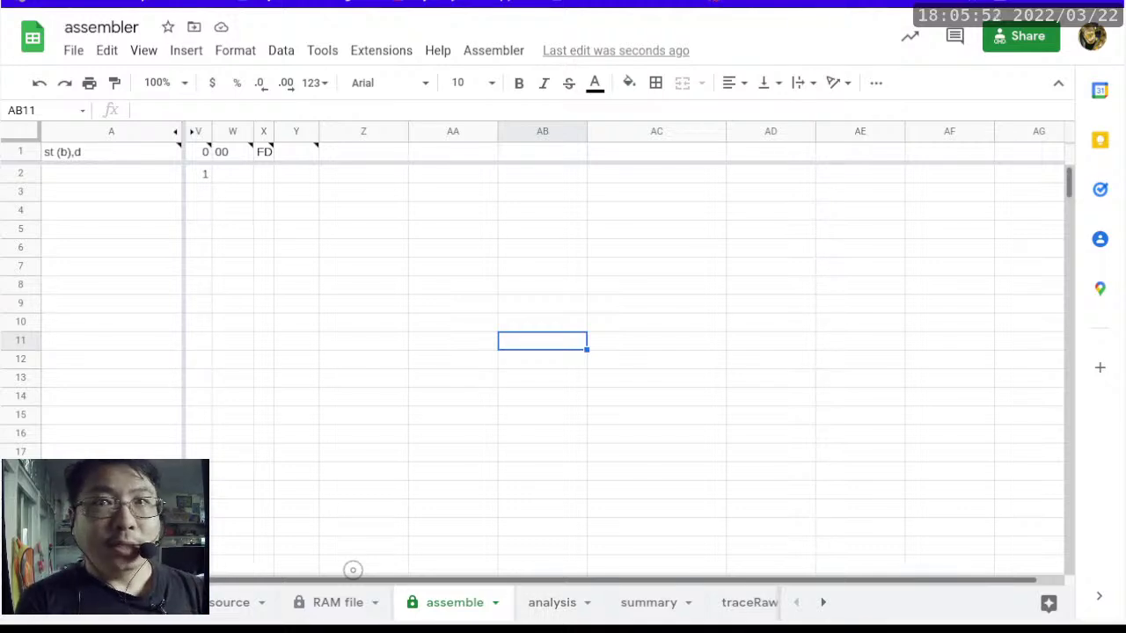
# Switch to Logisim and edit the RAM contents, entering fd at address 00 and 01 at address 01
pyautogui.hotkey('alt', 'Tab')
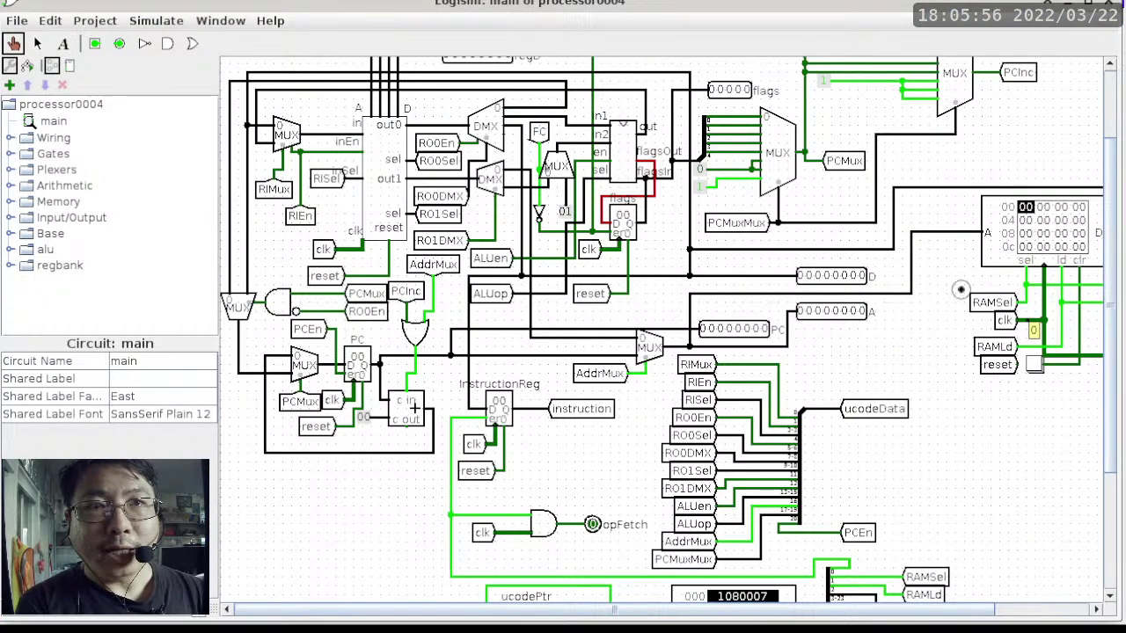
pyautogui.click(1025, 209)
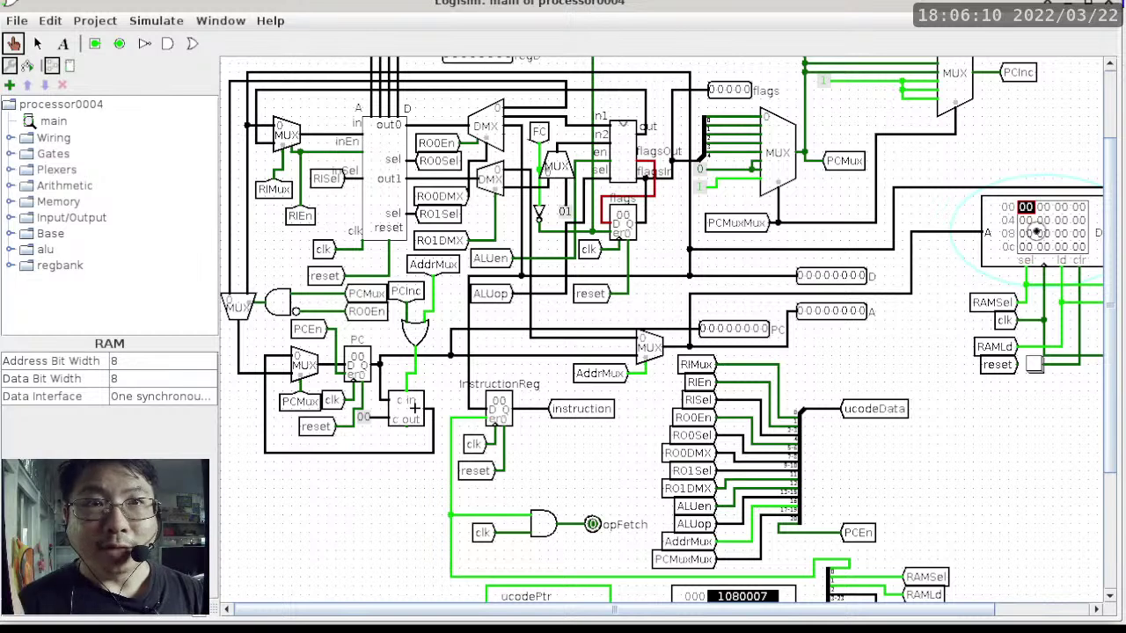
pyautogui.rightClick(1036, 226)
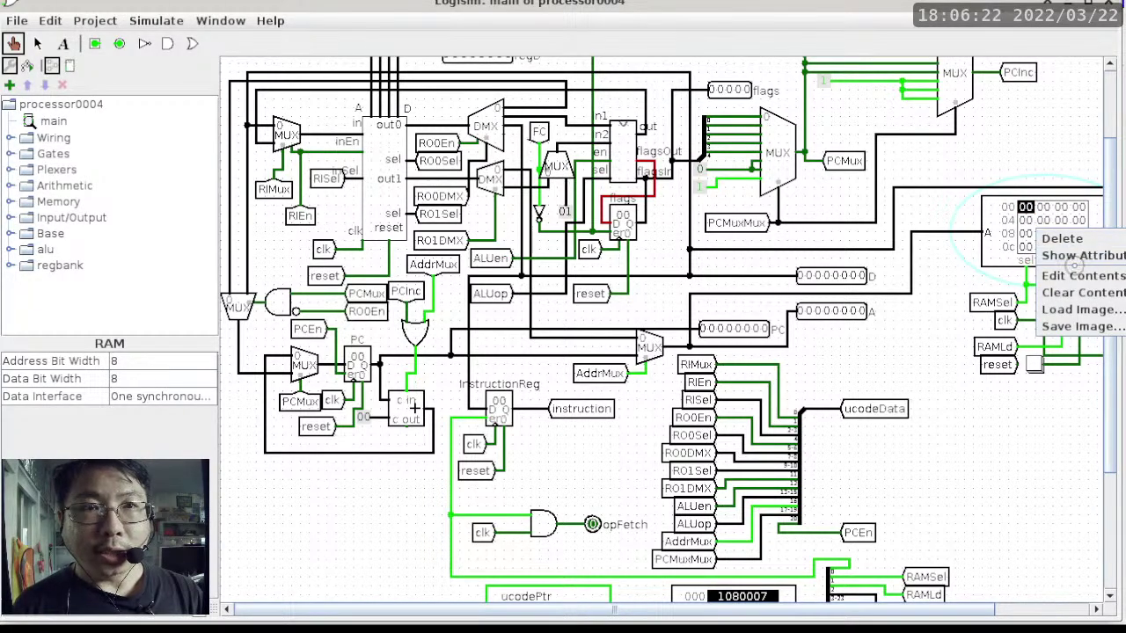
pyautogui.click(1071, 274)
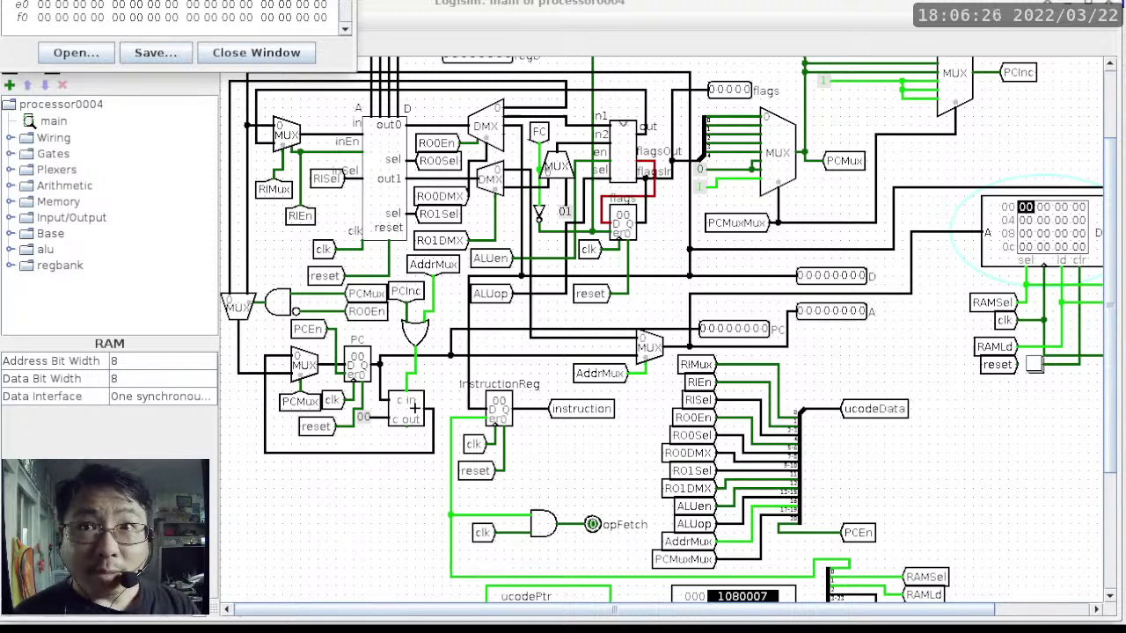
pyautogui.moveTo(264, 18); pyautogui.dragTo(480, 153)
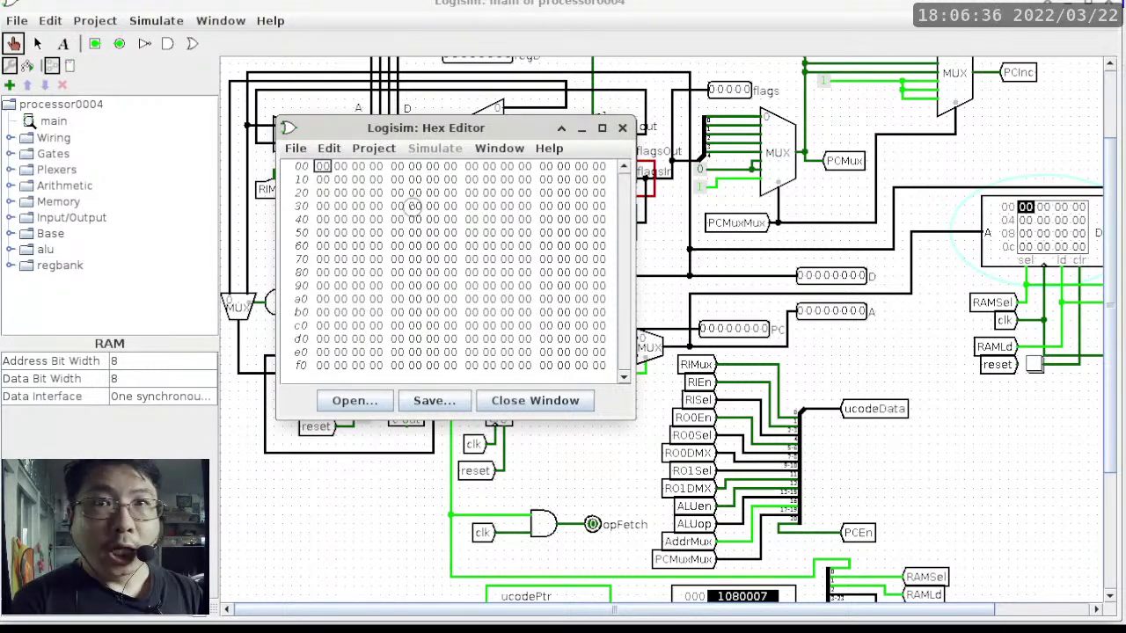
pyautogui.write('fd')
pyautogui.press('Right')
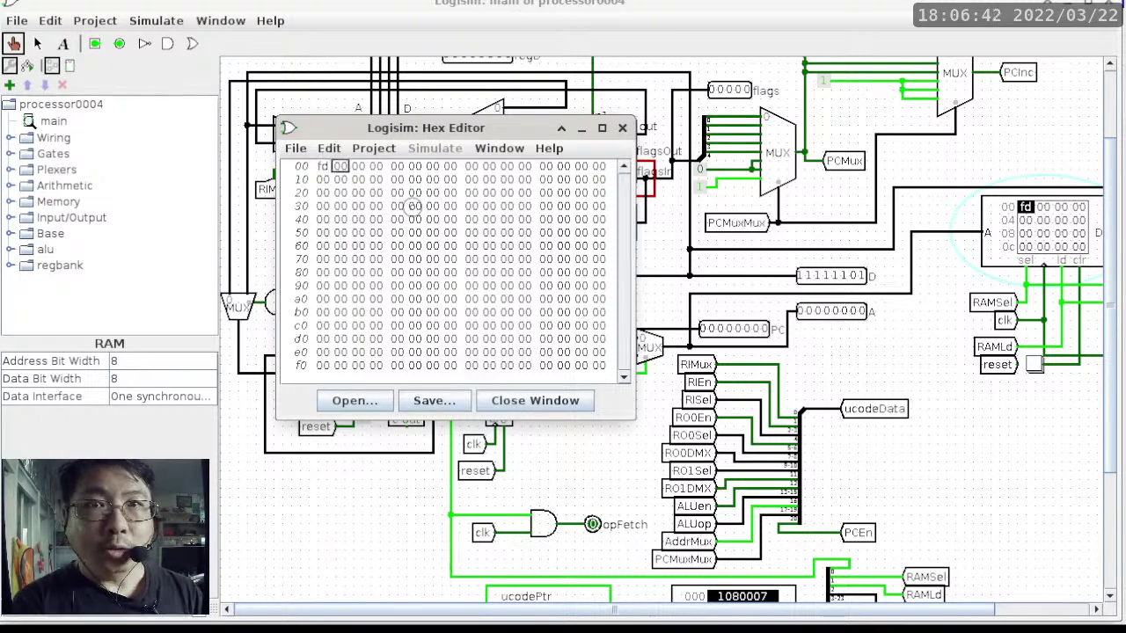
pyautogui.write('01')
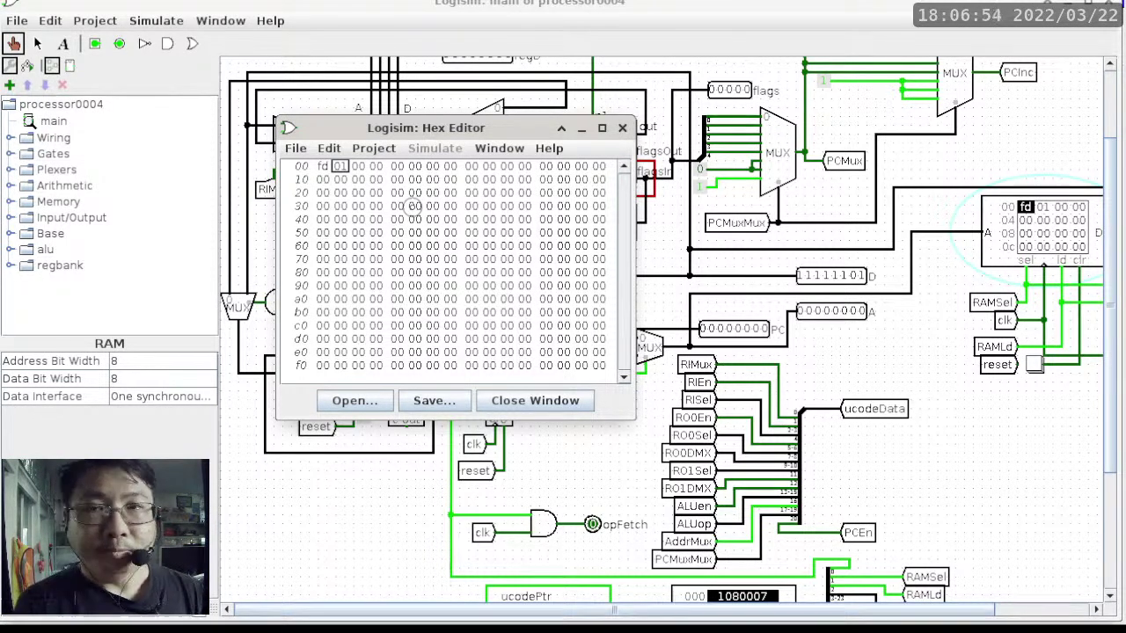
pyautogui.click(622, 127)
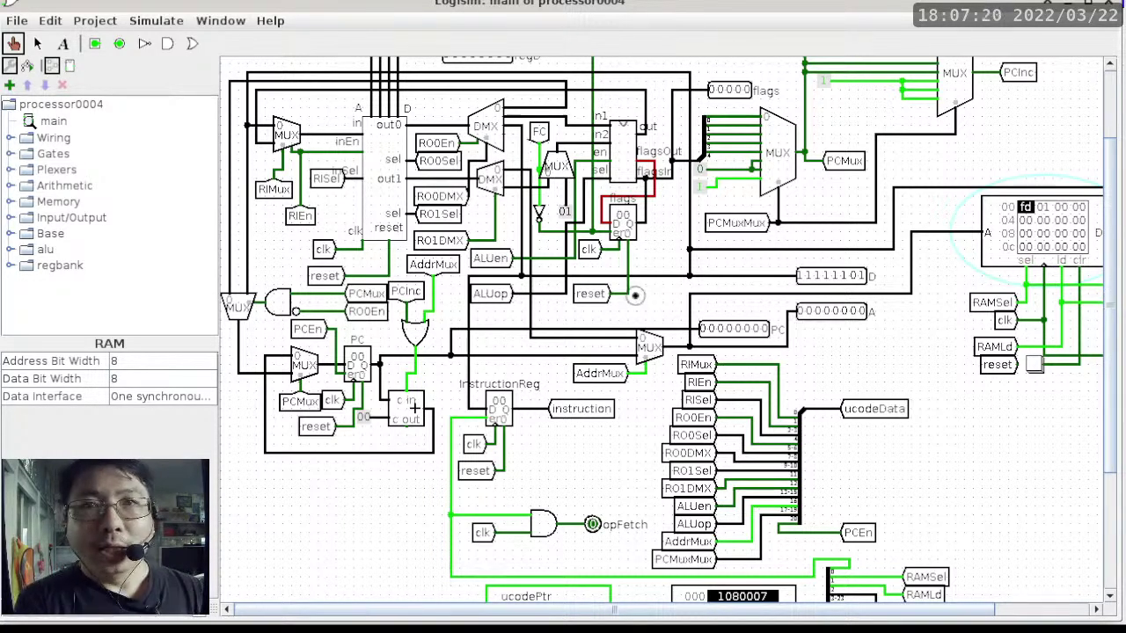
# View the regBank subcircuit from the main circuit and set register B to 5
pyautogui.click(392, 198)
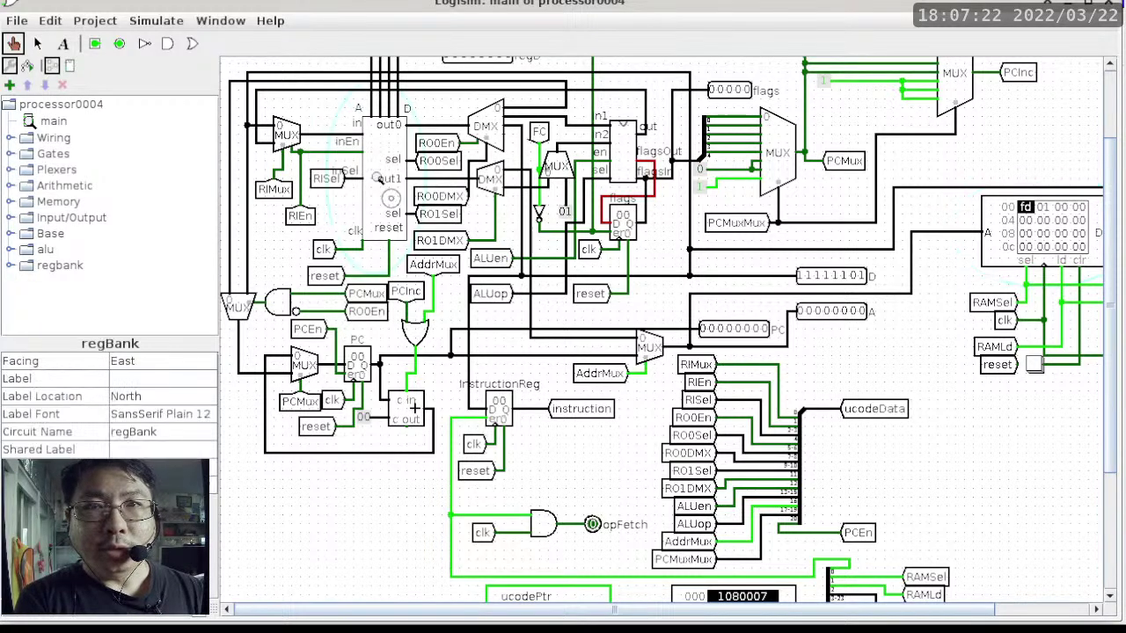
pyautogui.rightClick(392, 199)
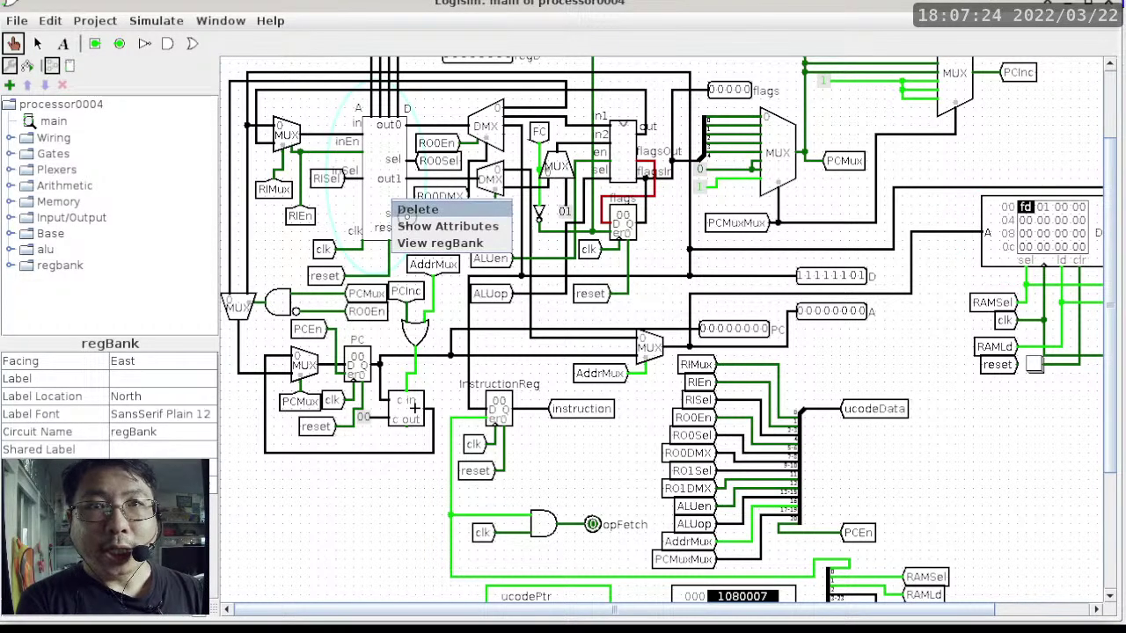
pyautogui.click(450, 242)
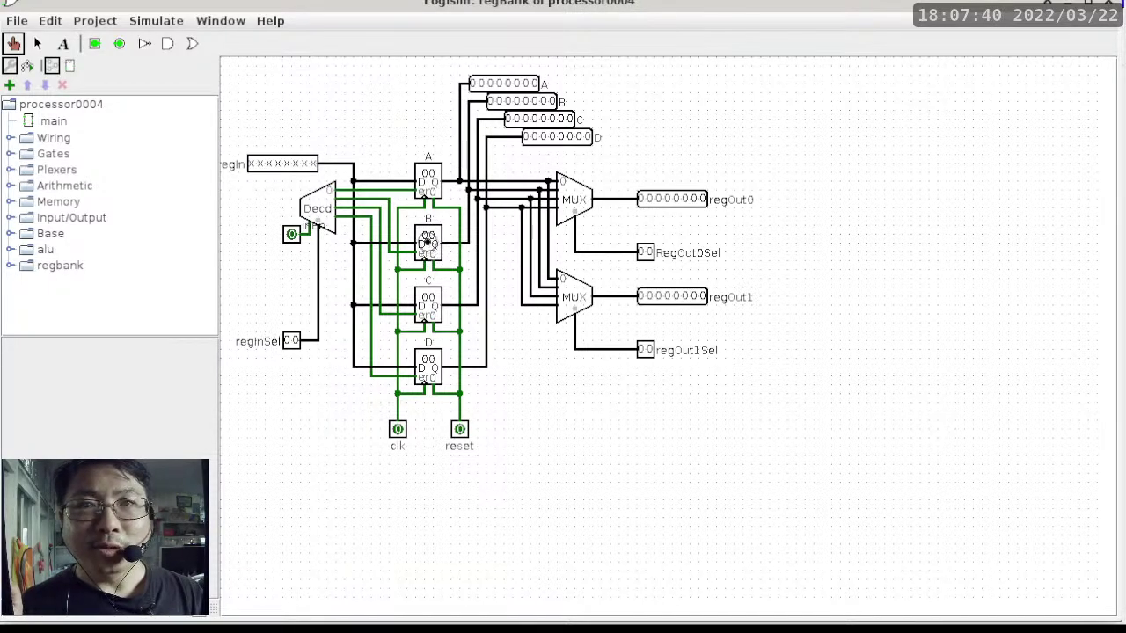
pyautogui.click(427, 237)
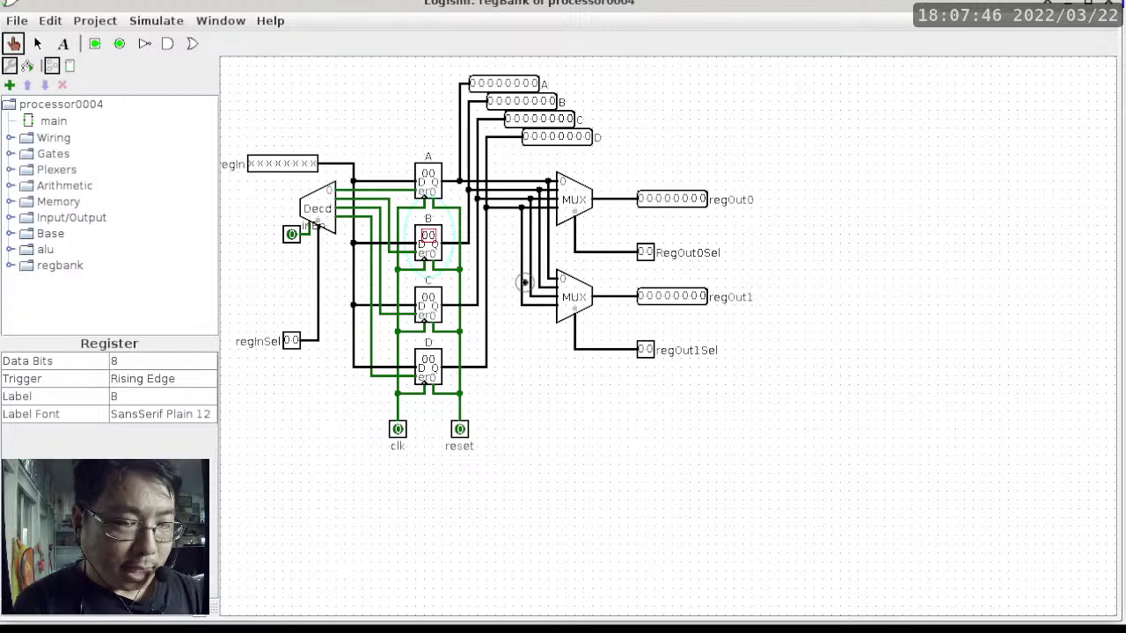
pyautogui.write('5')
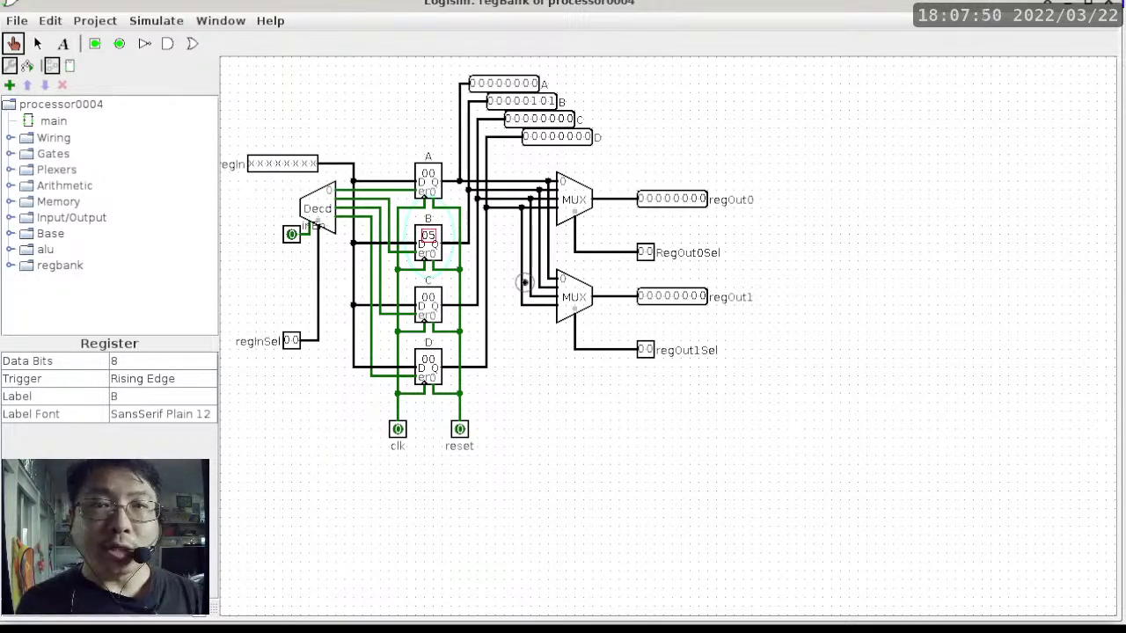
# Set register D to 7c in regBank and return to the main circuit
pyautogui.click(427, 361)
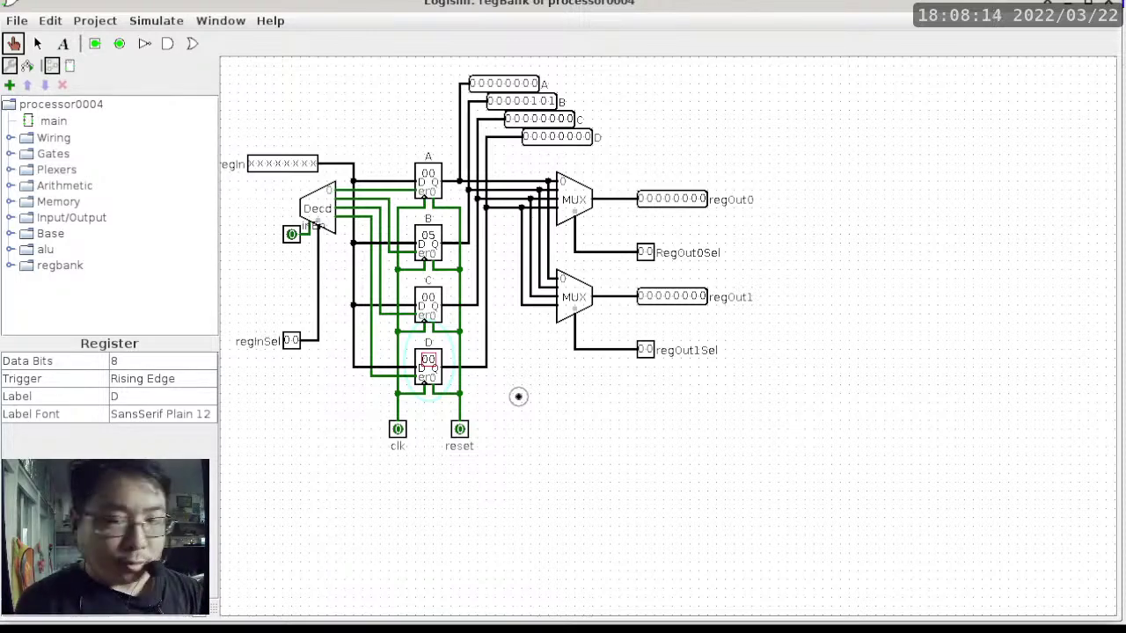
pyautogui.write('7c')
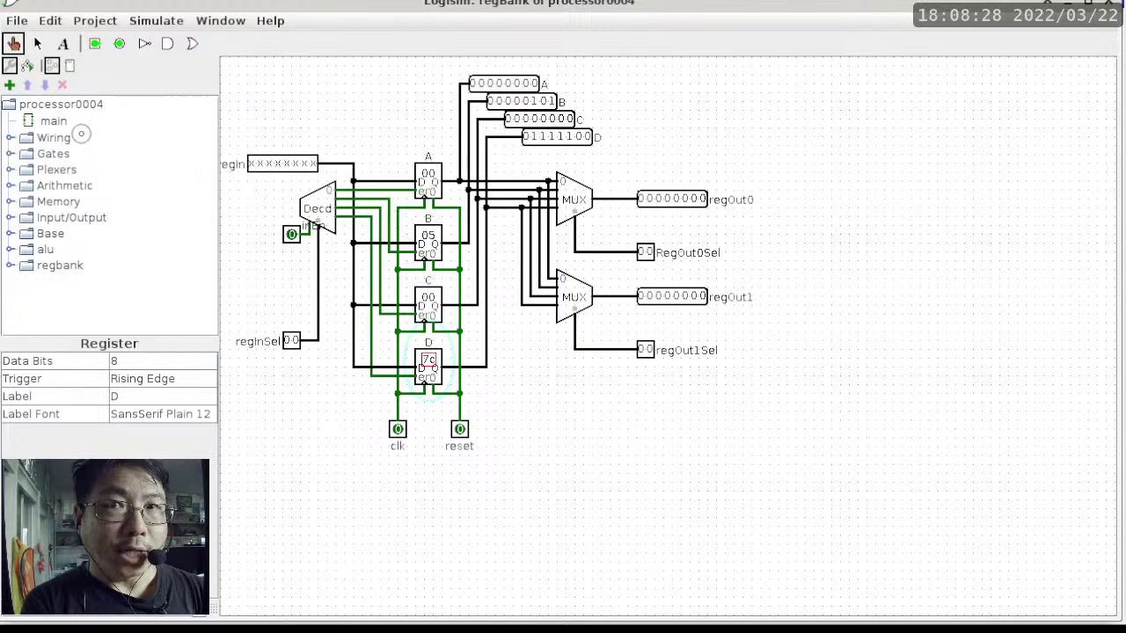
pyautogui.doubleClick(53, 121)
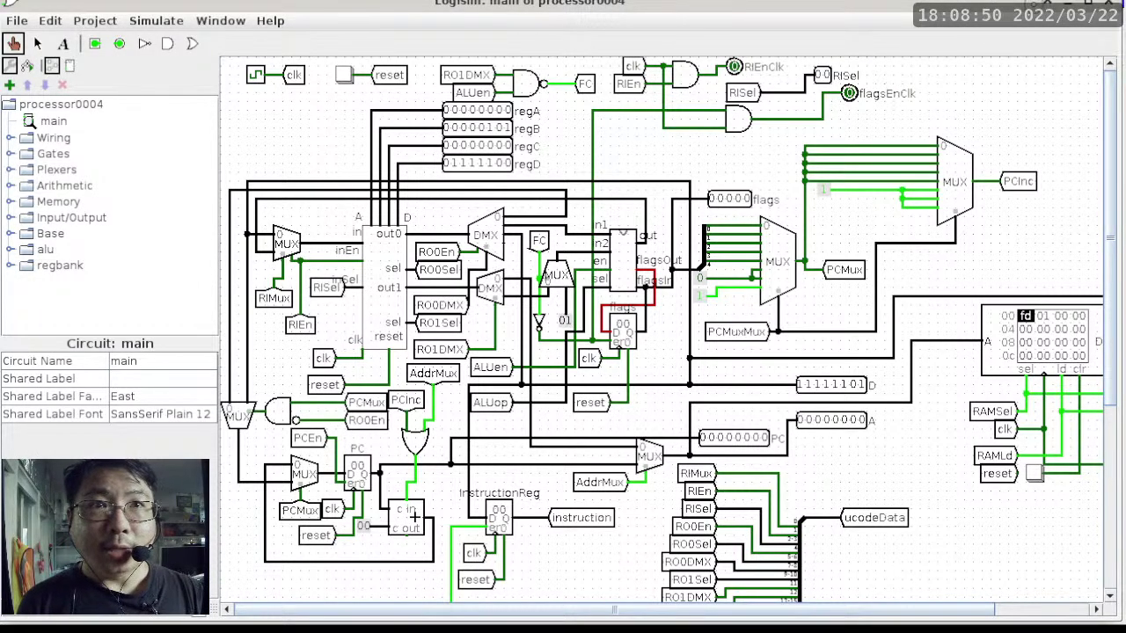
# Switch to Firefox and search the web for "v8 engine model"
pyautogui.hotkey('alt', 'Tab')
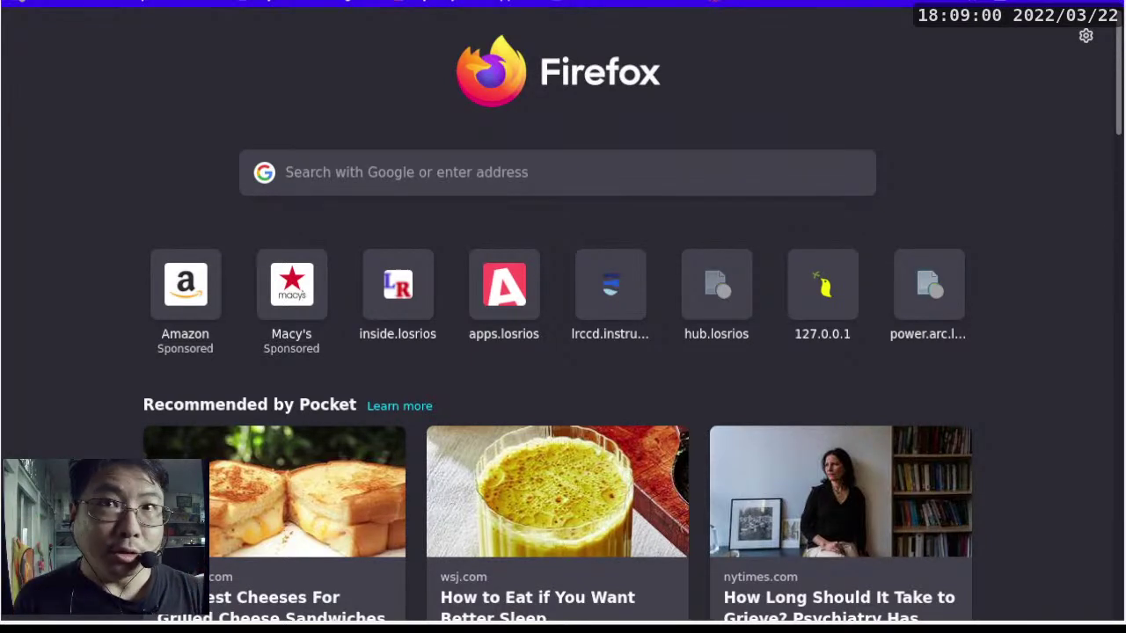
pyautogui.write('v8')
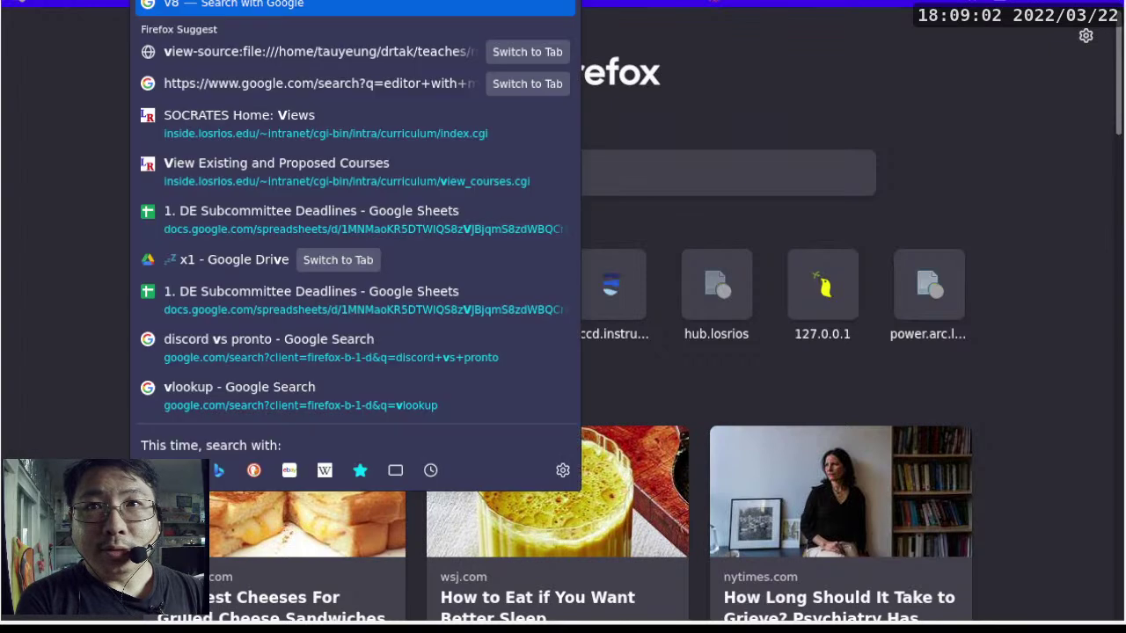
pyautogui.write(' engine model')
pyautogui.press('Return')
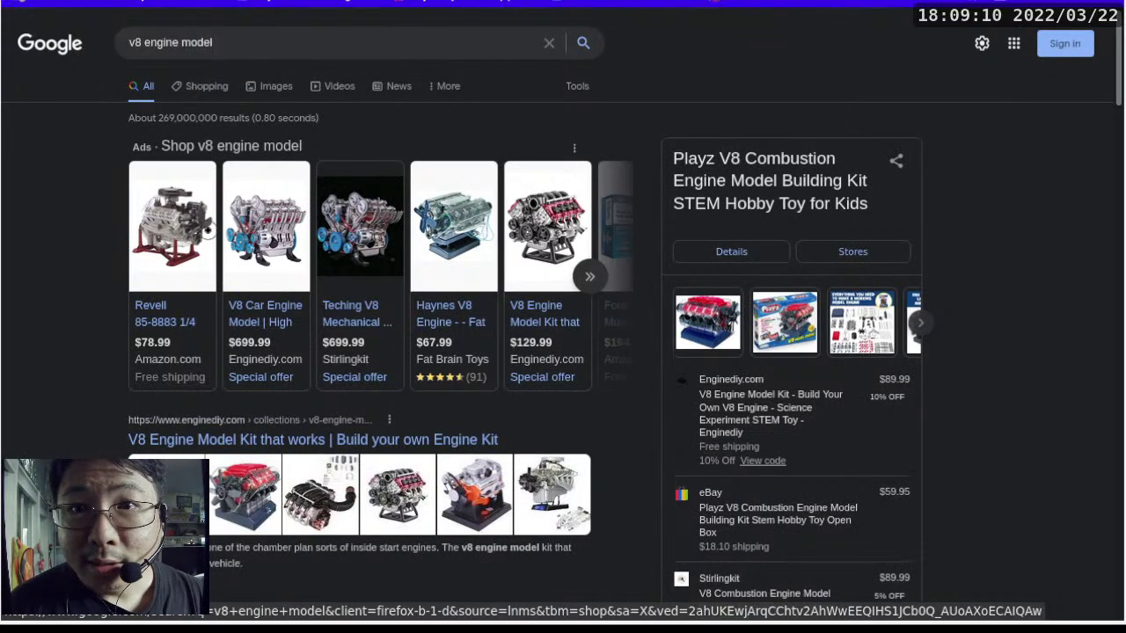
pyautogui.moveTo(153, 333)
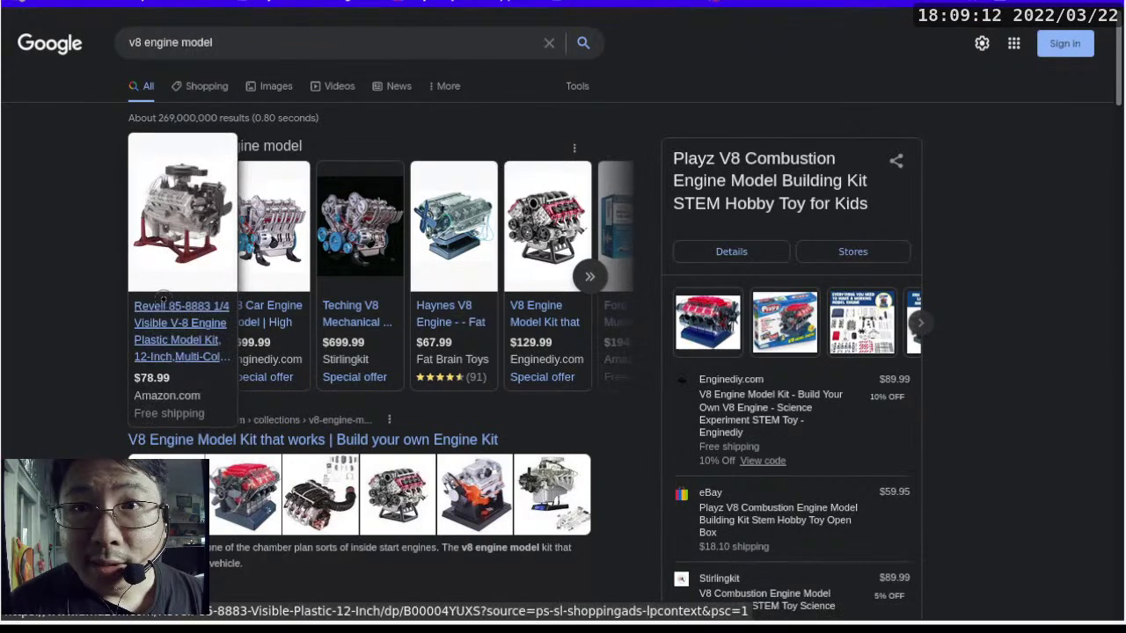
pyautogui.moveTo(311, 204)
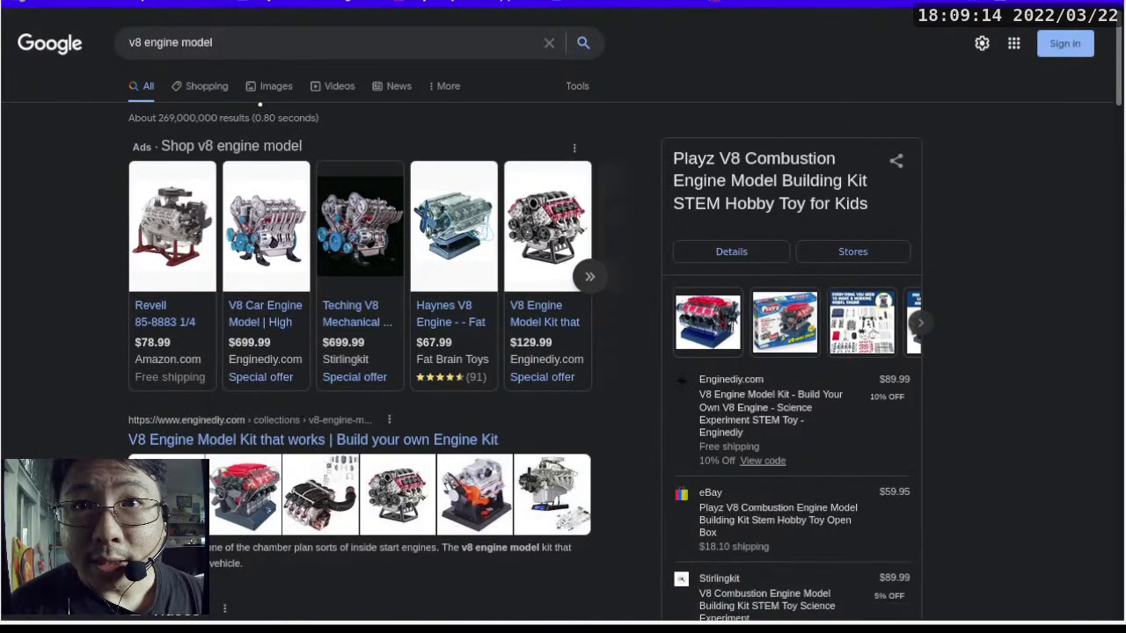
# Browse the shopping results for the V8 engine models and open the preview of "Model V8 Engine Kits That Run"
pyautogui.click(207, 86)
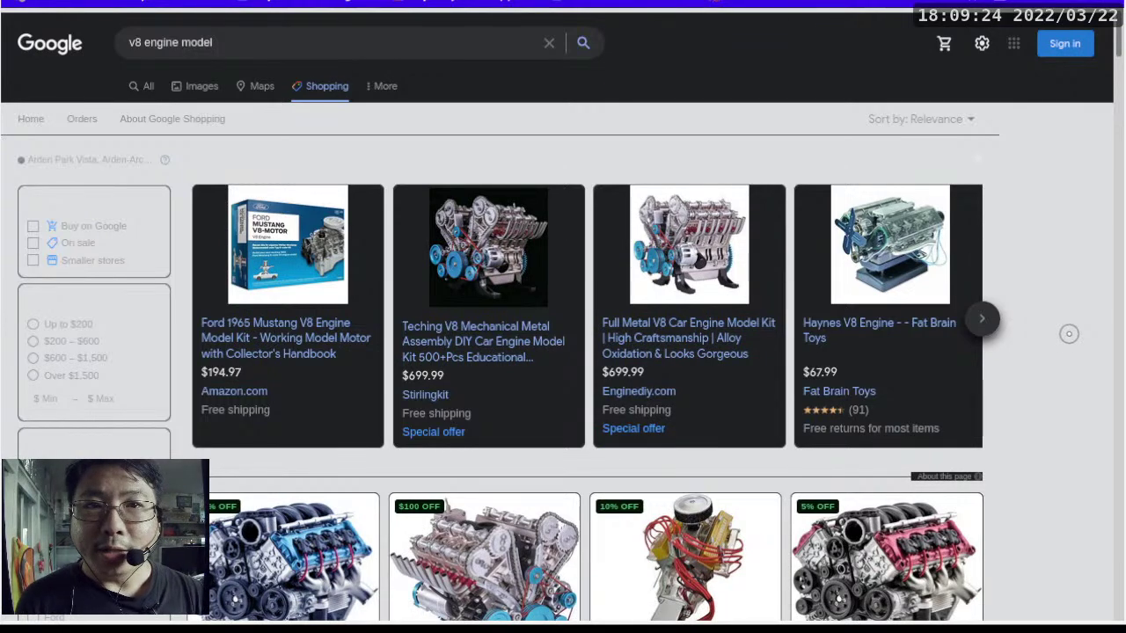
pyautogui.scroll(-5, 1068, 333)
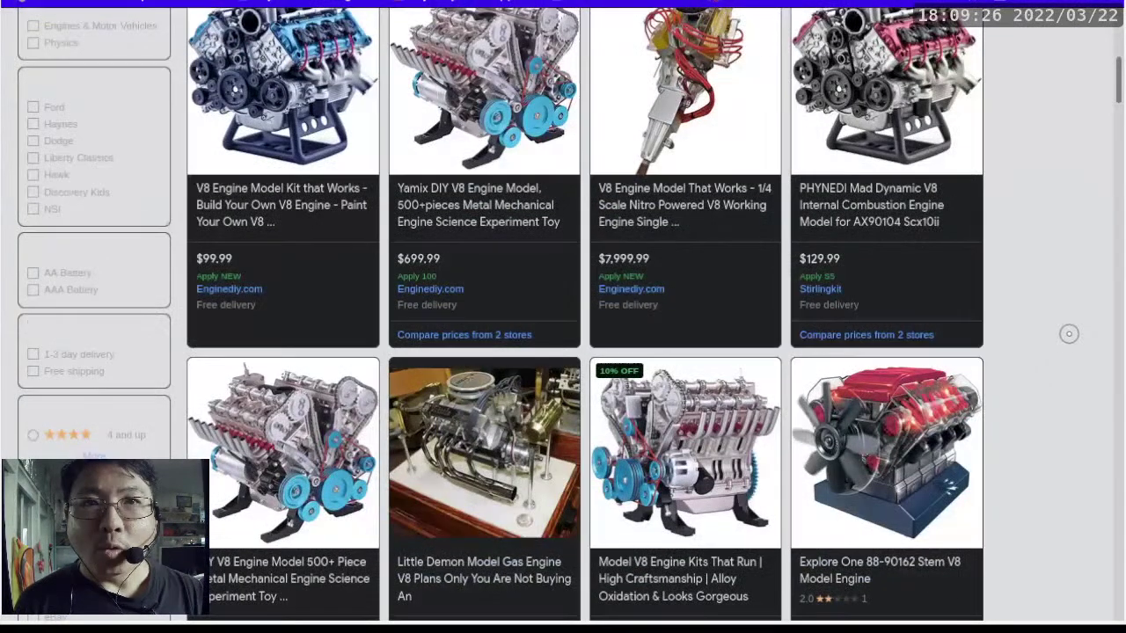
pyautogui.scroll(2, 1068, 333)
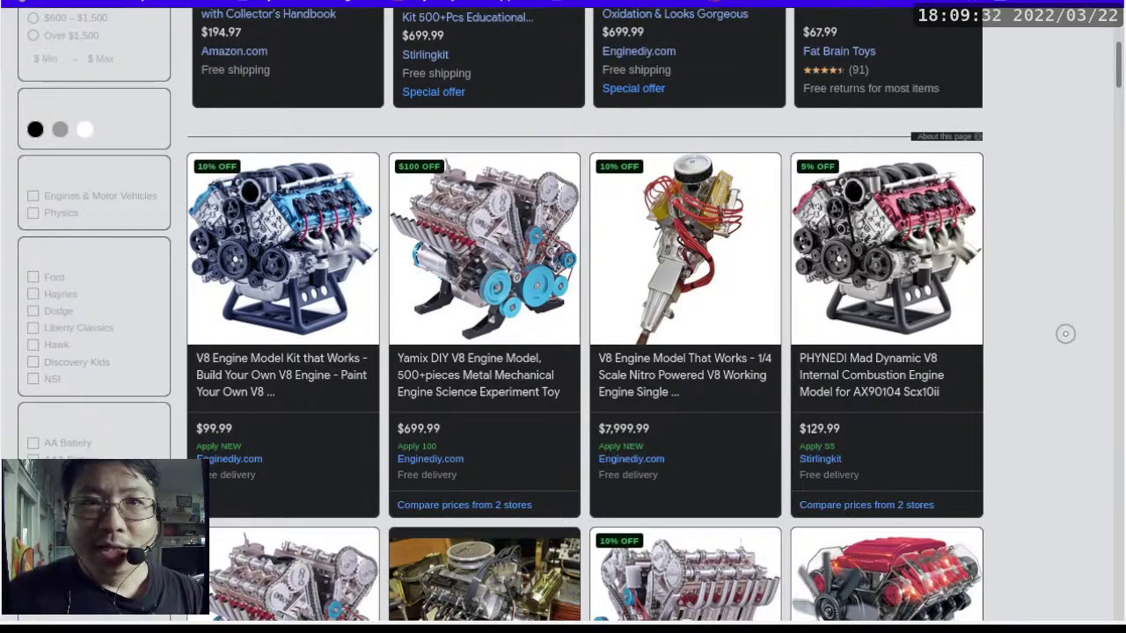
pyautogui.scroll(-2, 1030, 348)
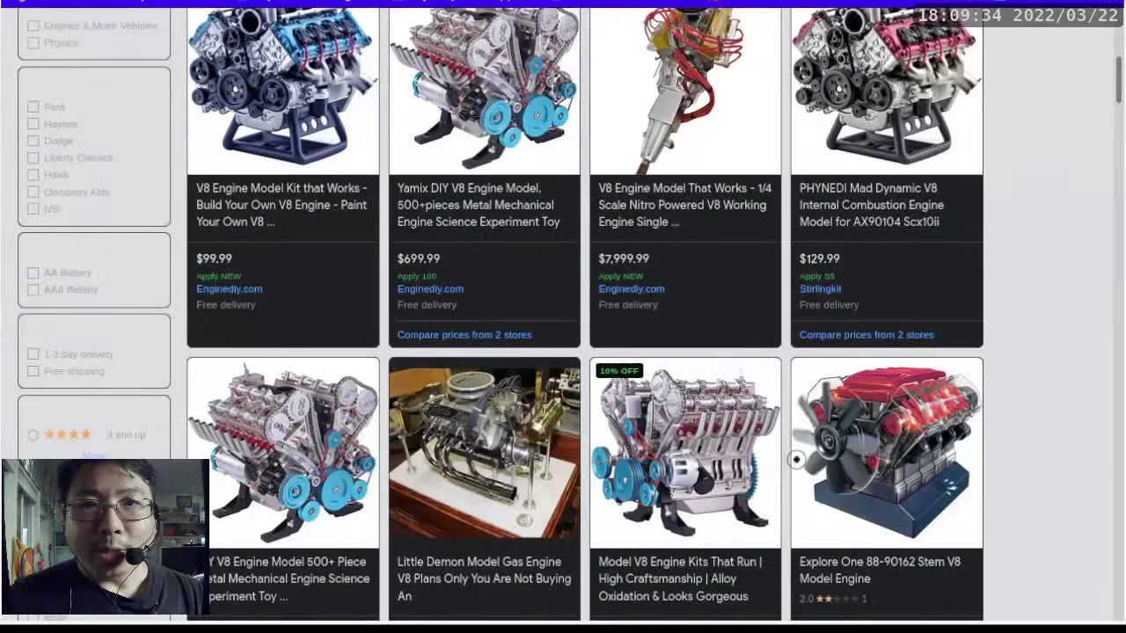
pyautogui.click(653, 538)
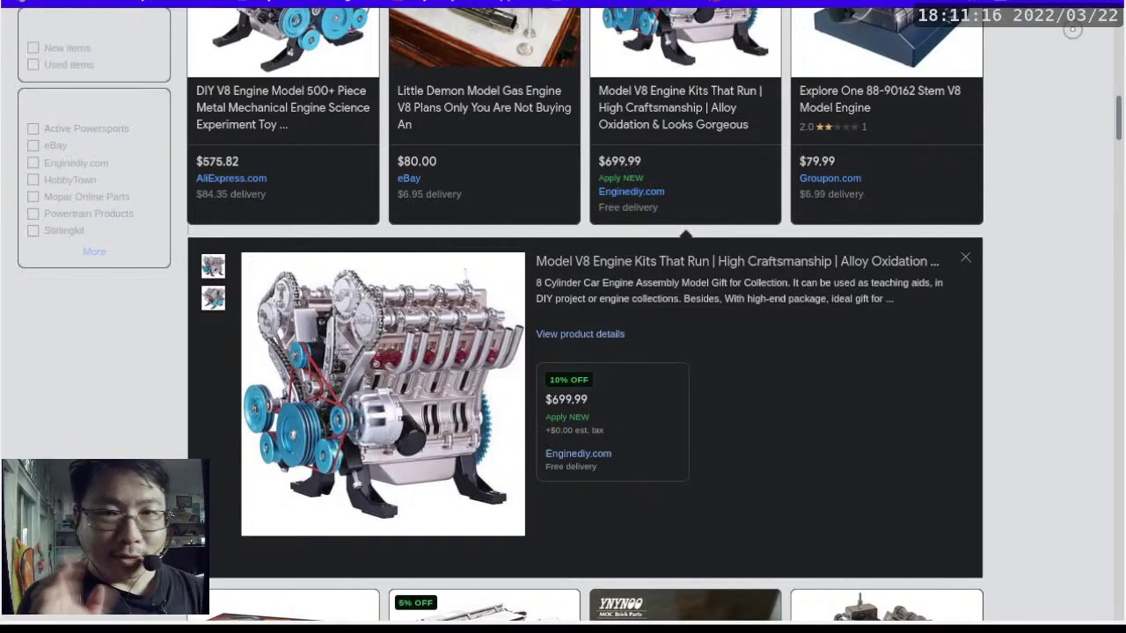
# Switch back to Logisim, show the microcode section of the main circuit and look up the single clock tick command
pyautogui.press('super')
pyautogui.press('Return')
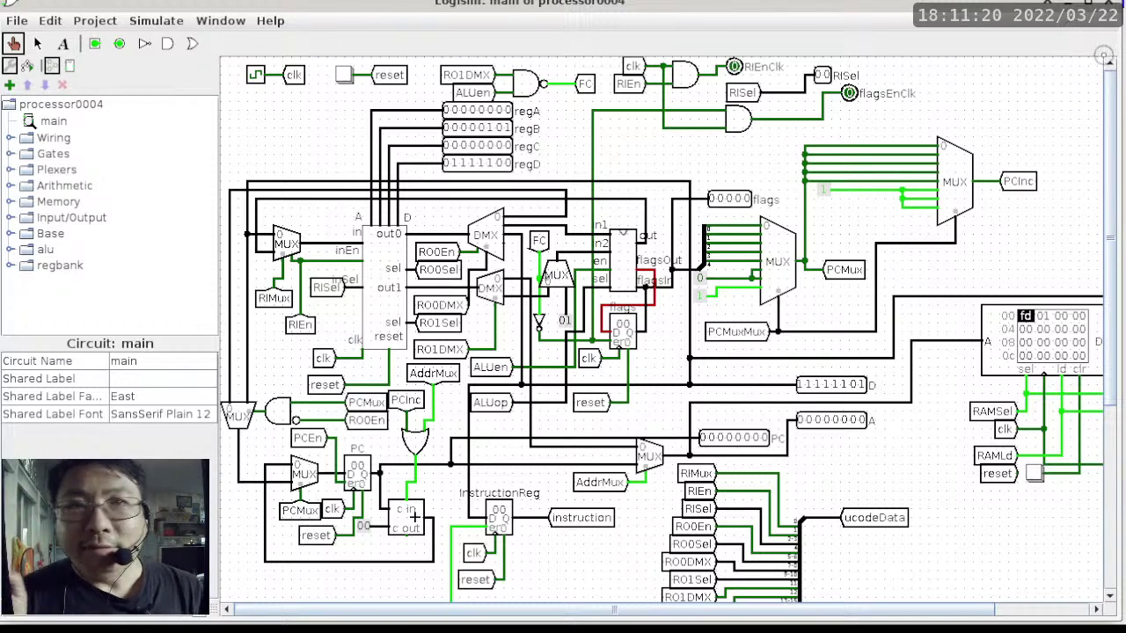
pyautogui.scroll(-5, 1109, 161)
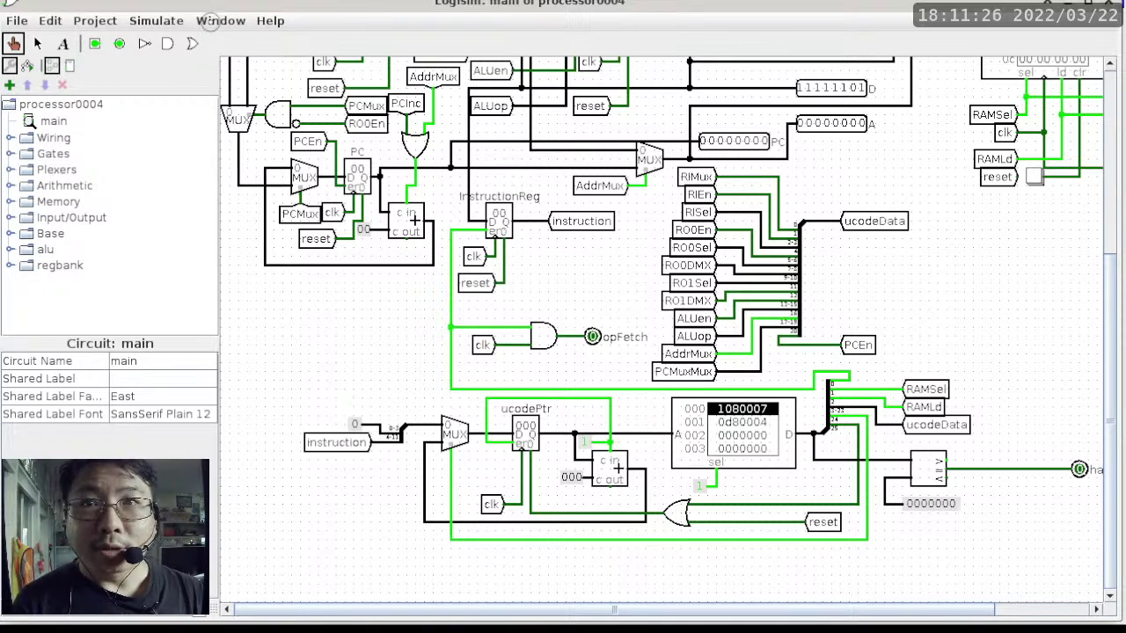
pyautogui.click(160, 19)
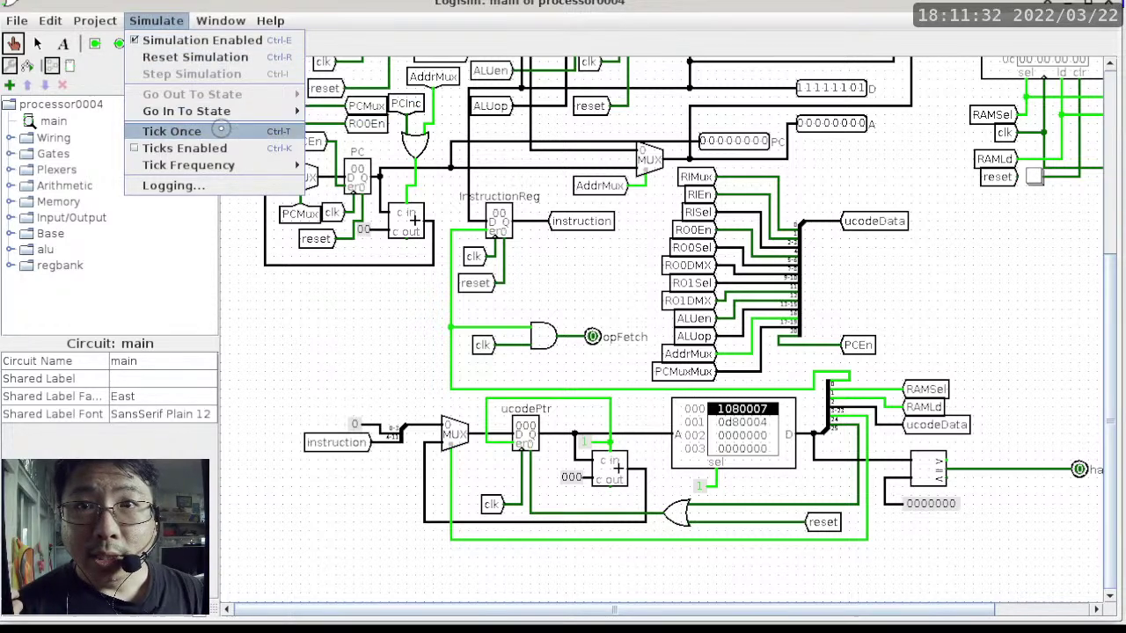
pyautogui.click(330, 300)
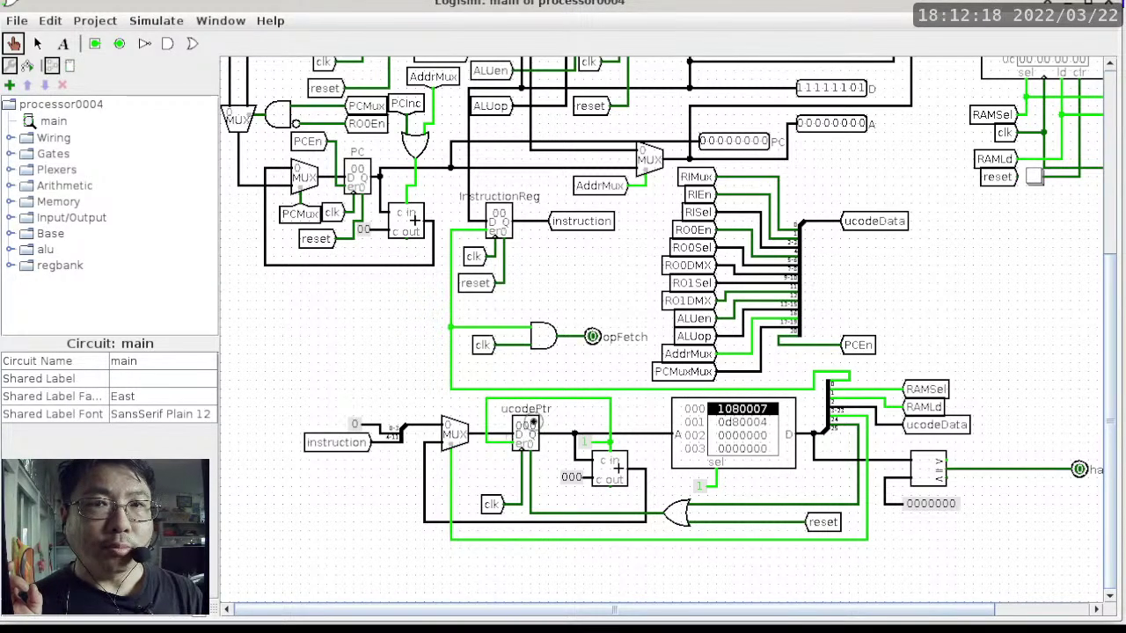
# Inspect the ucodePtr register and probe the enable wires of the PC and flags registers
pyautogui.click(525, 426)
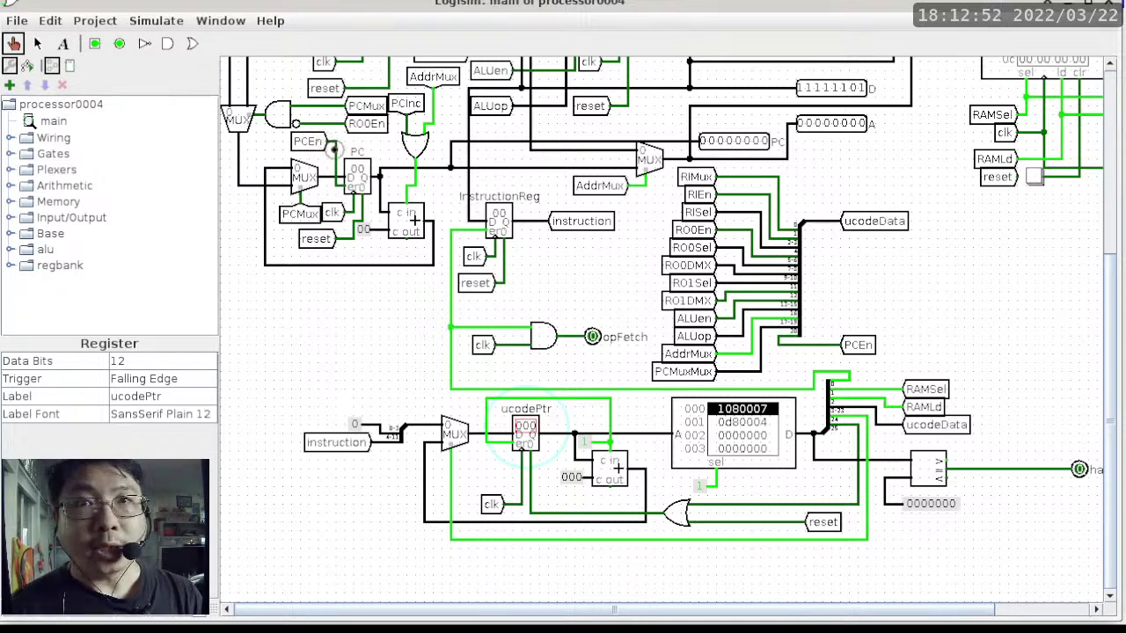
pyautogui.click(339, 154)
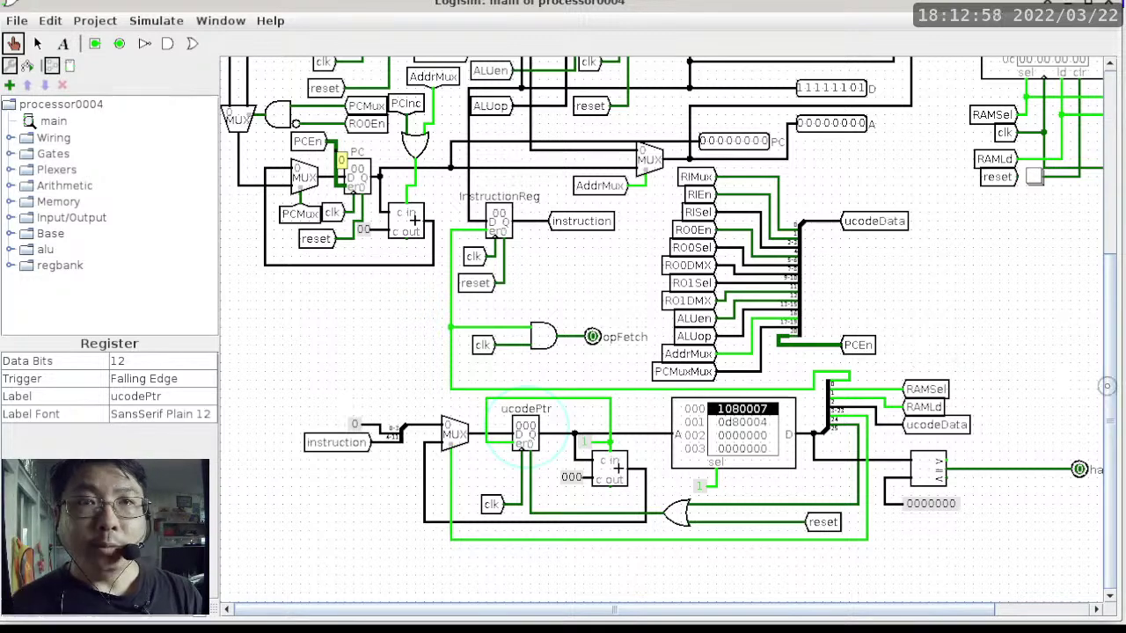
pyautogui.scroll(5, 1106, 385)
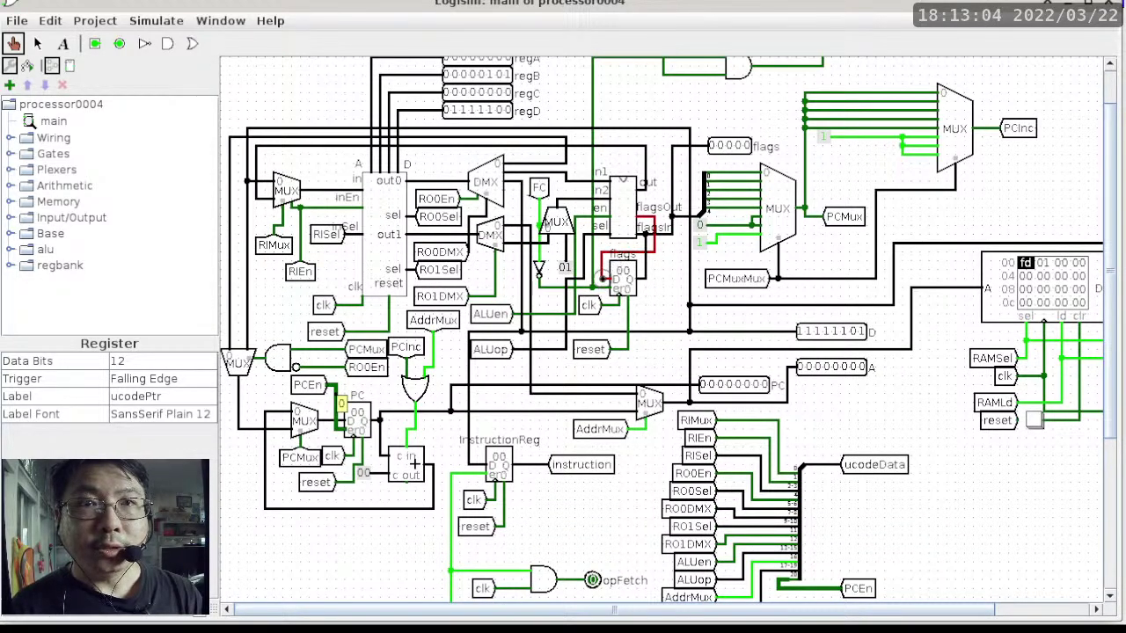
pyautogui.click(602, 291)
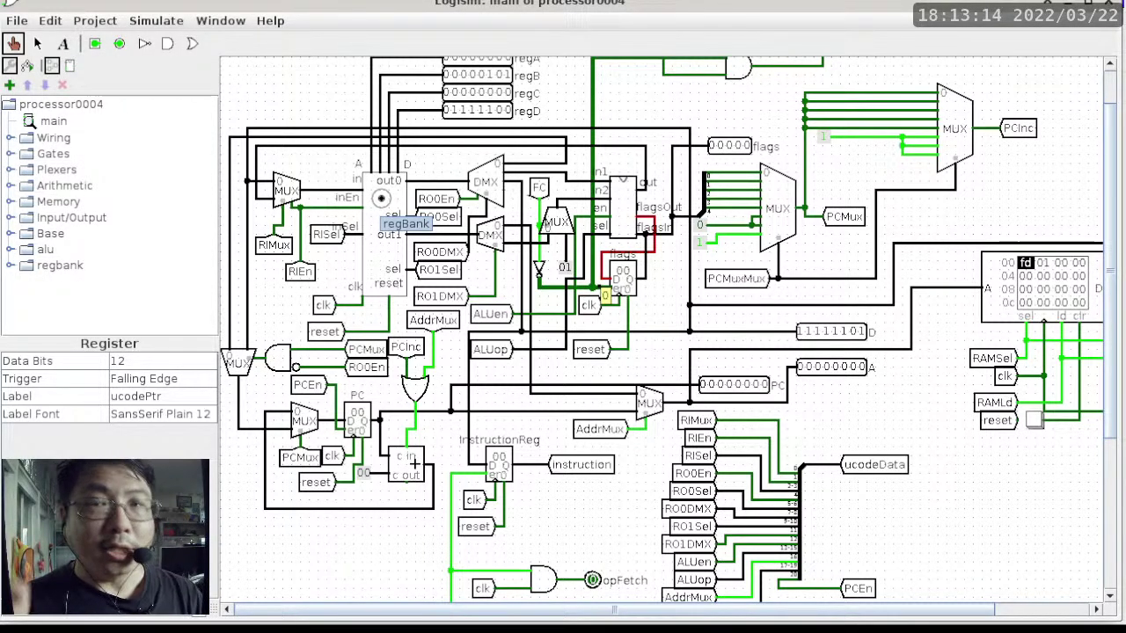
# View the regBank subcircuit to examine its registers and return to the main circuit
pyautogui.click(380, 198)
pyautogui.rightClick(381, 200)
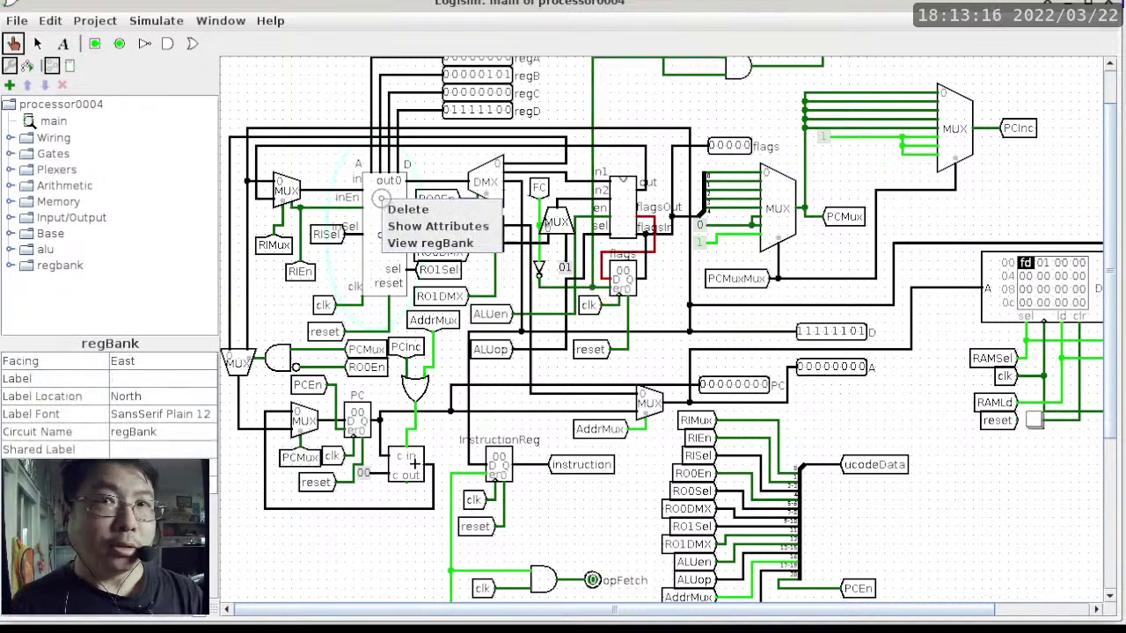
pyautogui.click(426, 244)
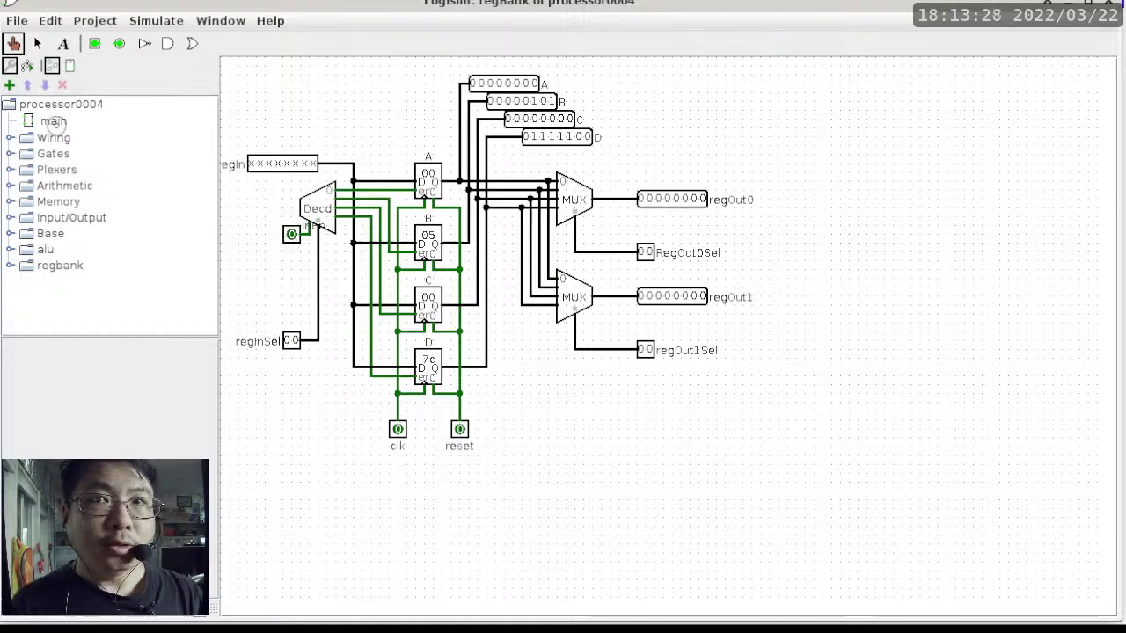
pyautogui.doubleClick(40, 121)
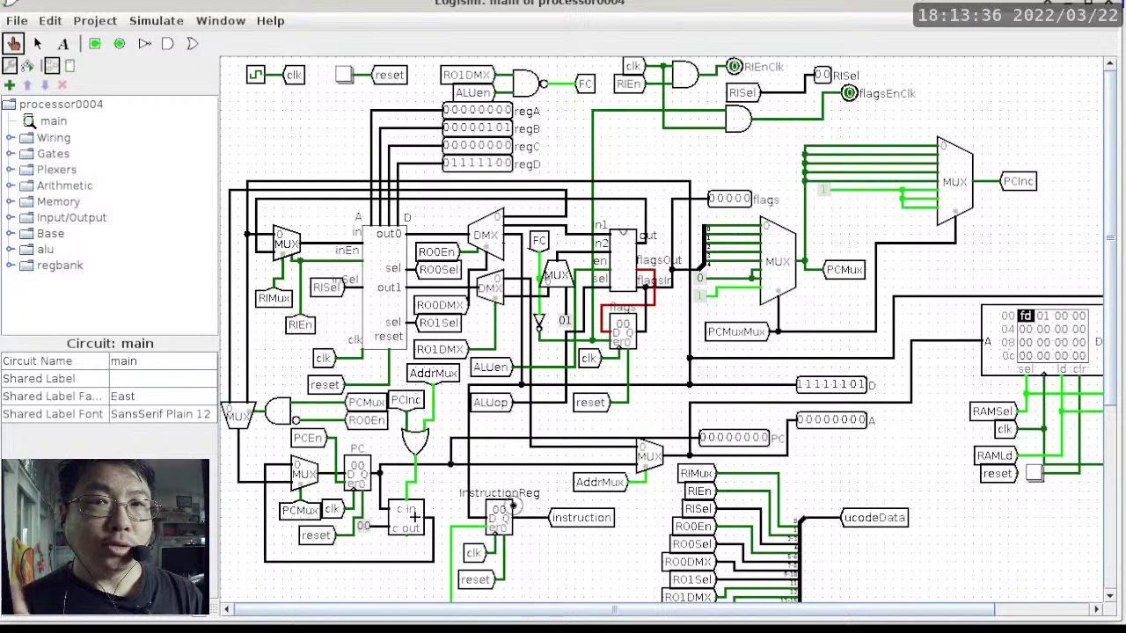
# Probe the data wire feeding InstructionReg and trace it back to the RAM contents at address 00
pyautogui.scroll(-3, 536, 498)
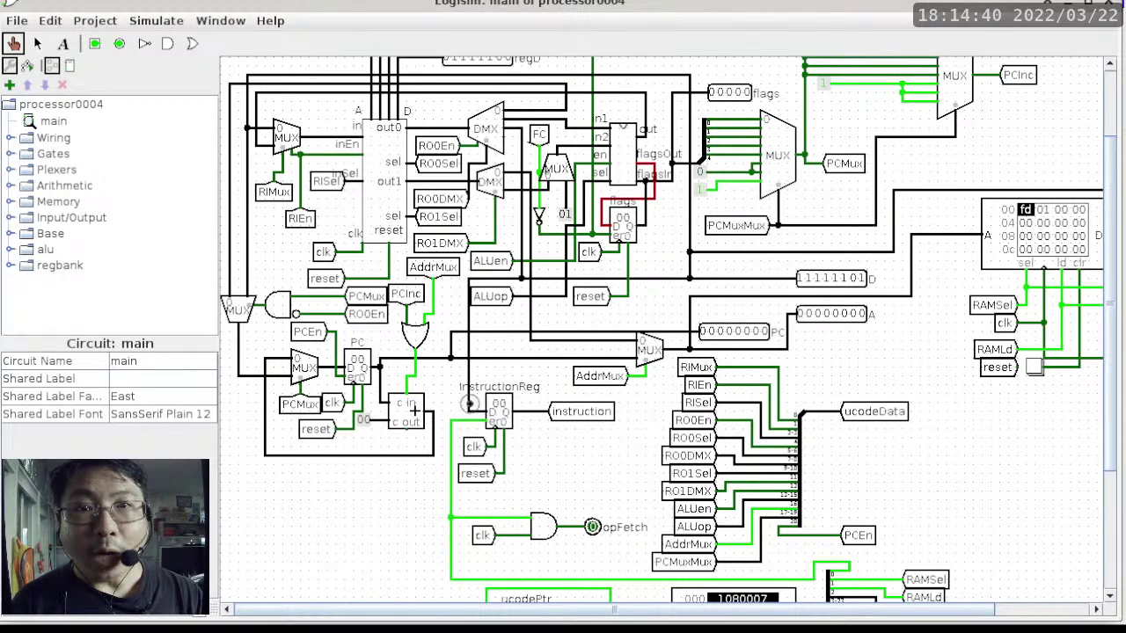
pyautogui.click(468, 405)
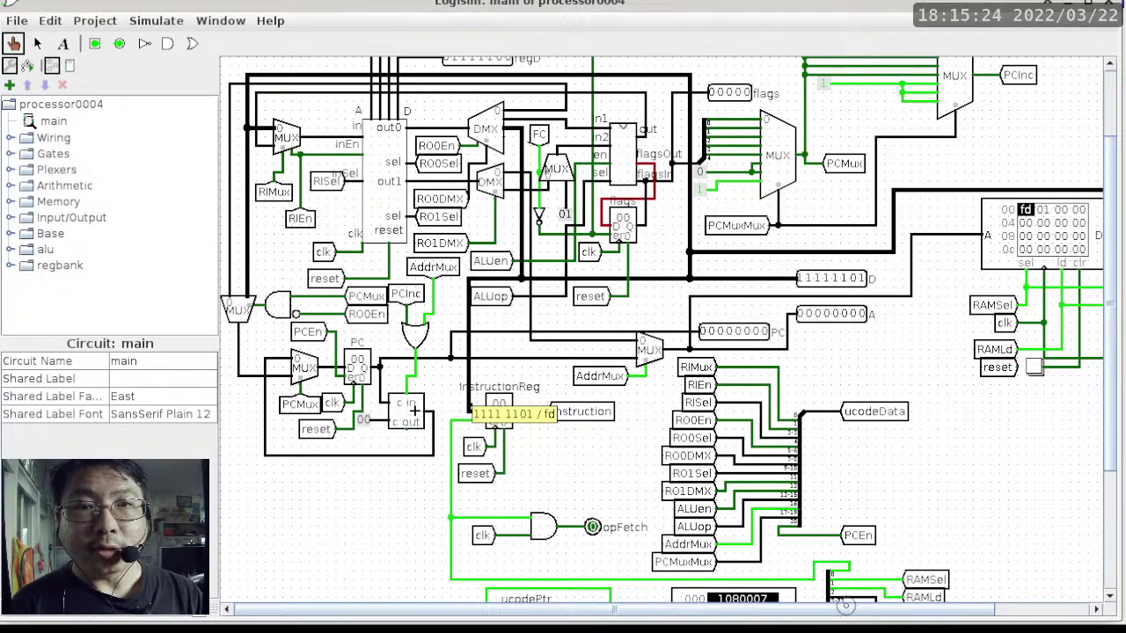
pyautogui.hscroll(3, 840, 600)
pyautogui.hscroll(1, 925, 577)
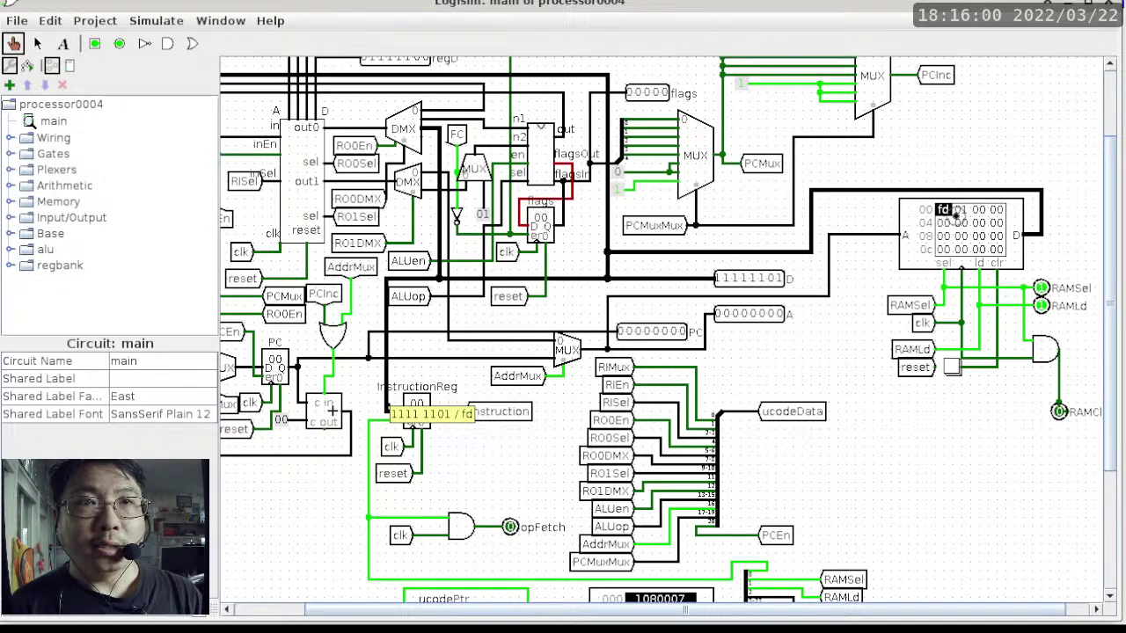
pyautogui.write('f')
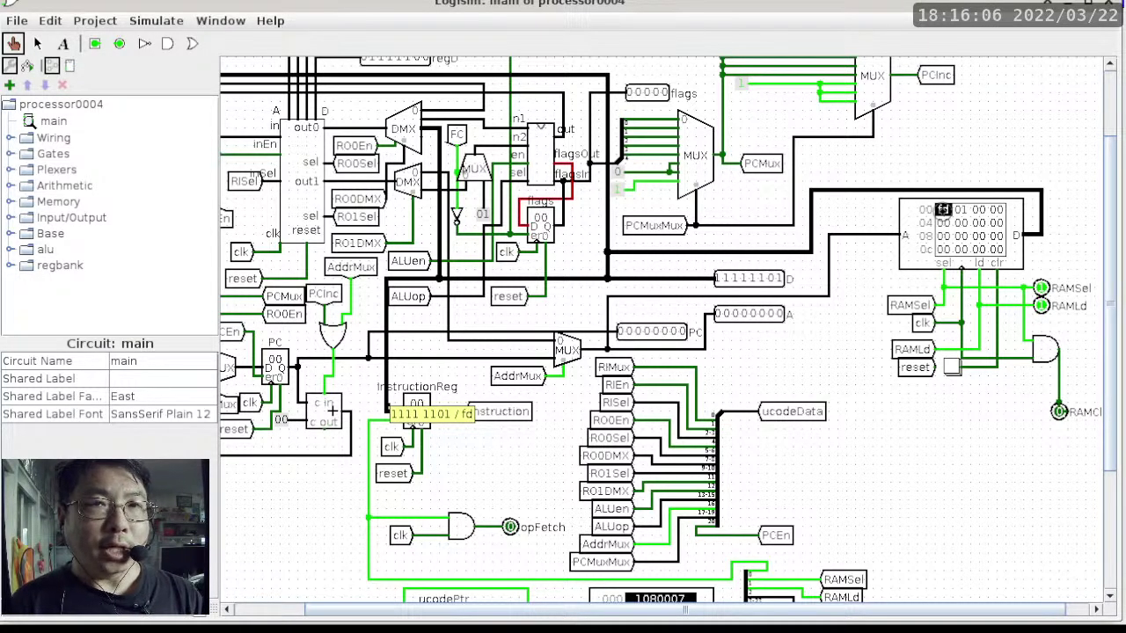
pyautogui.write('d')
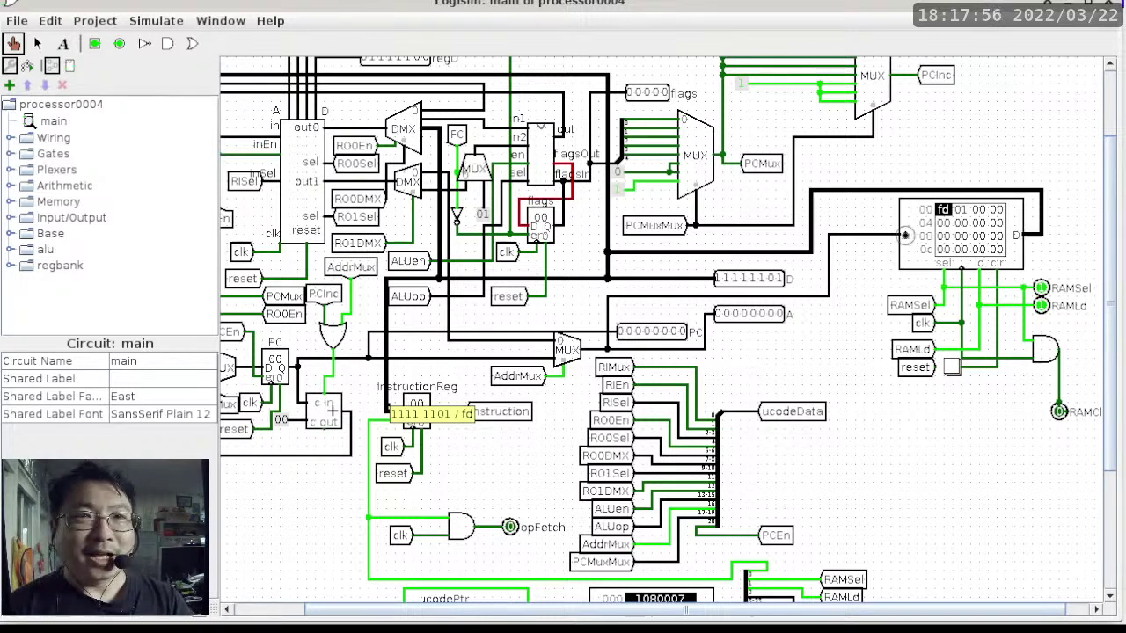
# Probe the RAM address wire and trace it through the AddrMux multiplexer back to the PC
pyautogui.click(873, 234)
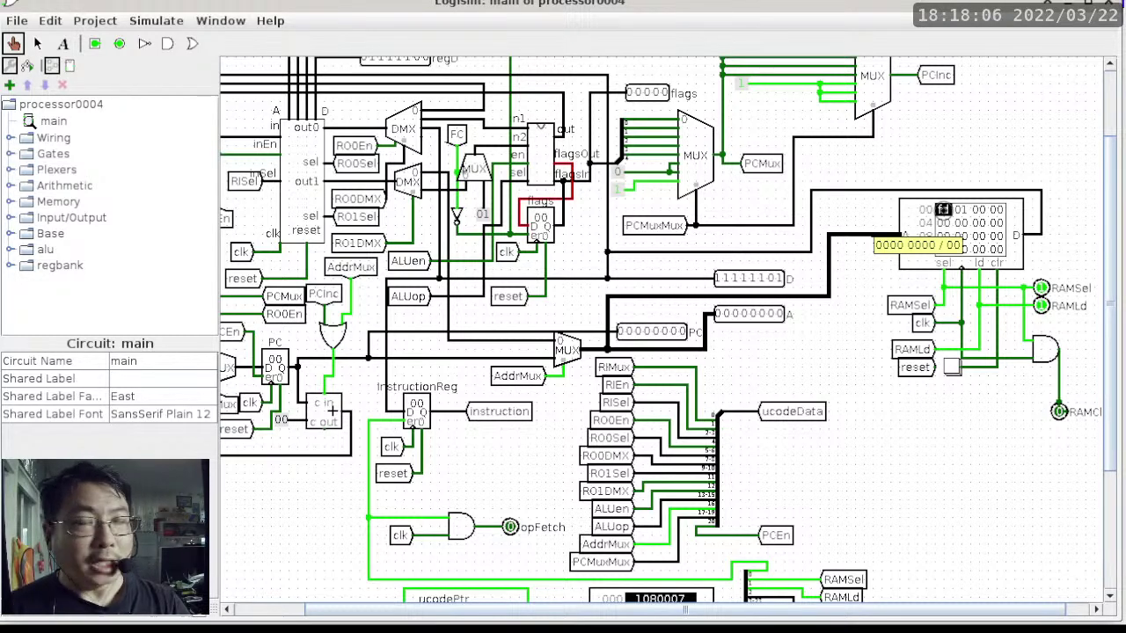
pyautogui.write('fd')
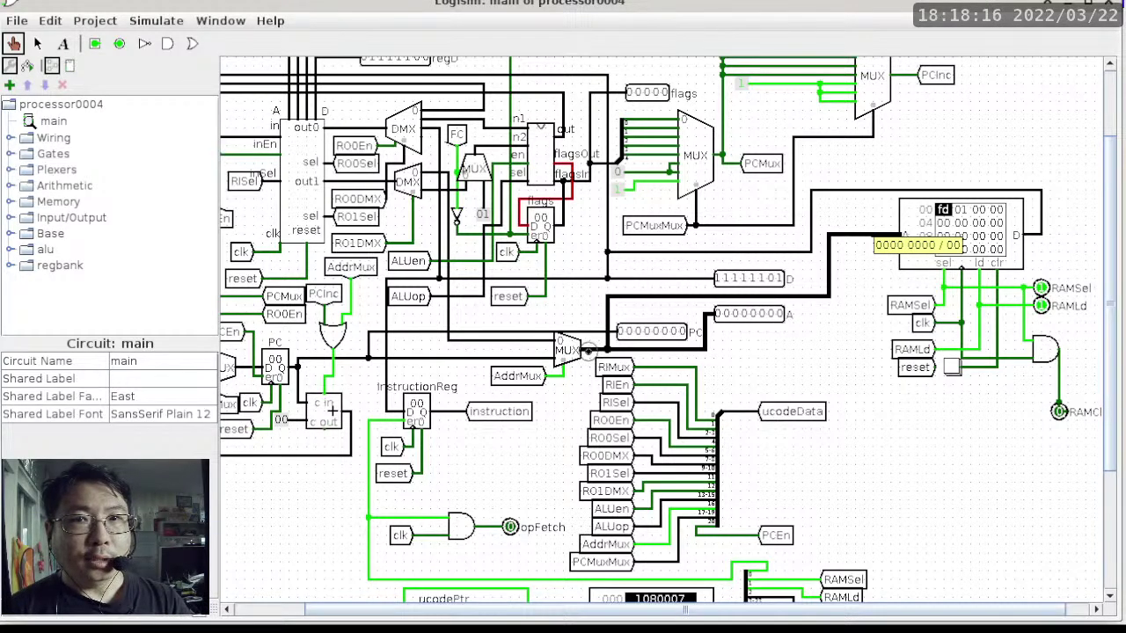
pyautogui.click(525, 355)
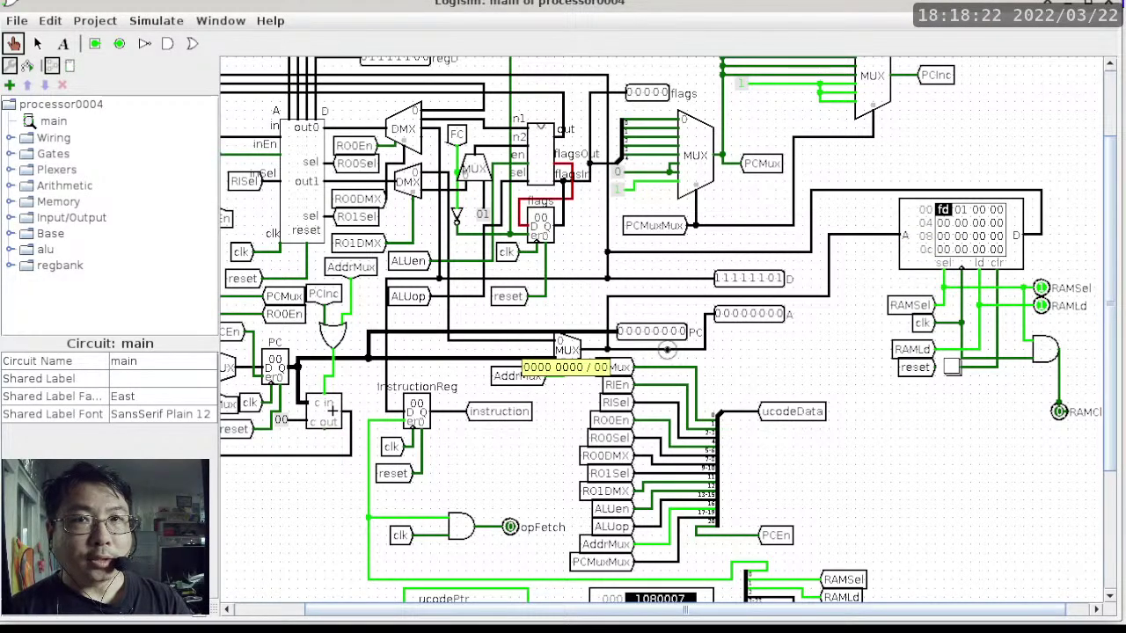
pyautogui.click(666, 350)
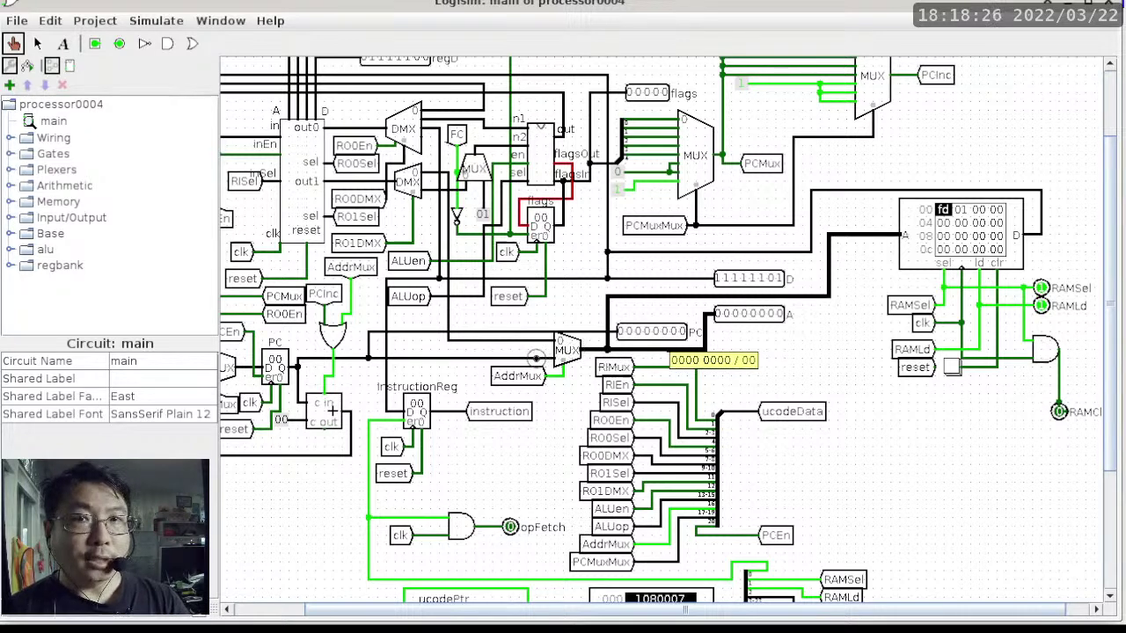
pyautogui.click(535, 357)
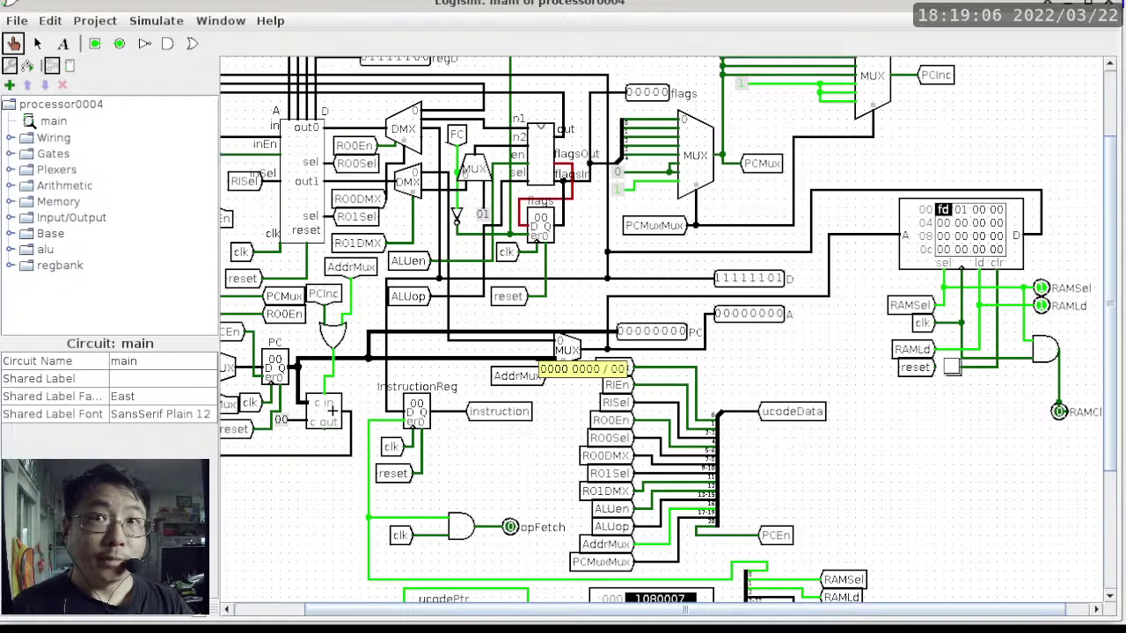
# Switch to the notes and review the control signals for st (b),d and the instruction execution cycle outline
pyautogui.hotkey('alt', 'Tab')
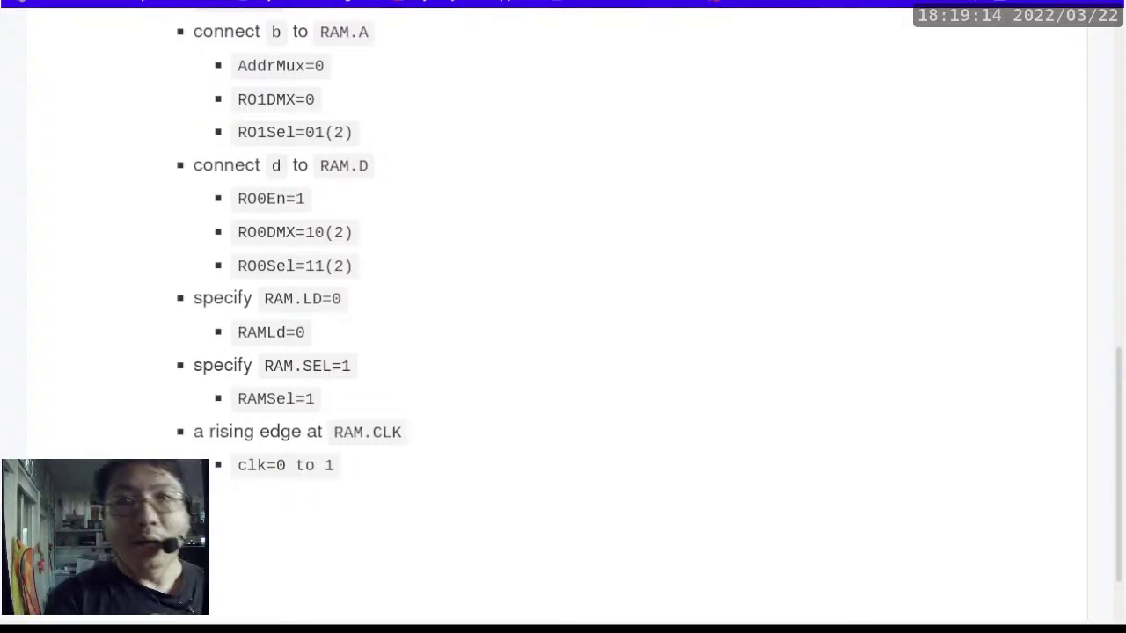
pyautogui.scroll(3, 997, 14)
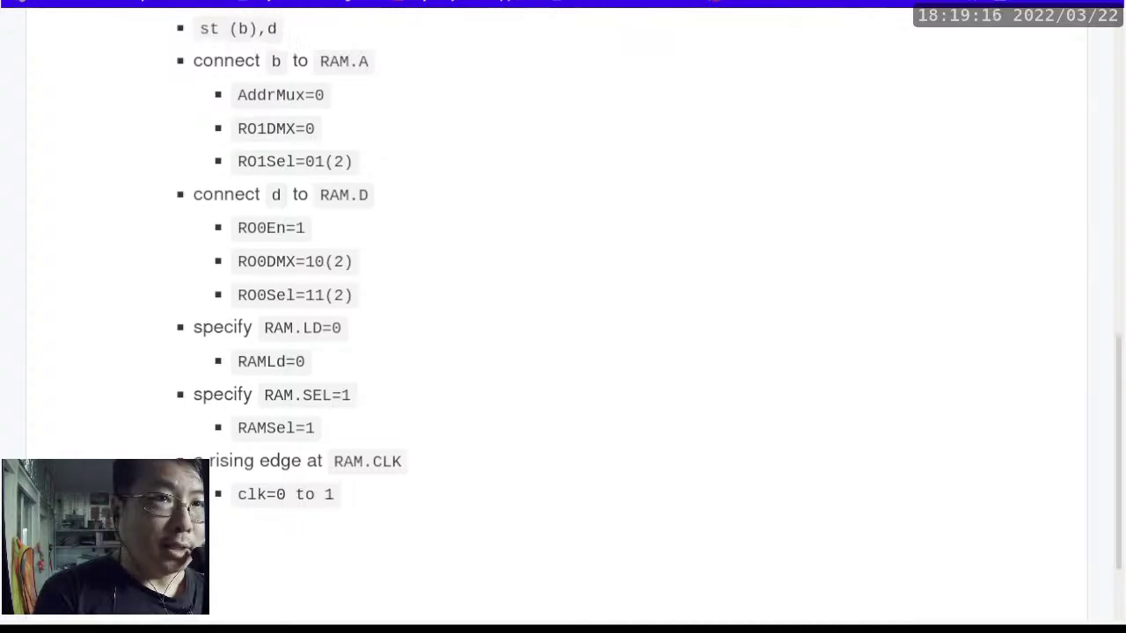
pyautogui.scroll(5, 563, 317)
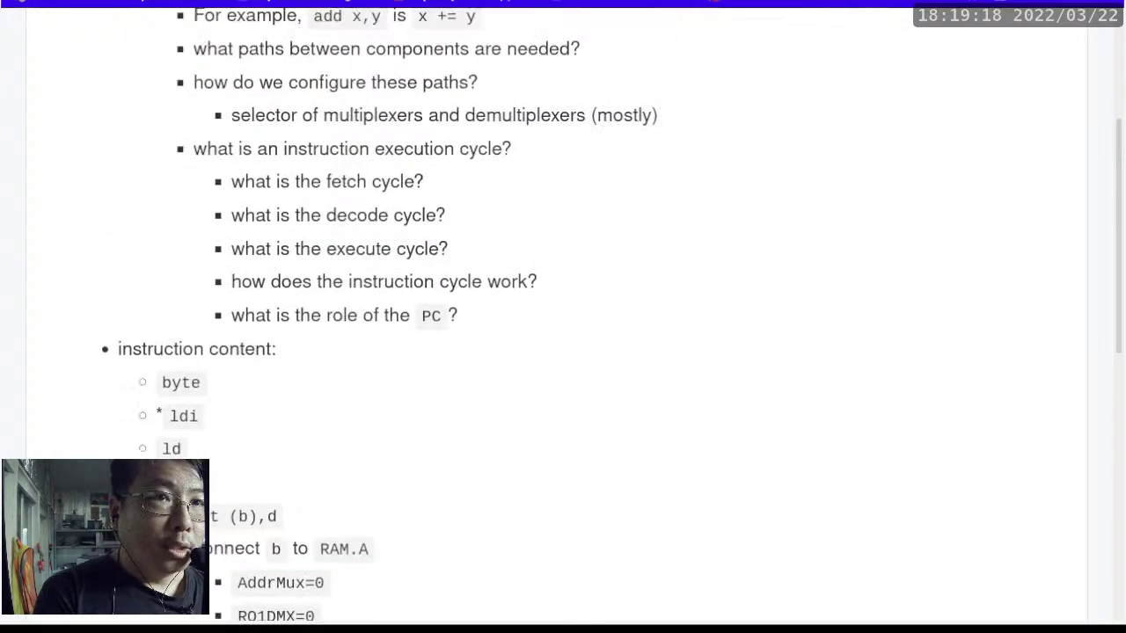
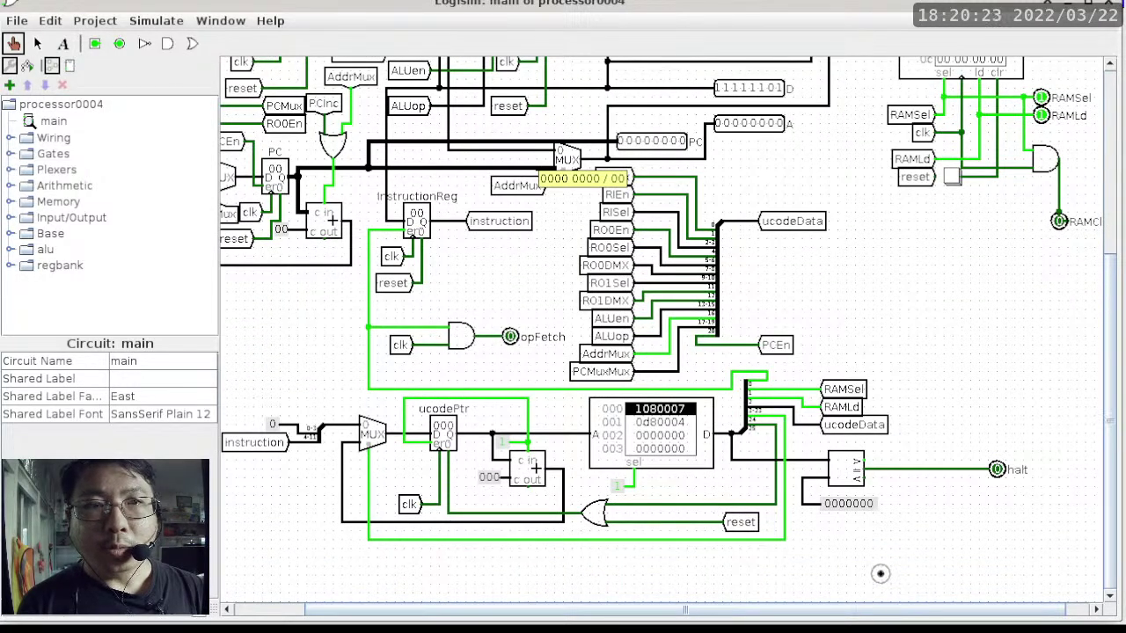
# Advance the simulation clock by one tick to latch the fetched instruction into InstructionReg
pyautogui.moveTo(872, 608); pyautogui.dragTo(700, 606)
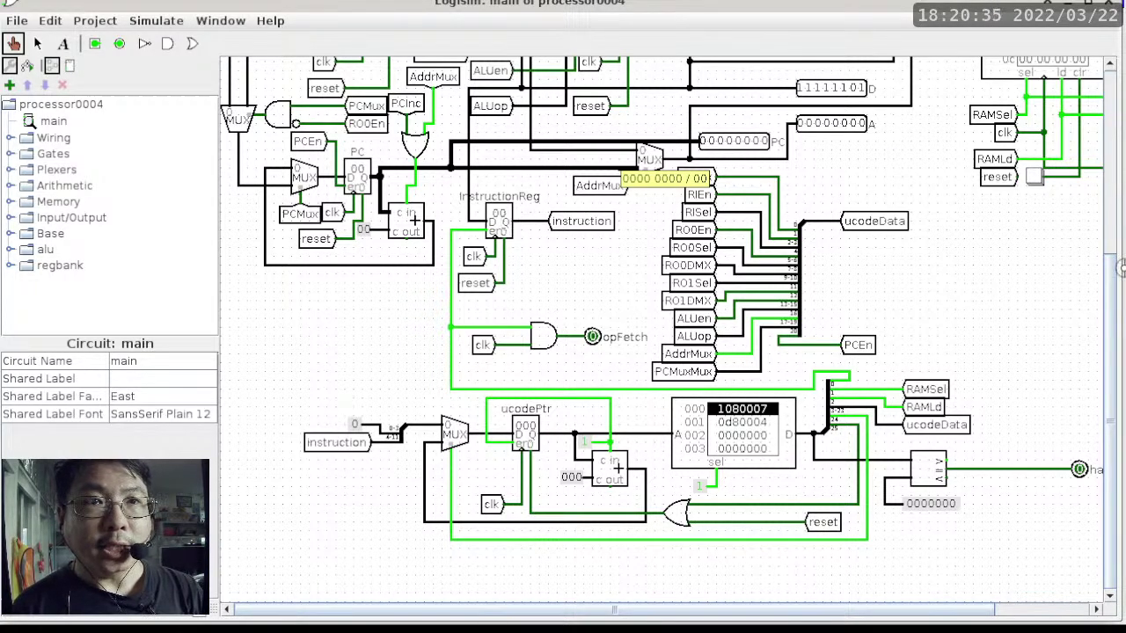
pyautogui.moveTo(1113, 268); pyautogui.dragTo(1109, 220)
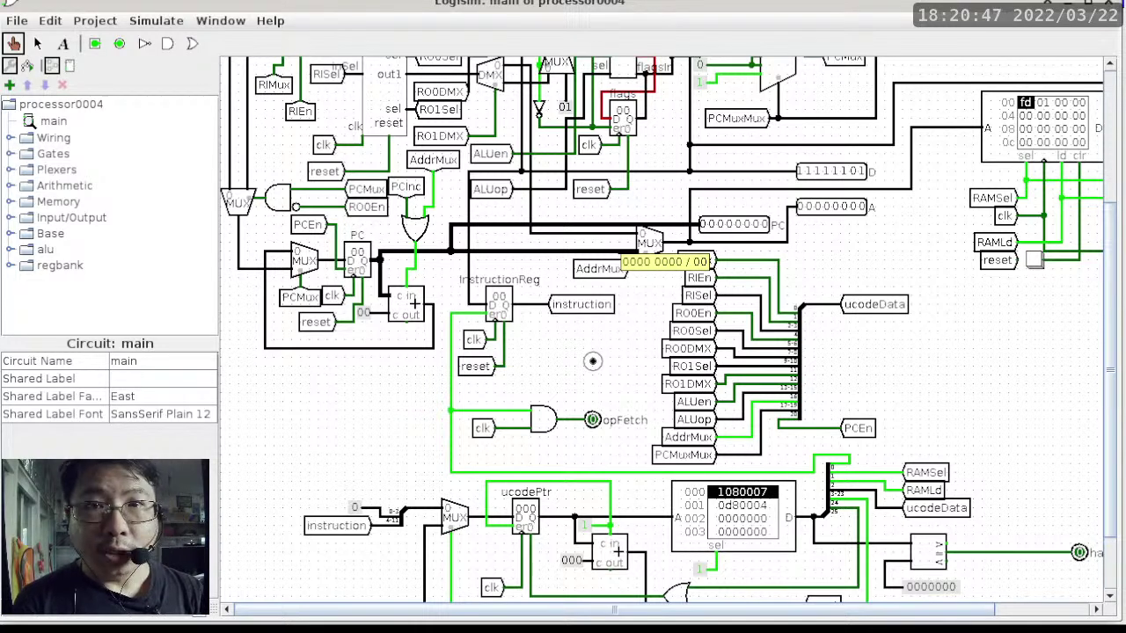
pyautogui.hotkey('ctrl', 't')
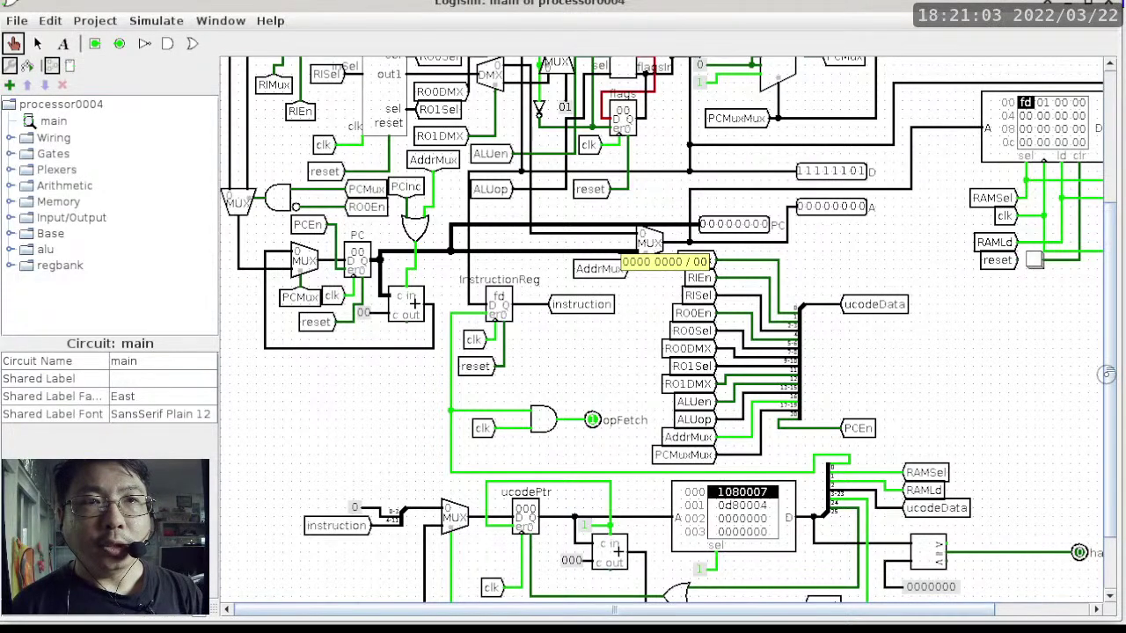
# Probe the ucodePtr input wire, then the selector and lower input of the multiplexer that feeds it
pyautogui.scroll(-3, 1105, 378)
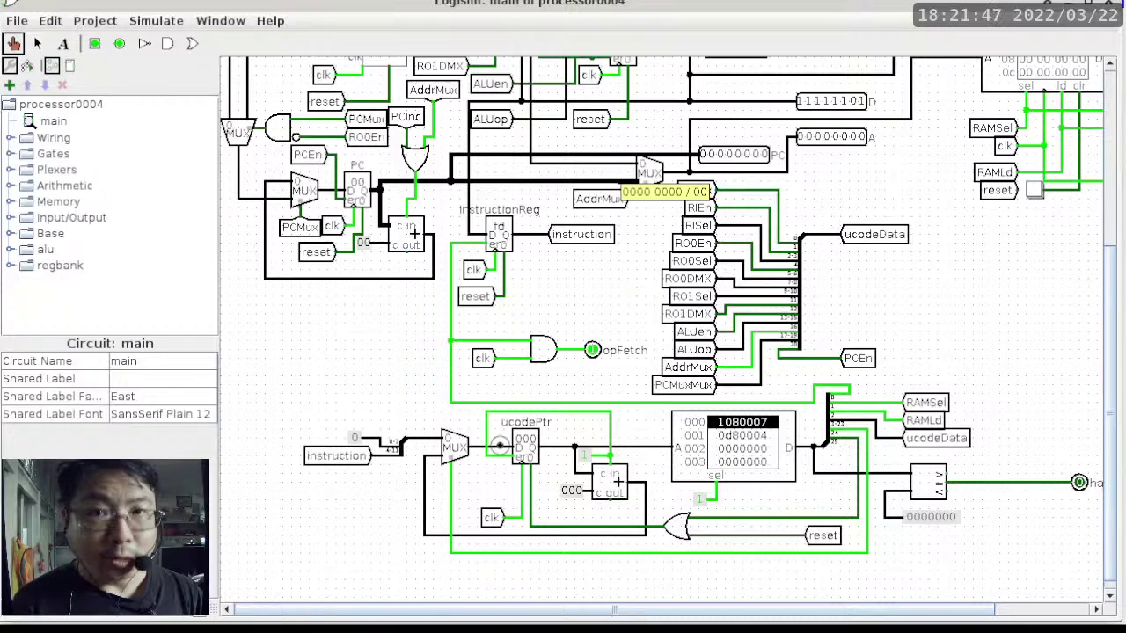
pyautogui.moveTo(498, 447)
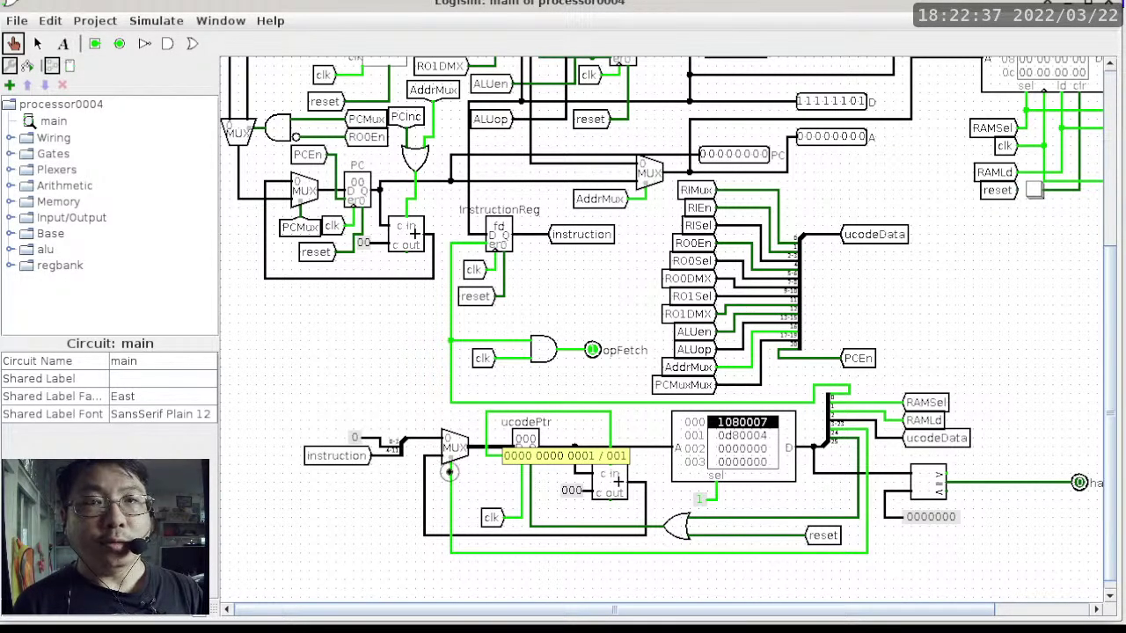
pyautogui.click(449, 473)
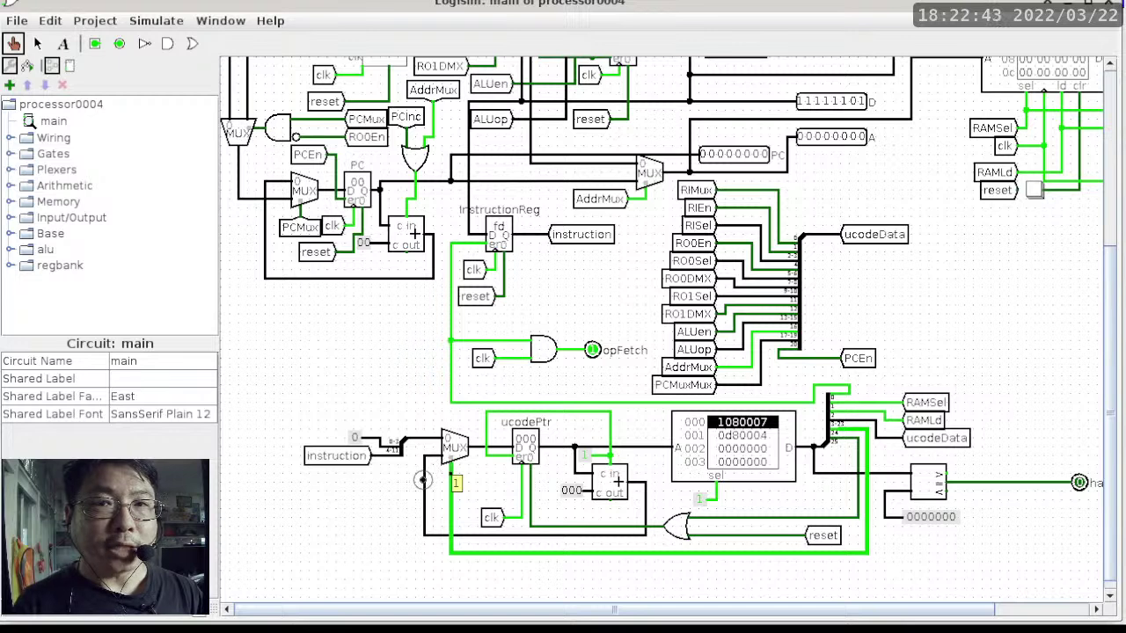
pyautogui.click(423, 479)
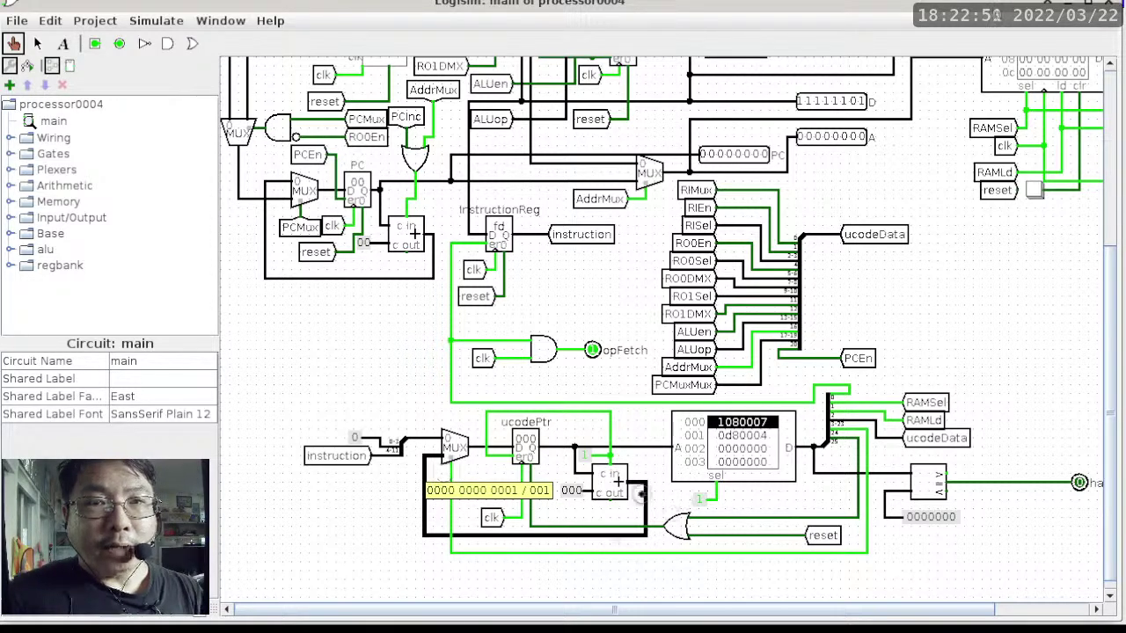
# Inspect the attributes of the adder beside ucodePtr and probe the ucodePtr output, carry-in and adder output wires
pyautogui.click(609, 482)
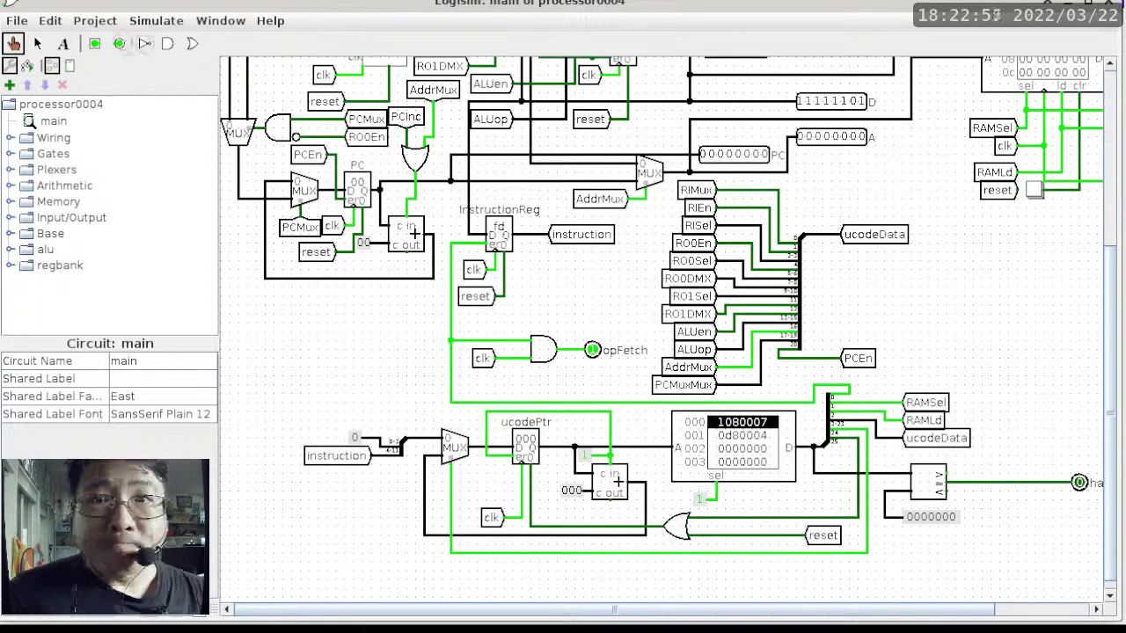
pyautogui.click(38, 43)
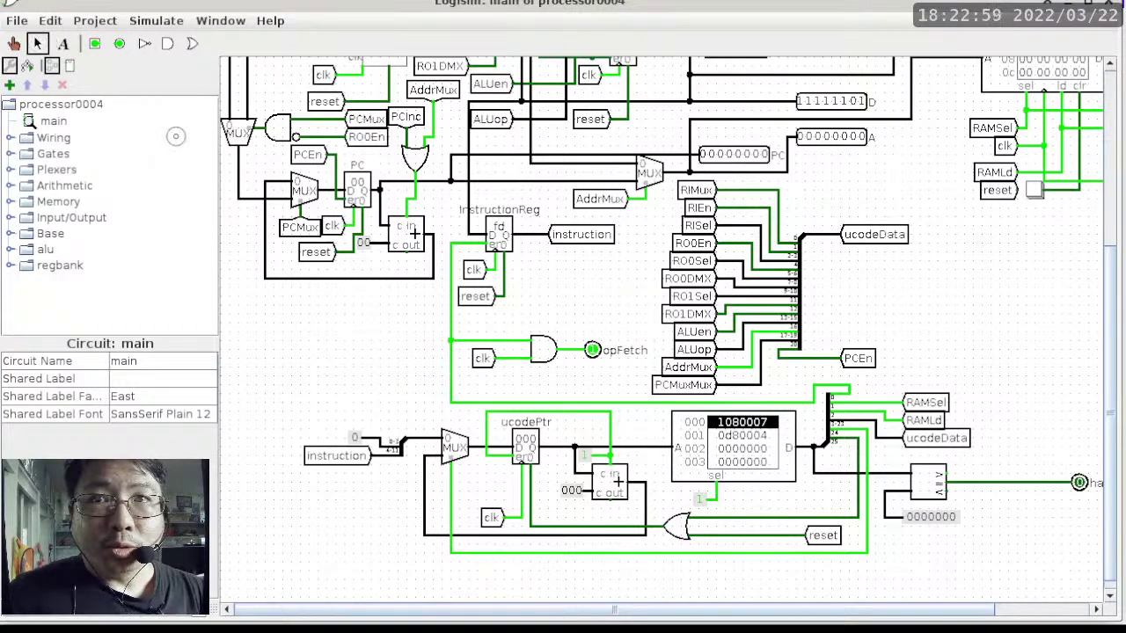
pyautogui.click(618, 481)
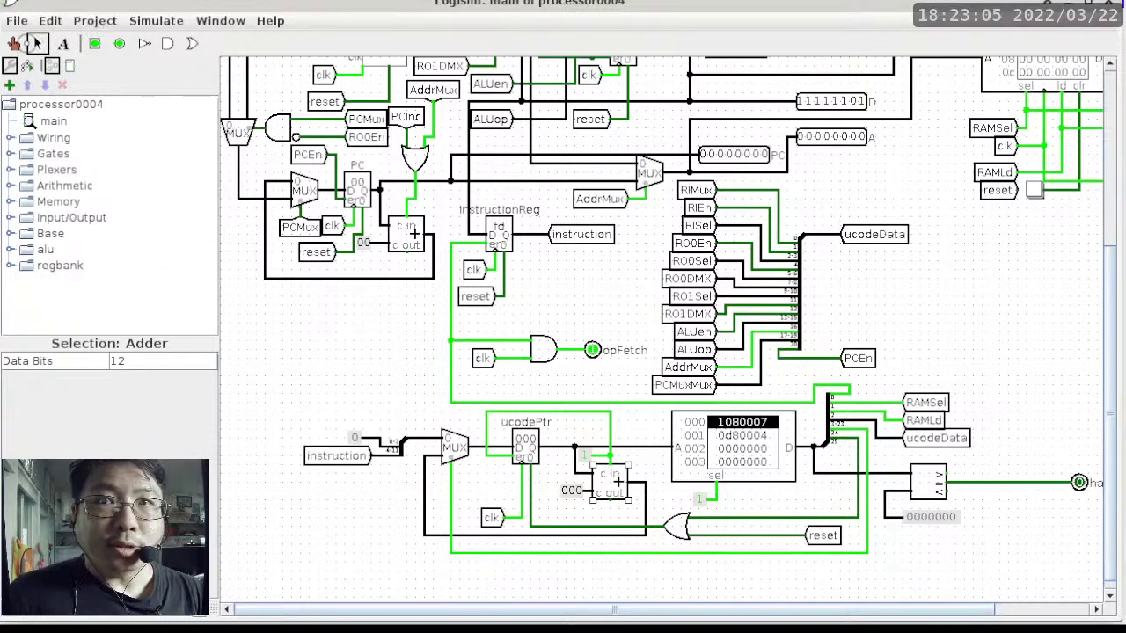
pyautogui.click(14, 43)
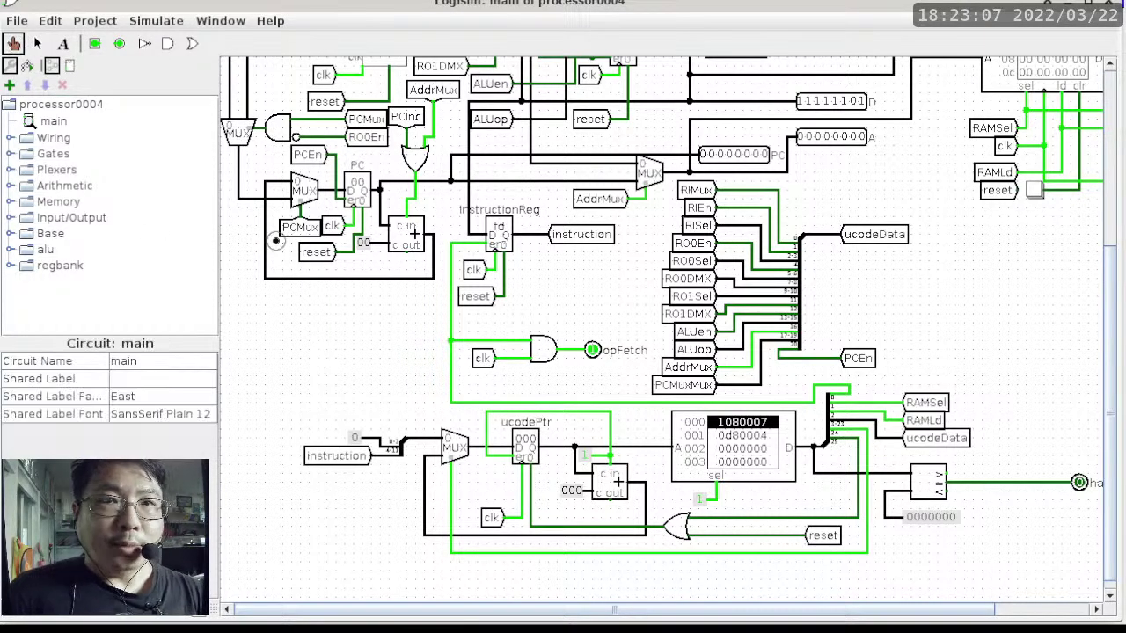
pyautogui.click(580, 490)
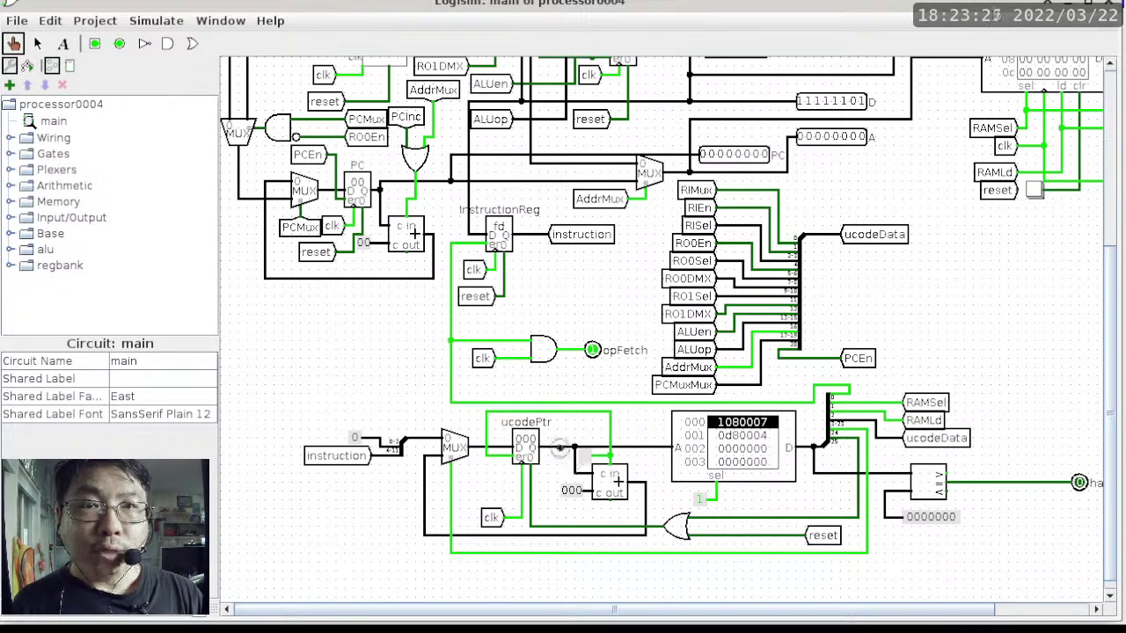
pyautogui.moveTo(560, 449)
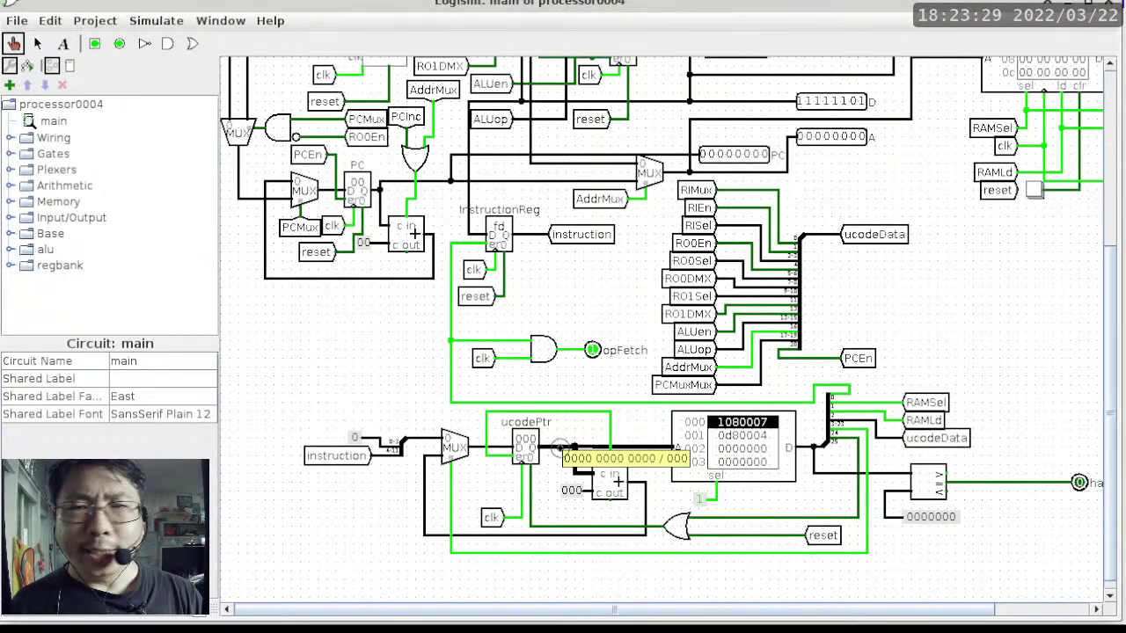
pyautogui.click(607, 428)
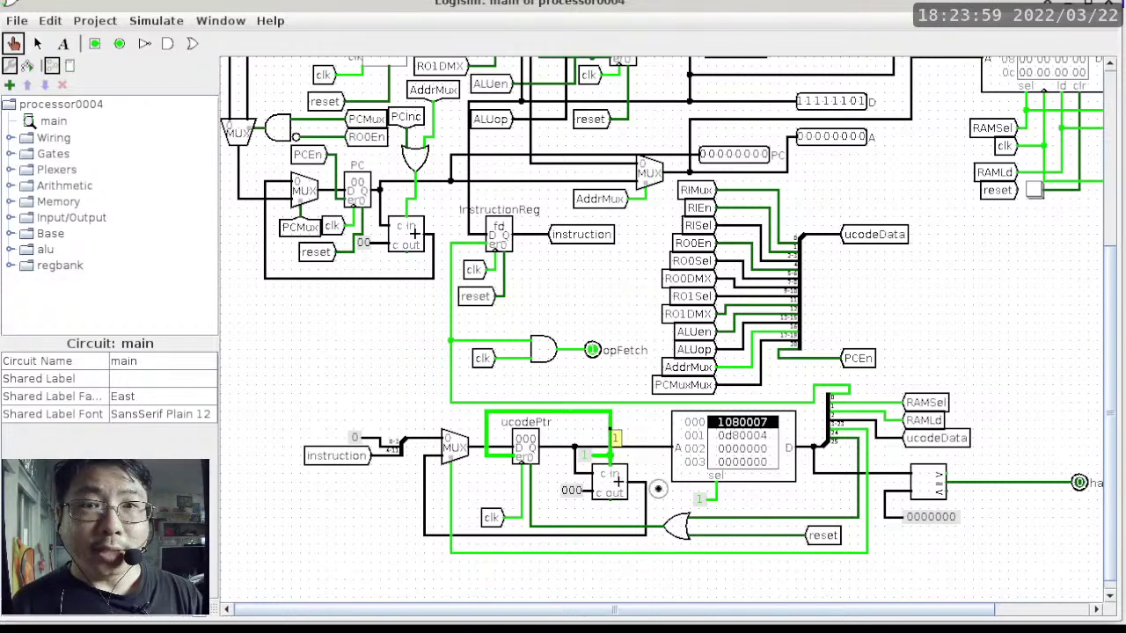
pyautogui.click(649, 499)
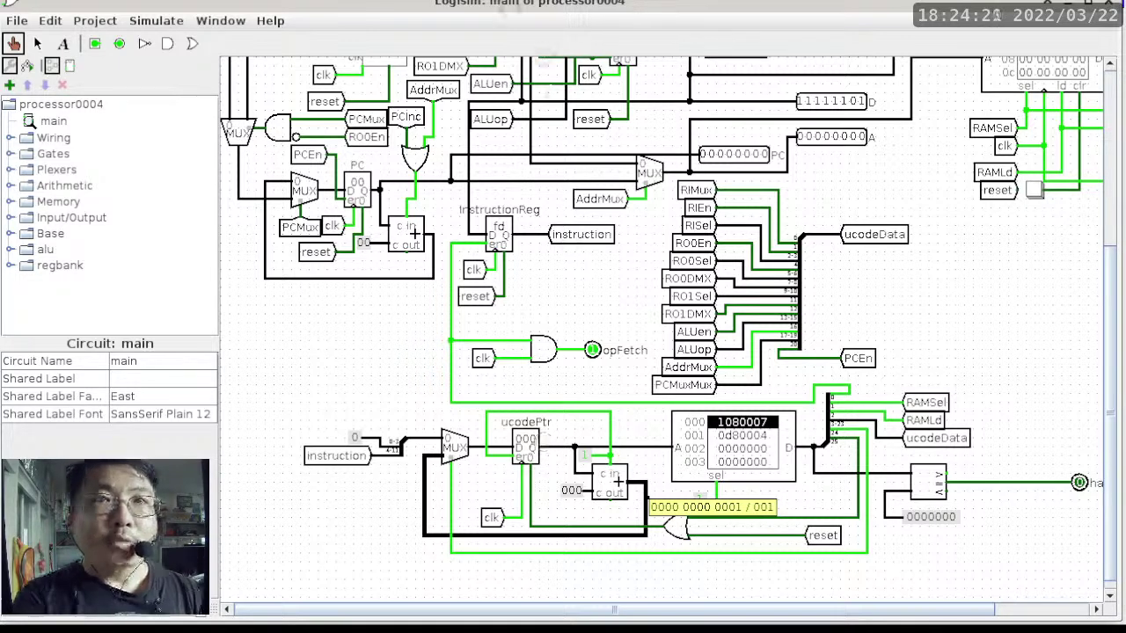
# Switch to the notes and add the code-formatted bullet ++ucodePtr below InsReg=*PC under the fetch cycle question
pyautogui.hotkey('alt', 'Tab')
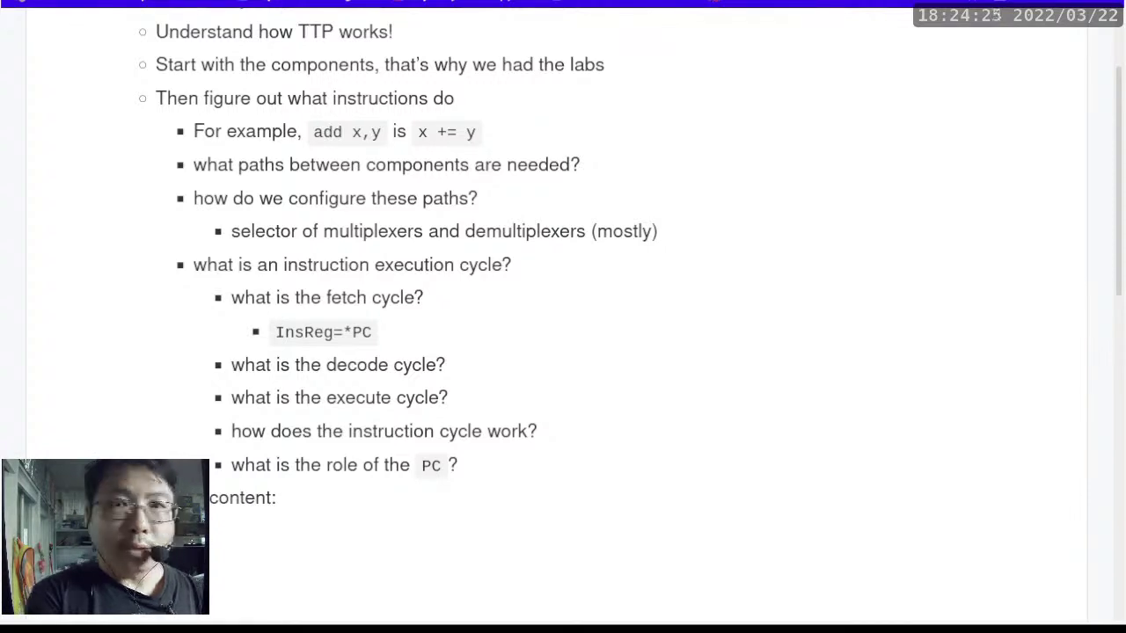
pyautogui.scroll(1, 563, 317)
pyautogui.scroll(-1, 563, 317)
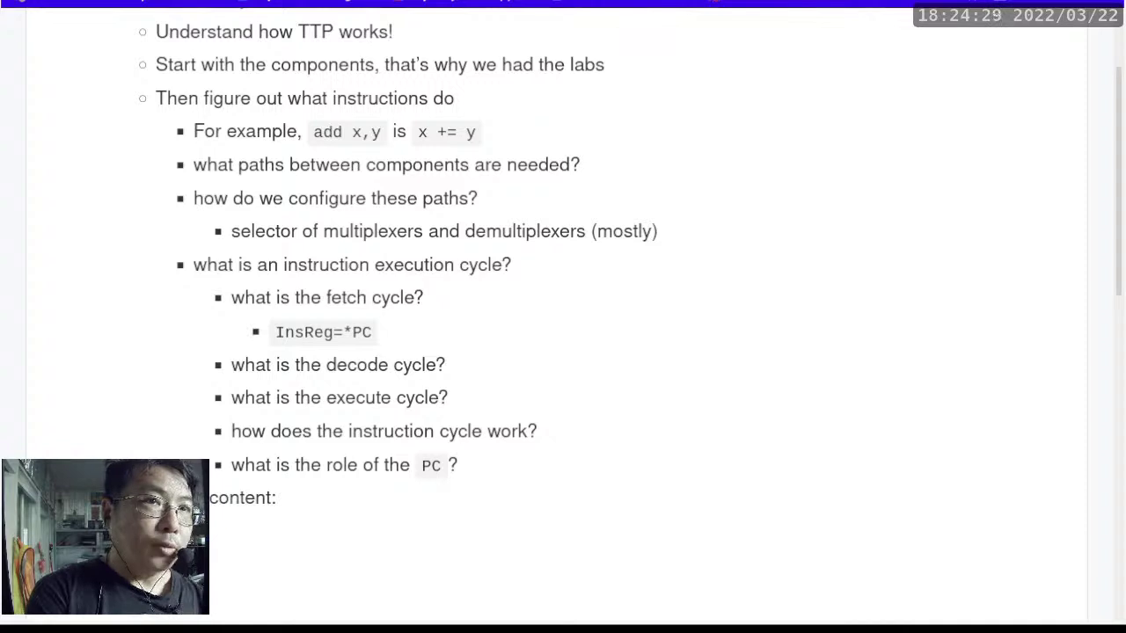
pyautogui.press('Return')
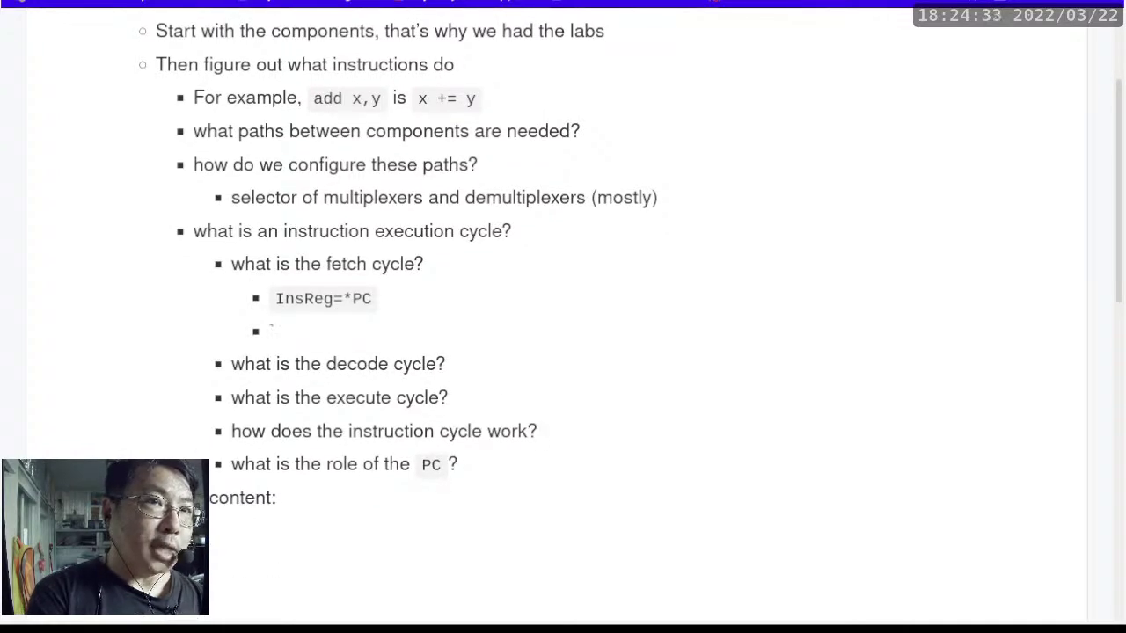
pyautogui.write('`++')
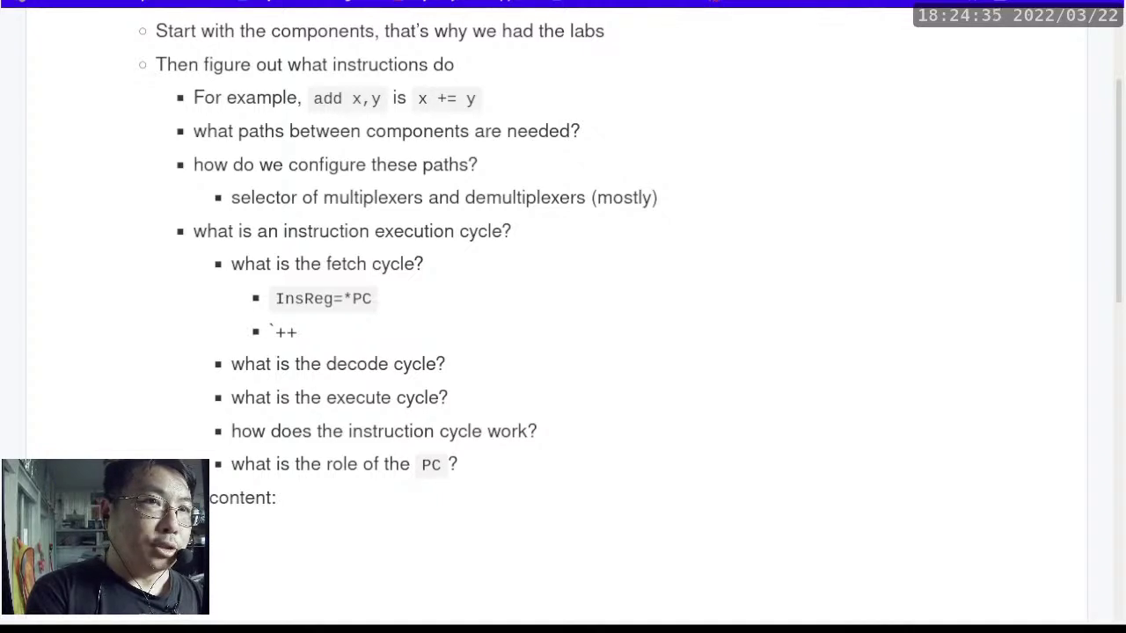
pyautogui.write('uCode')
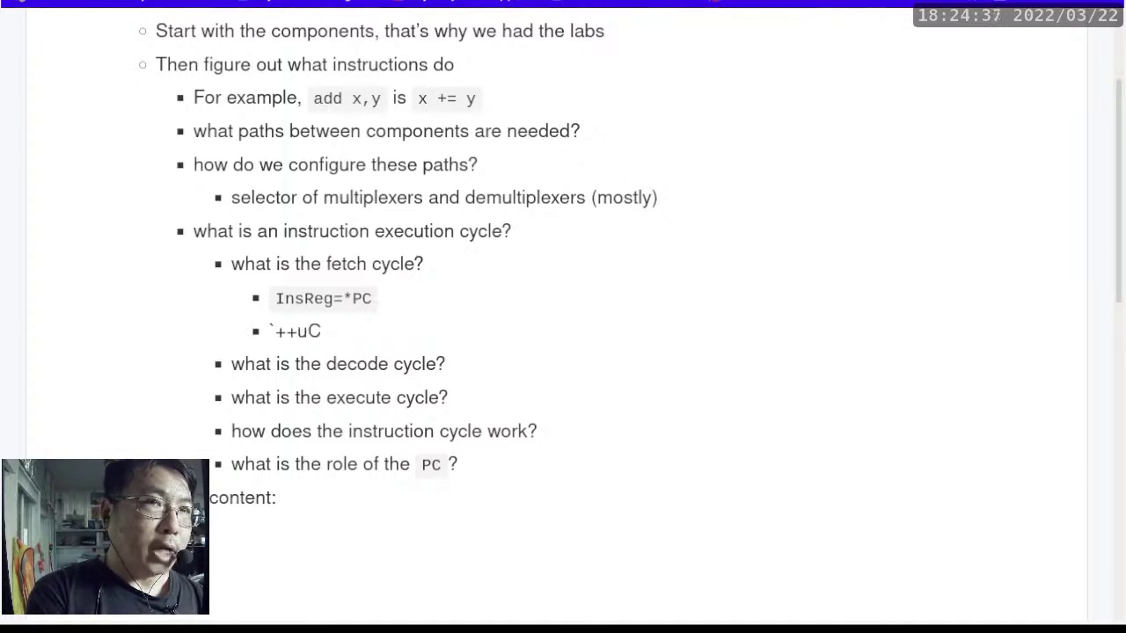
pyautogui.press('BackSpace')
pyautogui.press('BackSpace')
pyautogui.press('BackSpace')
pyautogui.press('BackSpace')
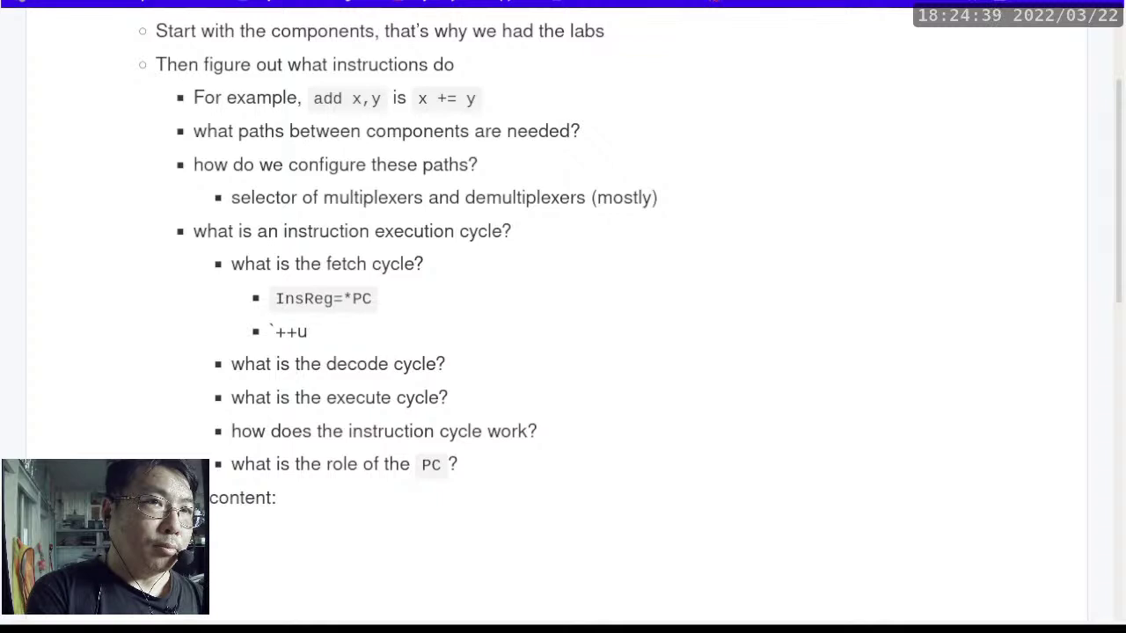
pyautogui.write('codePtr`')
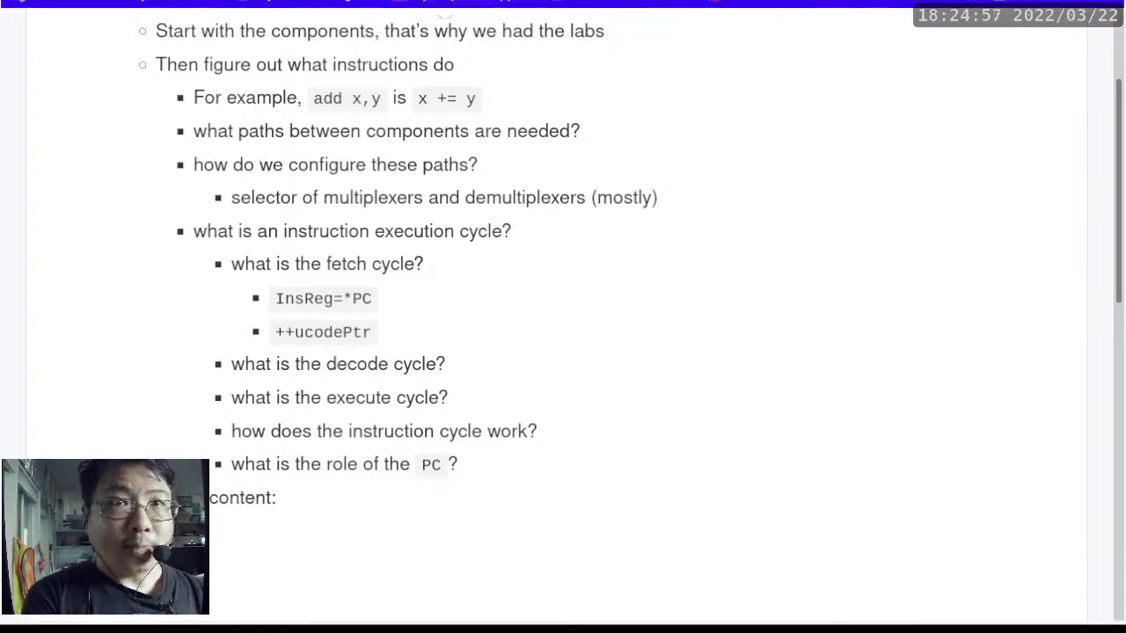
# Switch back to Logisim and advance the clock by one tick to update ucodePtr
pyautogui.hotkey('alt', 'Tab')
pyautogui.hotkey('alt', 'Tab')
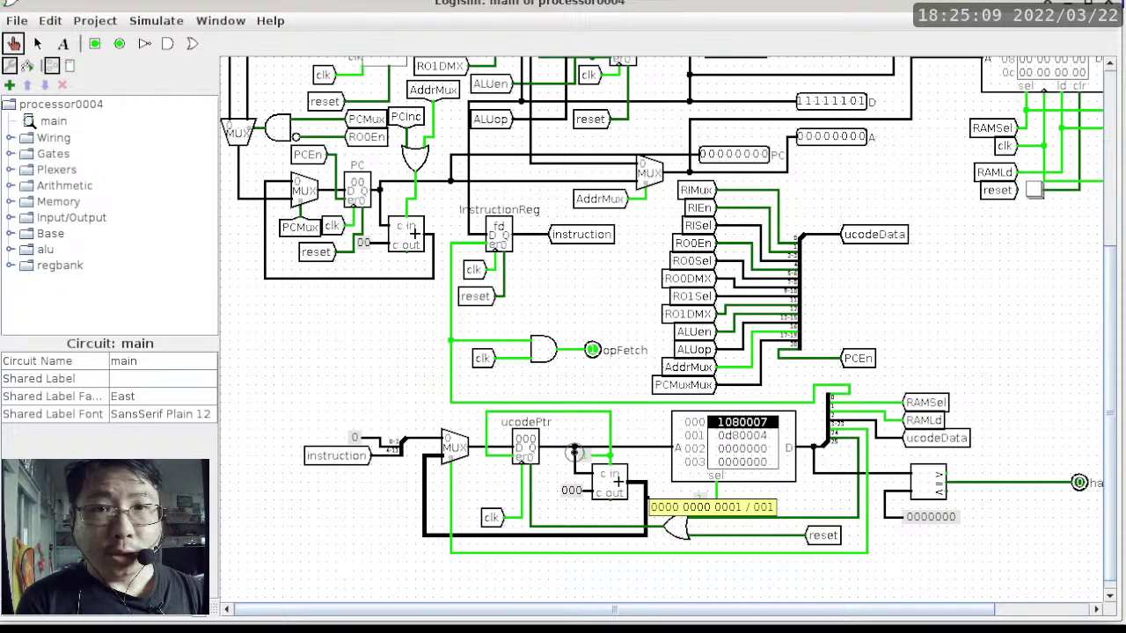
pyautogui.hotkey('ctrl', 't')
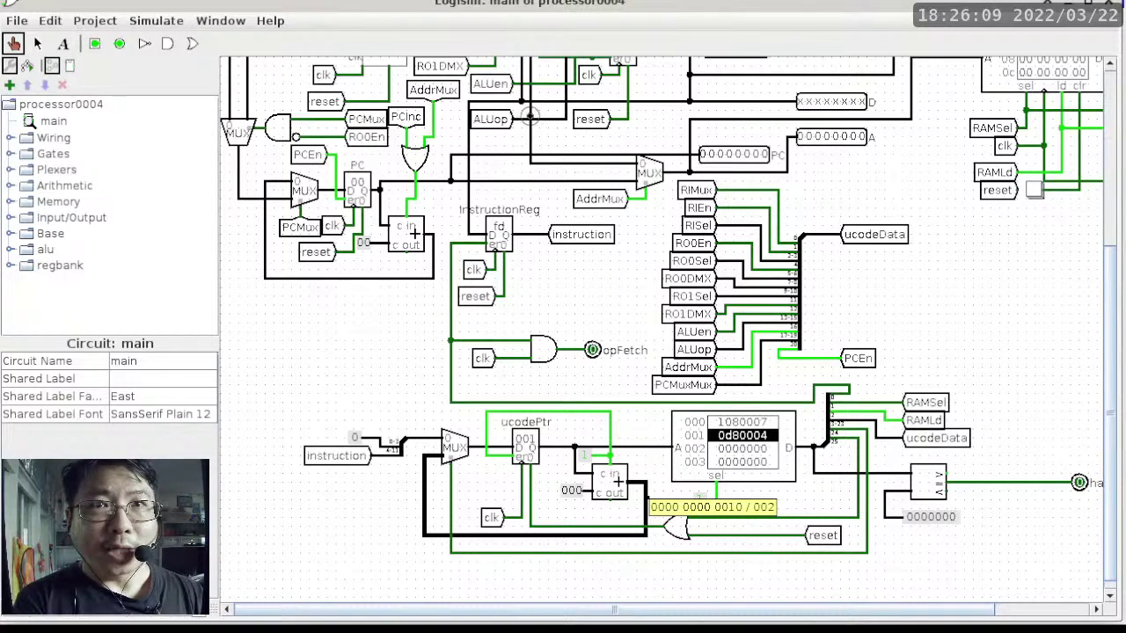
# Switch to the notes and review the fetch cycle entries and the control signals for st (b),d
pyautogui.hotkey('alt', 'Tab')
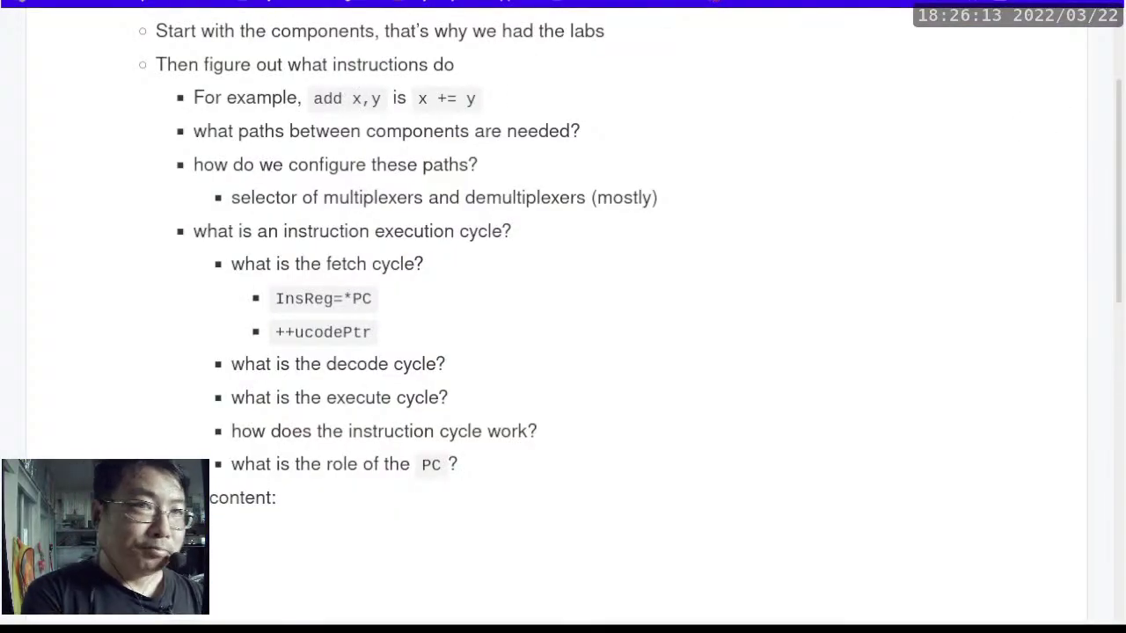
pyautogui.scroll(-2, 563, 317)
pyautogui.scroll(1, 563, 317)
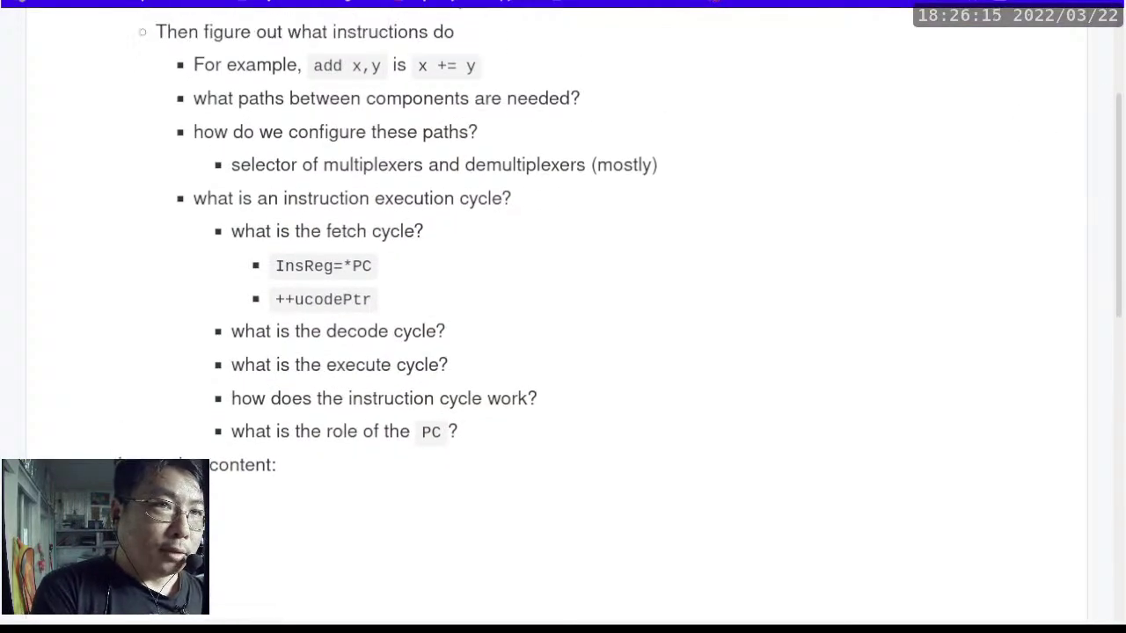
pyautogui.scroll(-5, 563, 316)
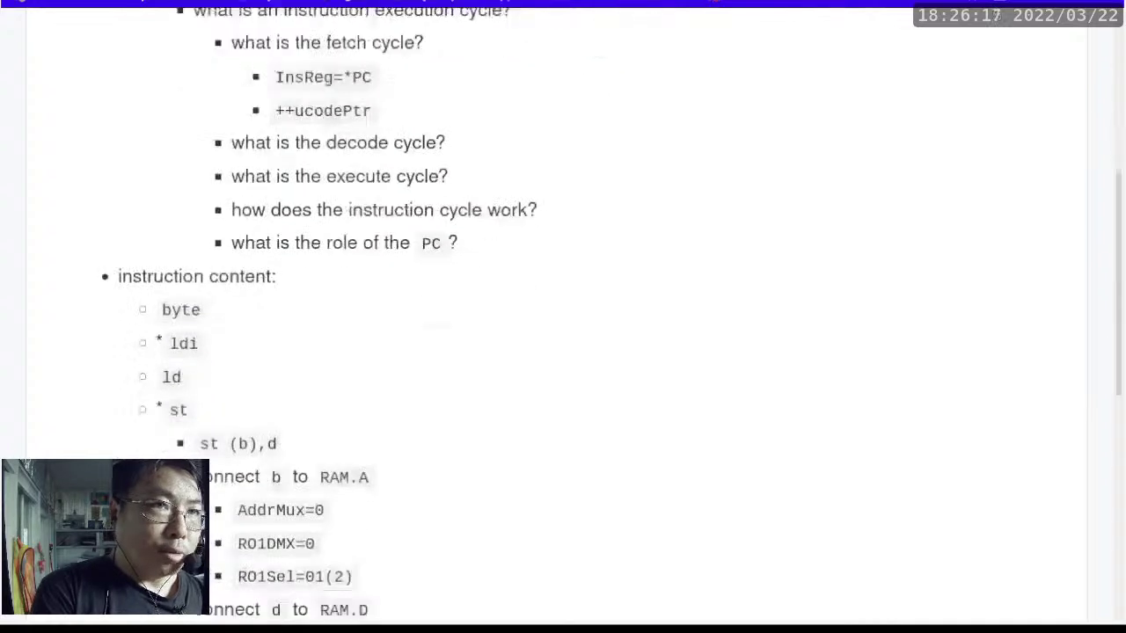
pyautogui.scroll(-6, 563, 317)
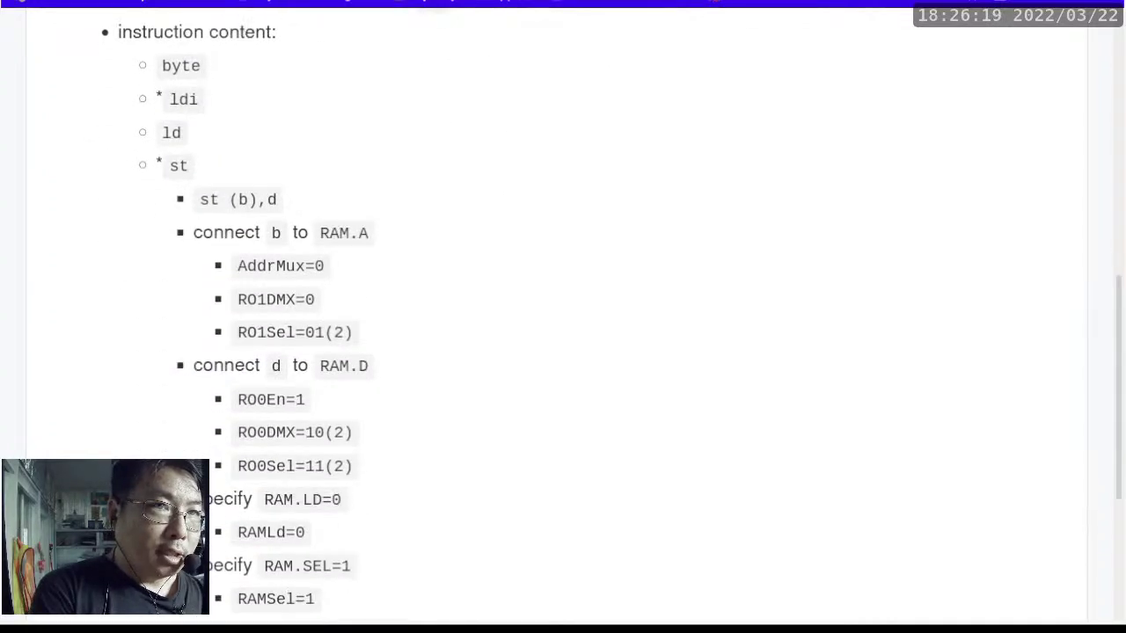
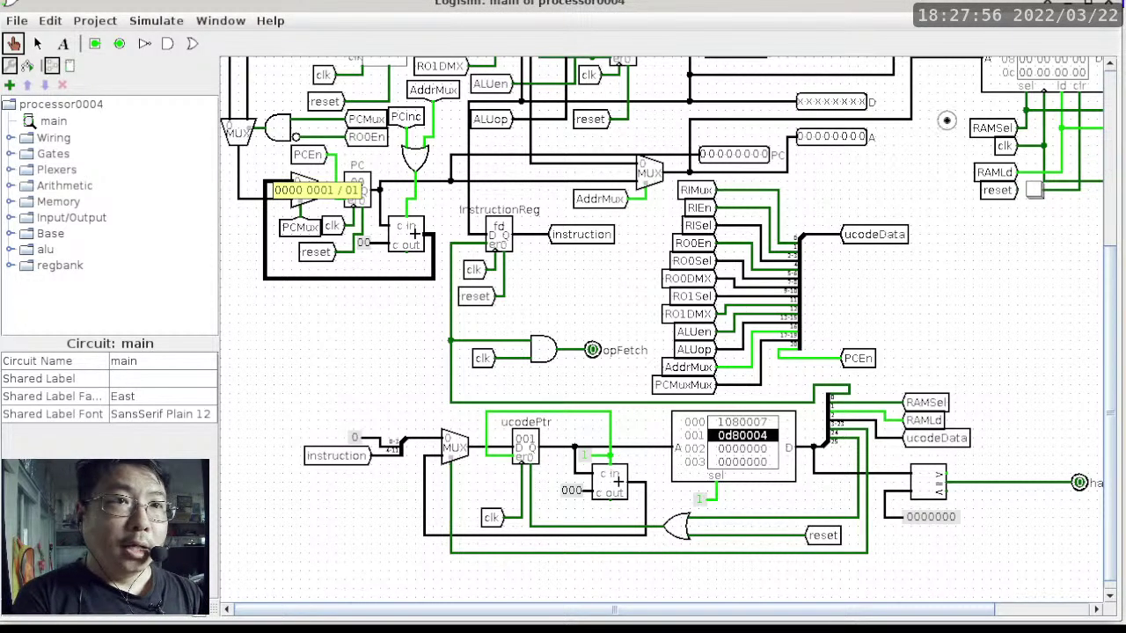
# Switch to the notes and complete the third fetch cycle bullet as PC=PC+1
pyautogui.hotkey('alt', 'Tab')
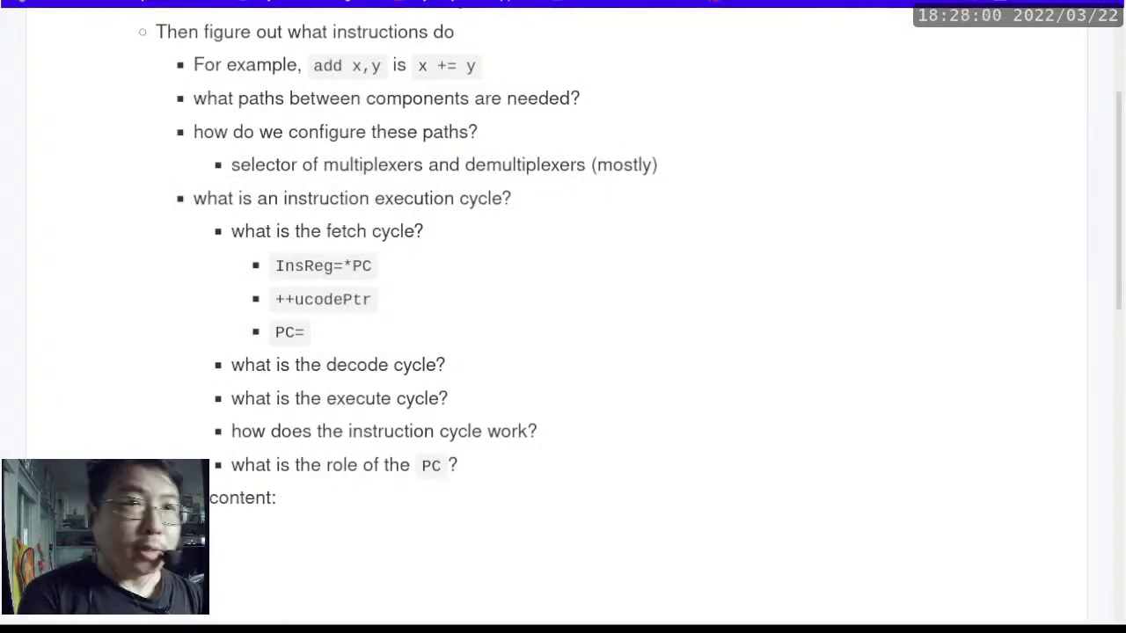
pyautogui.scroll(-2, 563, 317)
pyautogui.scroll(1, 563, 317)
pyautogui.scroll(-1, 563, 317)
pyautogui.scroll(1, 563, 317)
pyautogui.write('PC+1')
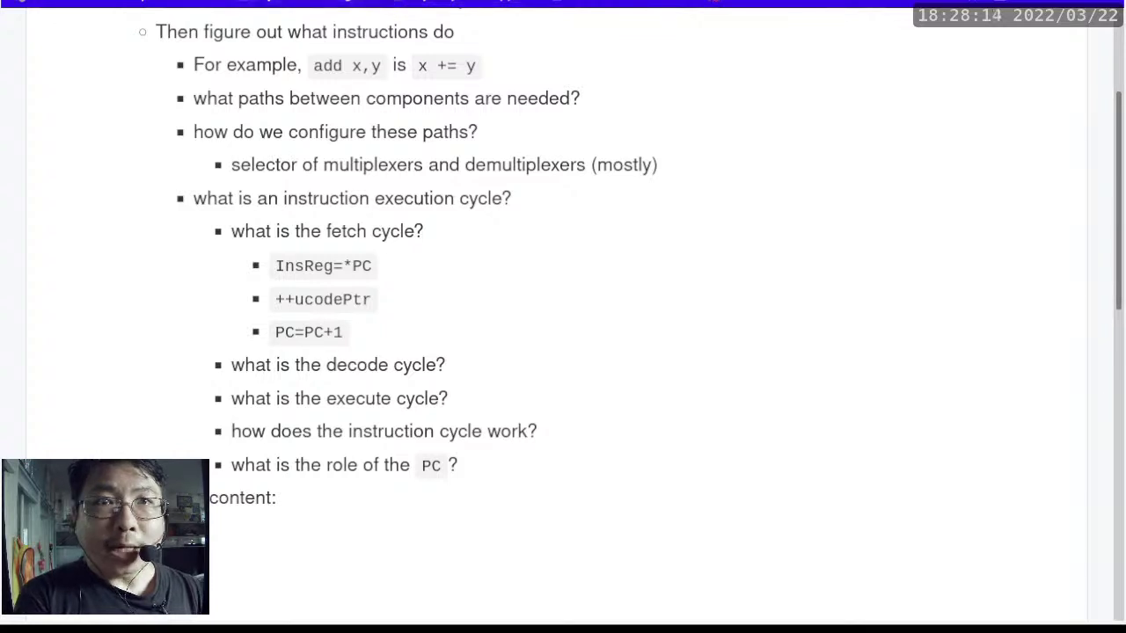
# Switch back to Logisim and advance the clock by one tick to update the PC register
pyautogui.hotkey('alt', 'Tab')
pyautogui.hotkey('alt', 'Tab')
pyautogui.hotkey('alt', 'Tab')
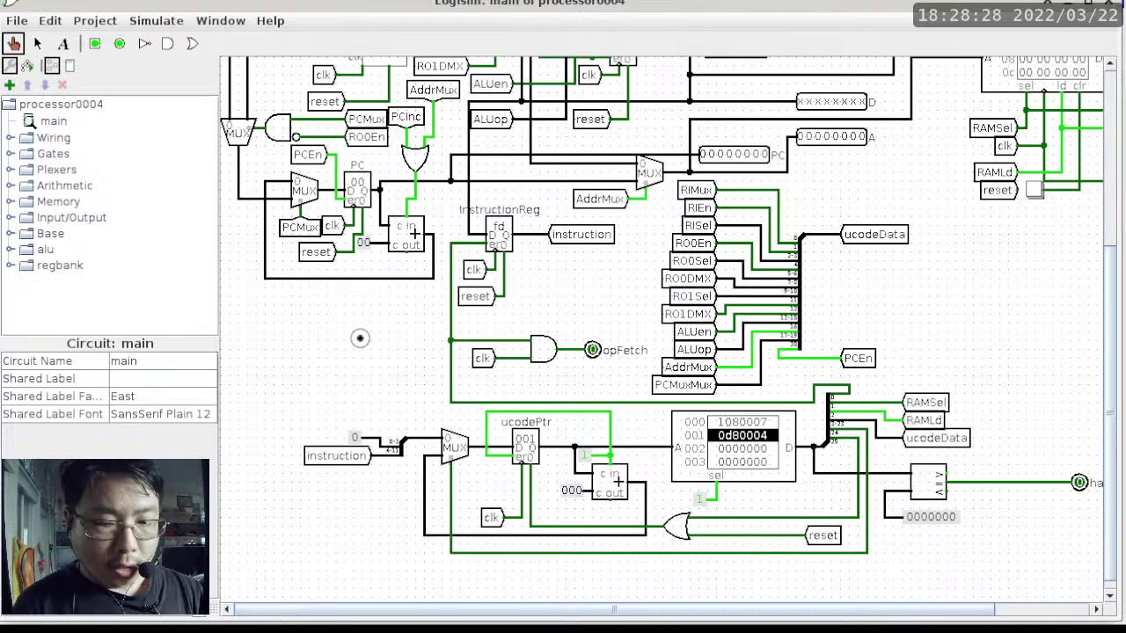
pyautogui.hotkey('ctrl', 't')
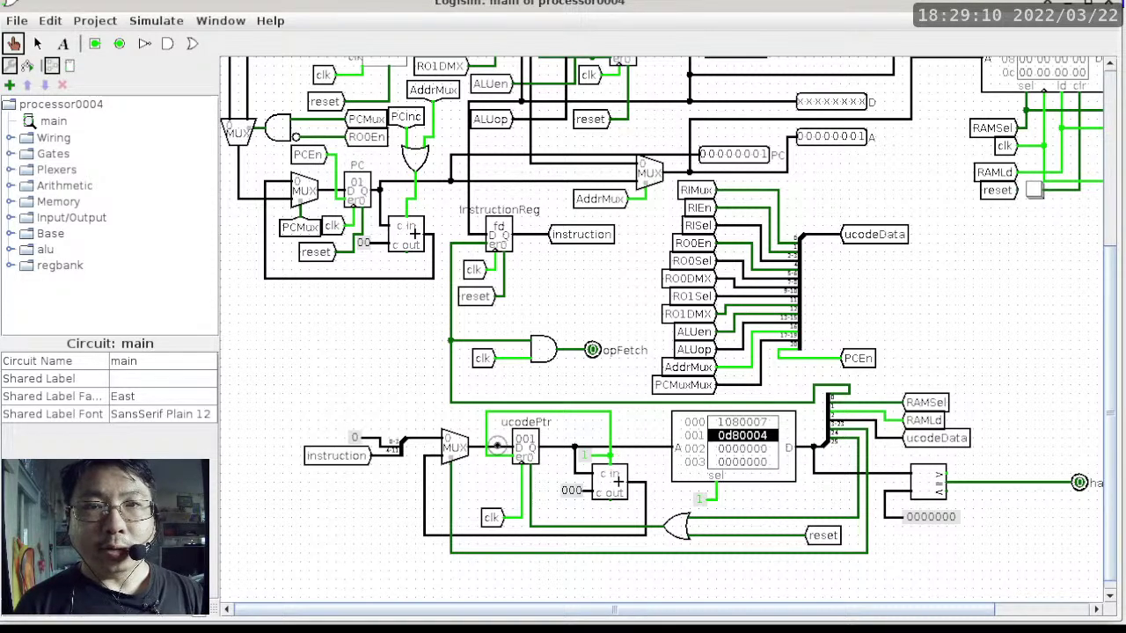
# Probe the values on the output, select and first input wires of the multiplexer feeding ucodePtr
pyautogui.moveTo(493, 447)
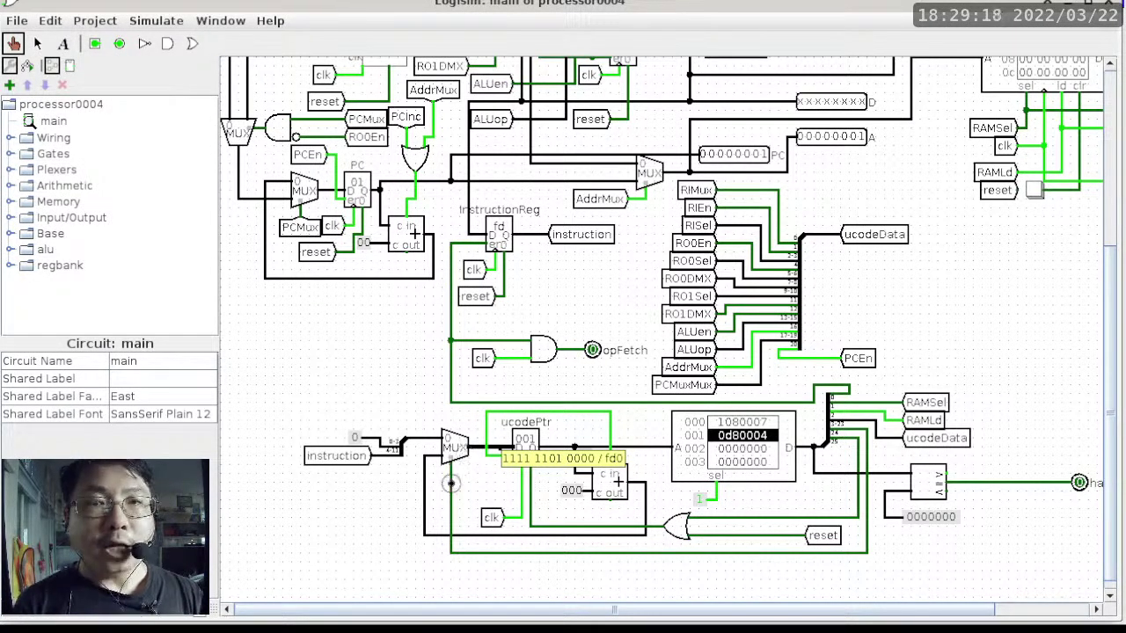
pyautogui.click(450, 486)
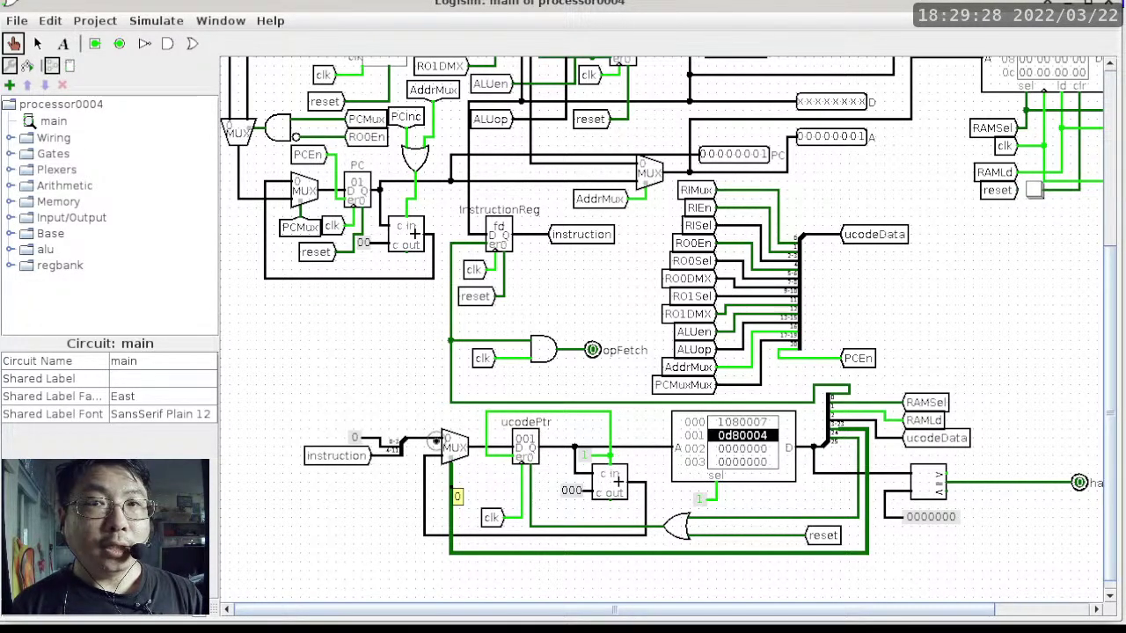
pyautogui.click(418, 437)
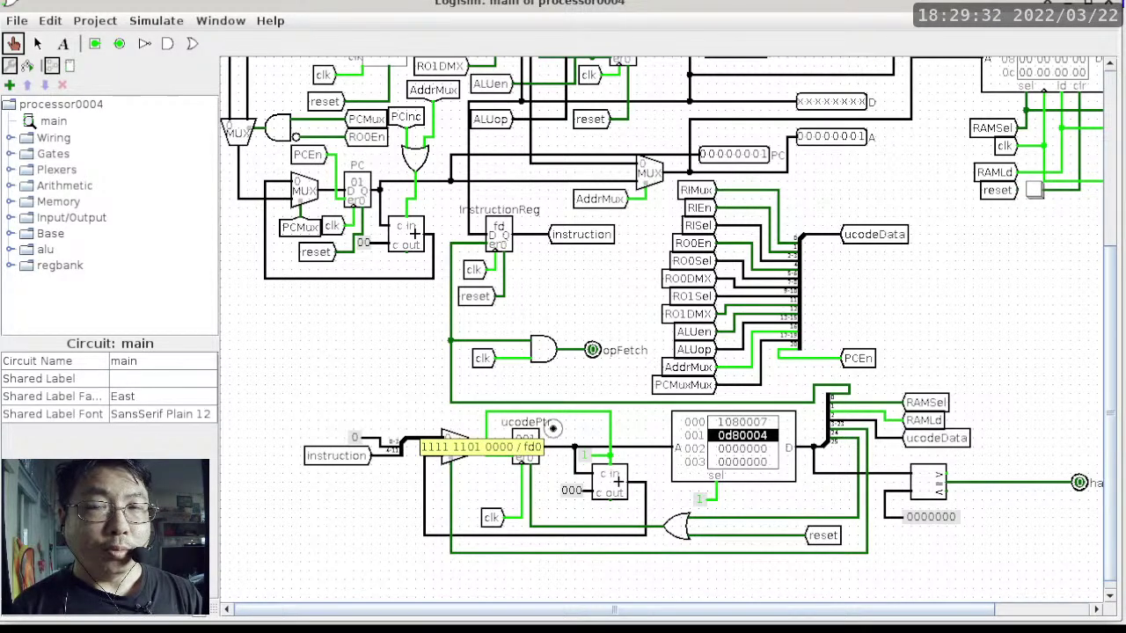
pyautogui.click(361, 517)
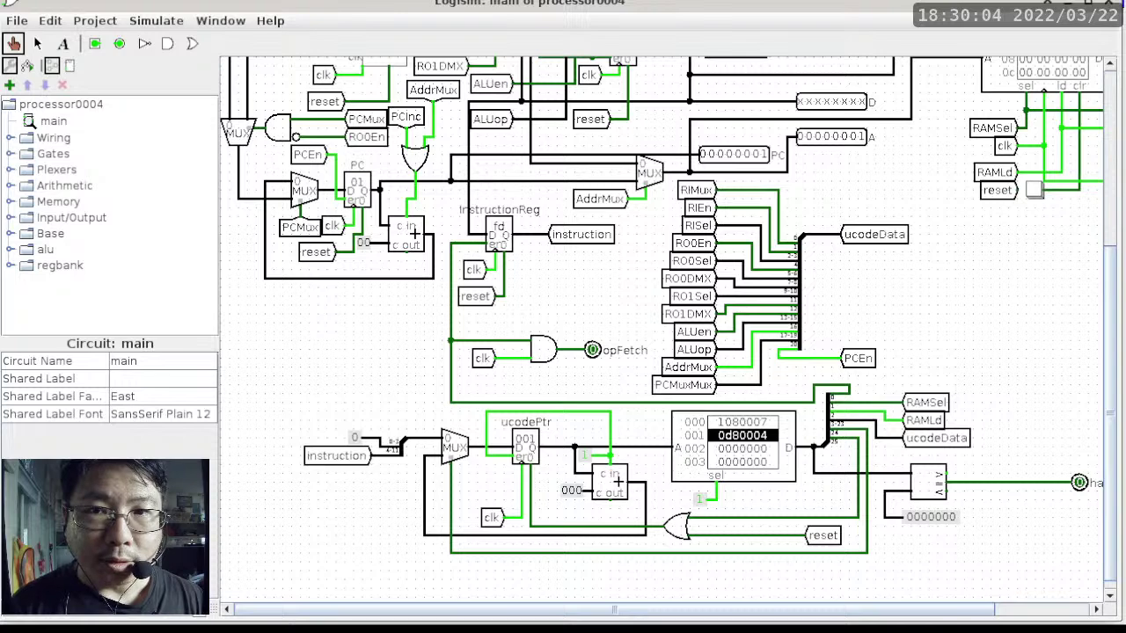
# Examine the splitter that feeds the instruction into the ucodePtr multiplexer, and inspect the InstructionReg and ucodePtr register attributes
pyautogui.scroll(2, 543, 277)
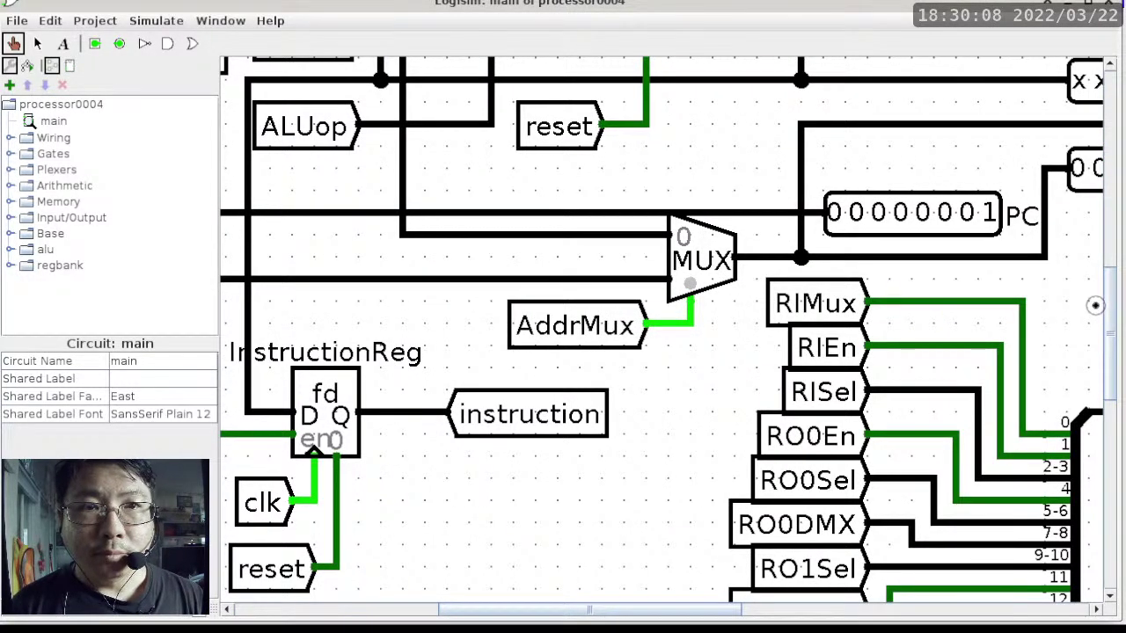
pyautogui.moveTo(1109, 311); pyautogui.dragTo(1114, 486)
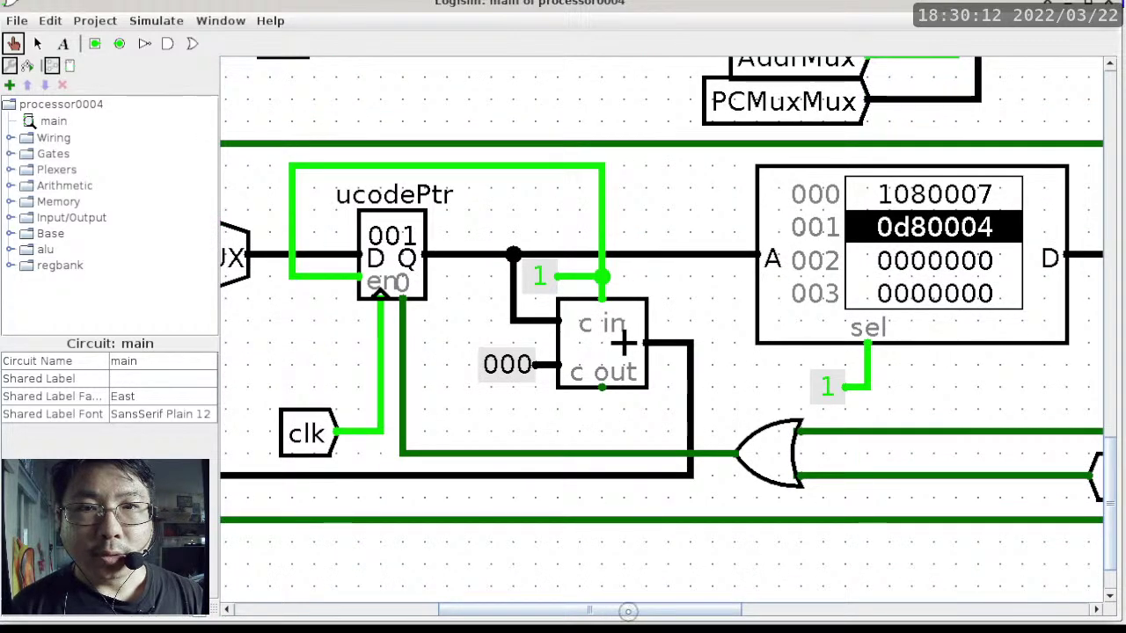
pyautogui.moveTo(628, 610); pyautogui.dragTo(413, 608)
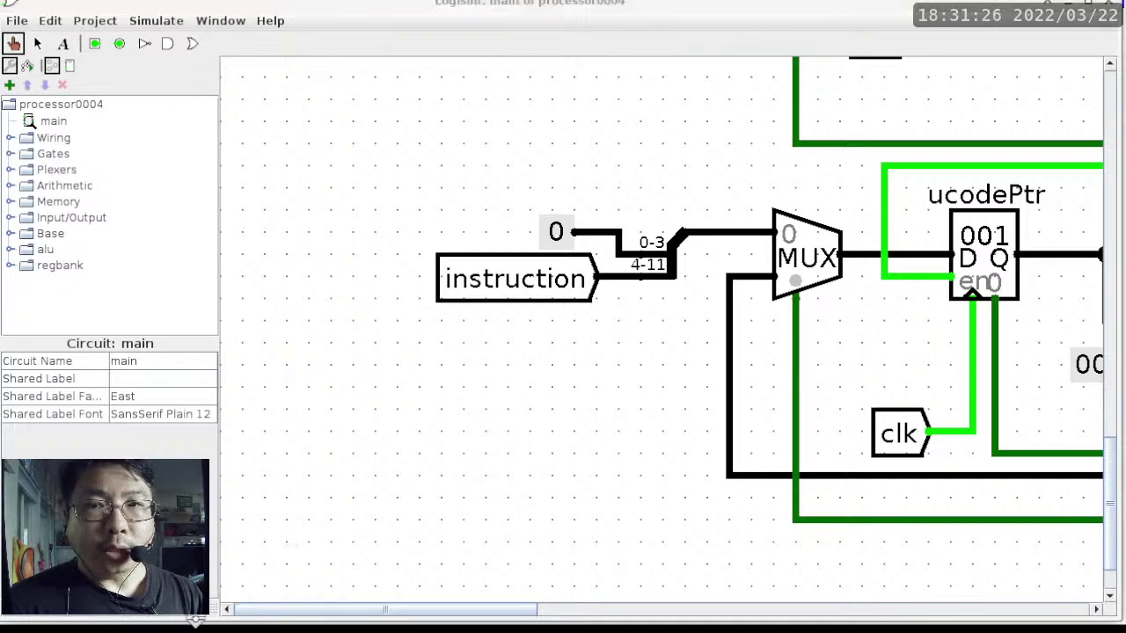
pyautogui.scroll(-2, 196, 620)
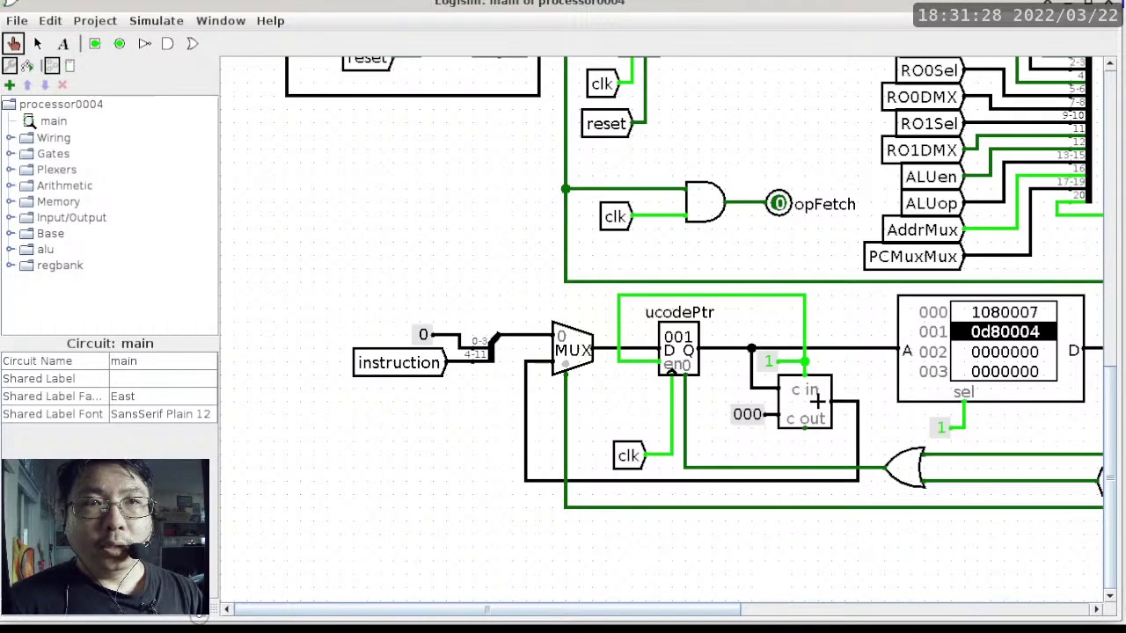
pyautogui.scroll(-1, 229, 607)
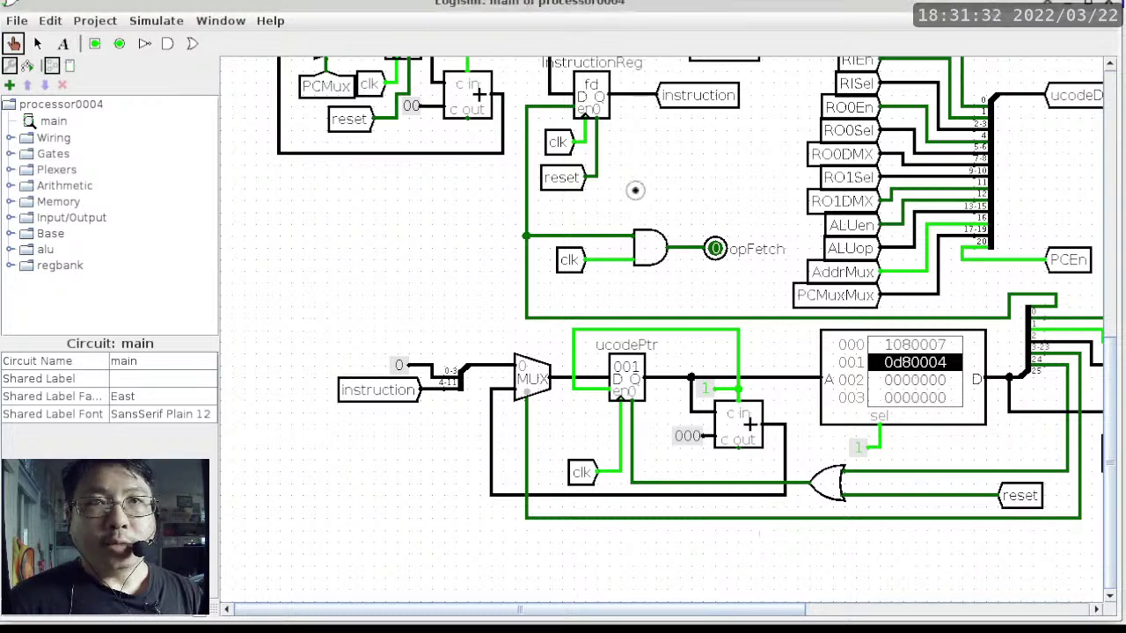
pyautogui.click(594, 83)
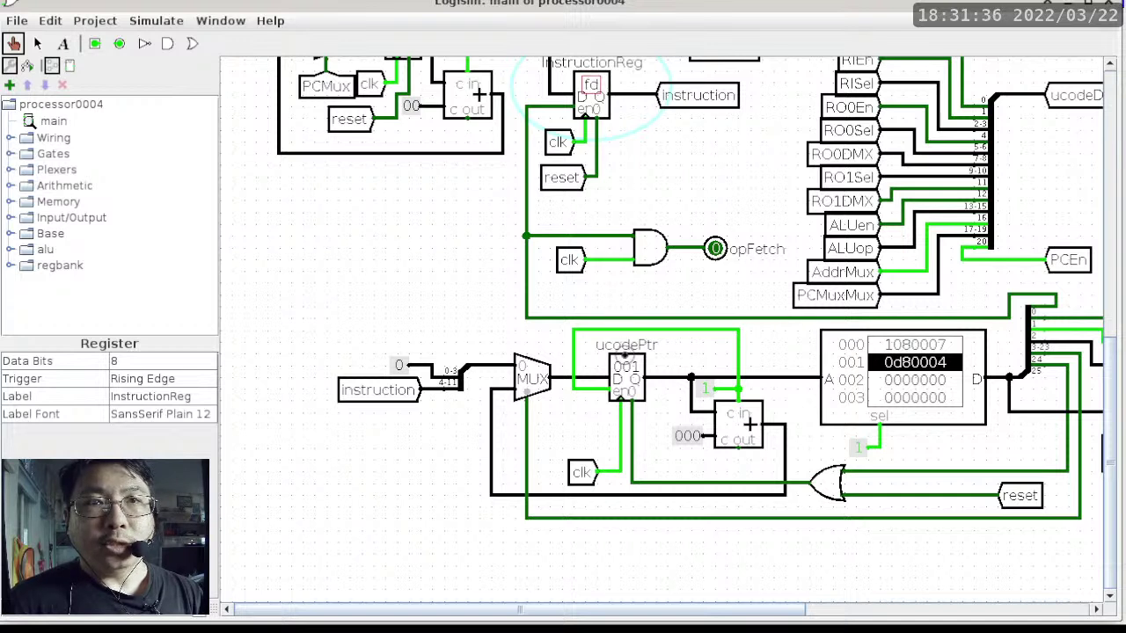
pyautogui.click(624, 365)
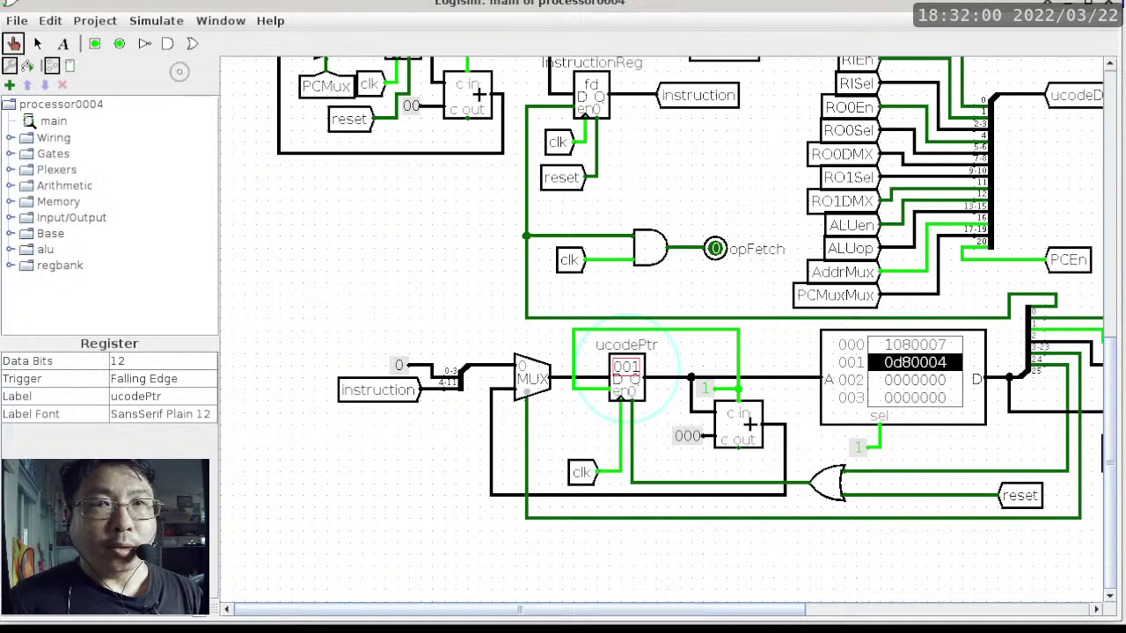
# Select the microcode ROM and advance the clock by one tick to load the decoded address into ucodePtr
pyautogui.click(37, 43)
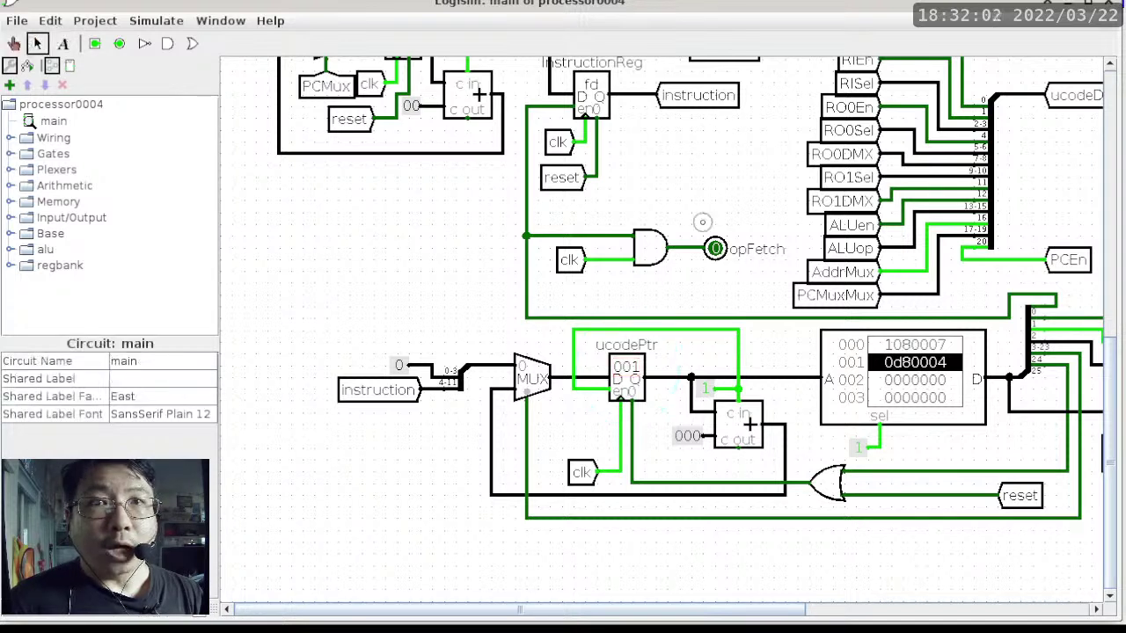
pyautogui.click(902, 381)
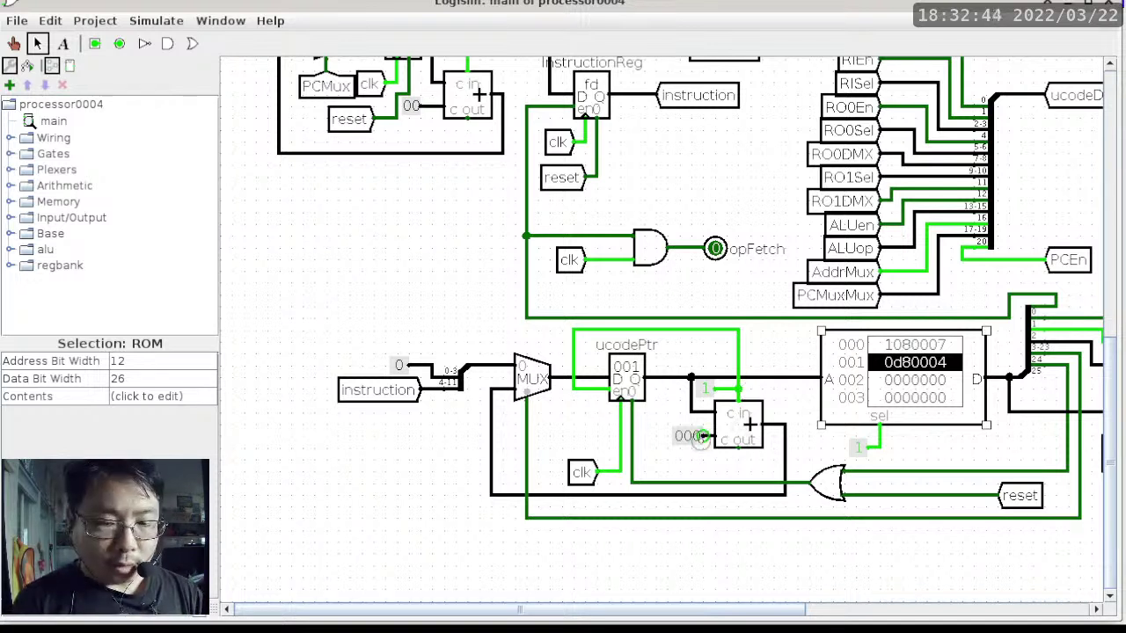
pyautogui.hotkey('ctrl', 't')
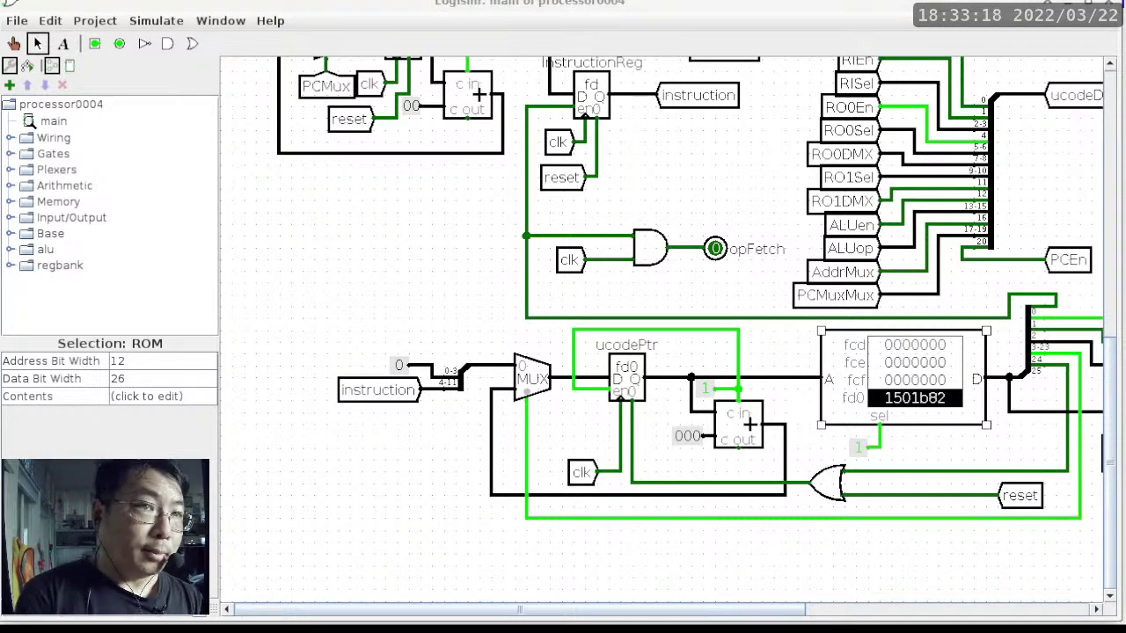
# Switch to the notes and add the bullet ucodePtr=InsReg << 4 under the decode cycle question
pyautogui.hotkey('alt', 'Tab')
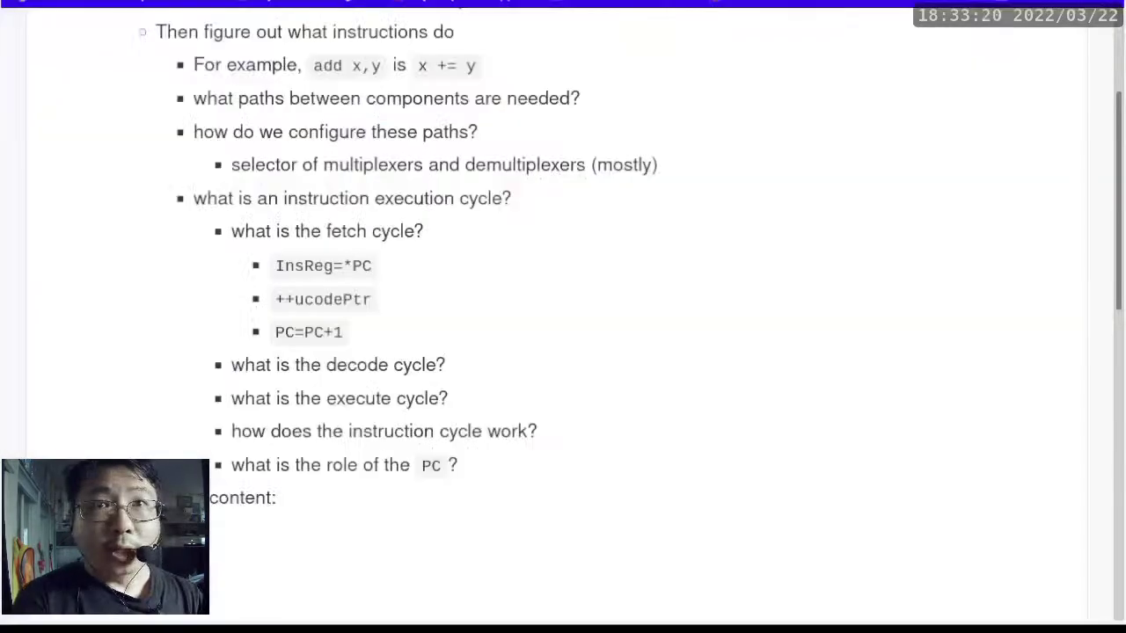
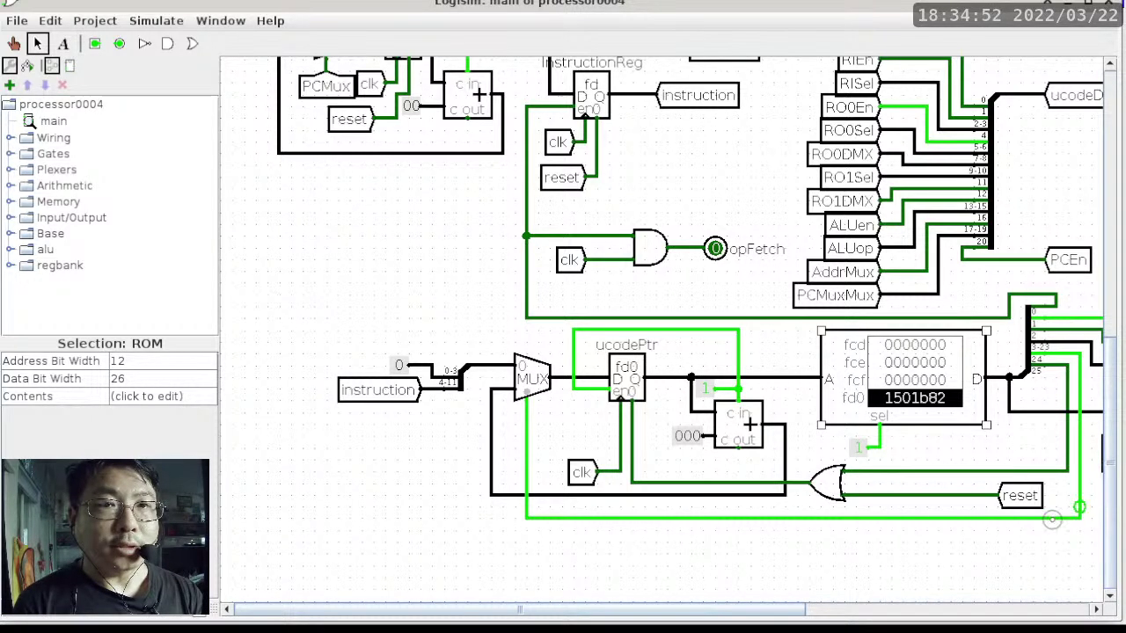
pyautogui.moveTo(778, 607); pyautogui.dragTo(861, 619)
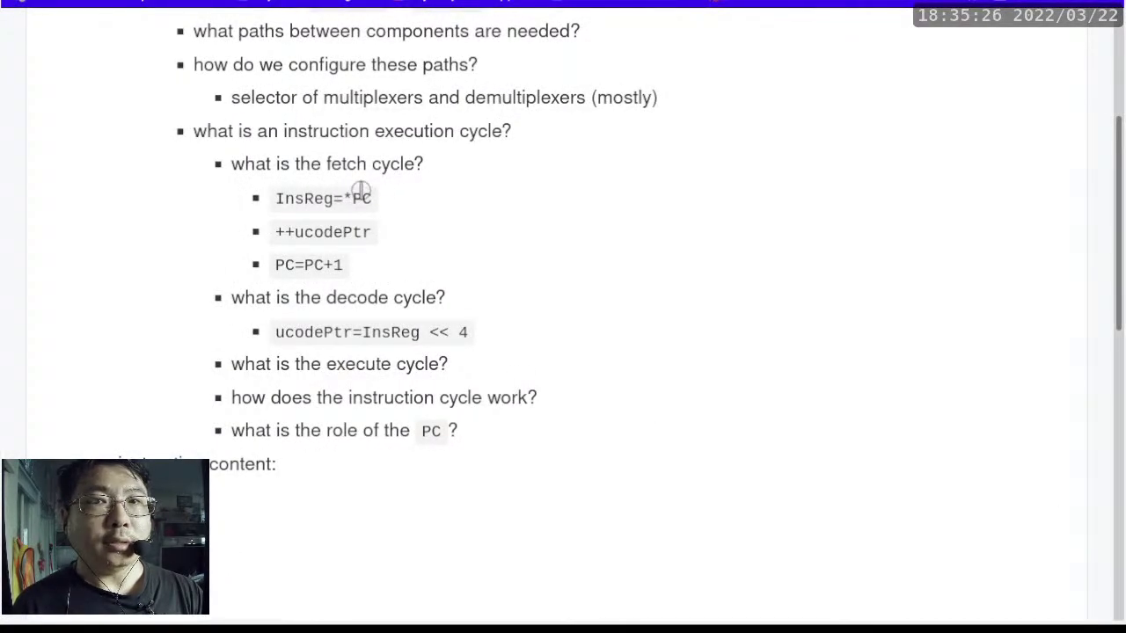
# Review the control signals listed for st (b),d in the notes
pyautogui.scroll(3, 362, 192)
pyautogui.scroll(-10, 362, 192)
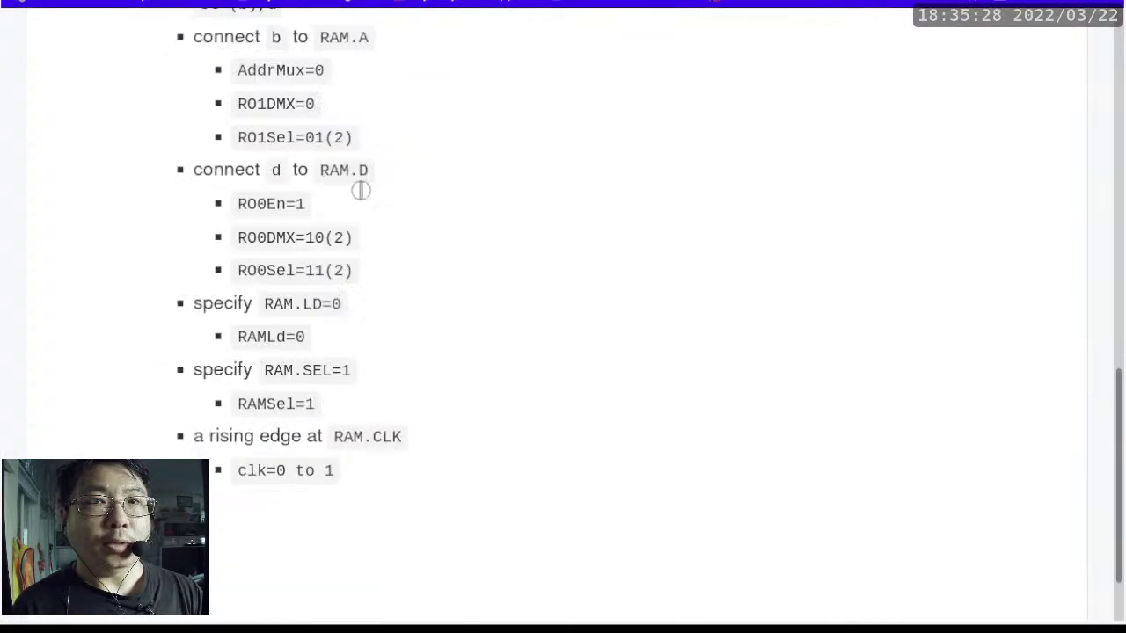
pyautogui.scroll(-2, 361, 190)
pyautogui.scroll(5, 361, 190)
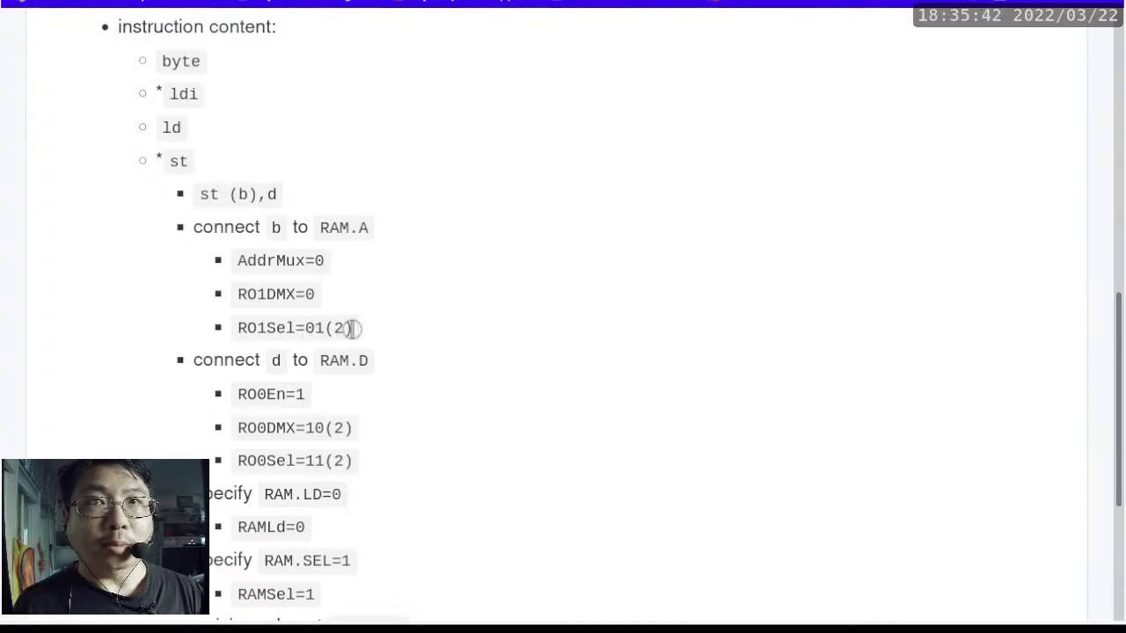
# Switch back to Logisim and examine the RAM with its address, data, RAMSel and RAMLd signals
pyautogui.hotkey('alt', 'Tab')
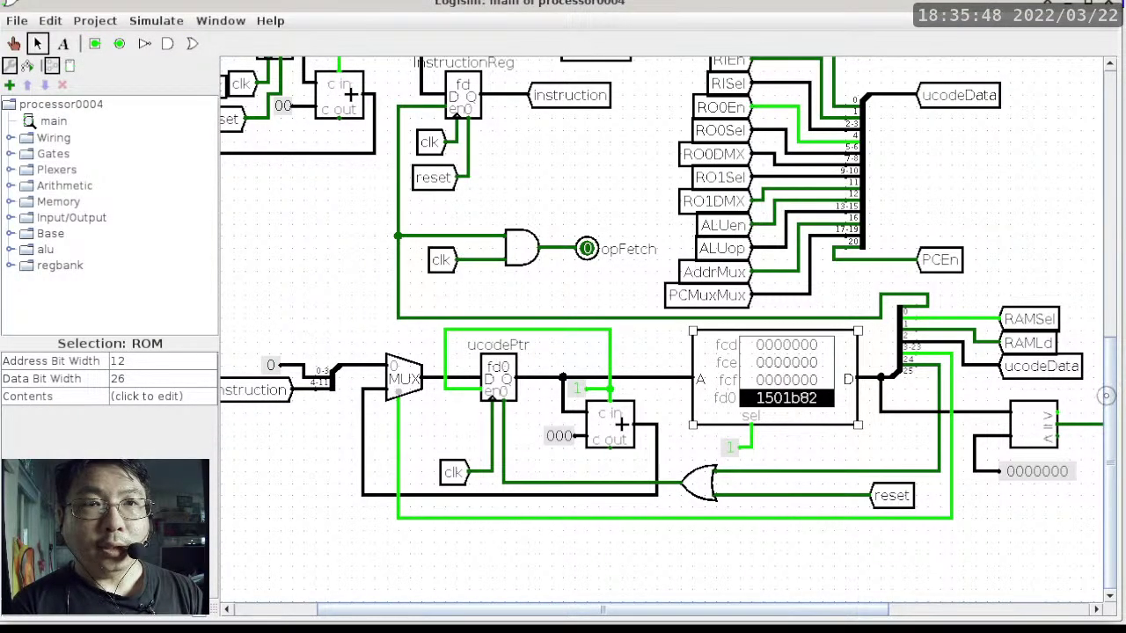
pyautogui.scroll(1, 1100, 400)
pyautogui.scroll(8, 1093, 353)
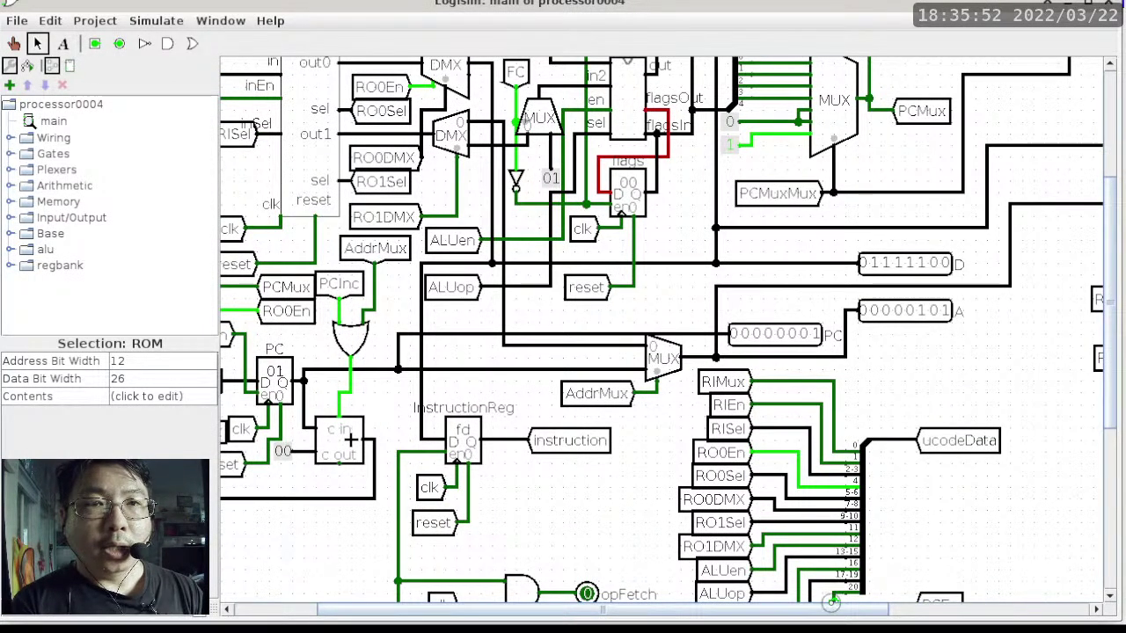
pyautogui.moveTo(866, 608); pyautogui.dragTo(1046, 599)
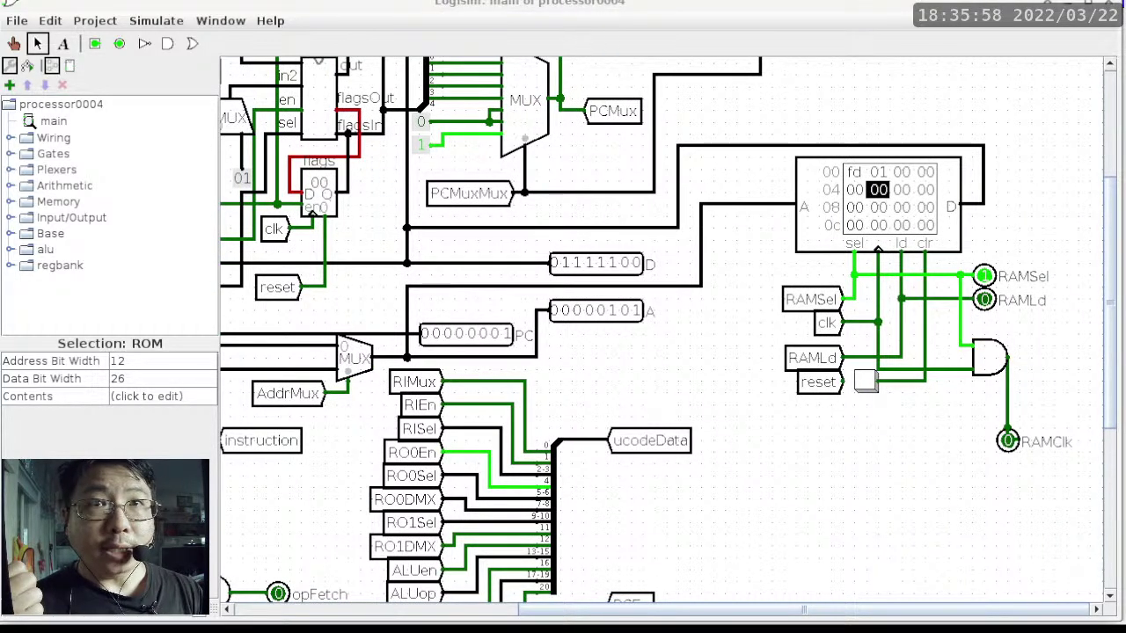
# Compare the notes' AddrMux entry for st (b),d with the AddrMux signal and register bank in Logisim
pyautogui.hotkey('alt', 'Tab')
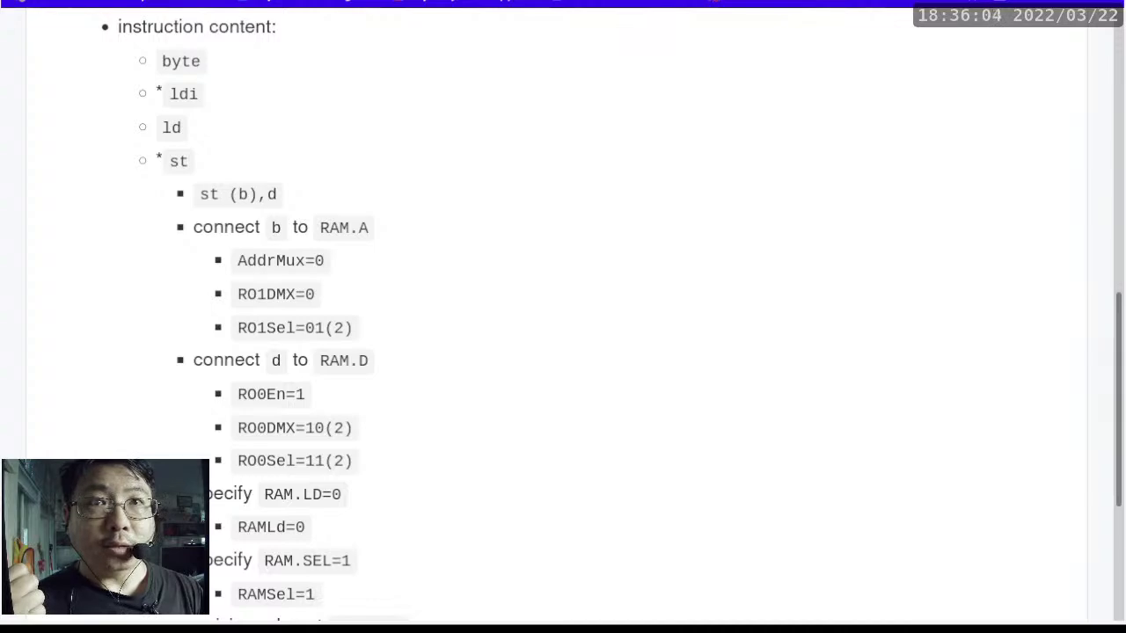
pyautogui.hotkey('alt', 'Tab')
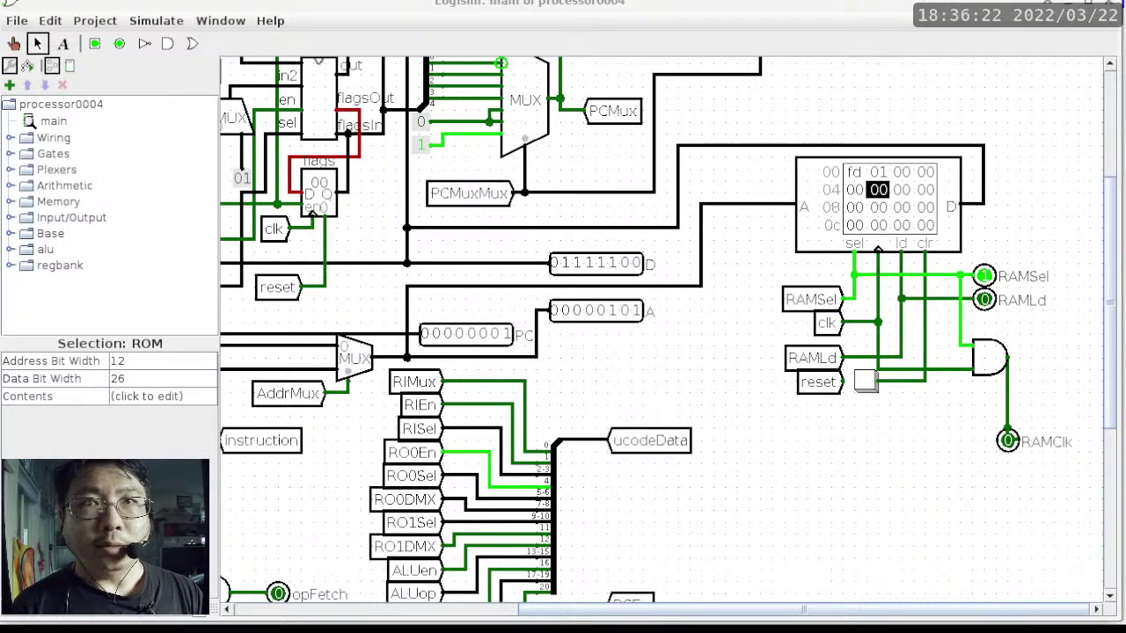
pyautogui.hotkey('alt', 'Tab')
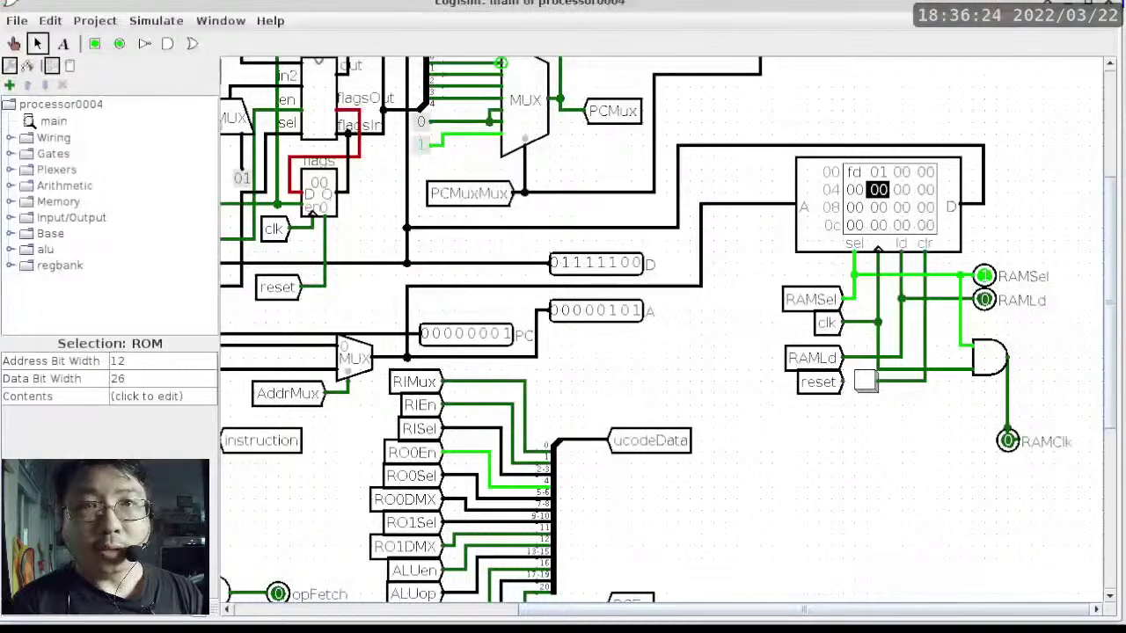
pyautogui.hotkey('alt', 'Tab')
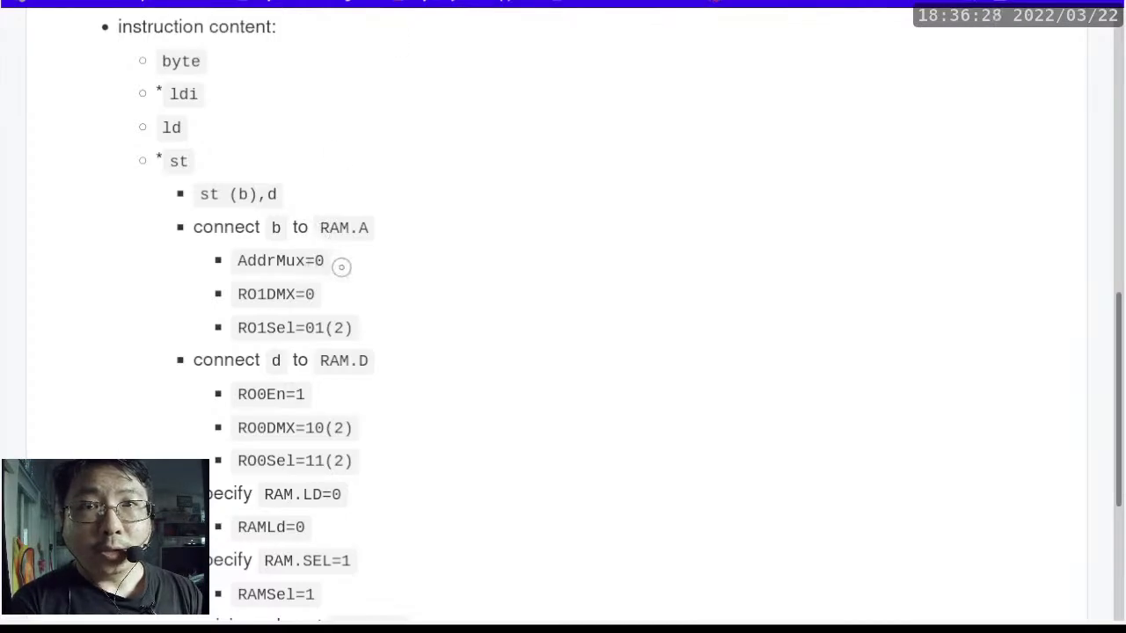
pyautogui.hotkey('alt', 'Tab')
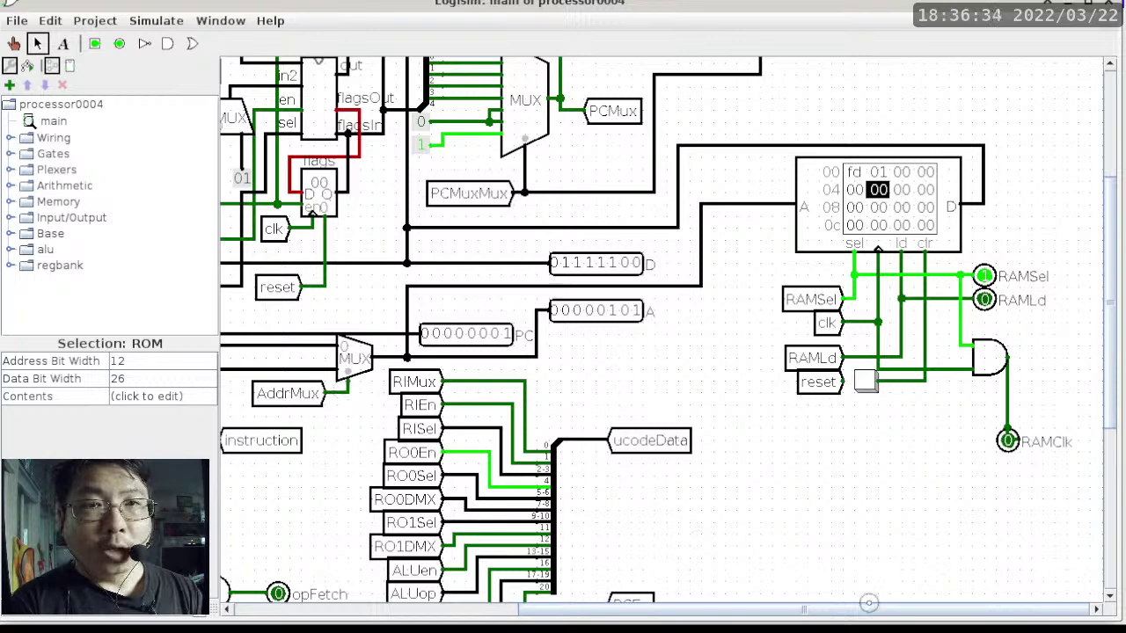
pyautogui.moveTo(830, 609); pyautogui.dragTo(541, 611)
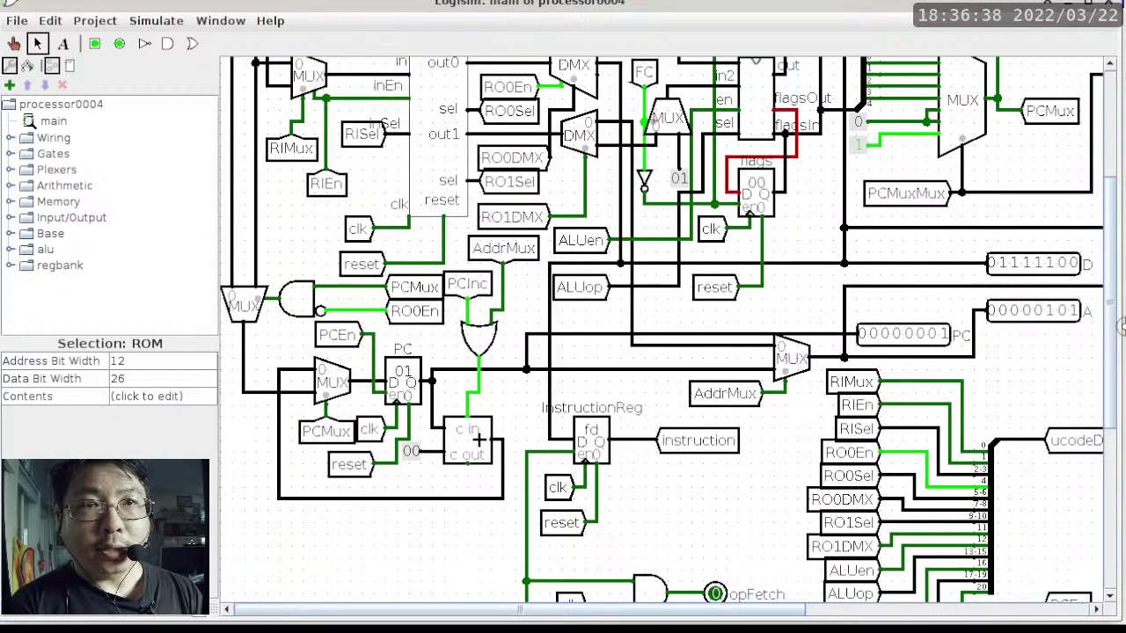
pyautogui.moveTo(1109, 315); pyautogui.dragTo(1109, 231)
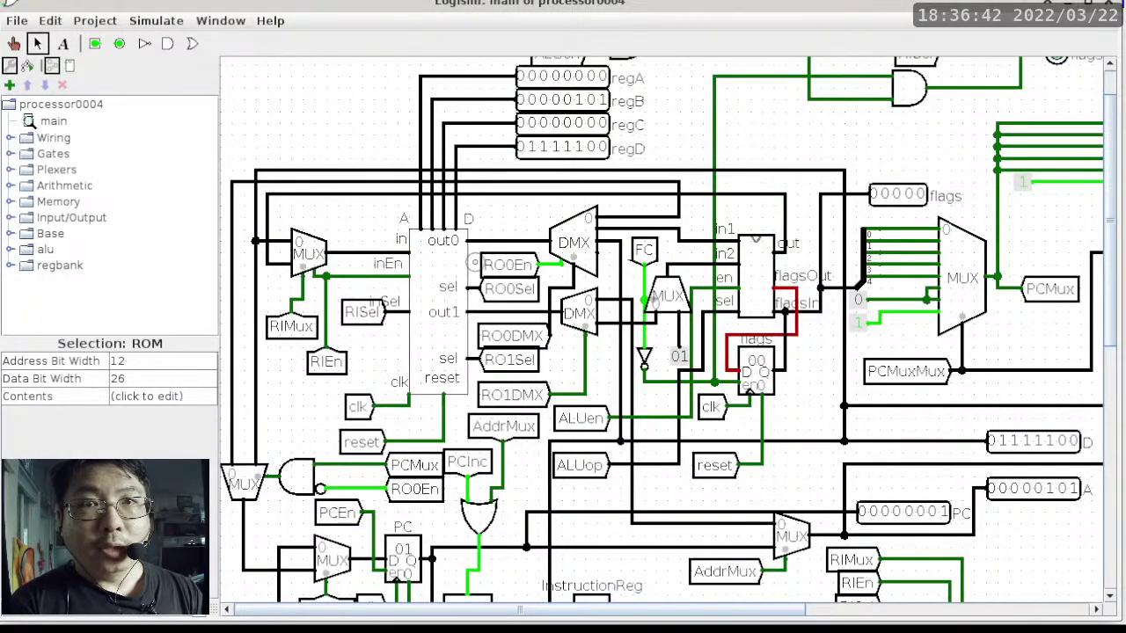
# Compare the notes' RO0En and RO1DMX entries for st (b),d with Logisim, probing the RO1DMX wire's value
pyautogui.hotkey('alt', 'Tab')
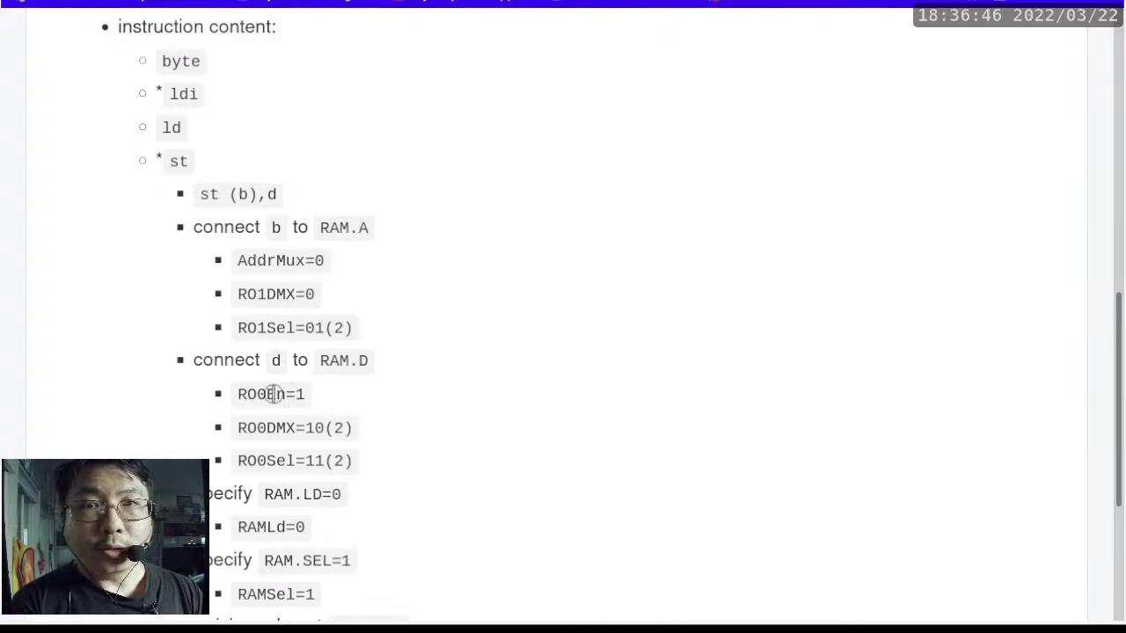
pyautogui.hotkey('alt', 'Tab')
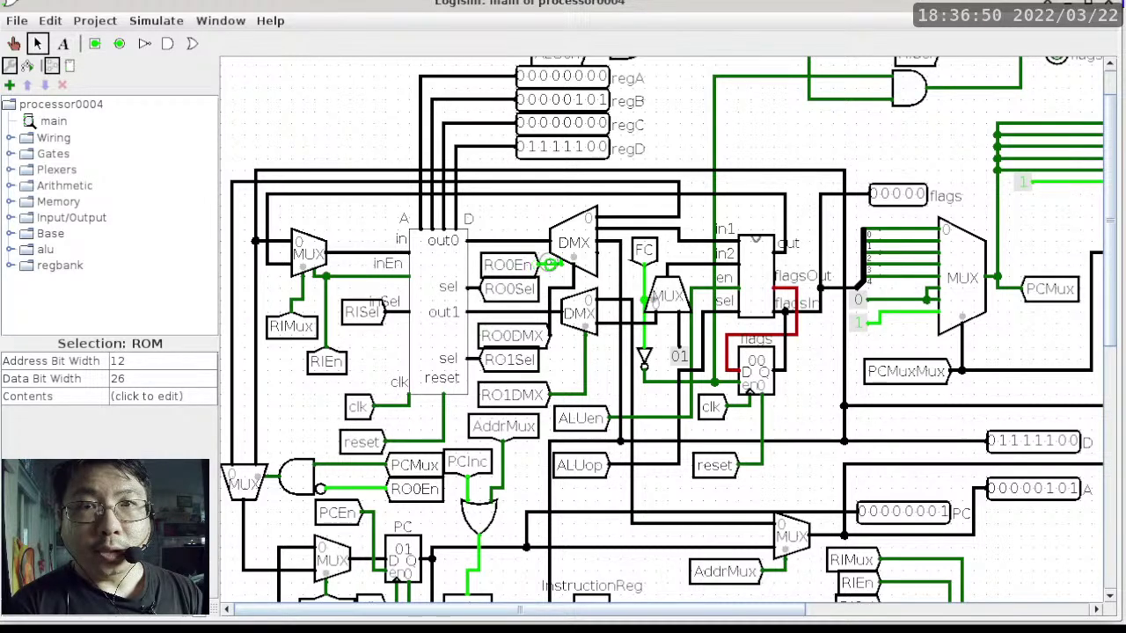
pyautogui.hotkey('alt', 'Tab')
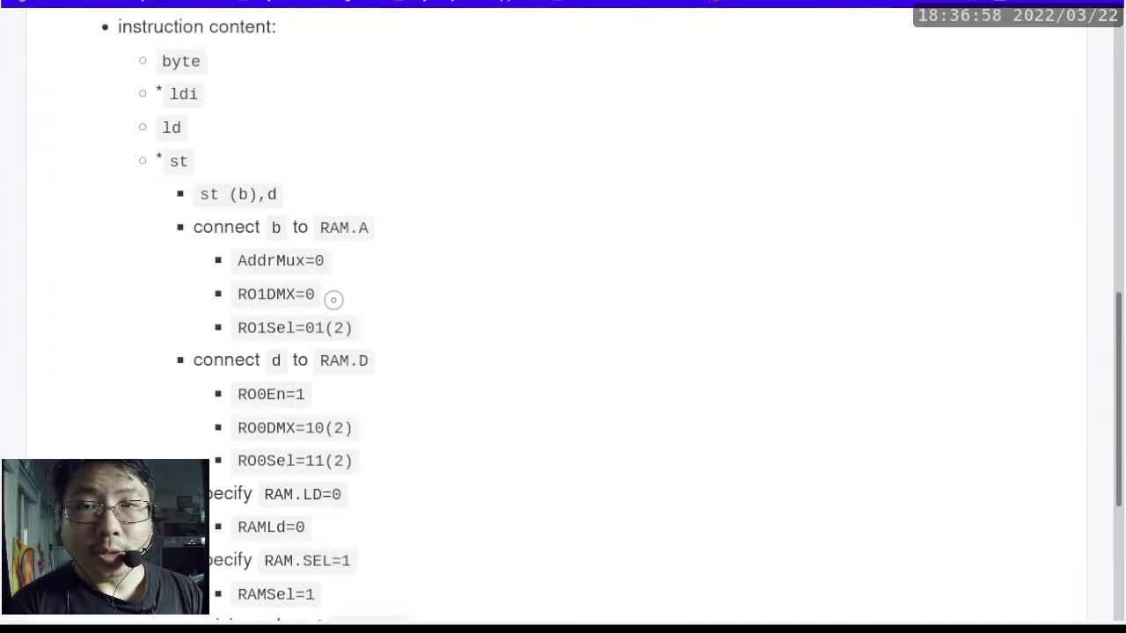
pyautogui.hotkey('alt', 'Tab')
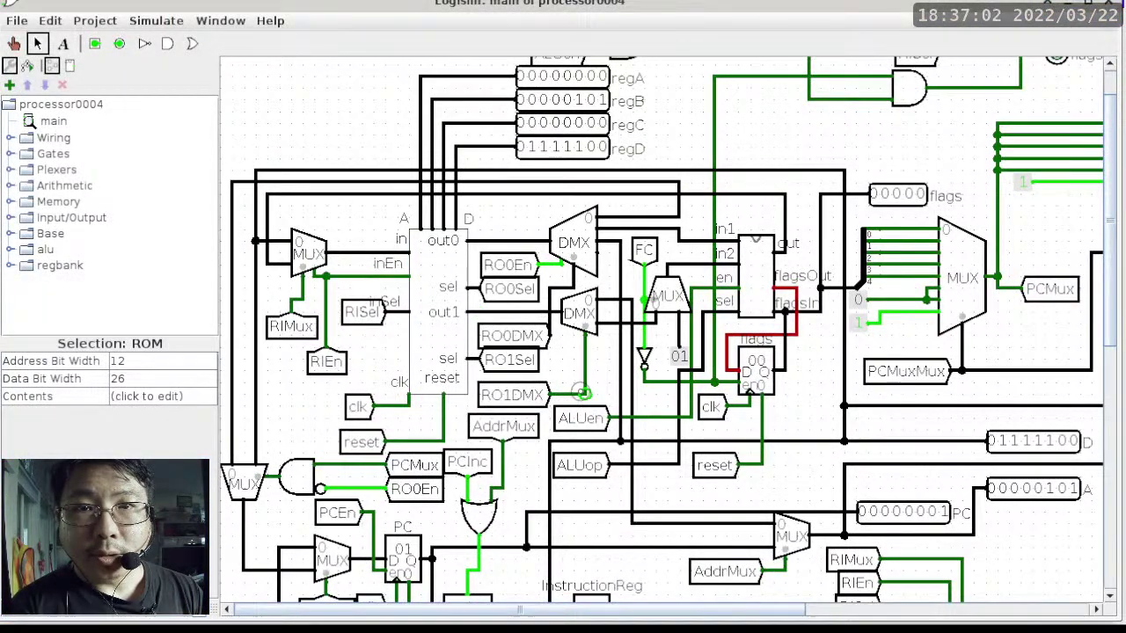
pyautogui.click(582, 393)
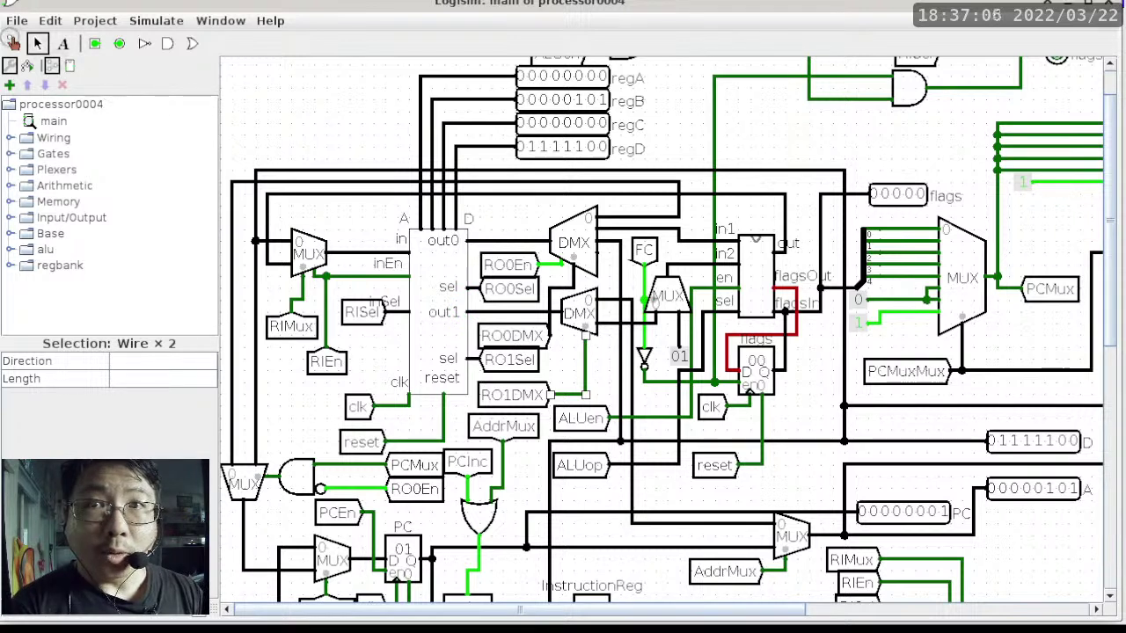
pyautogui.click(12, 43)
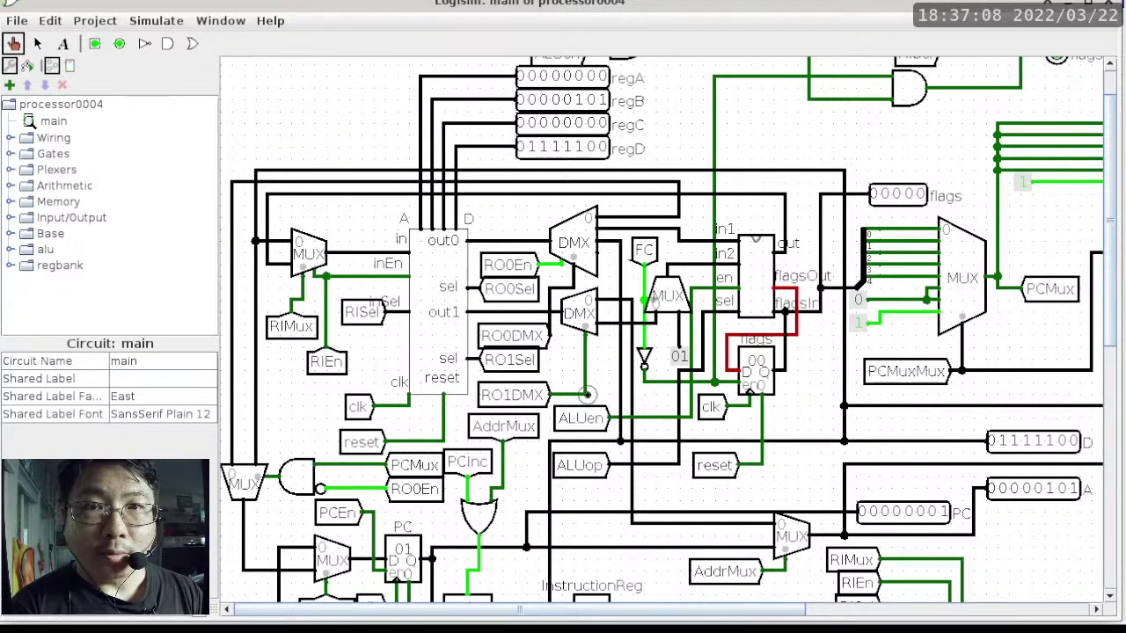
pyautogui.click(582, 393)
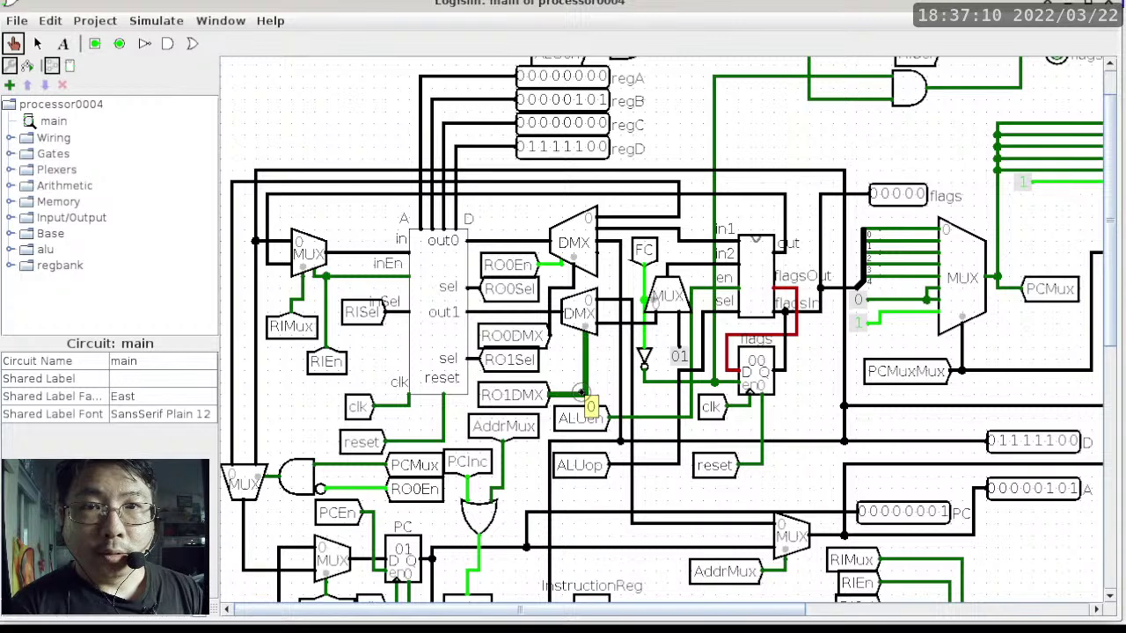
# Check the notes' RO1Sel and RO0DMX entries against the values probed on those two wires in Logisim
pyautogui.hotkey('alt', 'Tab')
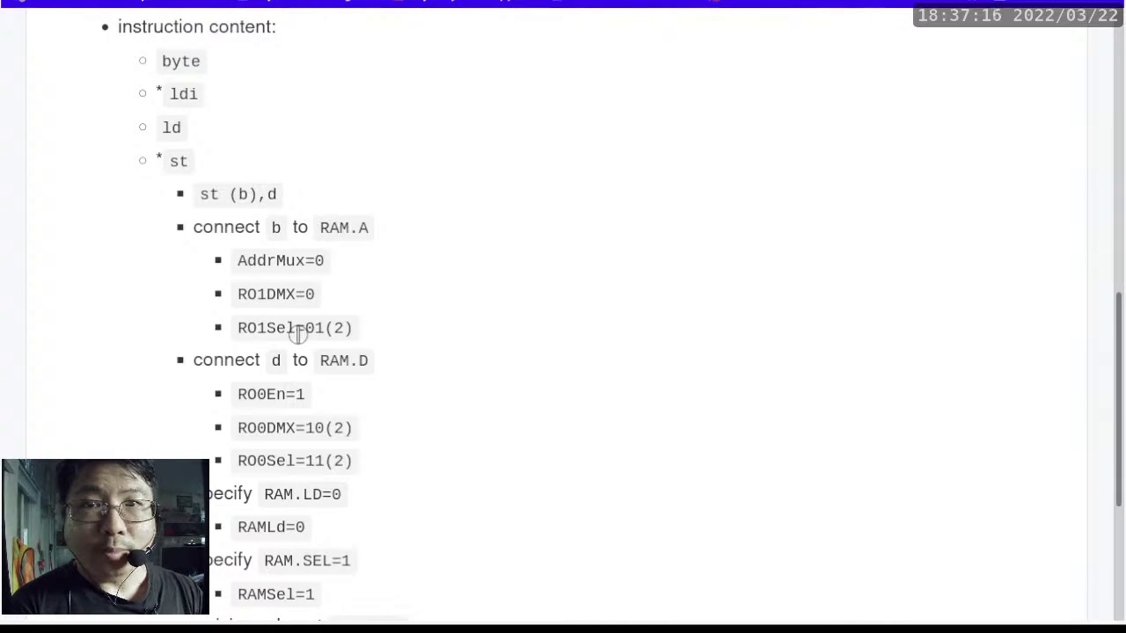
pyautogui.hotkey('alt', 'Tab')
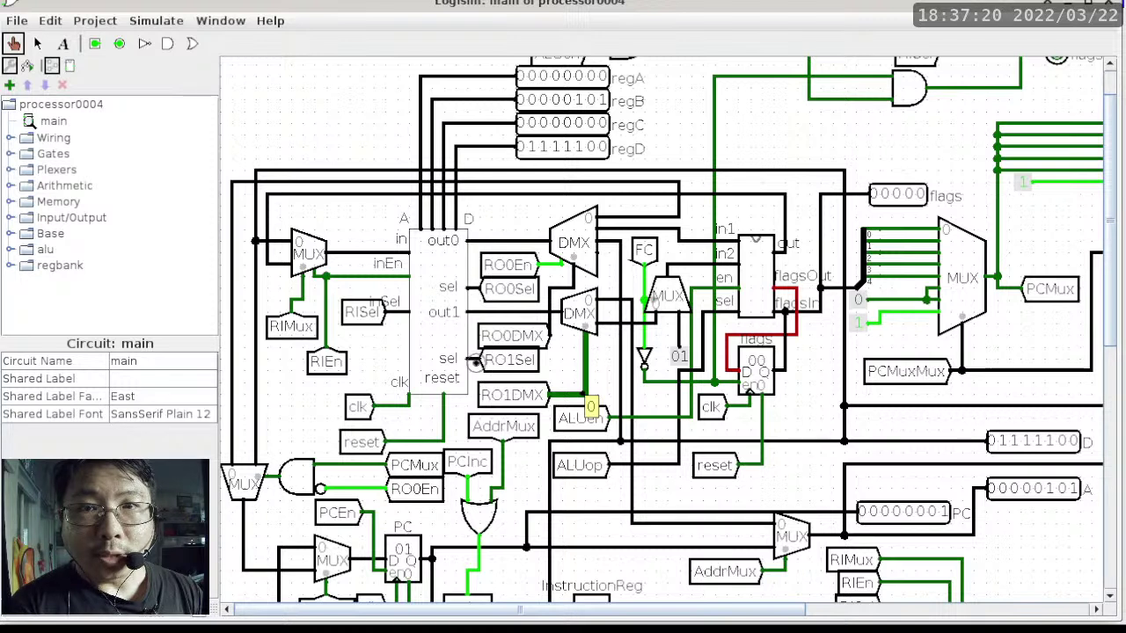
pyautogui.click(474, 359)
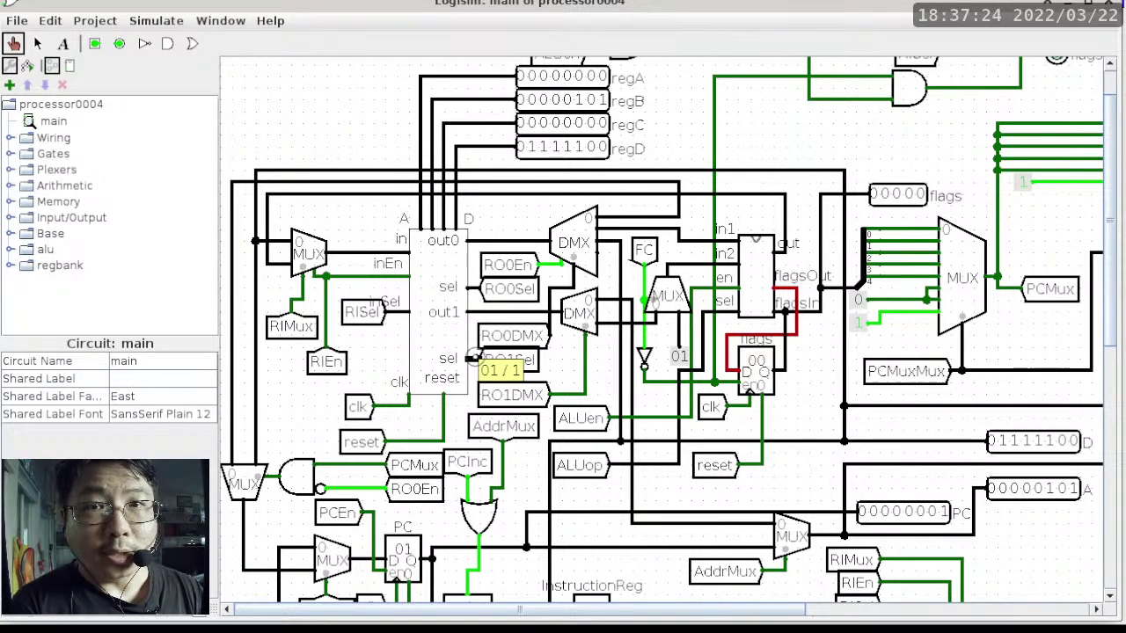
pyautogui.hotkey('alt', 'Tab')
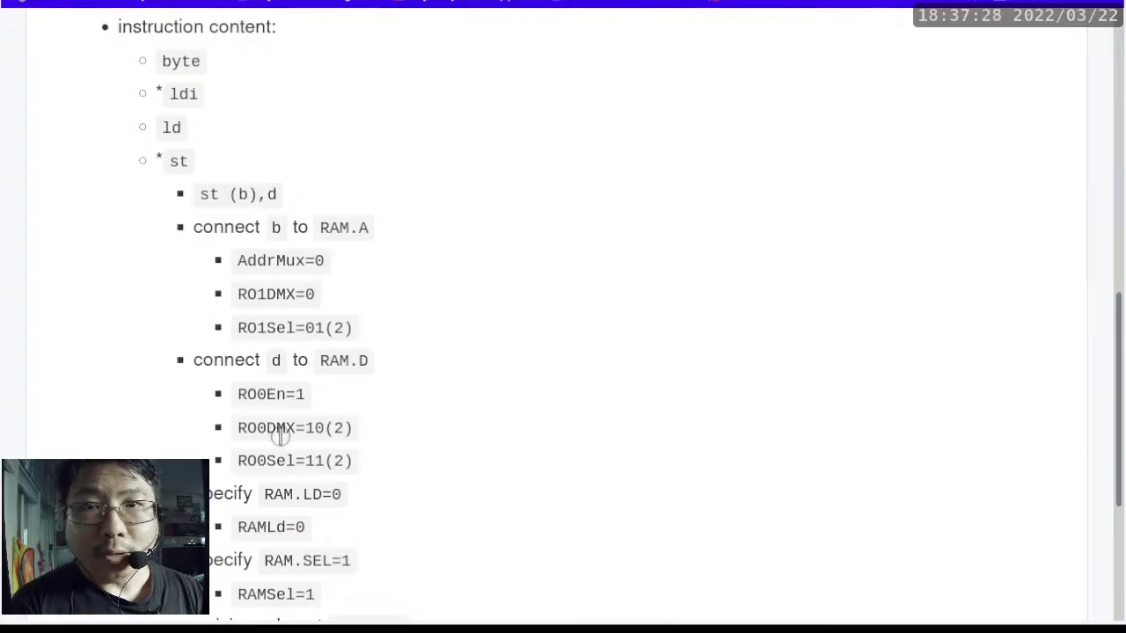
pyautogui.hotkey('alt', 'Tab')
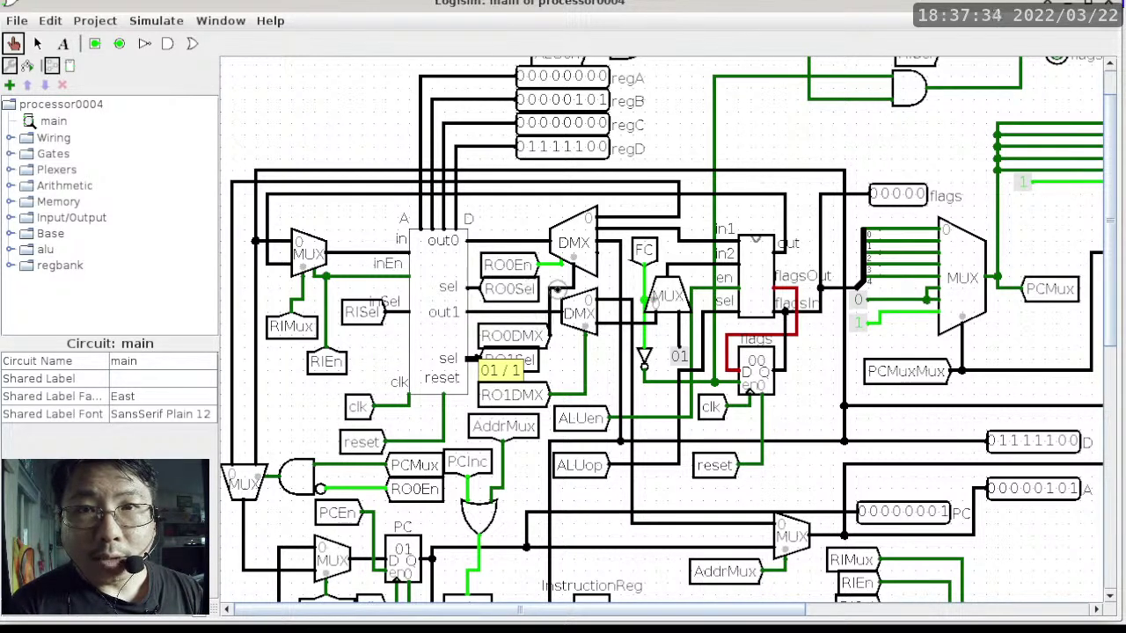
pyautogui.click(560, 288)
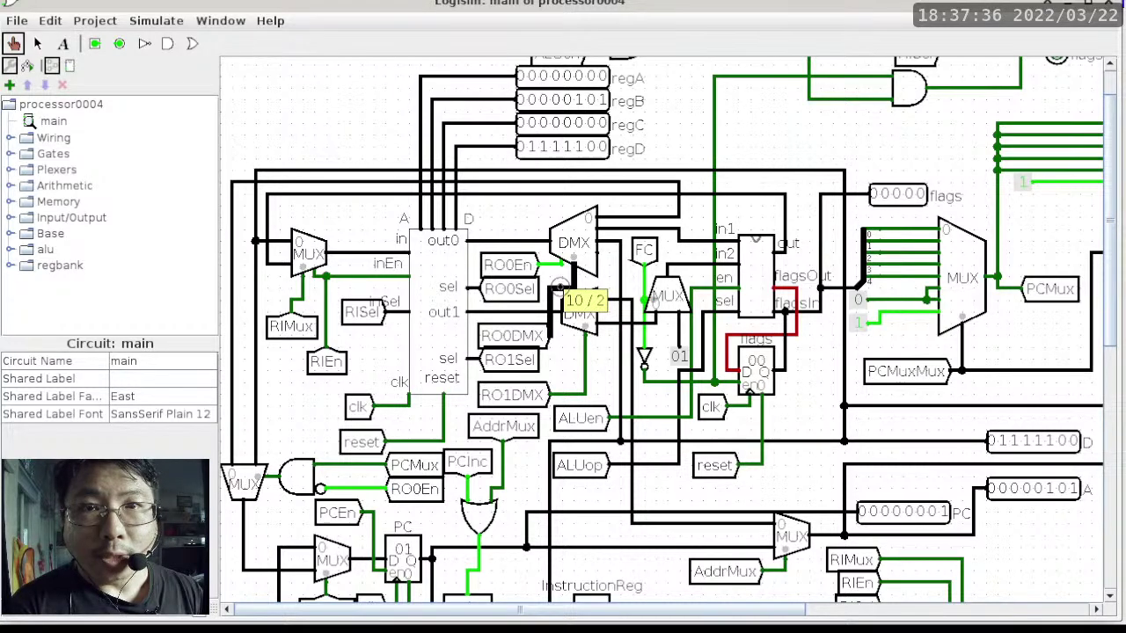
# Check the notes' RO0Sel entry against the value probed on the register bank's out0 select wire in Logisim
pyautogui.hotkey('alt', 'Tab')
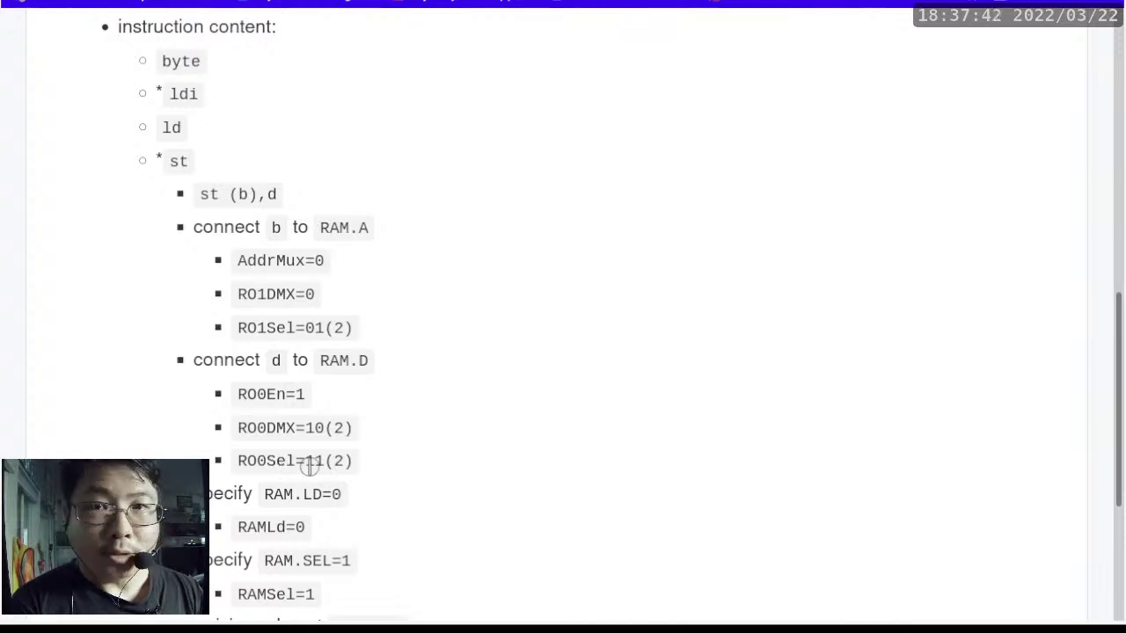
pyautogui.hotkey('alt', 'Tab')
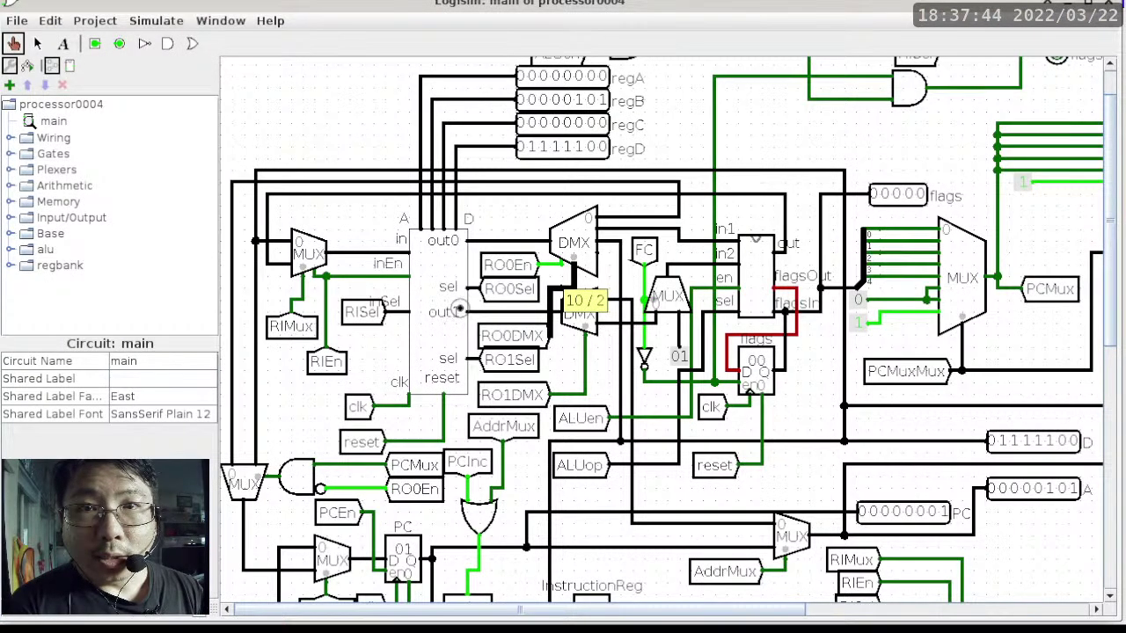
pyautogui.click(471, 289)
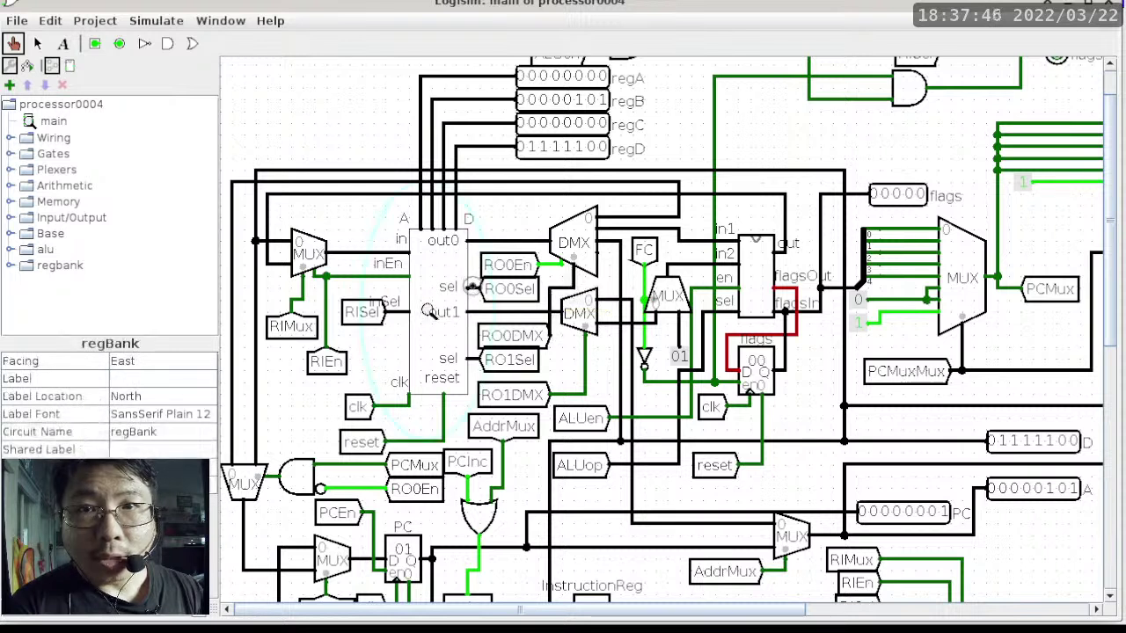
pyautogui.moveTo(472, 287)
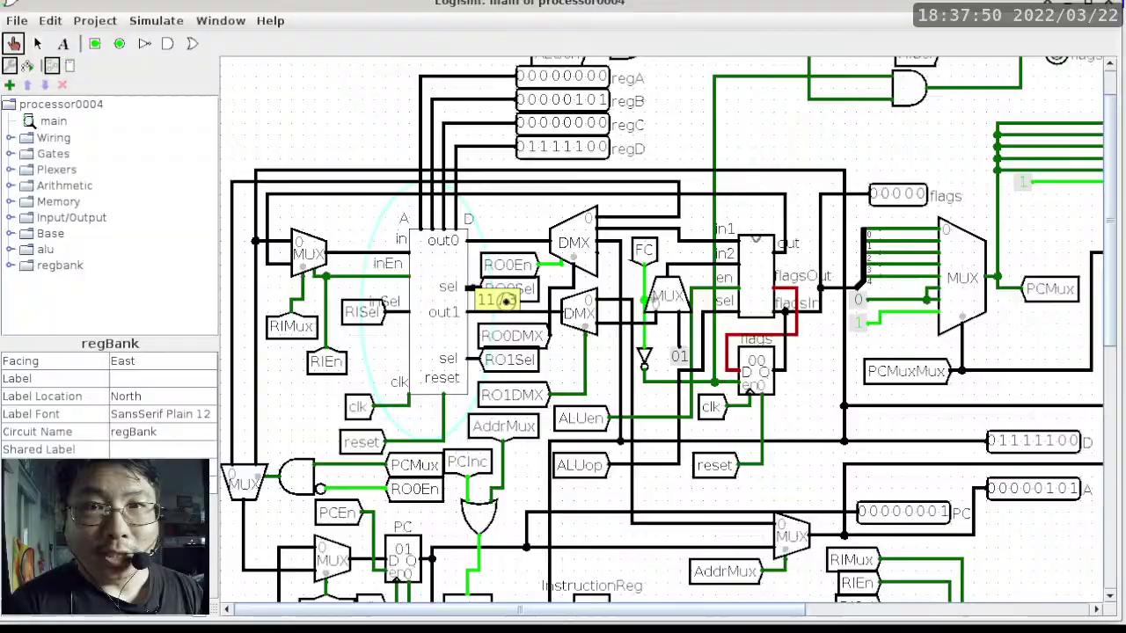
# Review the notes' RAM control entries, then examine RAMSel and RAMLd at the microcode ROM's splitter in Logisim and probe the ucodeData wire
pyautogui.hotkey('alt', 'Tab')
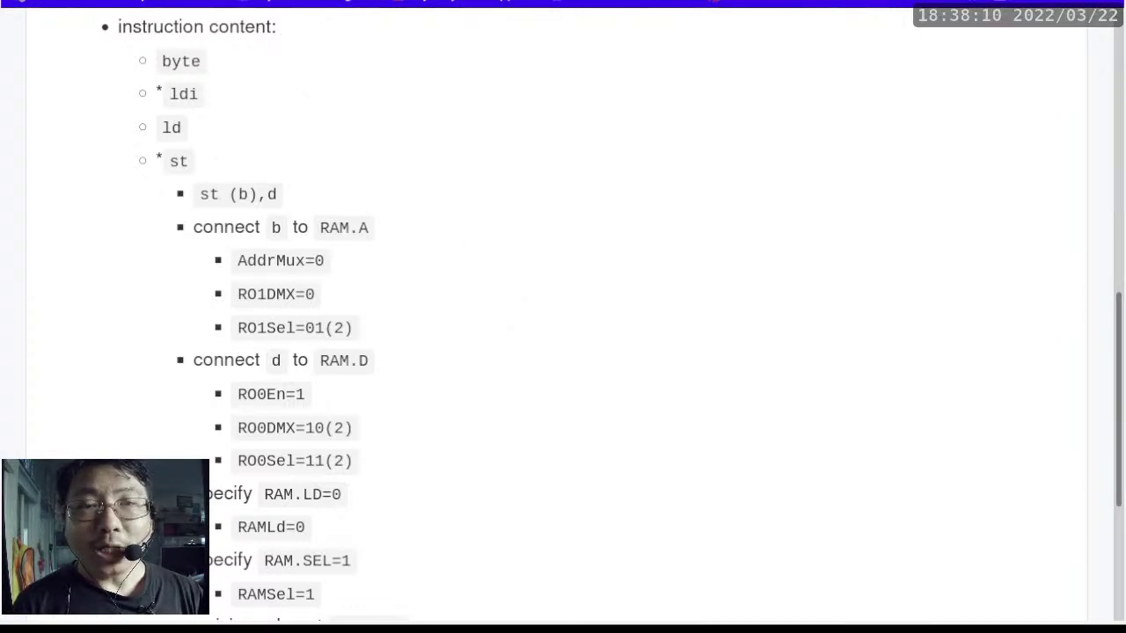
pyautogui.hotkey('alt', 'Tab')
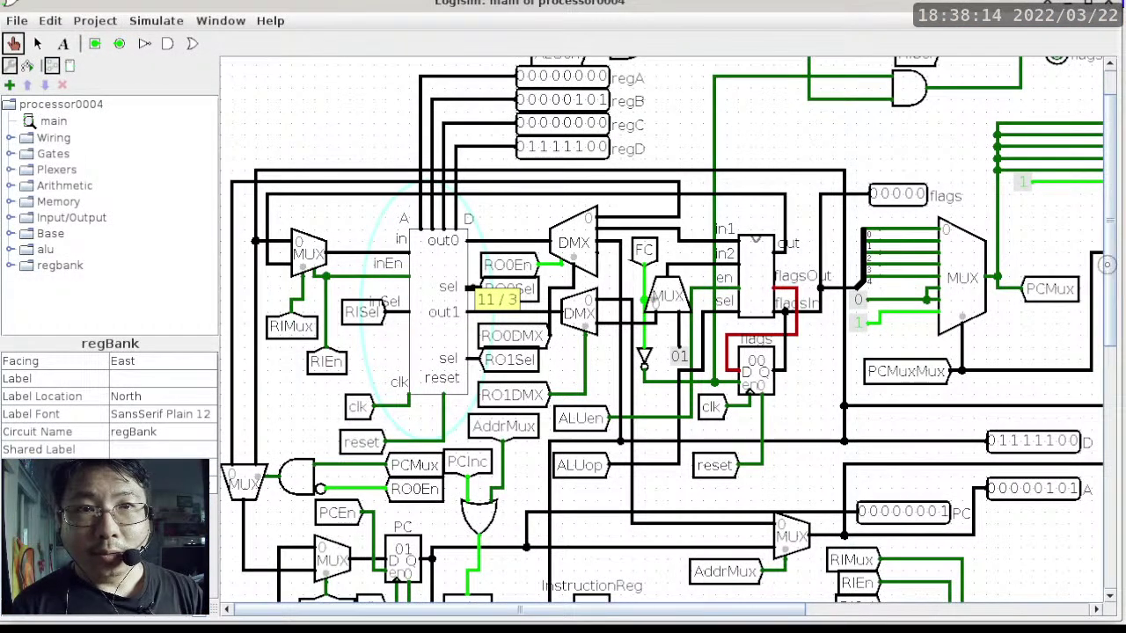
pyautogui.moveTo(1107, 264); pyautogui.dragTo(1115, 511)
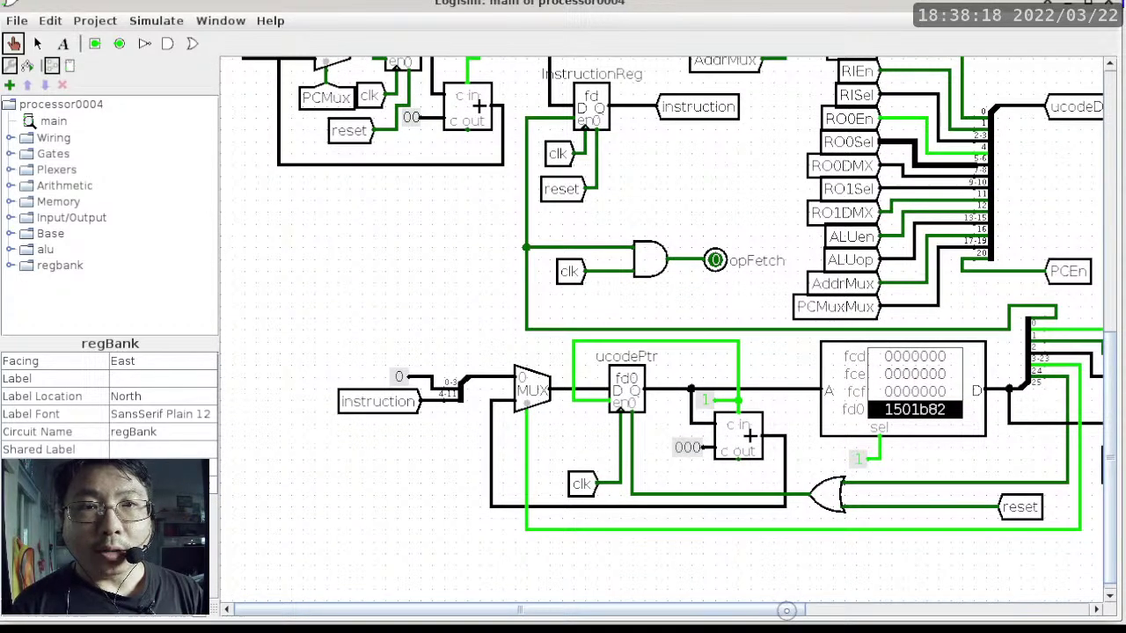
pyautogui.moveTo(786, 610); pyautogui.dragTo(906, 605)
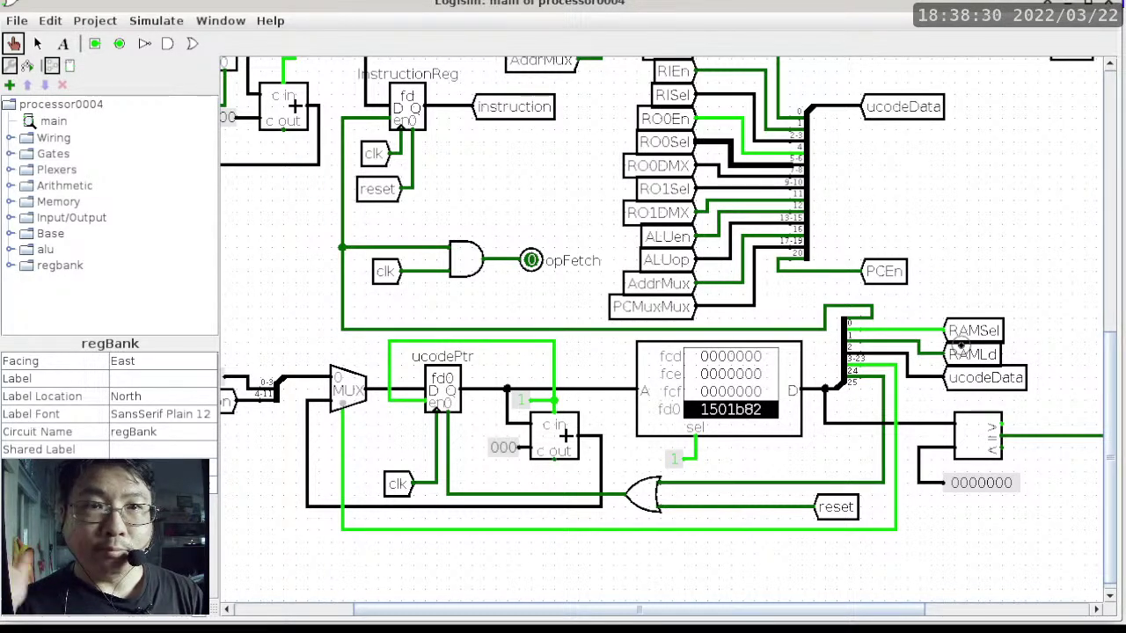
pyautogui.click(930, 378)
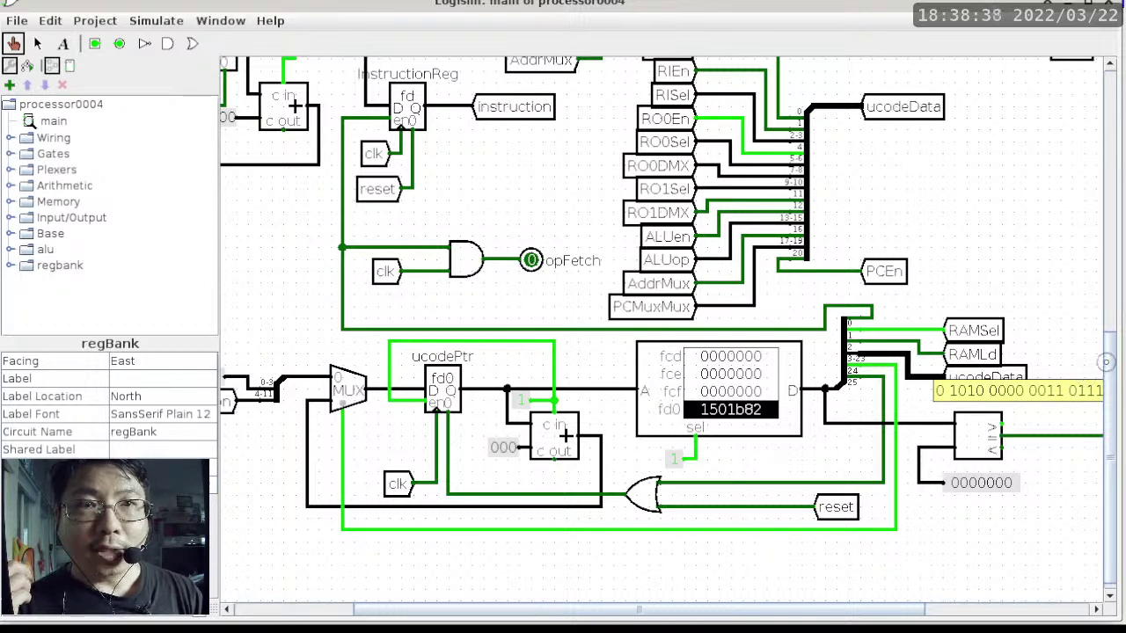
# Examine the ucodeData control signals and inspect the RAM cell at address 00
pyautogui.scroll(2, 1100, 331)
pyautogui.scroll(1, 1100, 332)
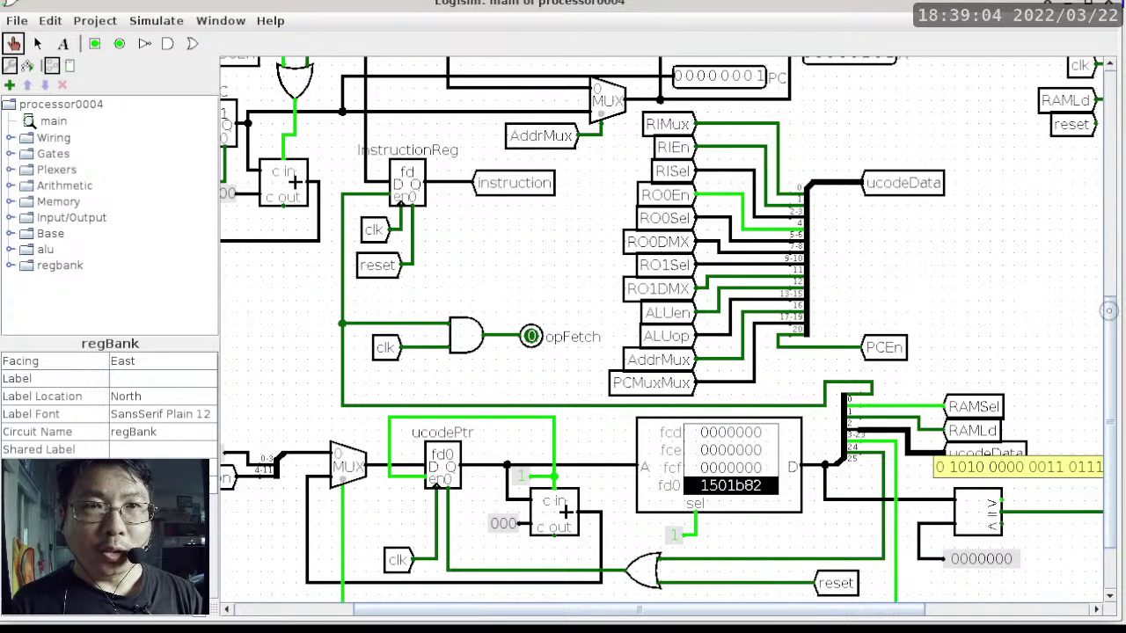
pyautogui.moveTo(1109, 303); pyautogui.dragTo(1096, 188)
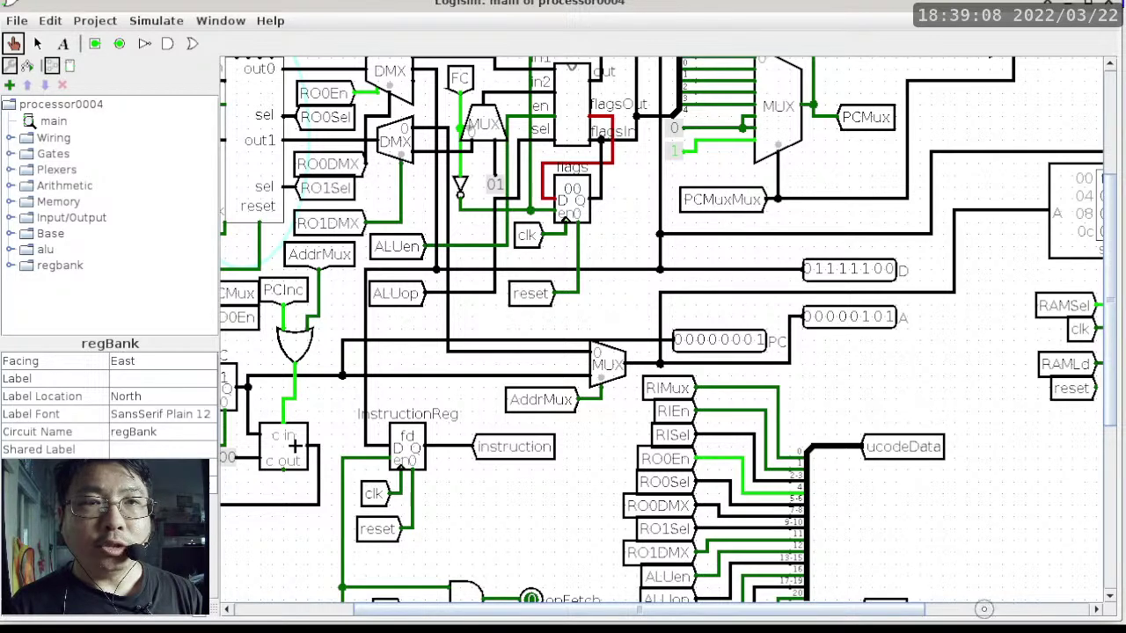
pyautogui.click(985, 609)
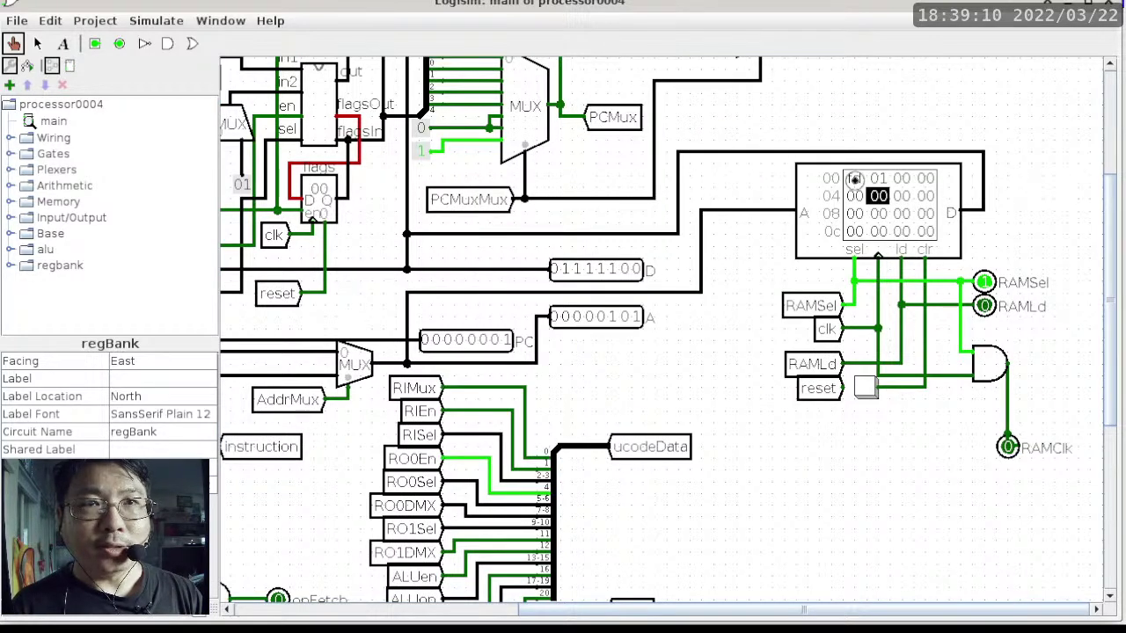
pyautogui.click(853, 179)
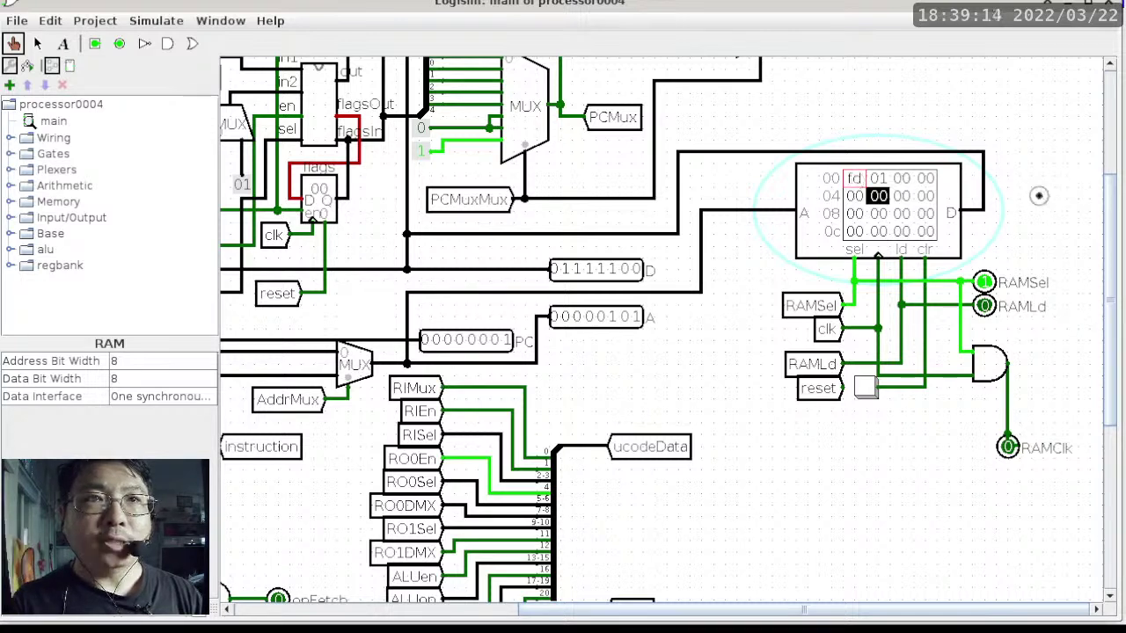
# Inspect the microcode ROM word at address fd0 and its output splitter
pyautogui.scroll(-10, 1110, 203)
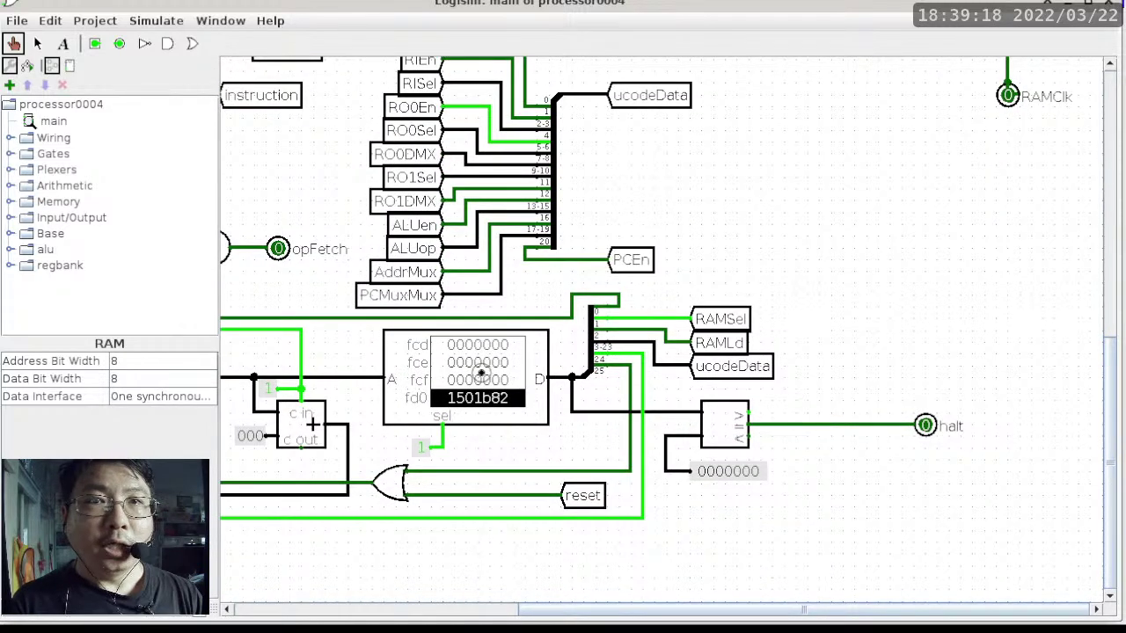
pyautogui.click(474, 399)
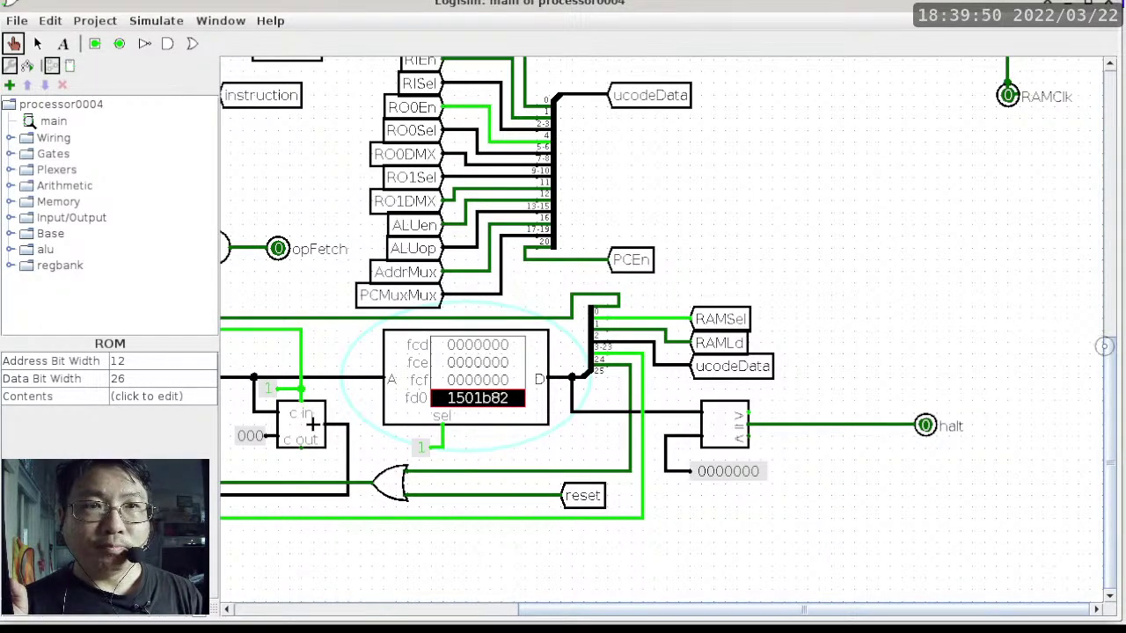
pyautogui.moveTo(1115, 333); pyautogui.dragTo(1116, 235)
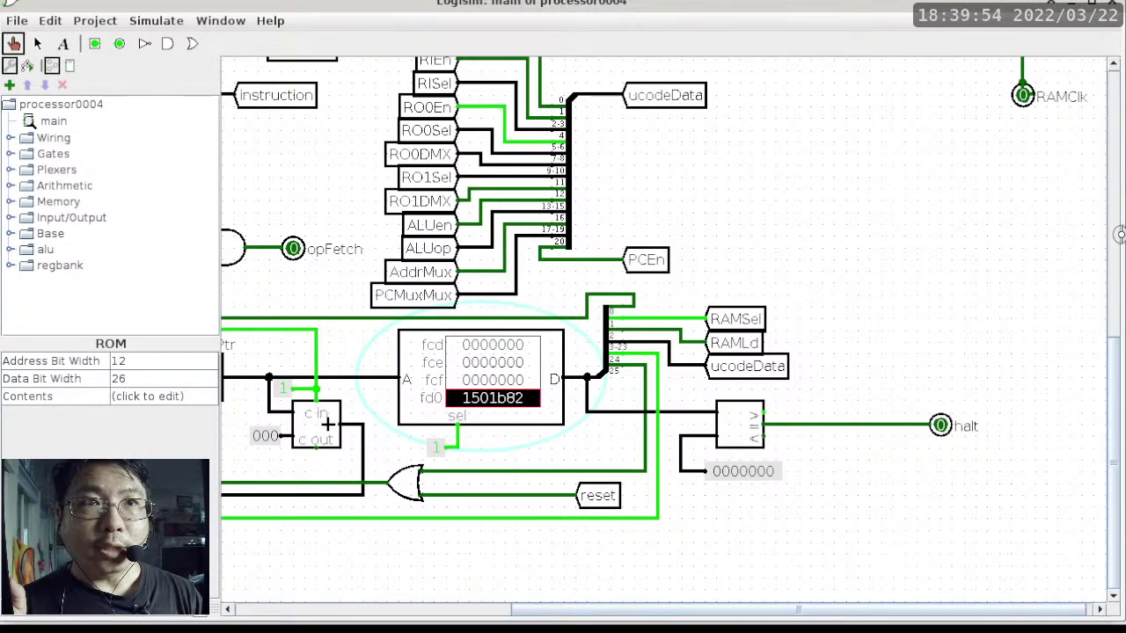
# Recheck the st (b),d entries in the notes and trace the Logisim circuit from ucodePtr through the register bank to the RAM's data port
pyautogui.hotkey('alt', 'Tab')
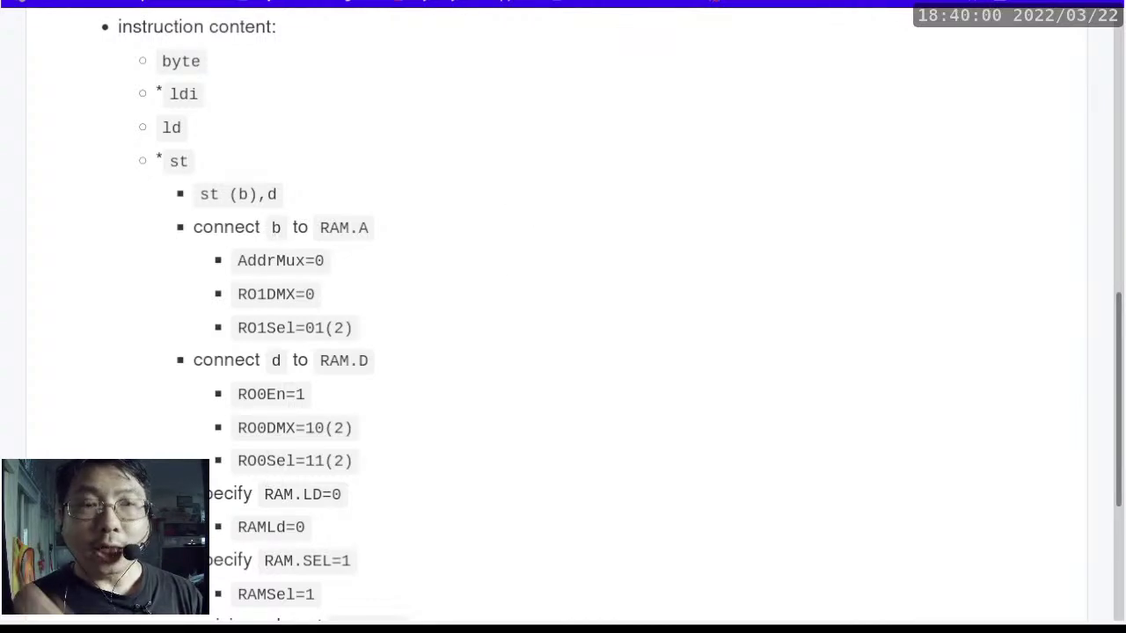
pyautogui.hotkey('alt', 'Tab')
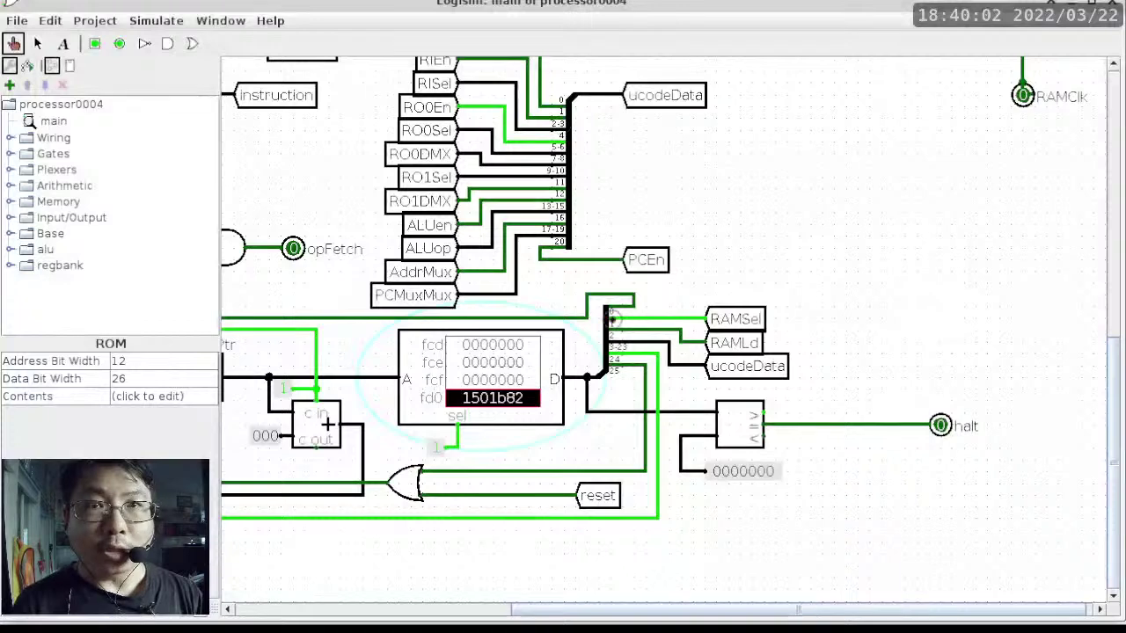
pyautogui.click(404, 606)
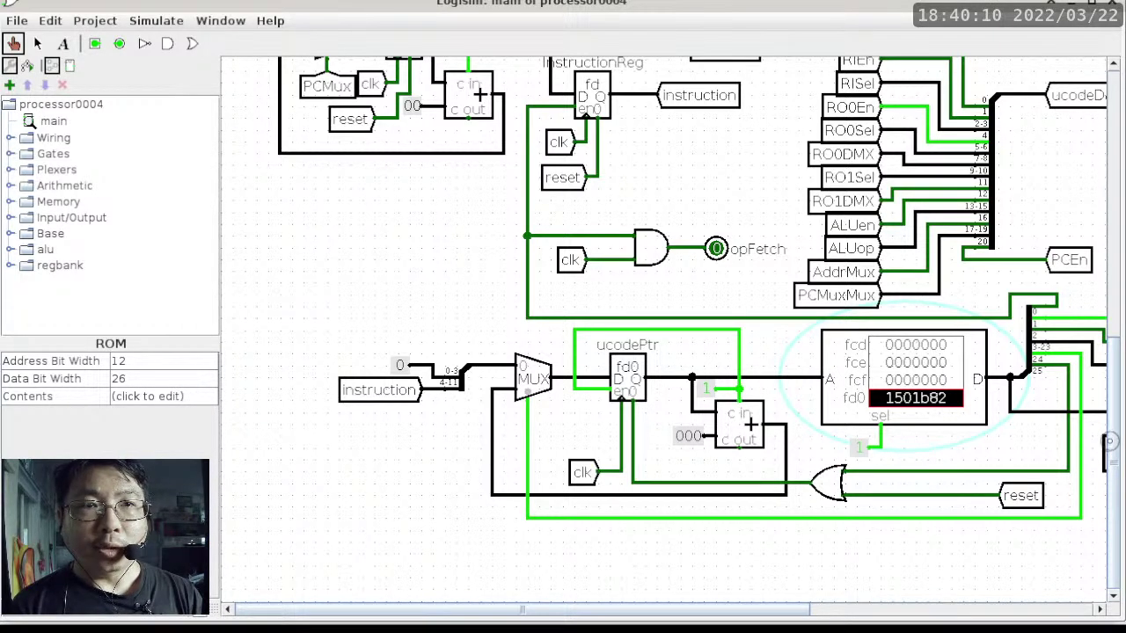
pyautogui.scroll(5, 1091, 329)
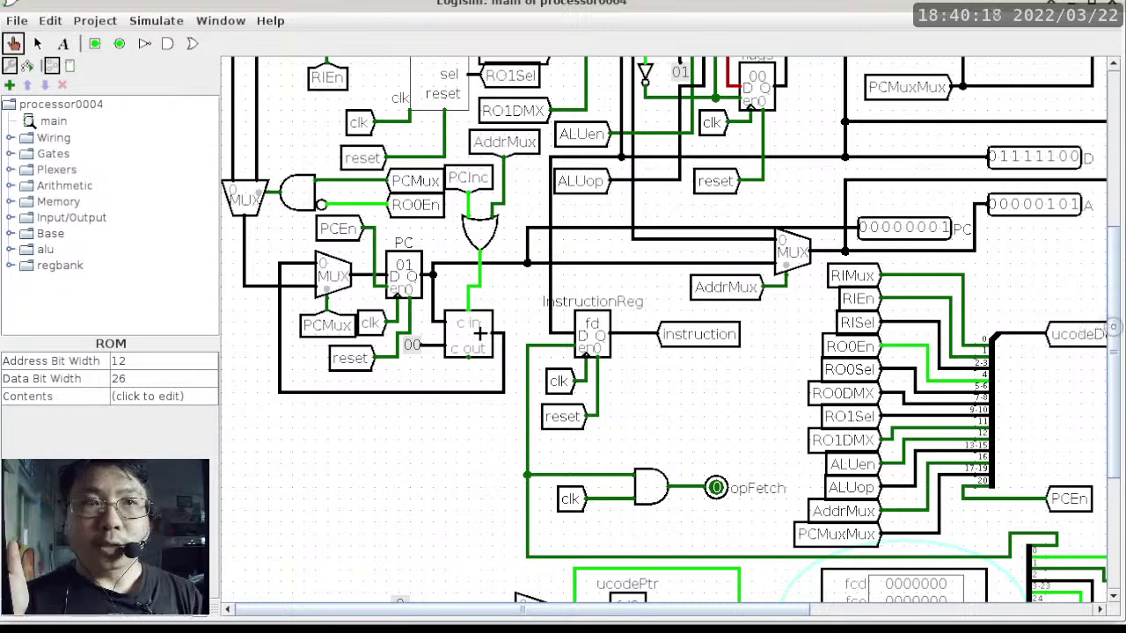
pyautogui.moveTo(1112, 325); pyautogui.dragTo(1095, 165)
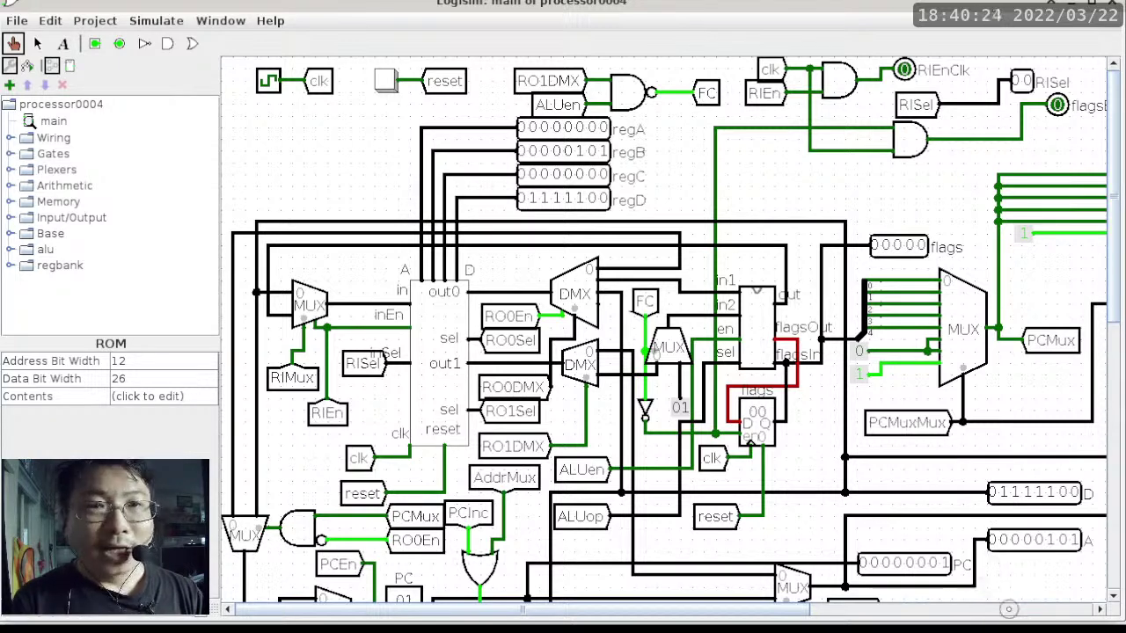
pyautogui.click(1008, 608)
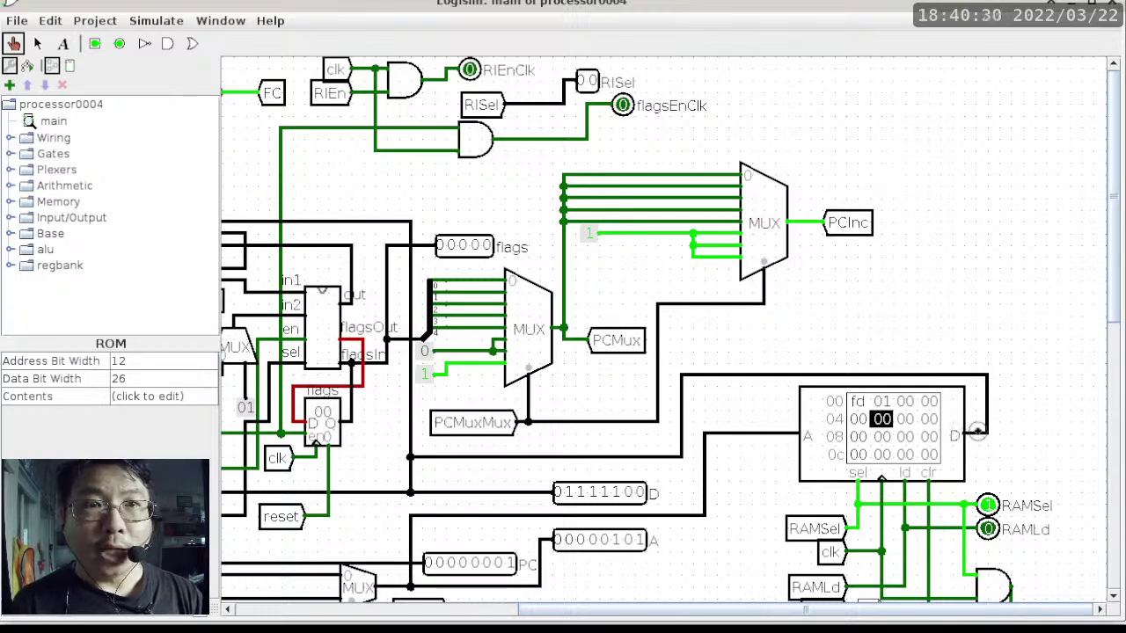
# Probe the RAM's data and address wires and examine its select, load and clock signals
pyautogui.click(977, 432)
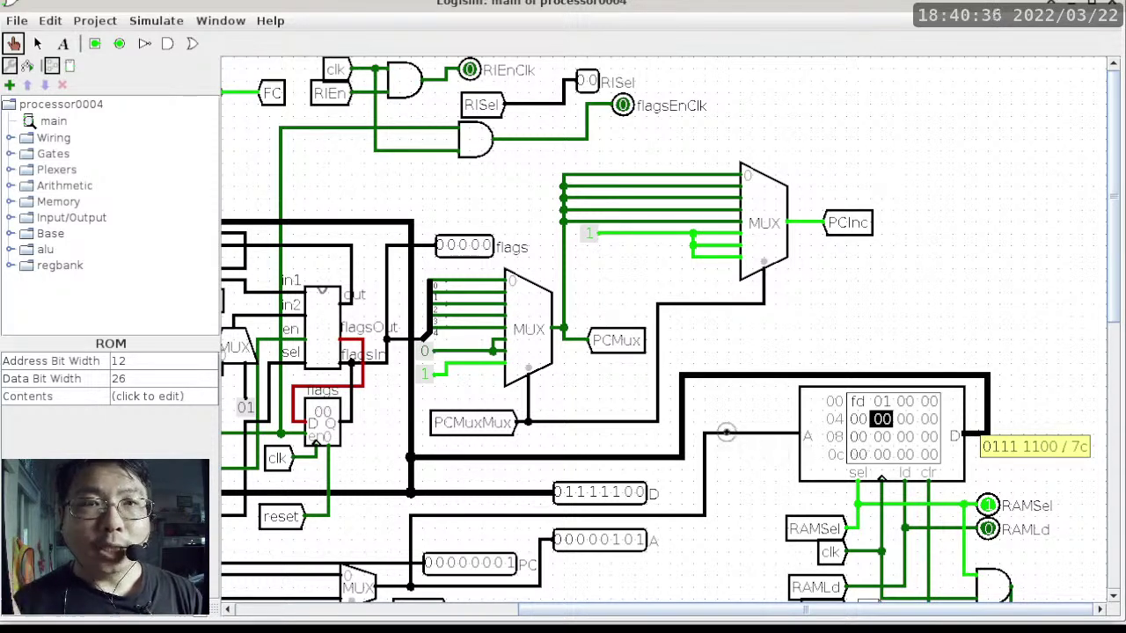
pyautogui.click(725, 432)
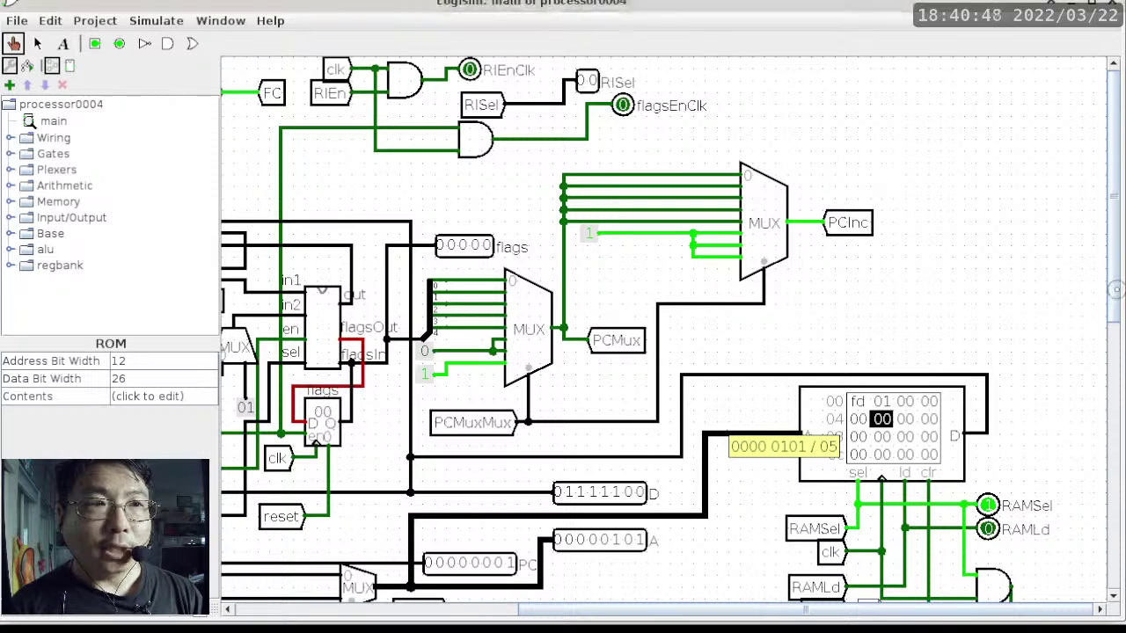
pyautogui.moveTo(1116, 283); pyautogui.dragTo(1117, 333)
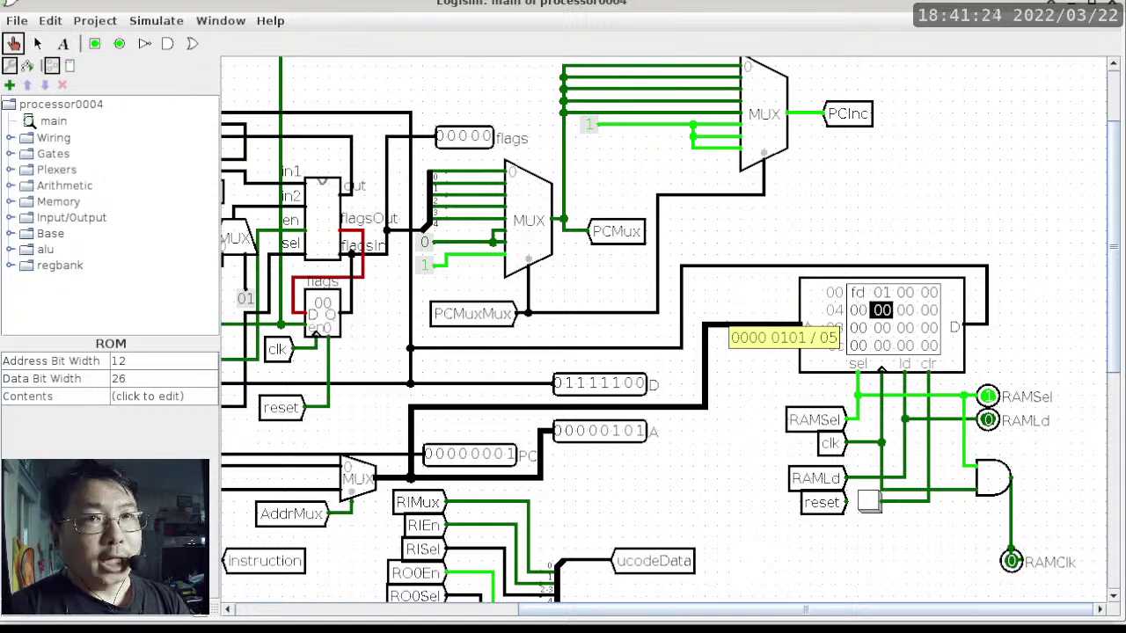
# Compare the microcode ROM's RAMSel, RAMLd and ucodeData outputs with the control inputs at the RAM
pyautogui.scroll(-8, 1063, 476)
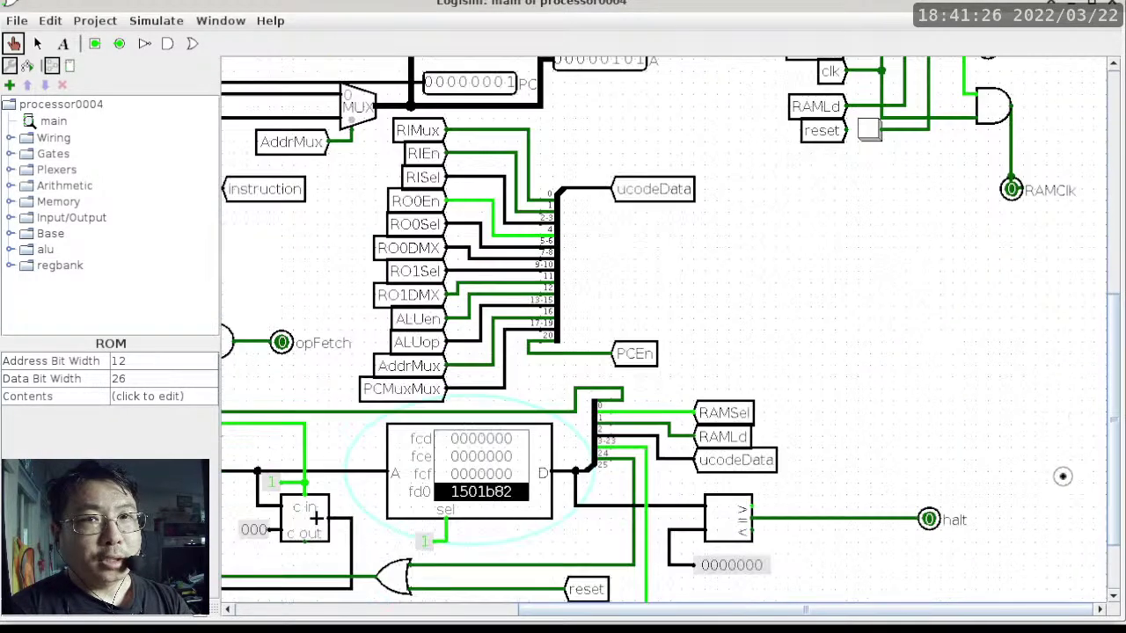
pyautogui.scroll(-1, 1062, 476)
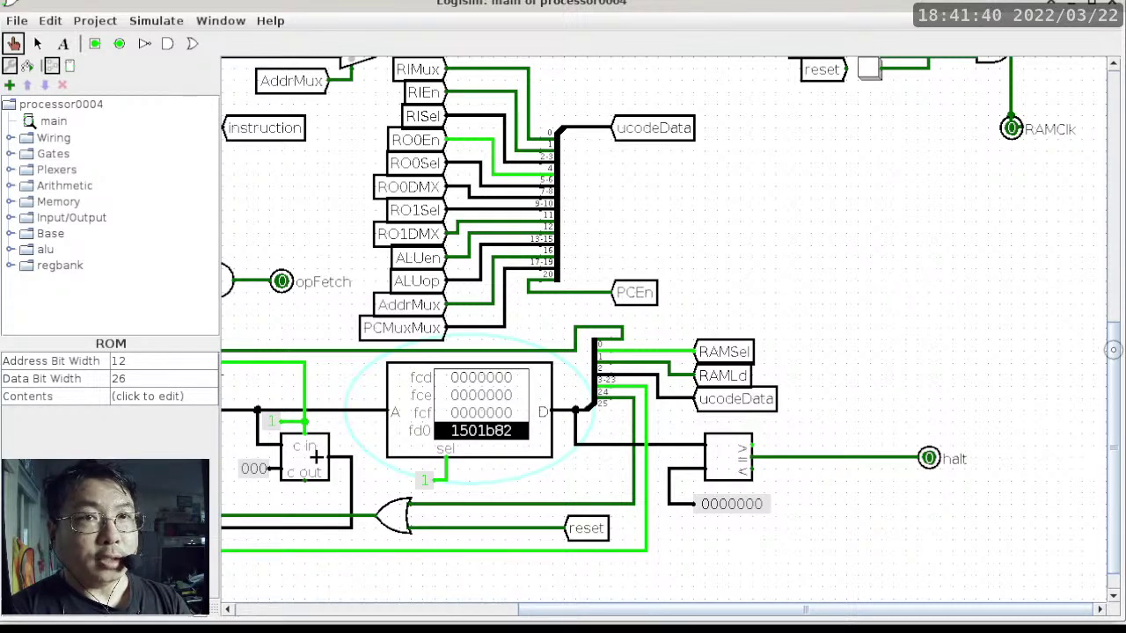
pyautogui.moveTo(1113, 351); pyautogui.dragTo(1113, 203)
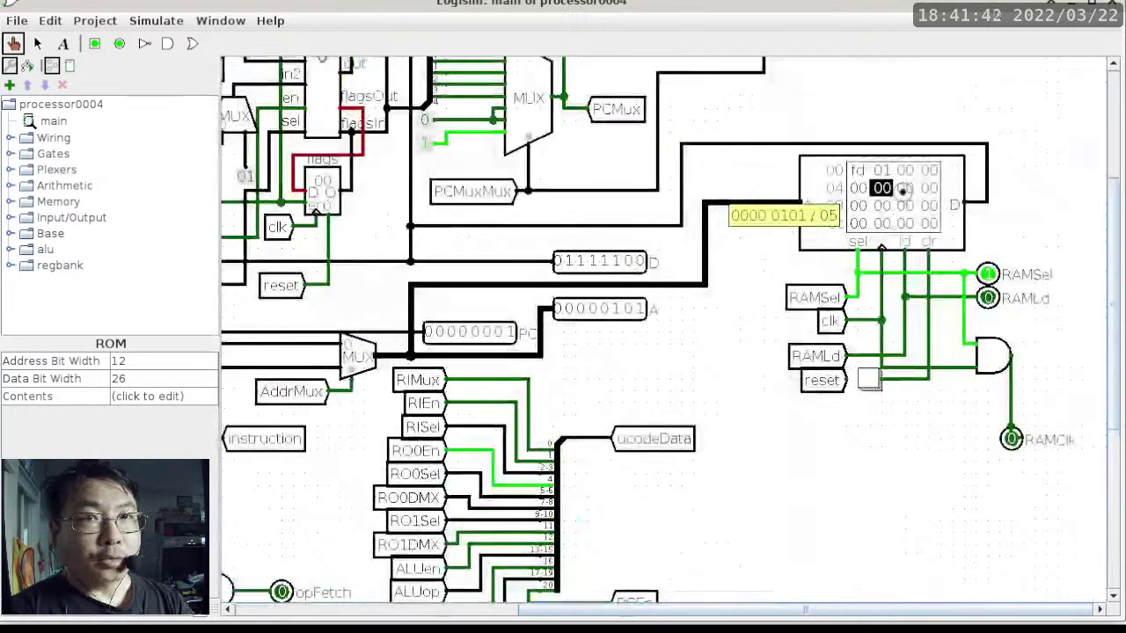
pyautogui.moveTo(1113, 203); pyautogui.dragTo(1101, 408)
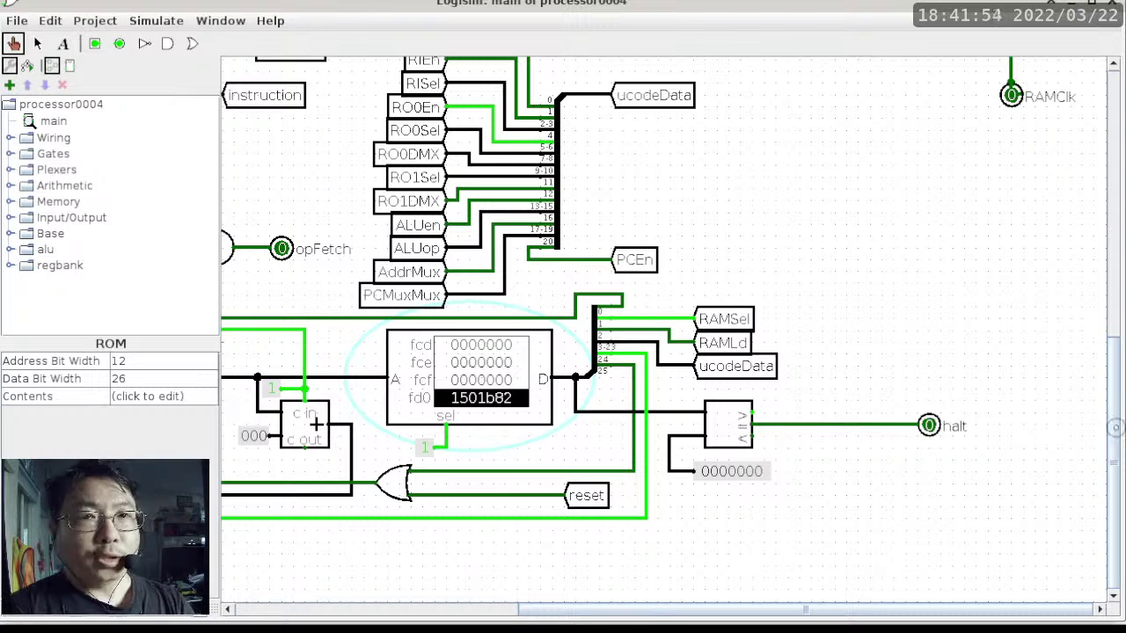
pyautogui.moveTo(1115, 430); pyautogui.dragTo(1110, 236)
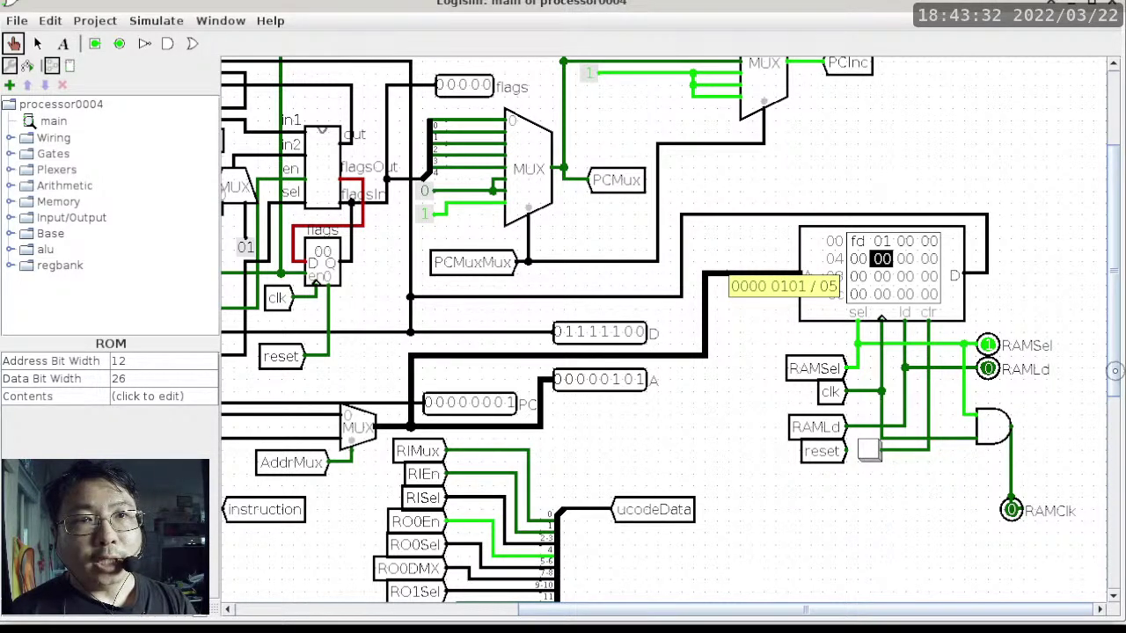
pyautogui.moveTo(1111, 370); pyautogui.dragTo(1110, 518)
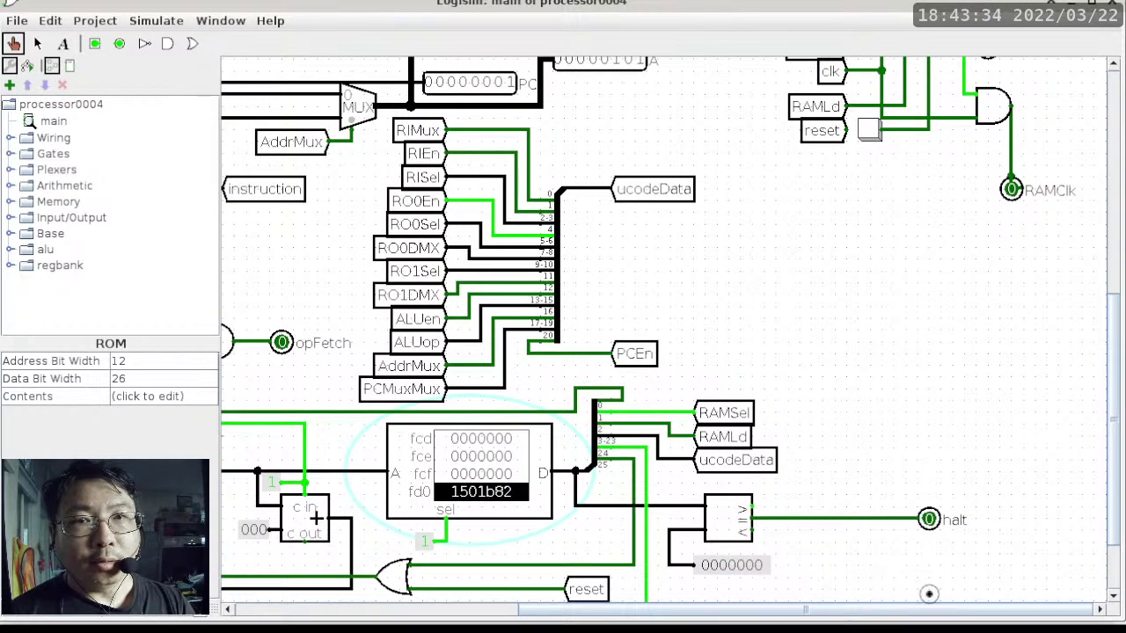
pyautogui.moveTo(914, 607); pyautogui.dragTo(658, 607)
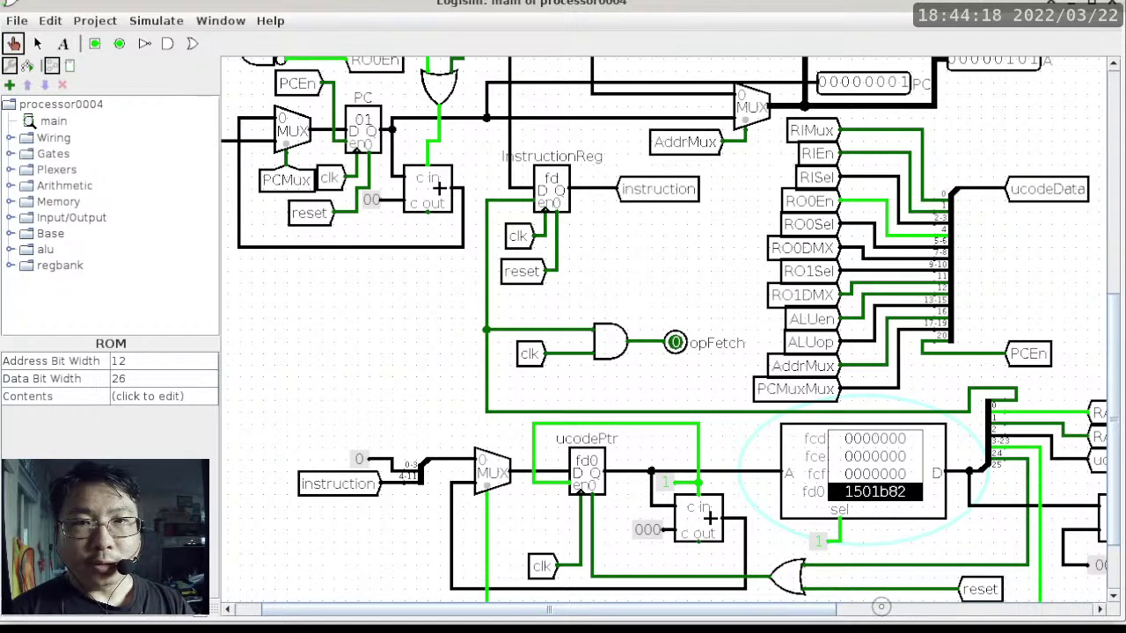
pyautogui.hscroll(5, 880, 606)
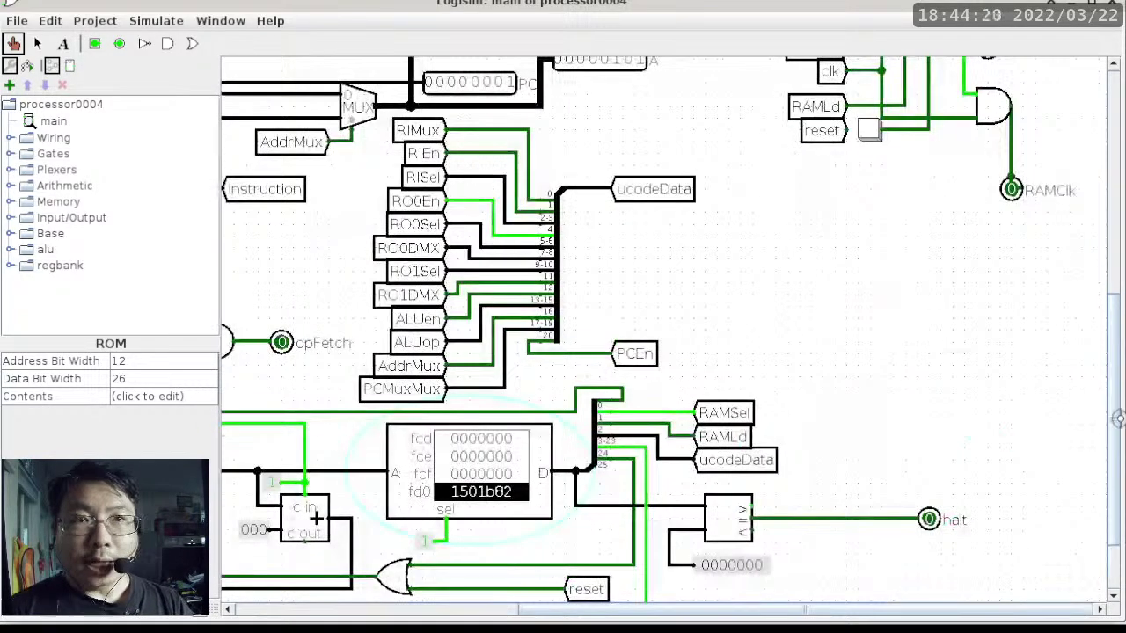
# Advance the simulation one clock tick at the RAM to store the data in the cell at address 05
pyautogui.scroll(1, 1111, 370)
pyautogui.scroll(4, 1111, 370)
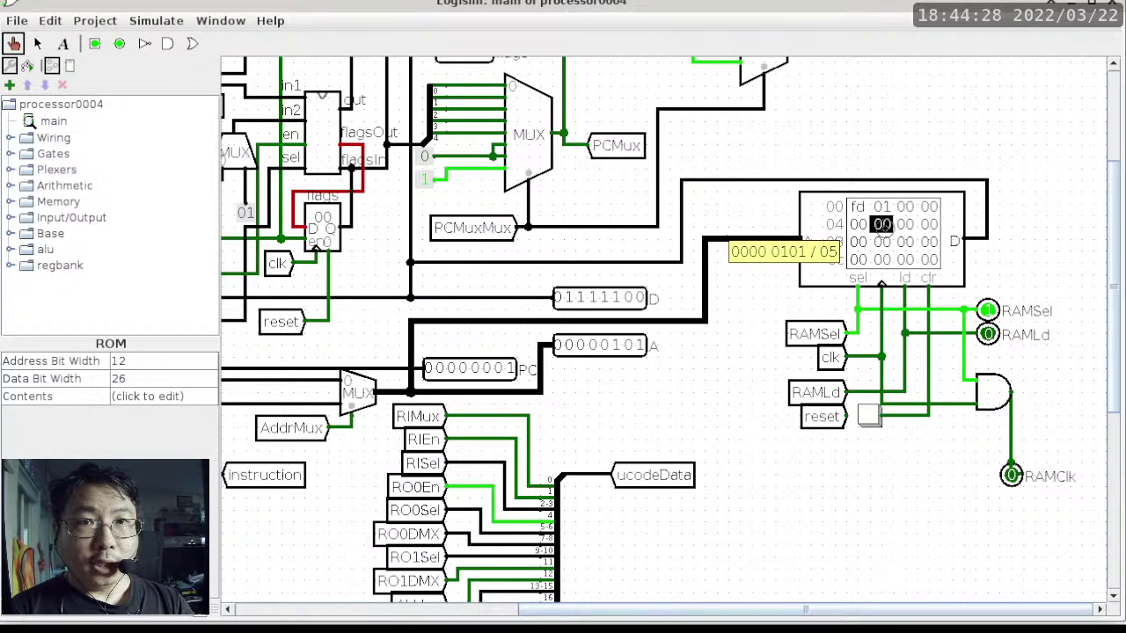
pyautogui.hotkey('ctrl', 't')
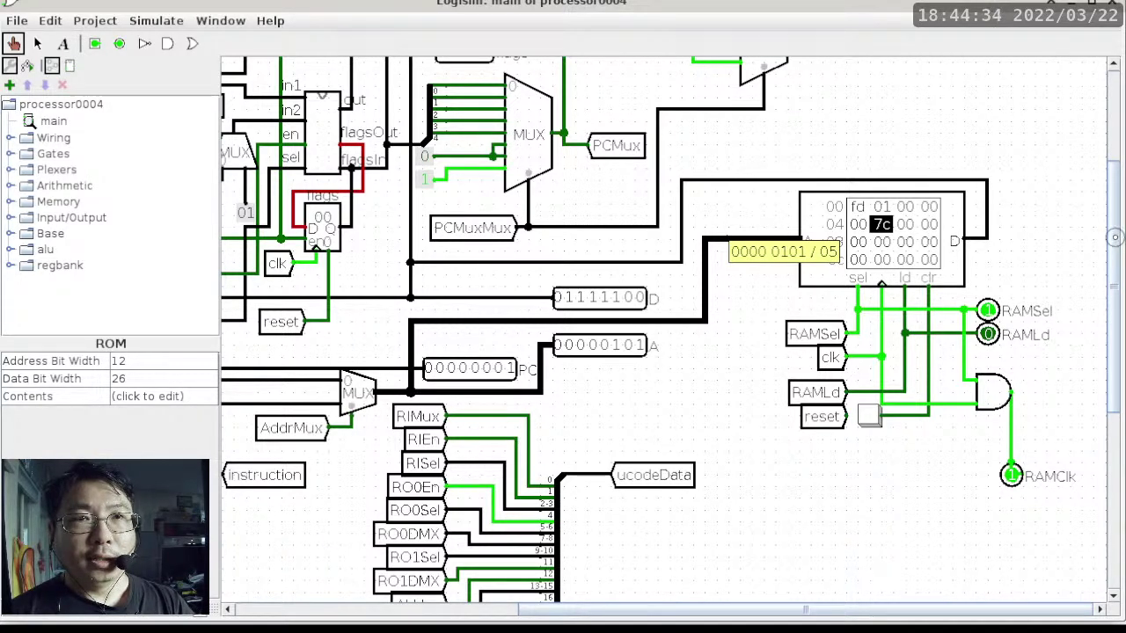
# Advance the simulation one more clock tick while watching ucodePtr and the microcode ROM
pyautogui.moveTo(1115, 235); pyautogui.dragTo(1115, 462)
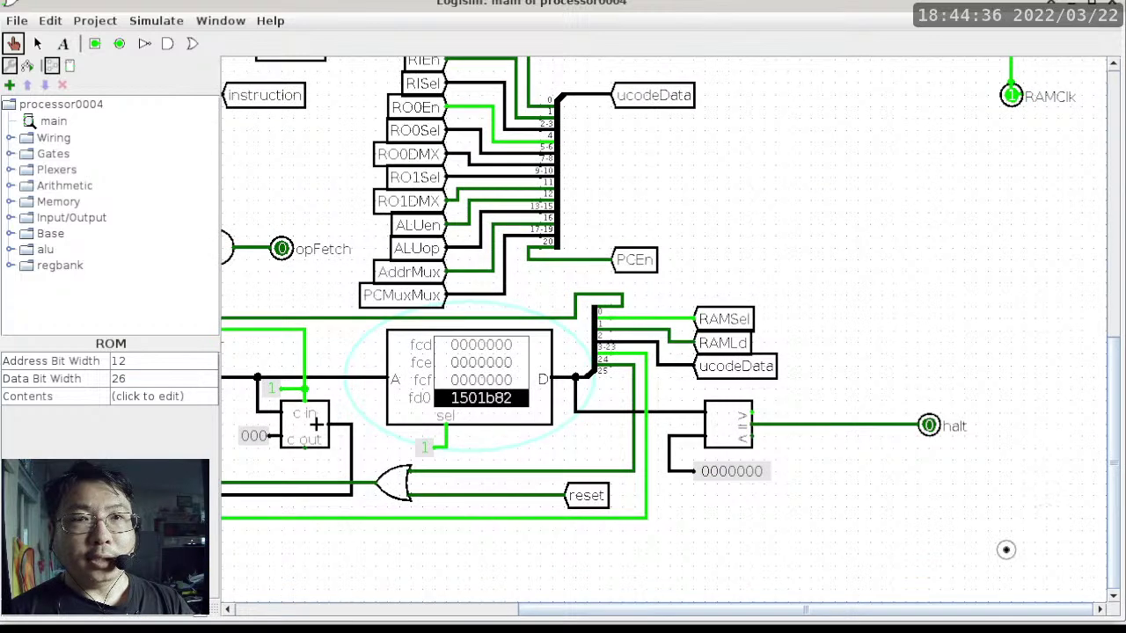
pyautogui.moveTo(986, 607); pyautogui.dragTo(726, 598)
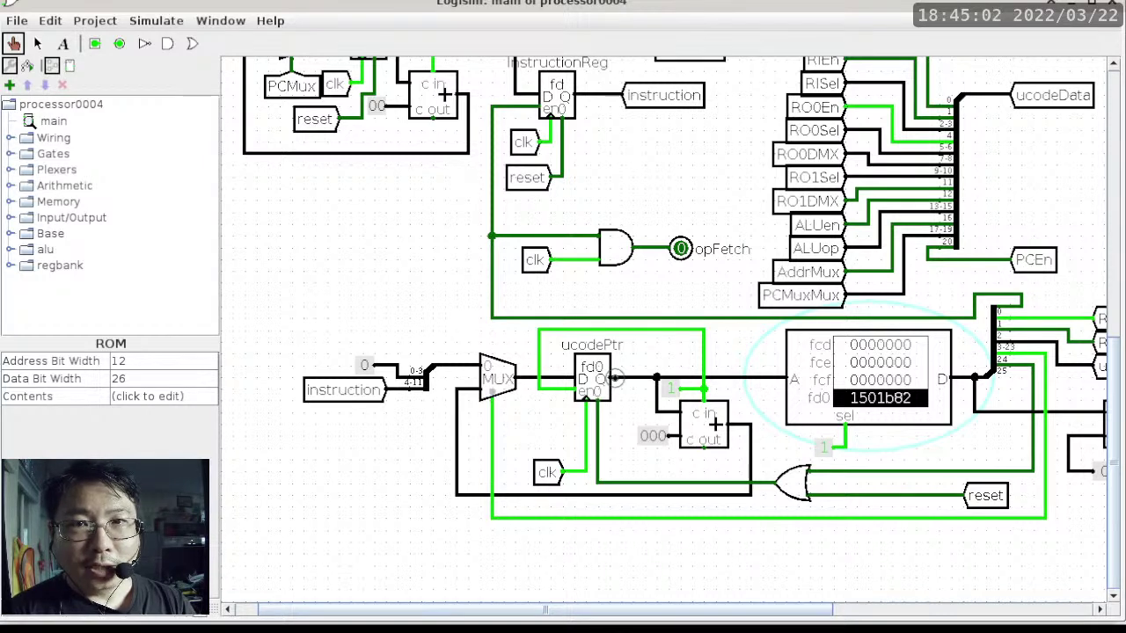
pyautogui.hotkey('ctrl', 't')
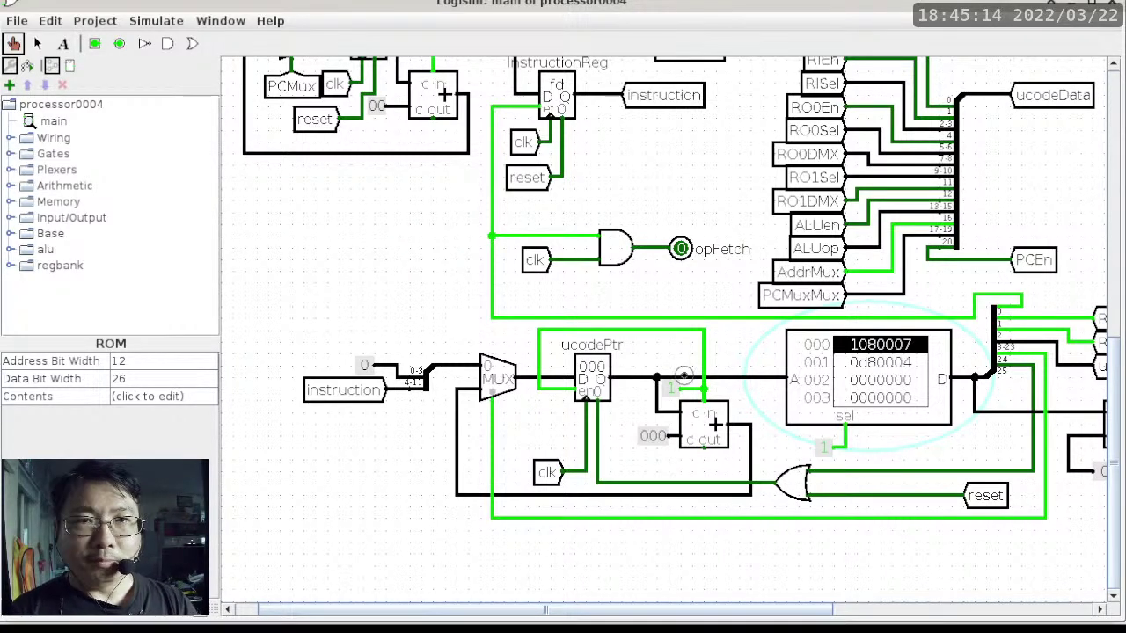
# Open the microcode ROM's contents in the hex editor and arrange its window so the table is in view
pyautogui.rightClick(879, 378)
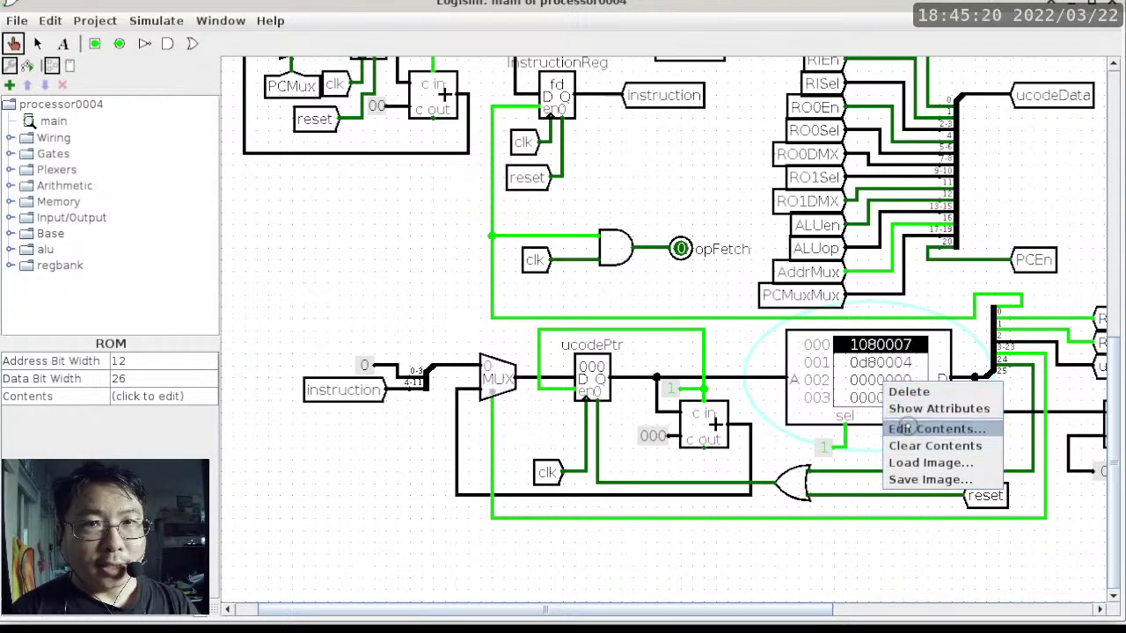
pyautogui.click(906, 428)
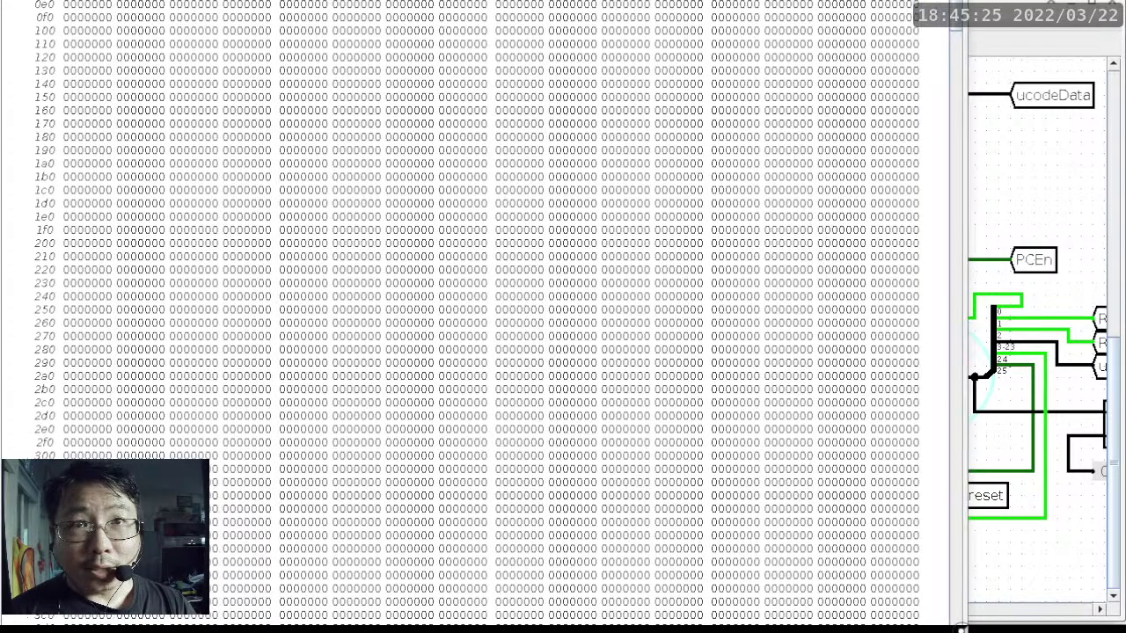
pyautogui.moveTo(924, 626); pyautogui.dragTo(884, 480)
pyautogui.moveTo(841, 413); pyautogui.dragTo(994, 198)
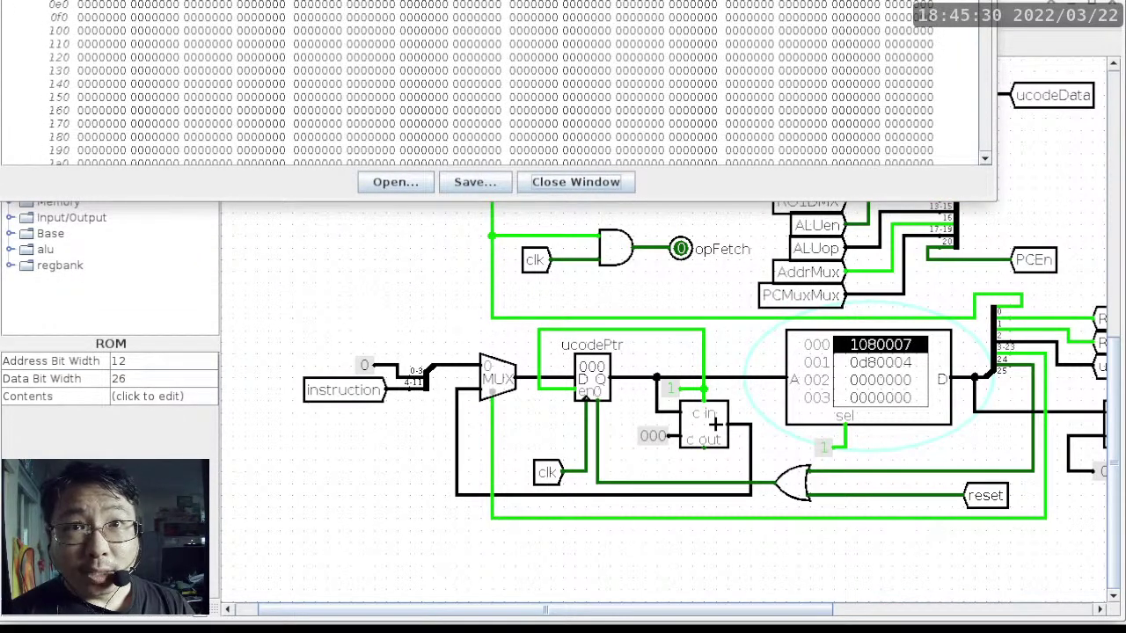
pyautogui.moveTo(875, 0); pyautogui.dragTo(968, 129)
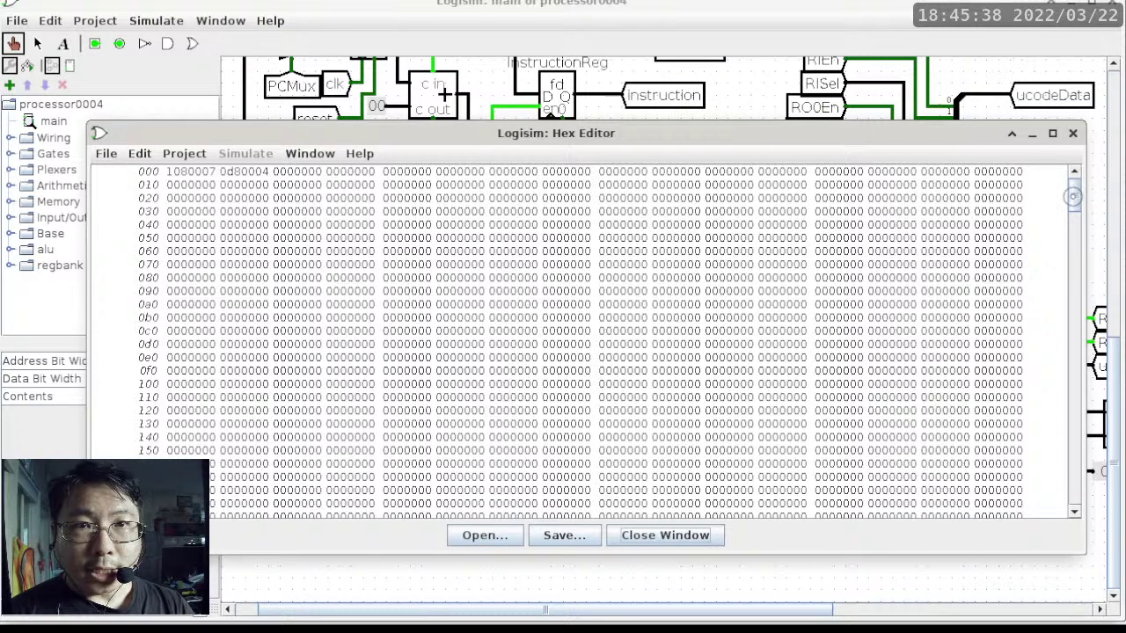
# Inspect the first two microcode words in row fd0 of the ROM contents
pyautogui.moveTo(1072, 196); pyautogui.dragTo(1071, 489)
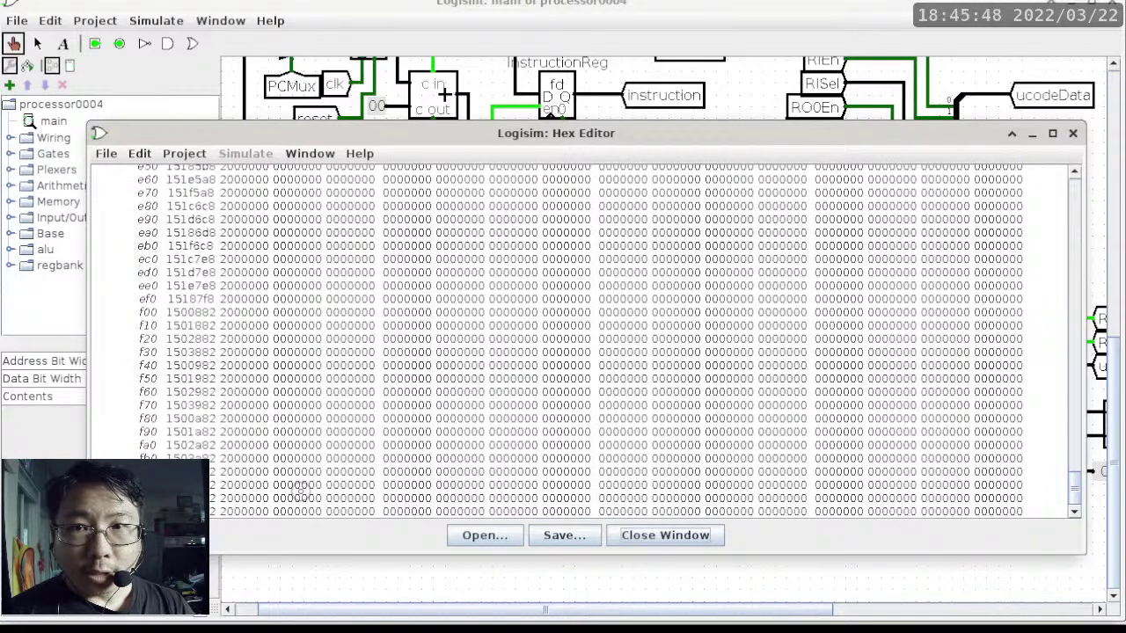
pyautogui.click(212, 484)
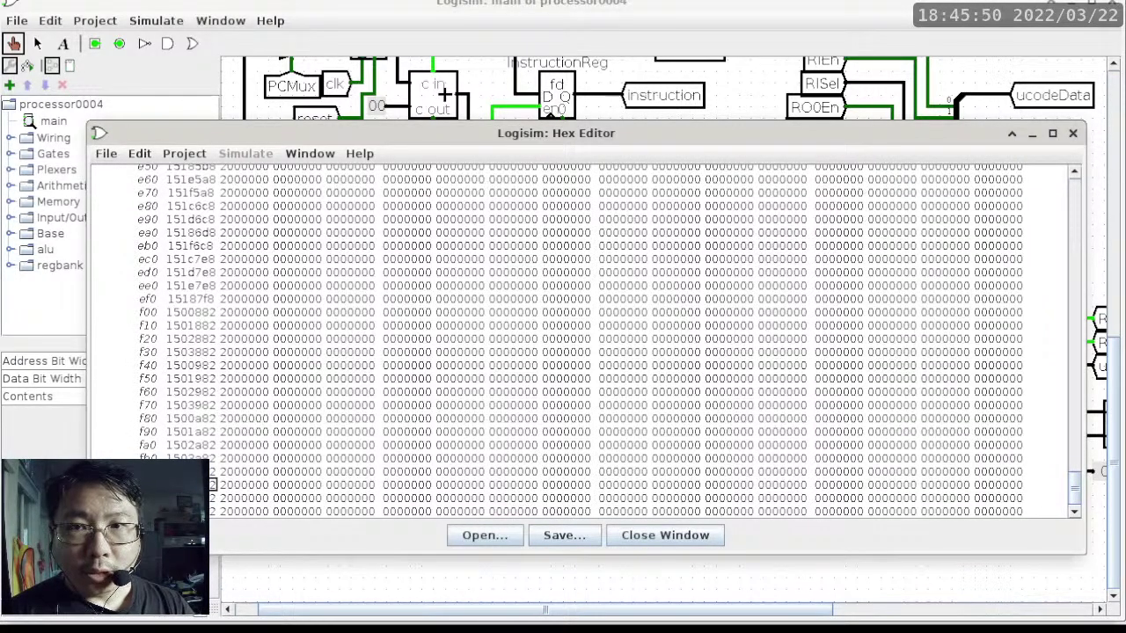
pyautogui.click(243, 485)
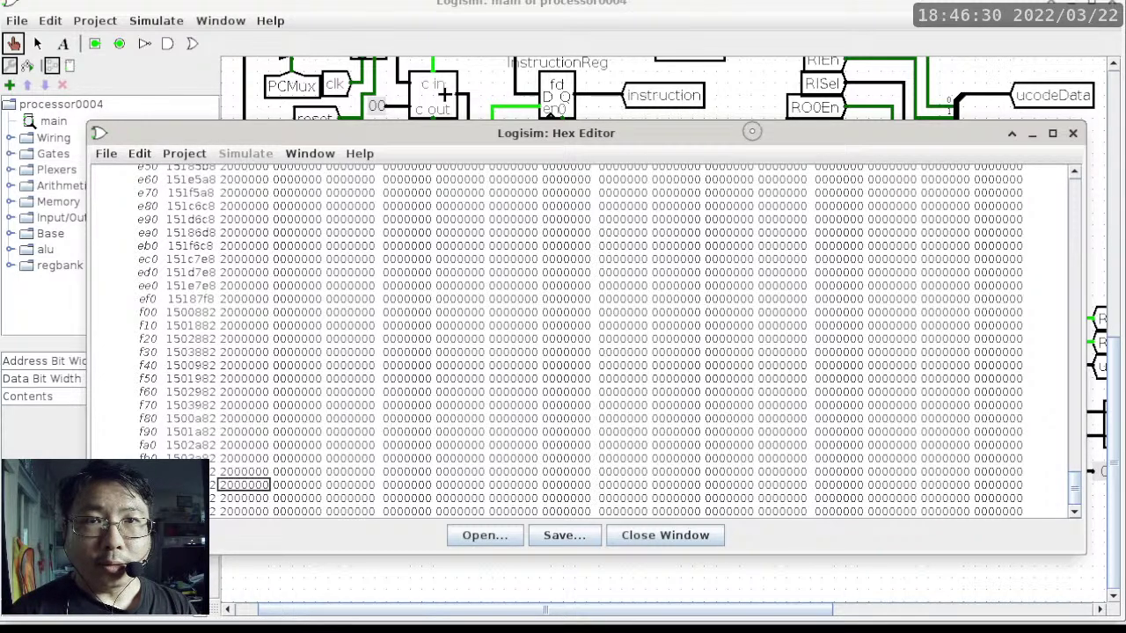
pyautogui.moveTo(752, 132); pyautogui.dragTo(760, 8)
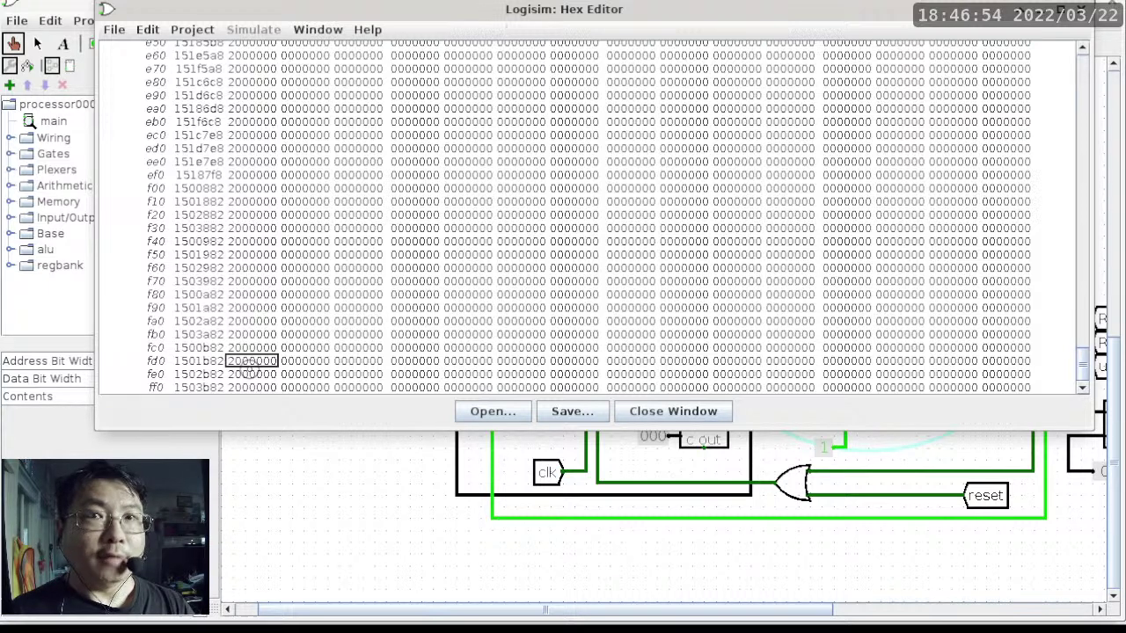
# Return to the circuit and probe the wires into and out of the OR gate that resets ucodePtr
pyautogui.click(351, 504)
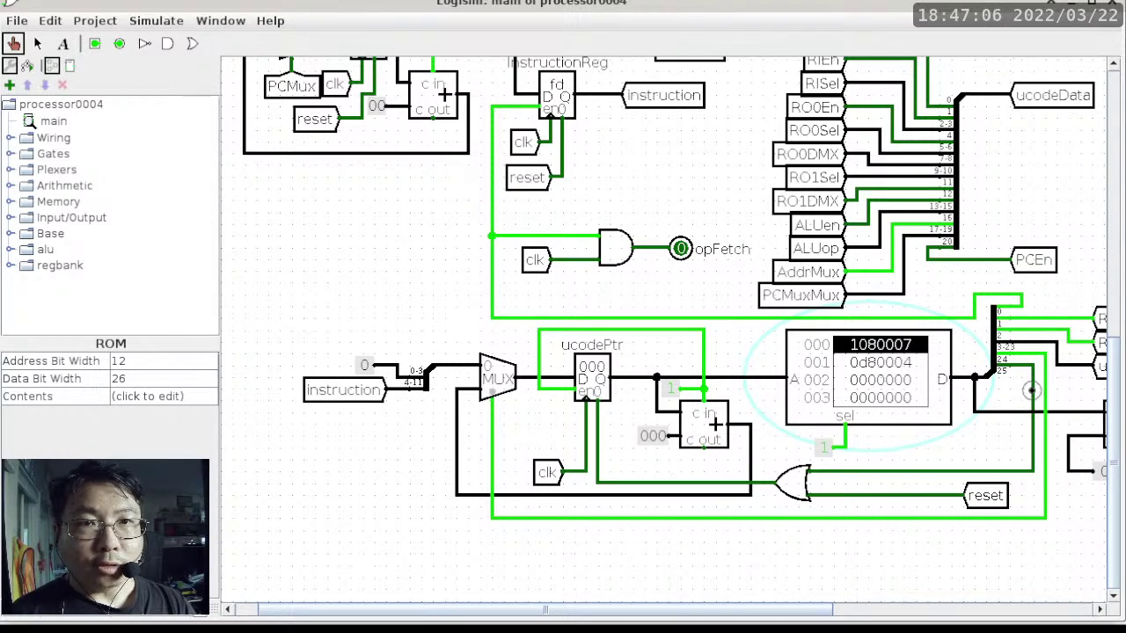
pyautogui.click(1034, 393)
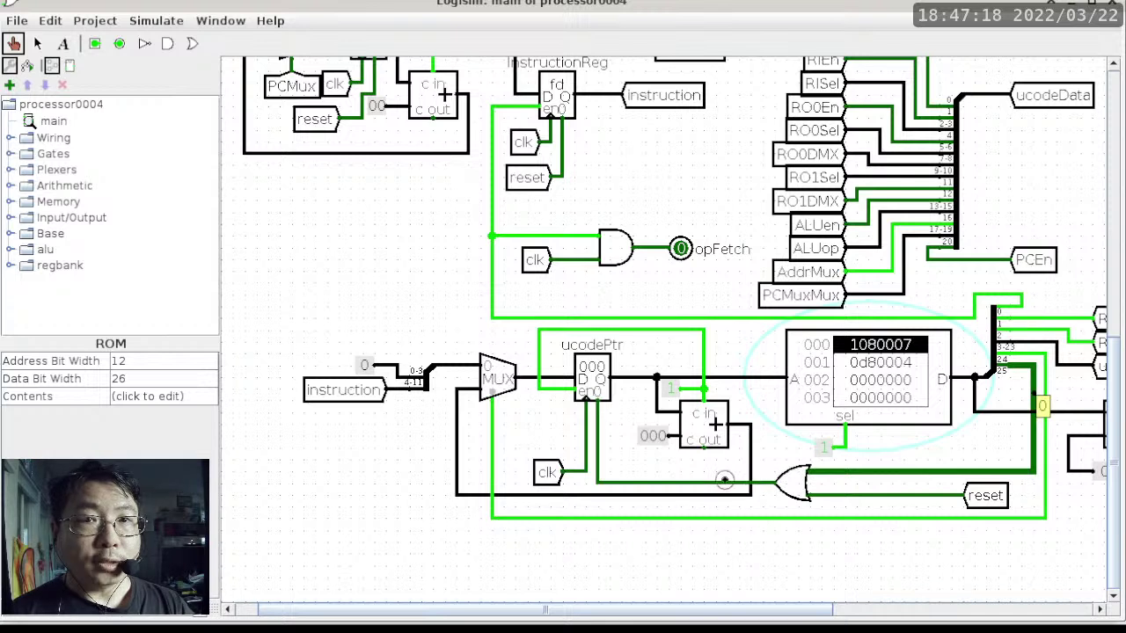
pyautogui.click(714, 482)
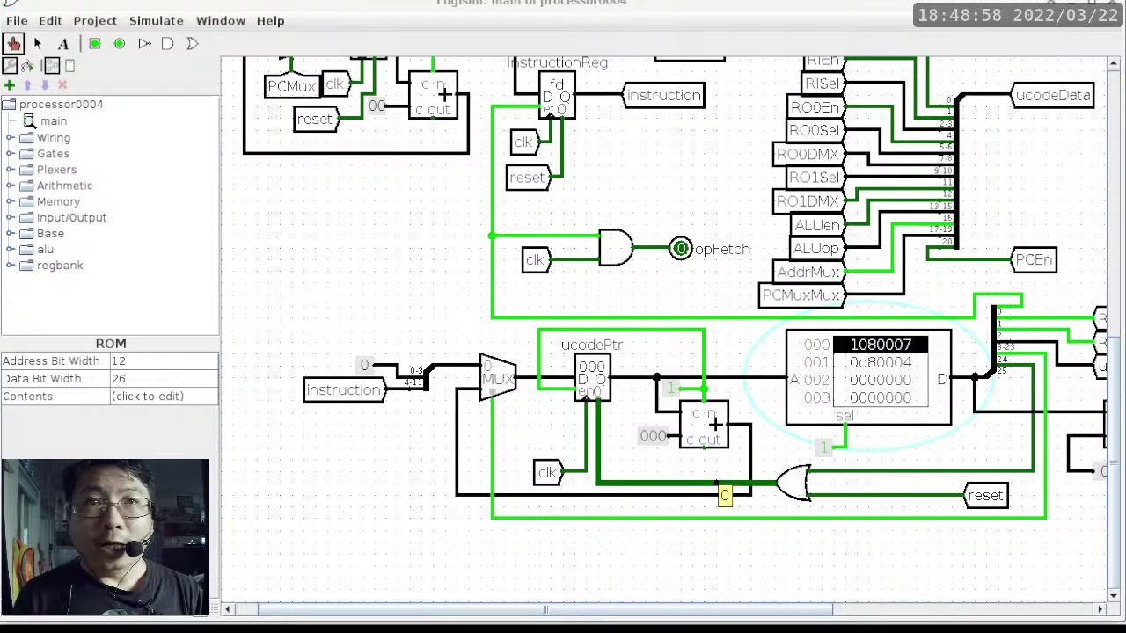
# Switch to the opcode table spreadsheet and review the ld x,(y) instruction and its C equivalent
pyautogui.hotkey('alt', 'Tab')
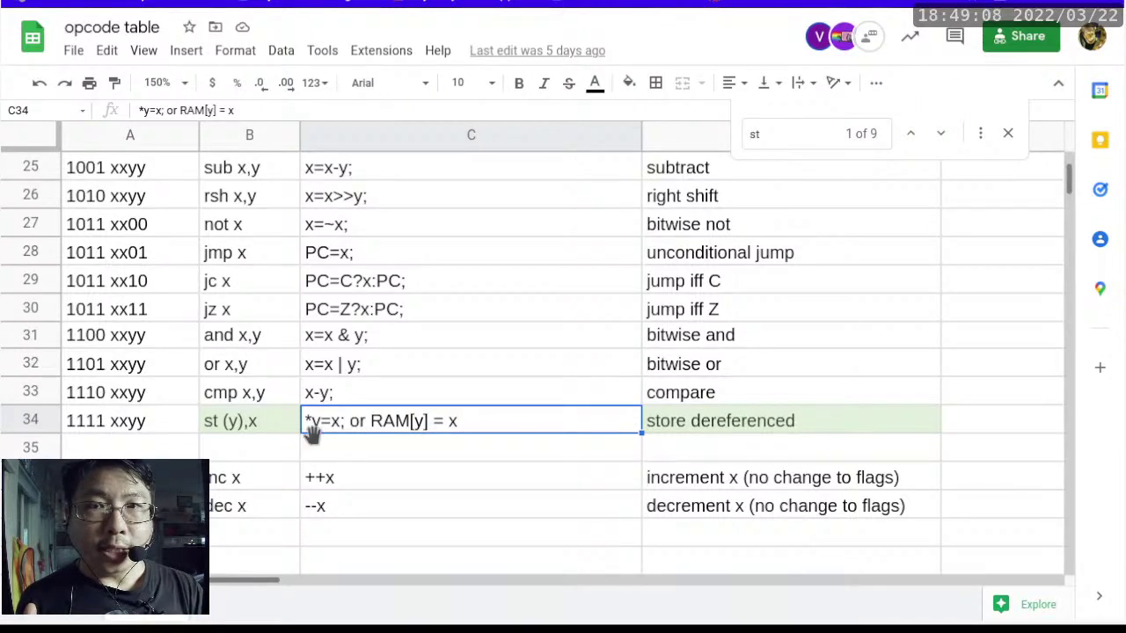
pyautogui.scroll(4, 402, 391)
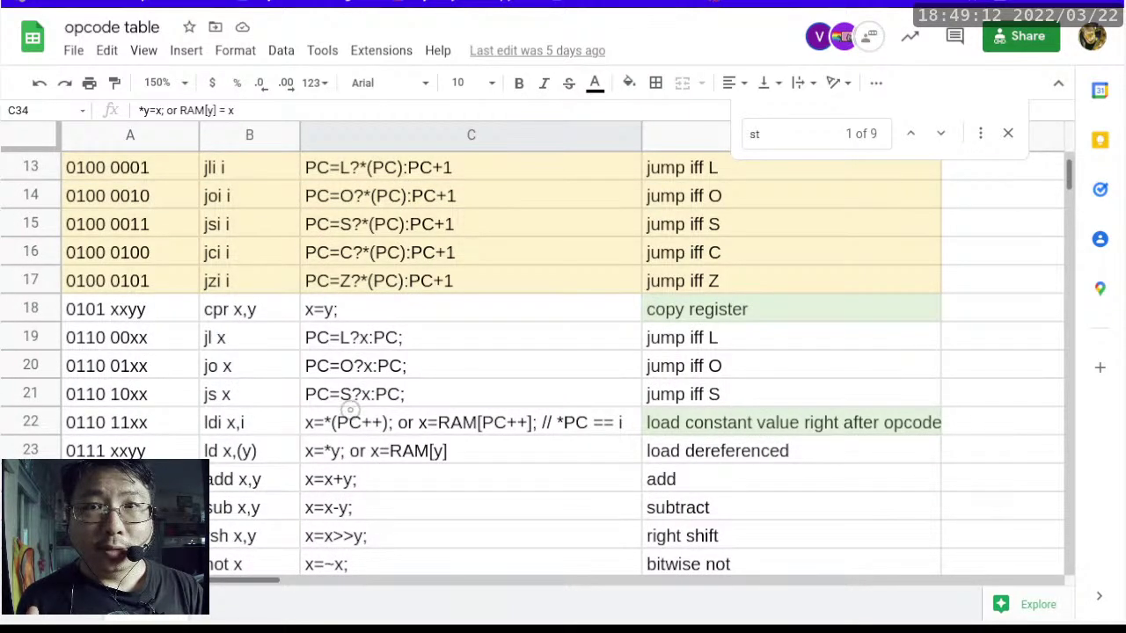
pyautogui.click(251, 453)
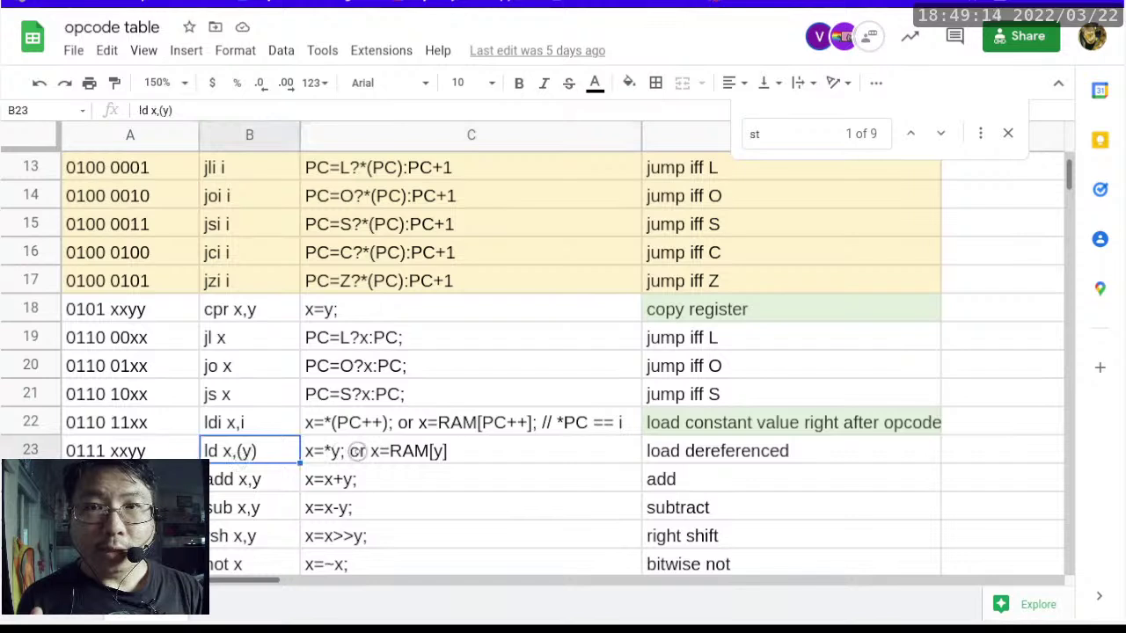
pyautogui.click(356, 452)
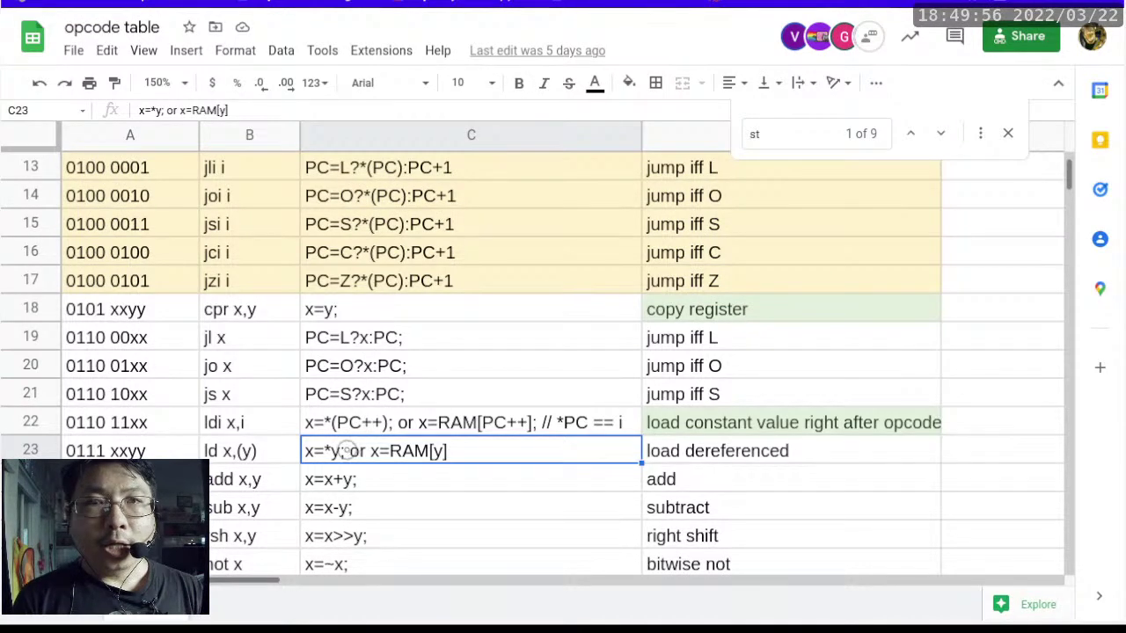
# Review the ldi x,i instruction's mnemonic, description and C equivalent in the opcode table
pyautogui.click(255, 422)
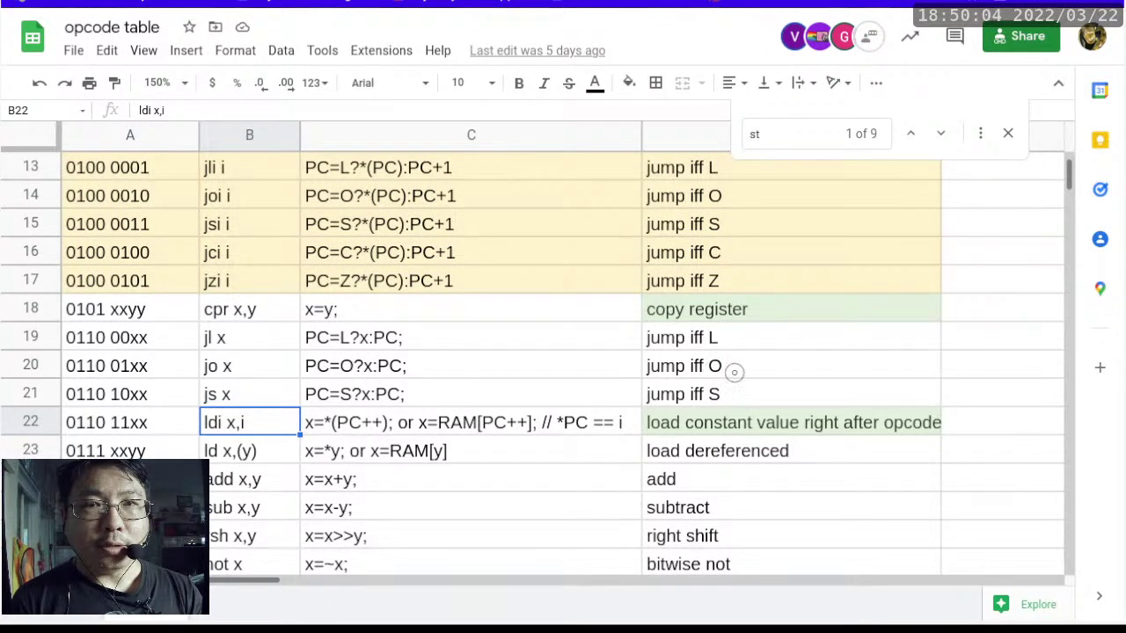
pyautogui.click(781, 423)
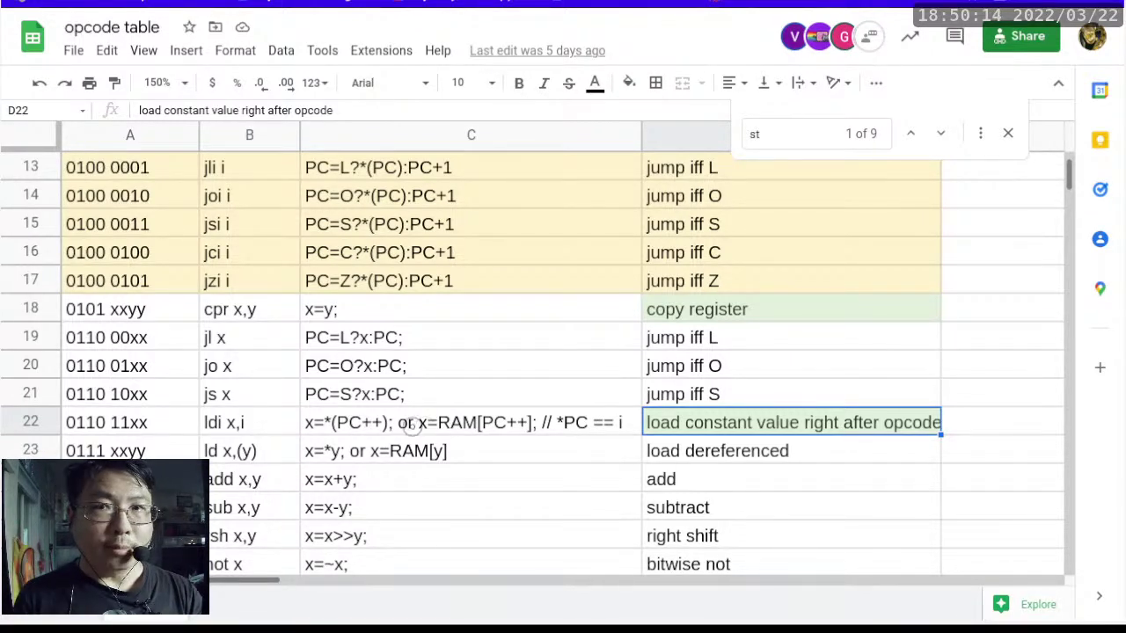
pyautogui.click(262, 424)
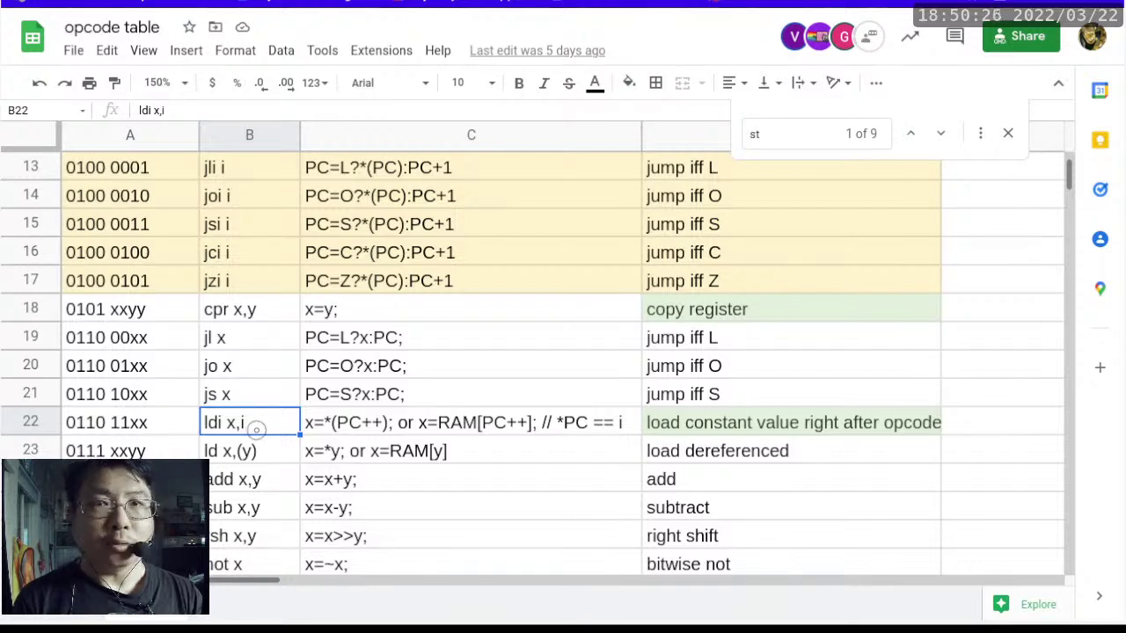
pyautogui.click(428, 423)
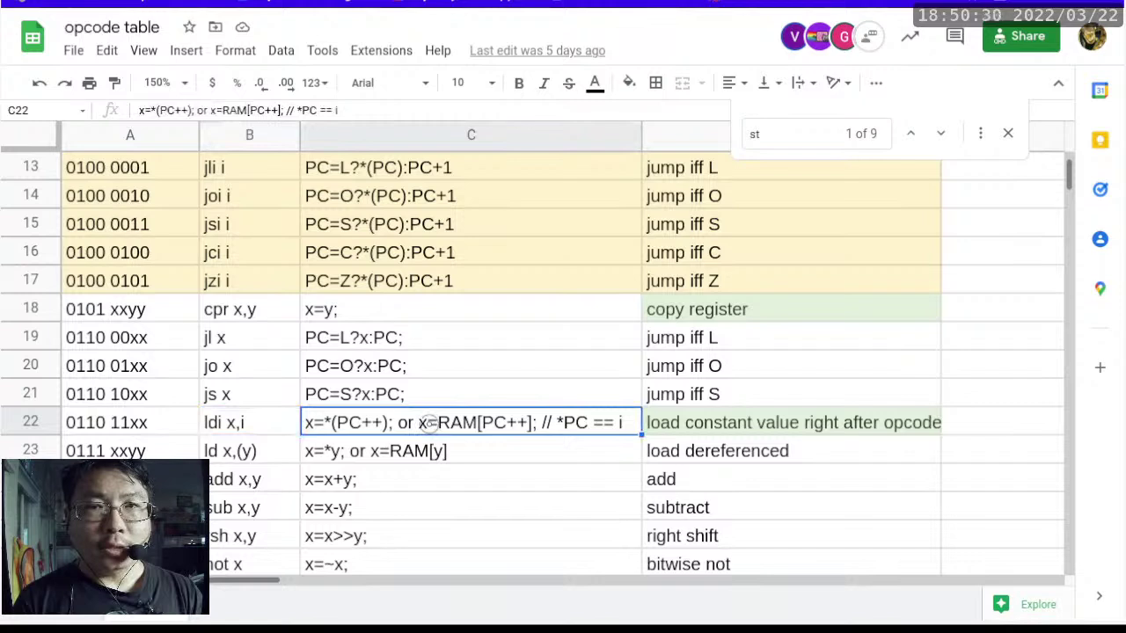
# Add the C equivalent "x=i;" before the comment in the ldi x,i row of the opcode table
pyautogui.doubleClick(400, 423)
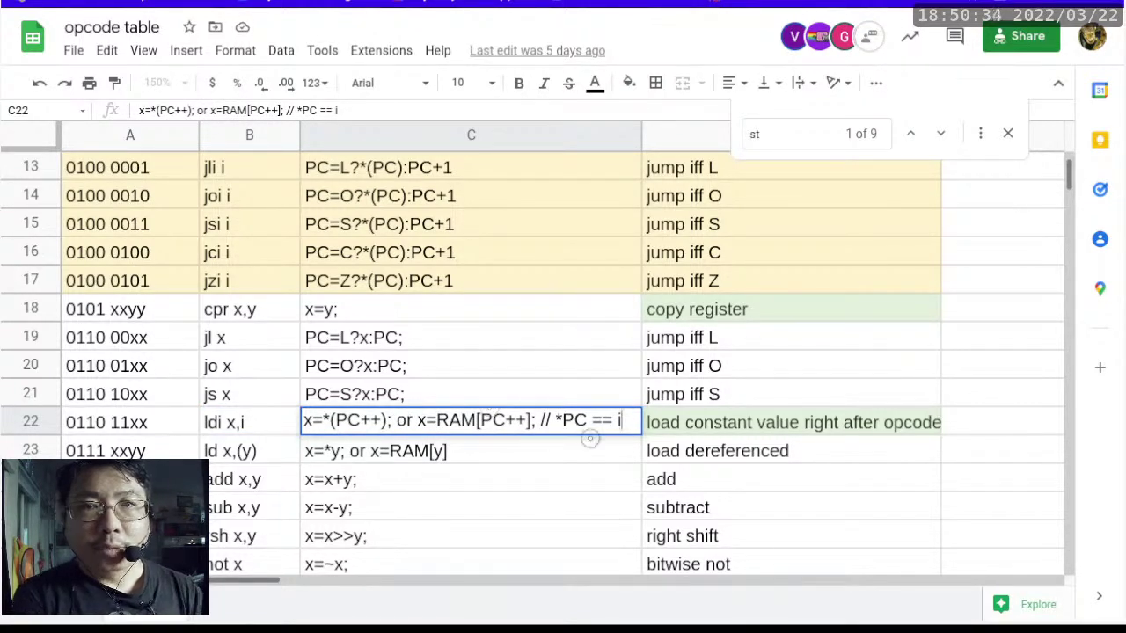
pyautogui.click(540, 421)
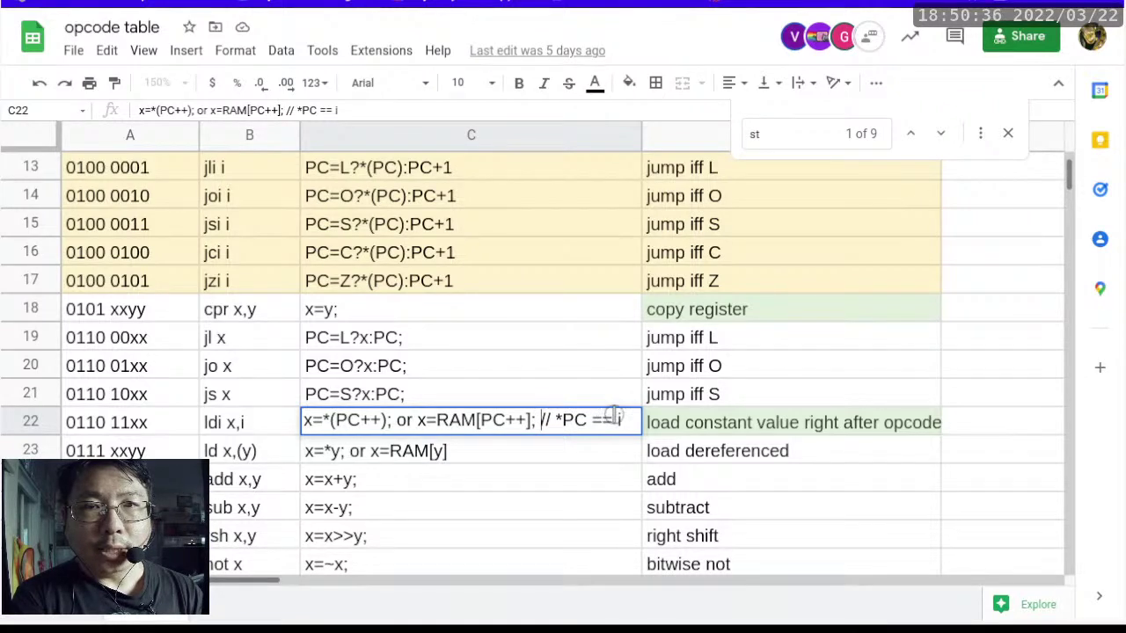
pyautogui.write('x=i;')
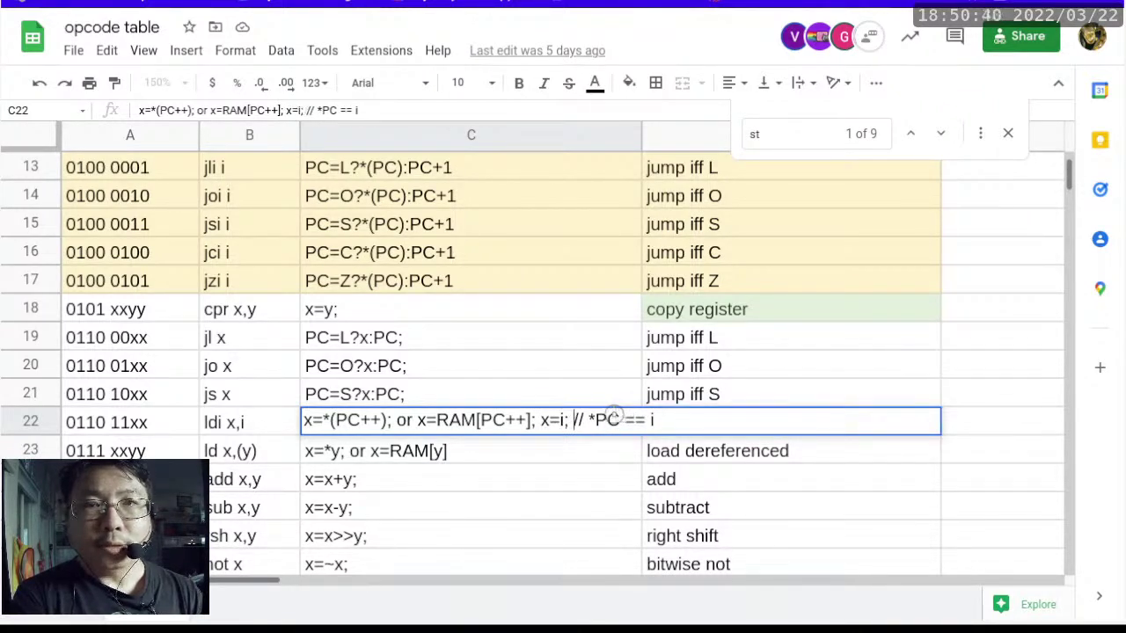
pyautogui.press('Return')
pyautogui.click(560, 423)
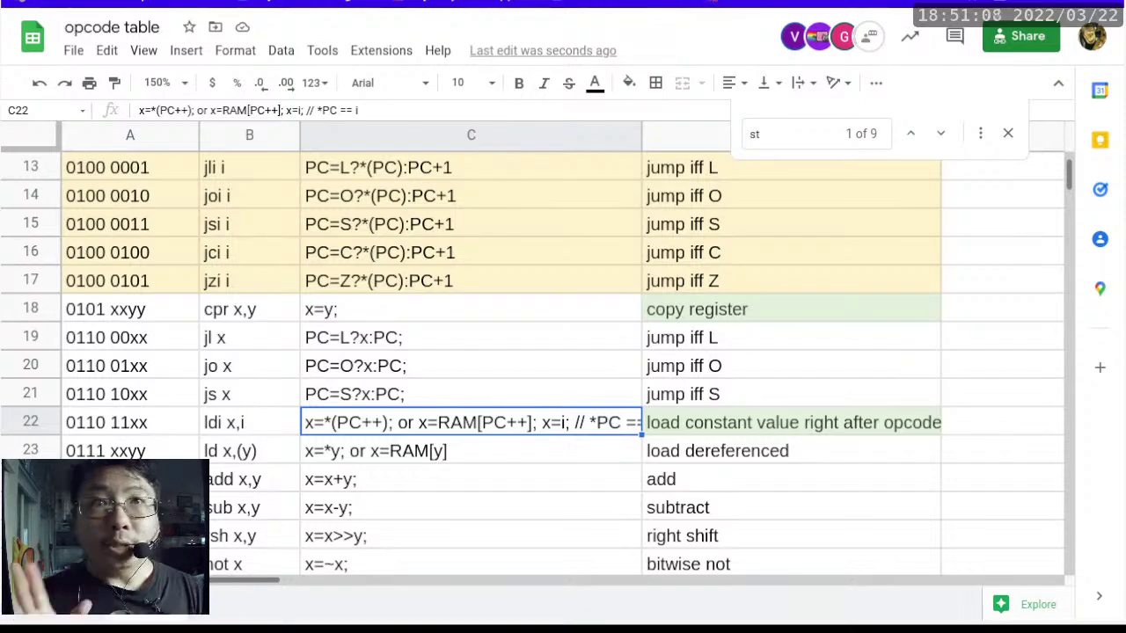
# Switch to the assembler spreadsheet's source sheet and enter "byte 23" in A2 below st (b),d
pyautogui.hotkey('ctrl', 'Tab')
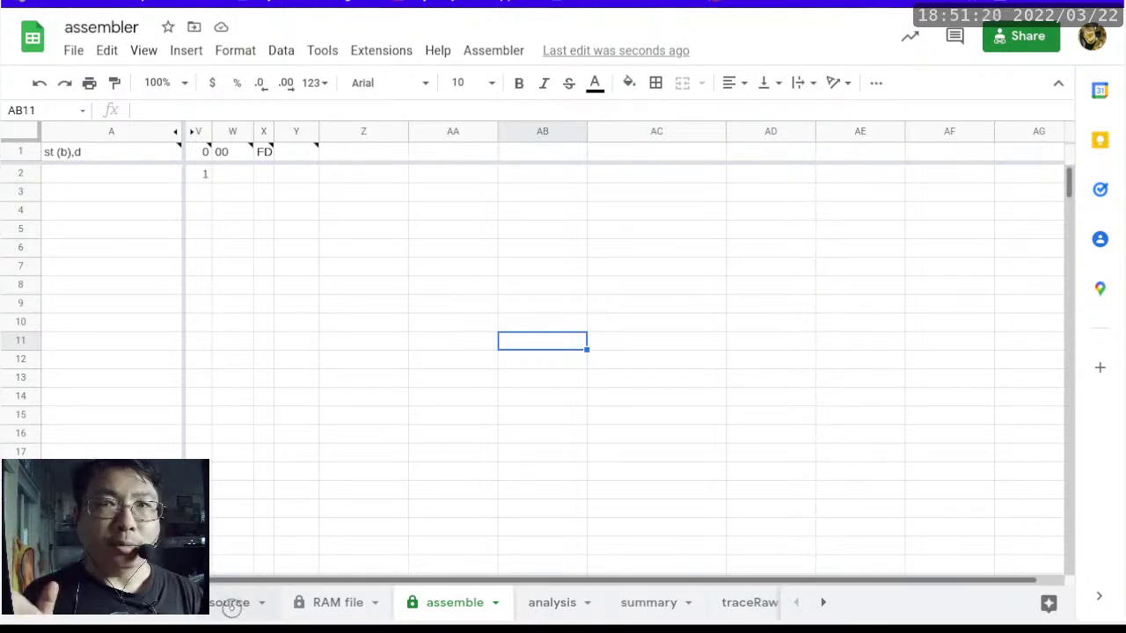
pyautogui.click(228, 604)
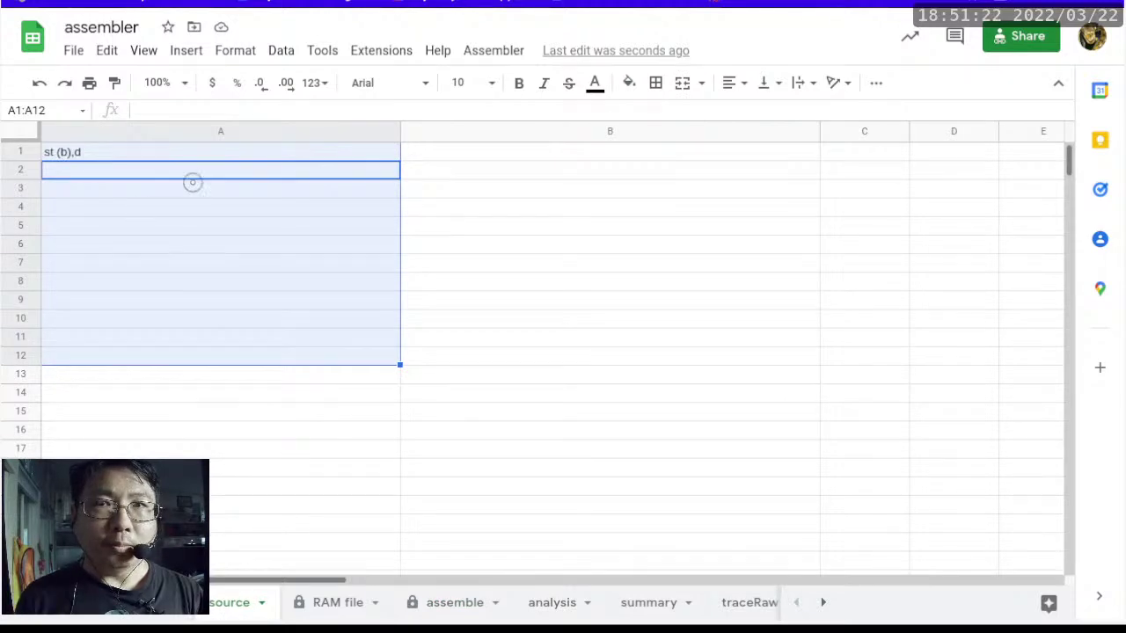
pyautogui.click(269, 172)
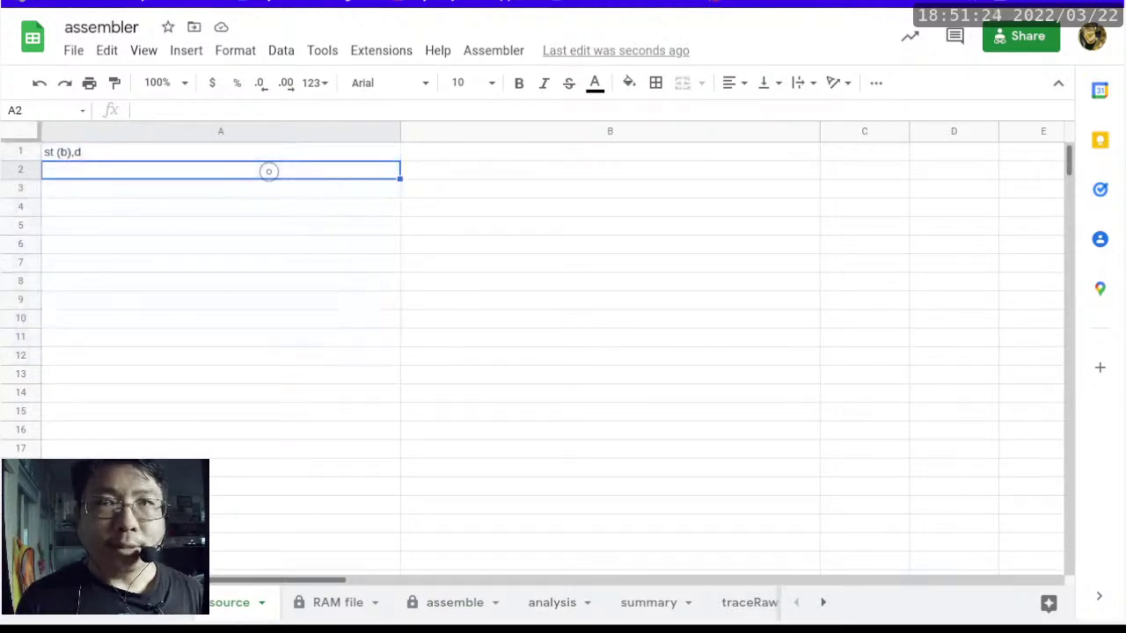
pyautogui.write('byte 23')
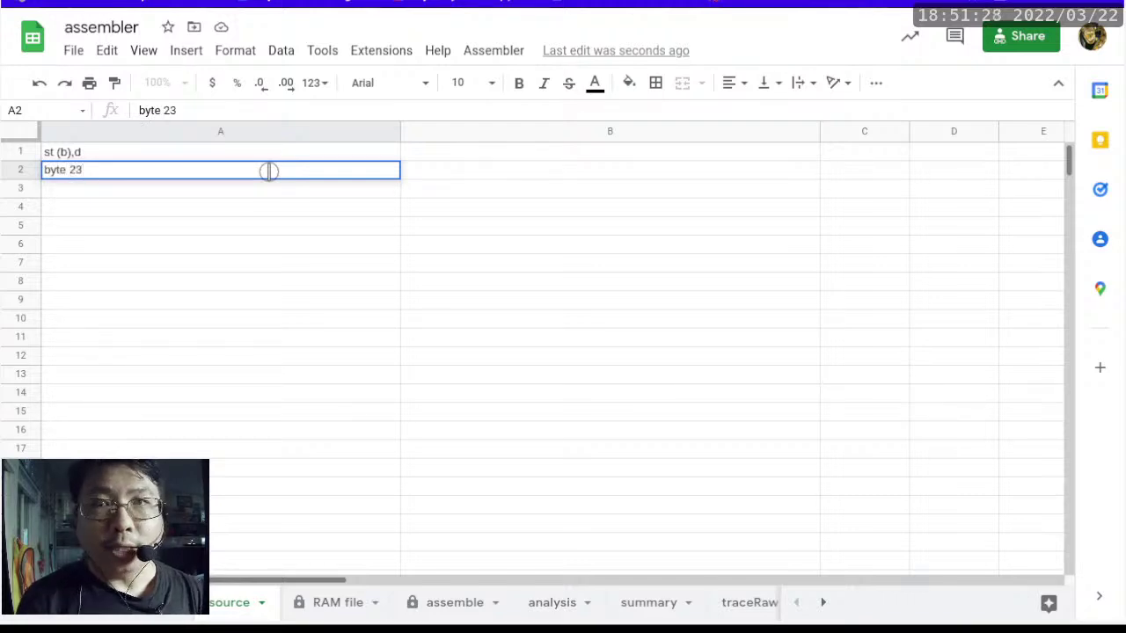
pyautogui.press('Return')
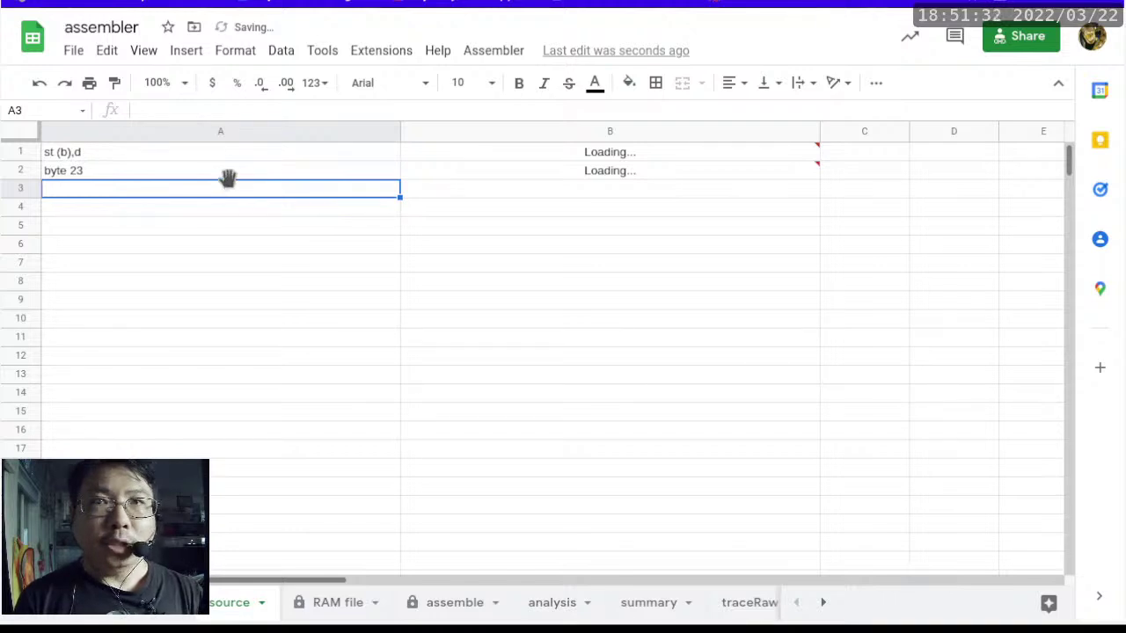
# Check how the byte 23 line is translated in the assemble sheet and return to the source sheet
pyautogui.click(165, 171)
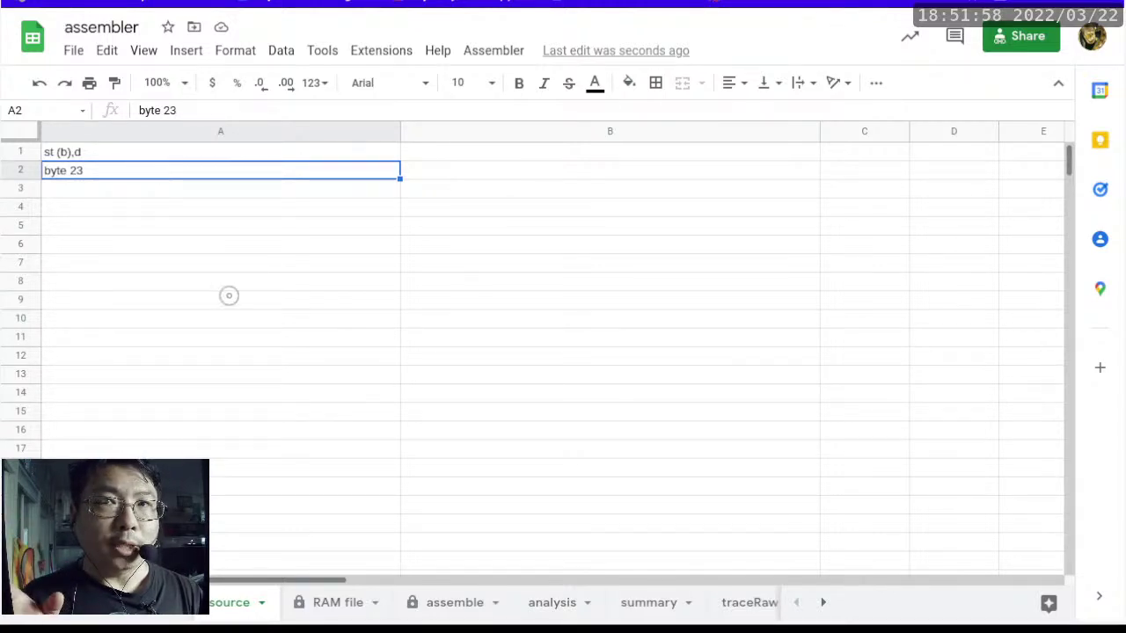
pyautogui.click(455, 602)
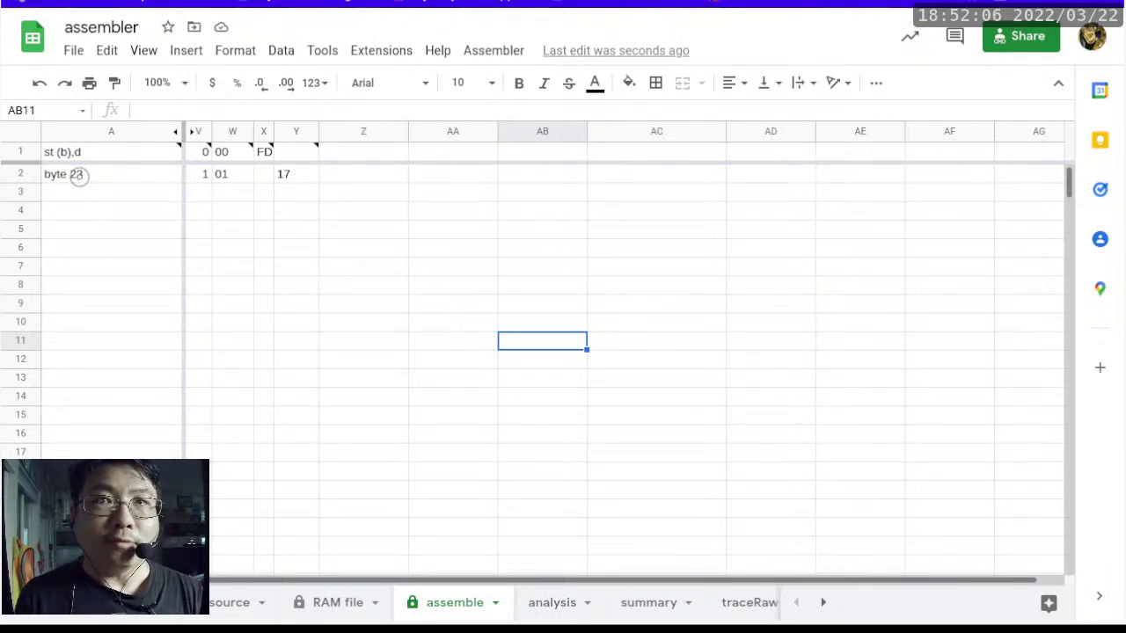
pyautogui.click(237, 603)
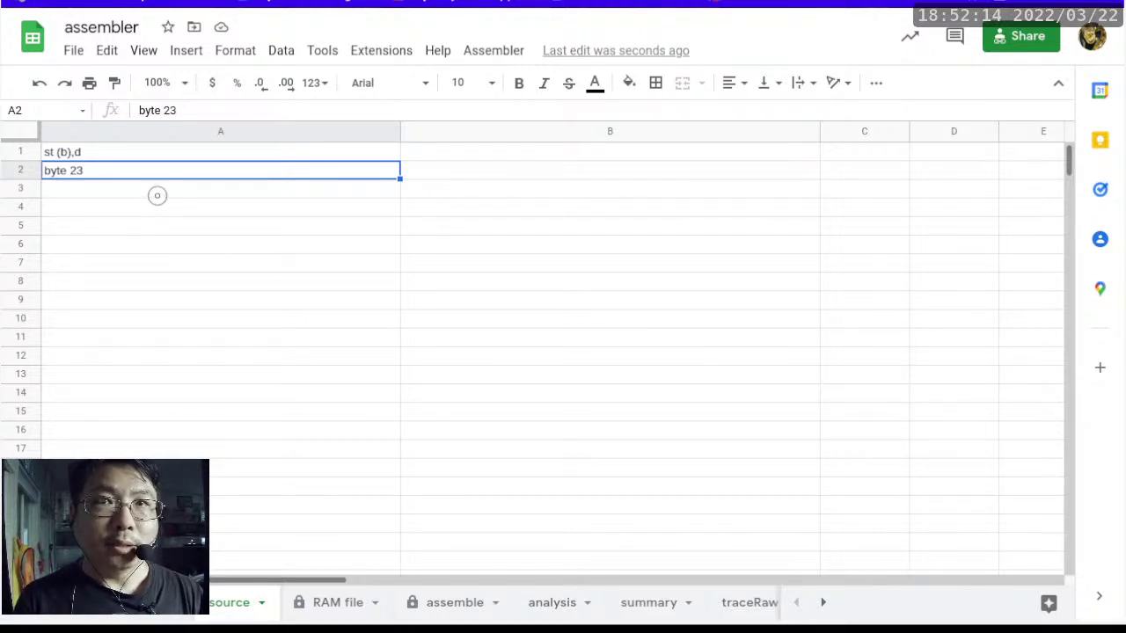
# Add the label "L1:" in A3 and the instruction "halt" in A4 of the source sheet
pyautogui.click(156, 194)
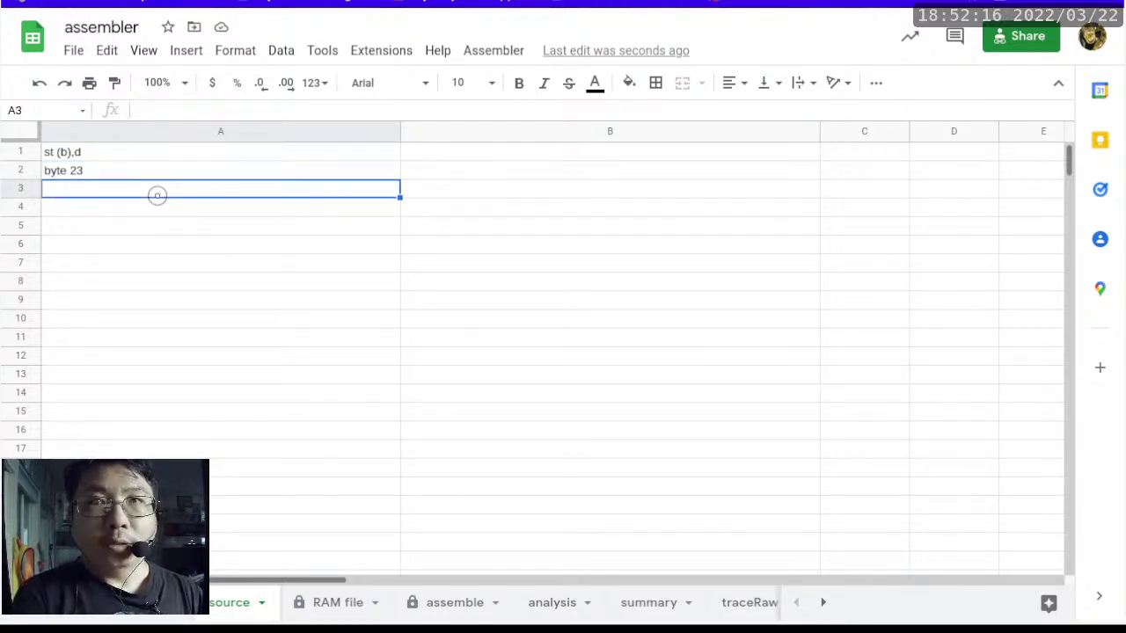
pyautogui.write('L')
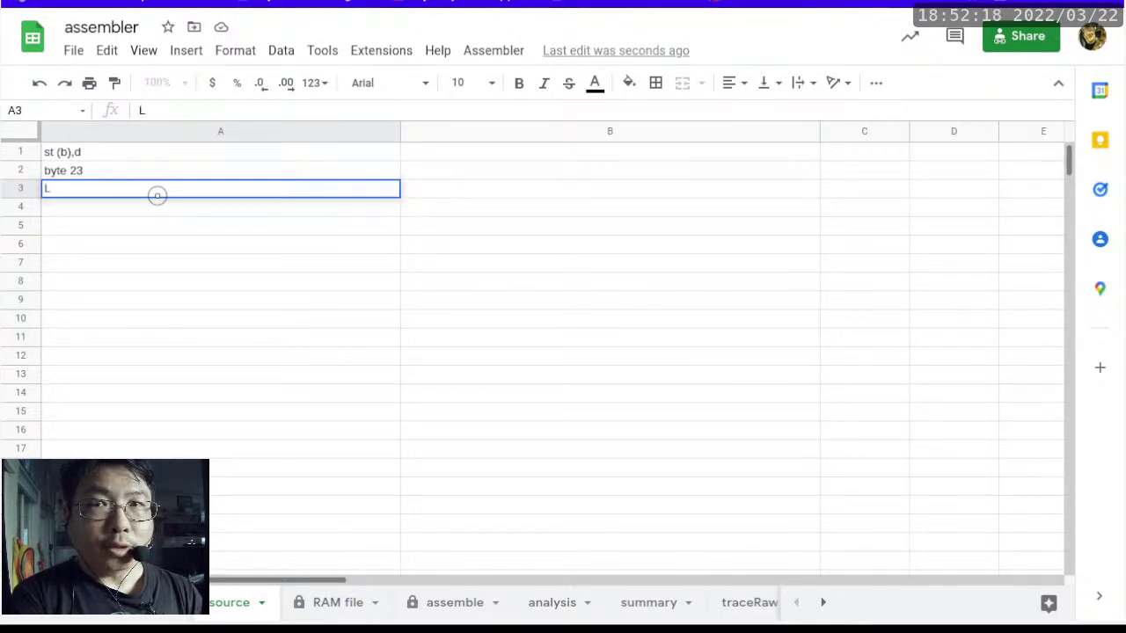
pyautogui.write('1:')
pyautogui.press('Return')
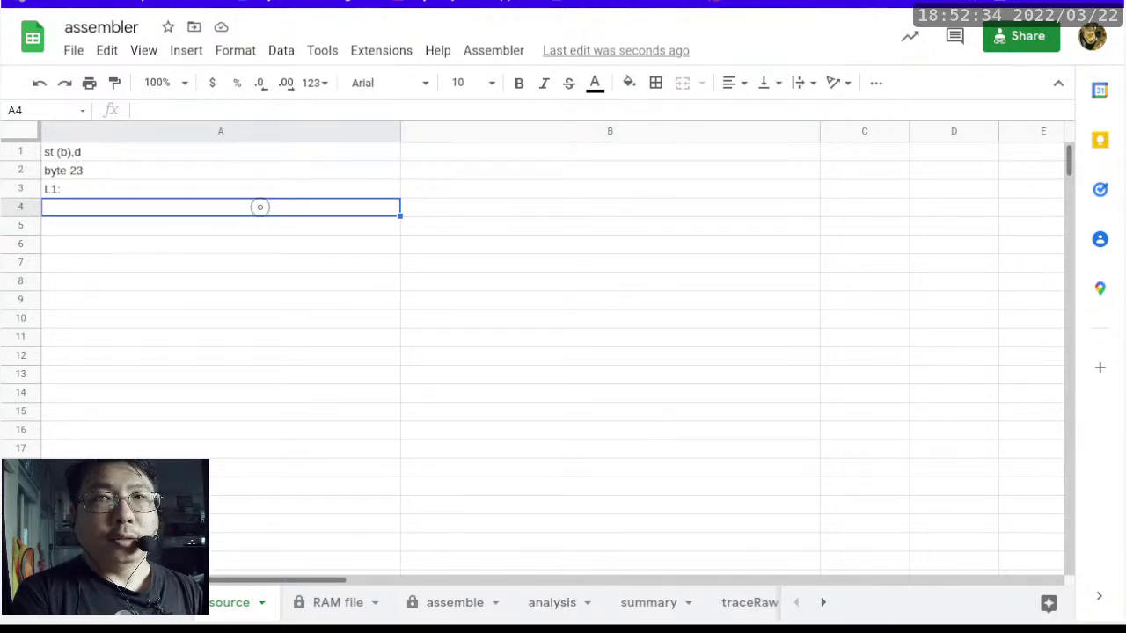
pyautogui.write('halt')
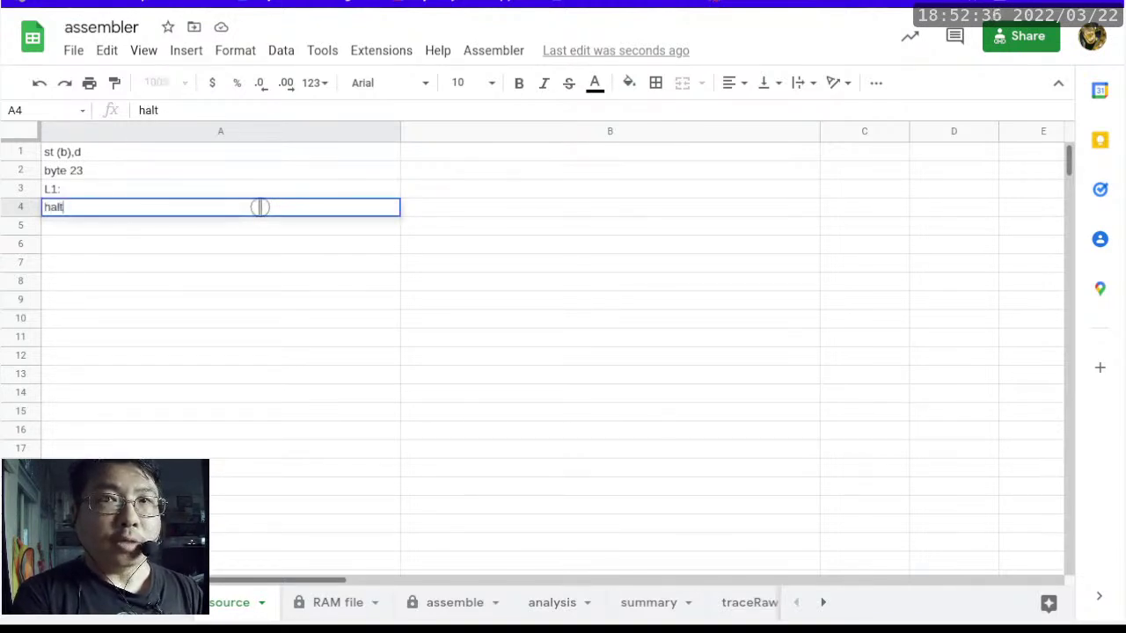
pyautogui.press('Return')
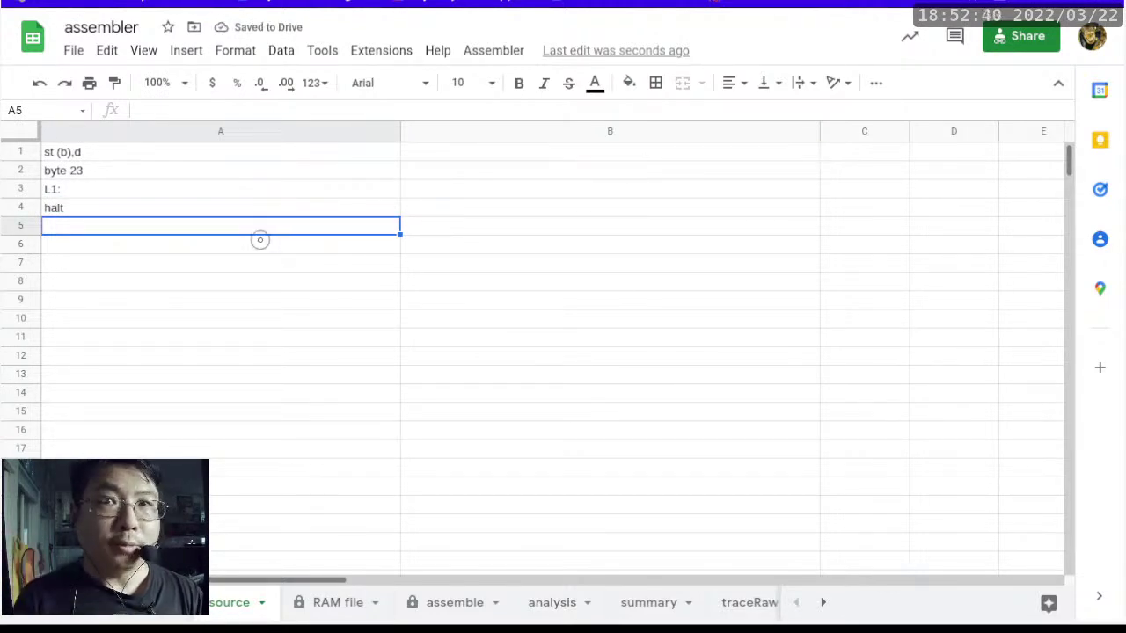
# Review the source lines one by one, comparing the L1: label with the st, byte and halt lines
pyautogui.click(103, 189)
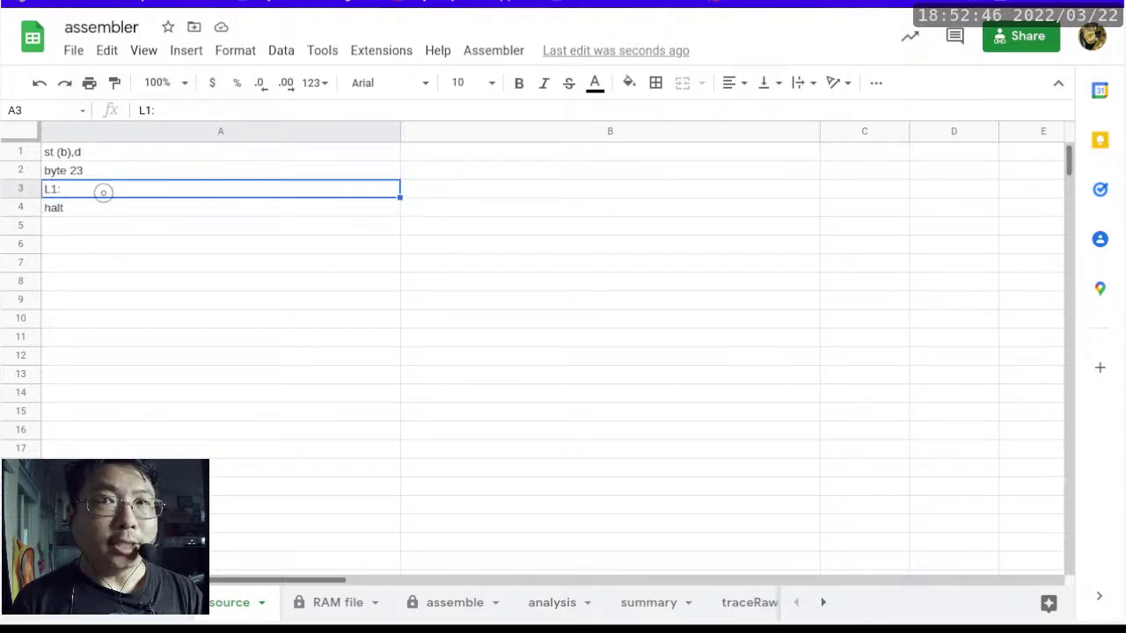
pyautogui.click(118, 207)
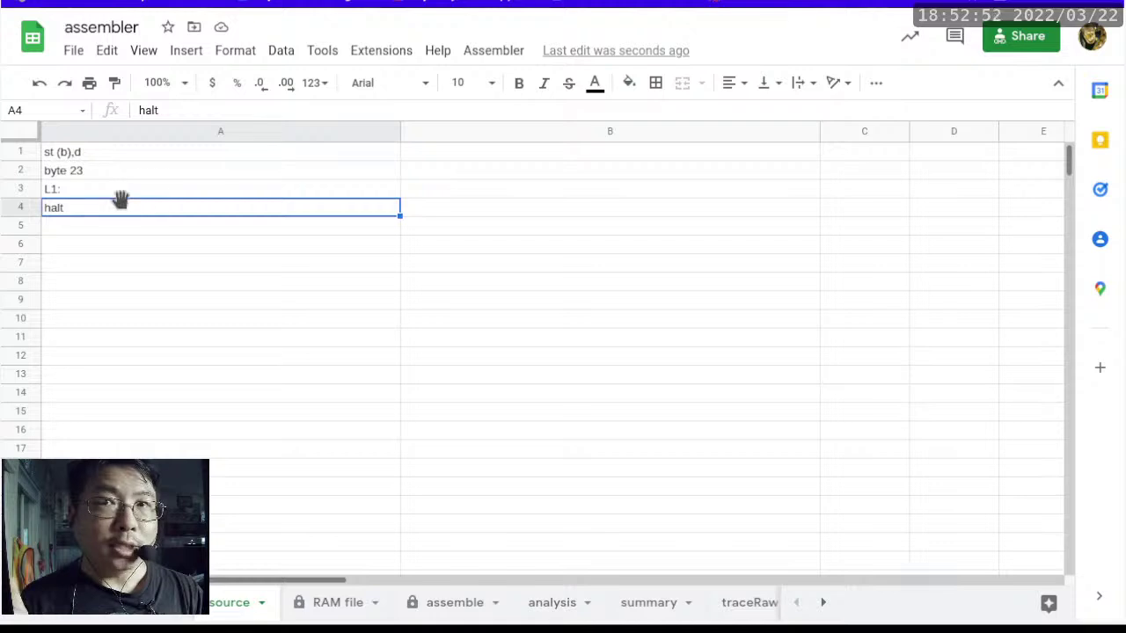
pyautogui.click(161, 189)
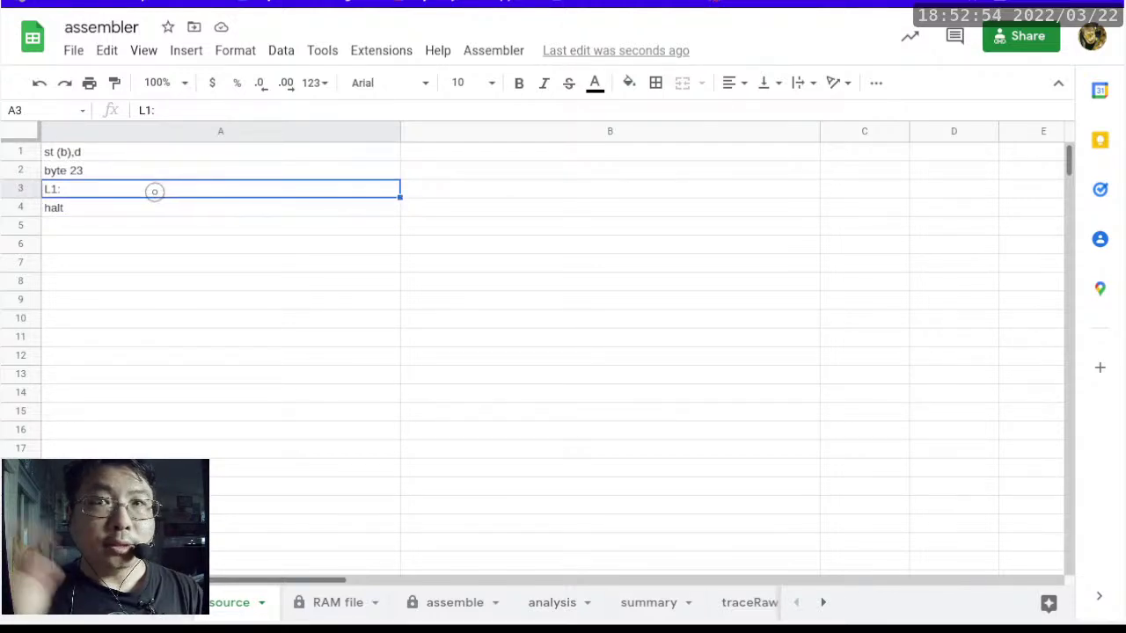
pyautogui.click(102, 154)
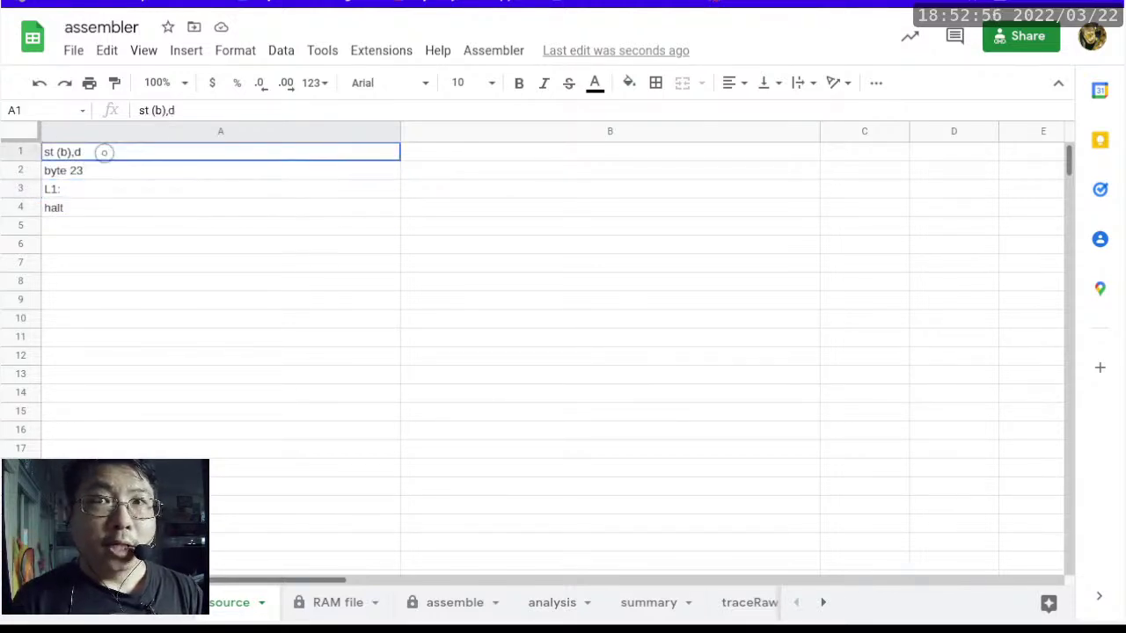
pyautogui.click(107, 168)
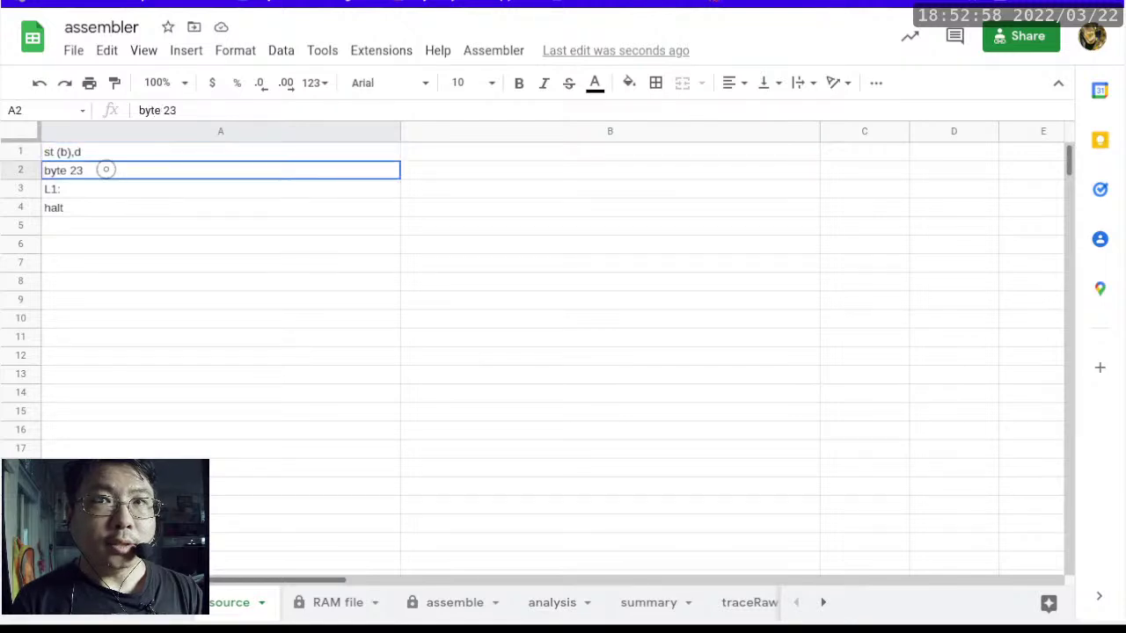
pyautogui.click(148, 150)
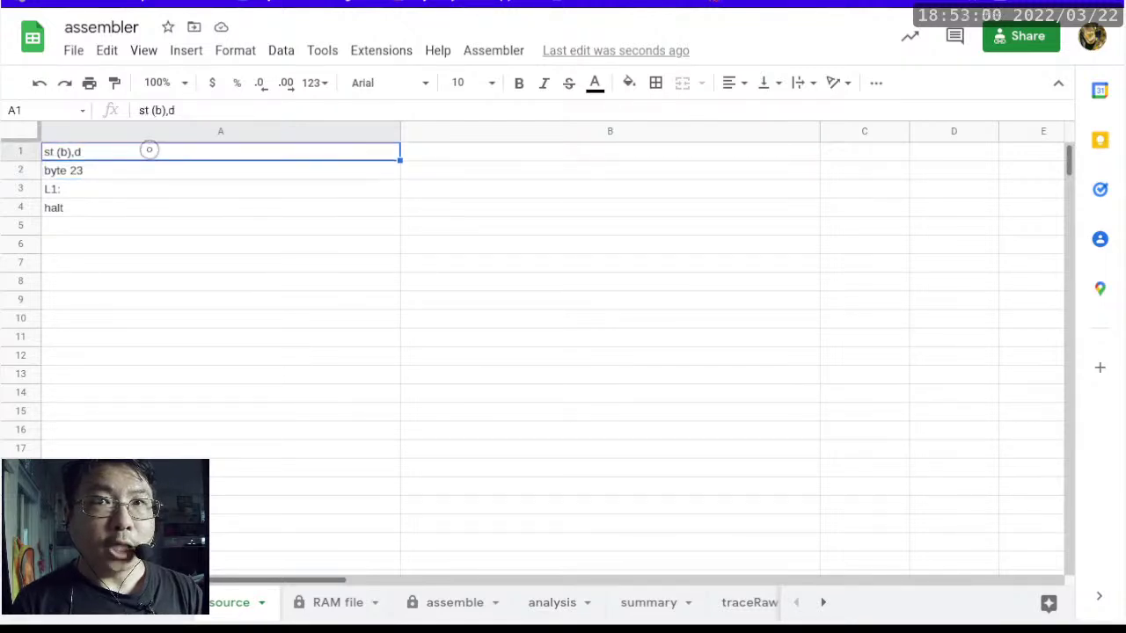
pyautogui.click(153, 171)
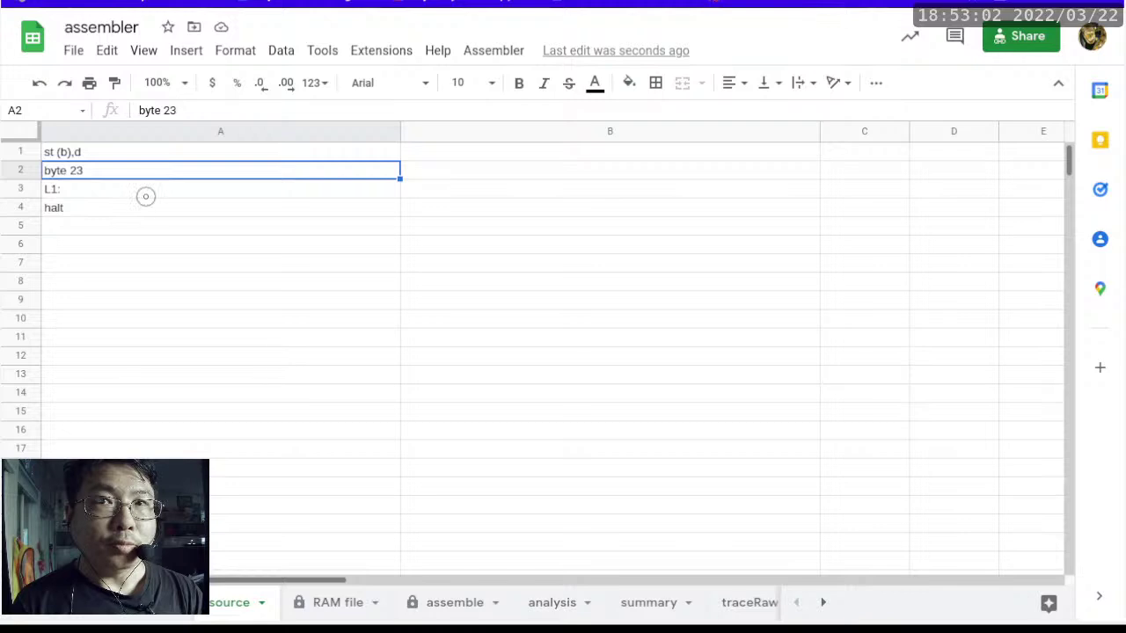
pyautogui.click(143, 208)
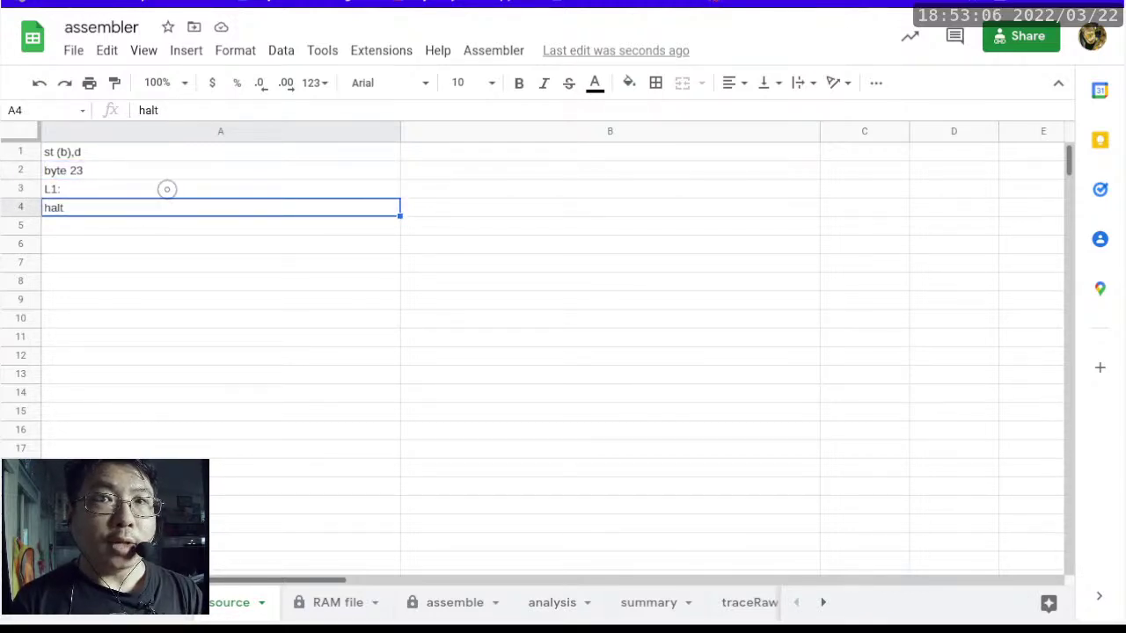
pyautogui.click(166, 189)
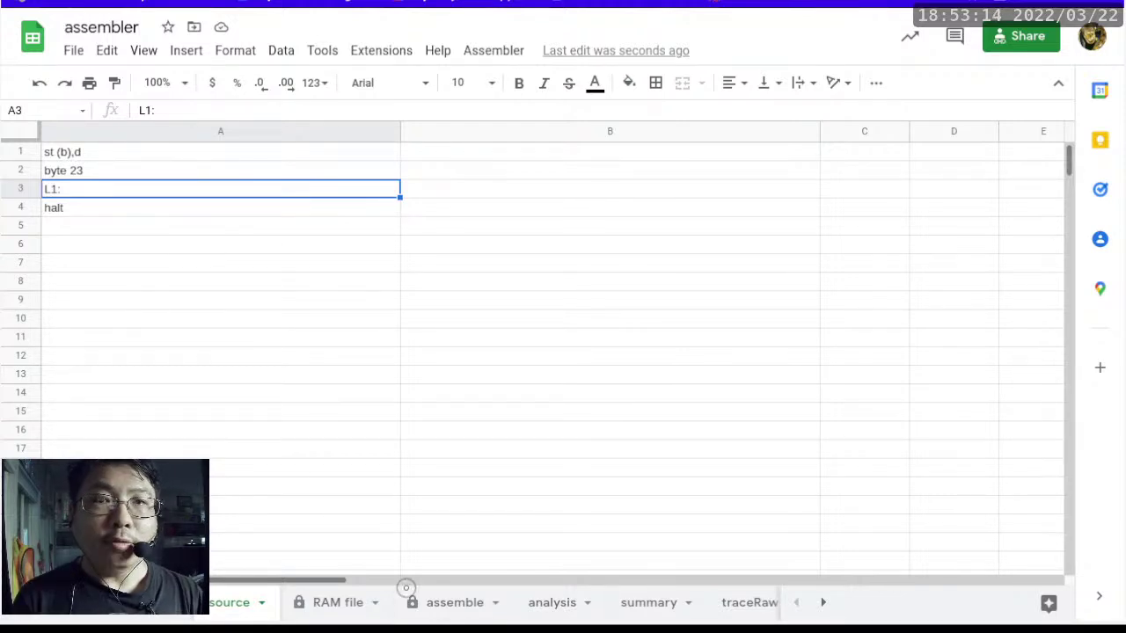
# Examine the label line and its address in column V of the assemble sheet
pyautogui.click(455, 603)
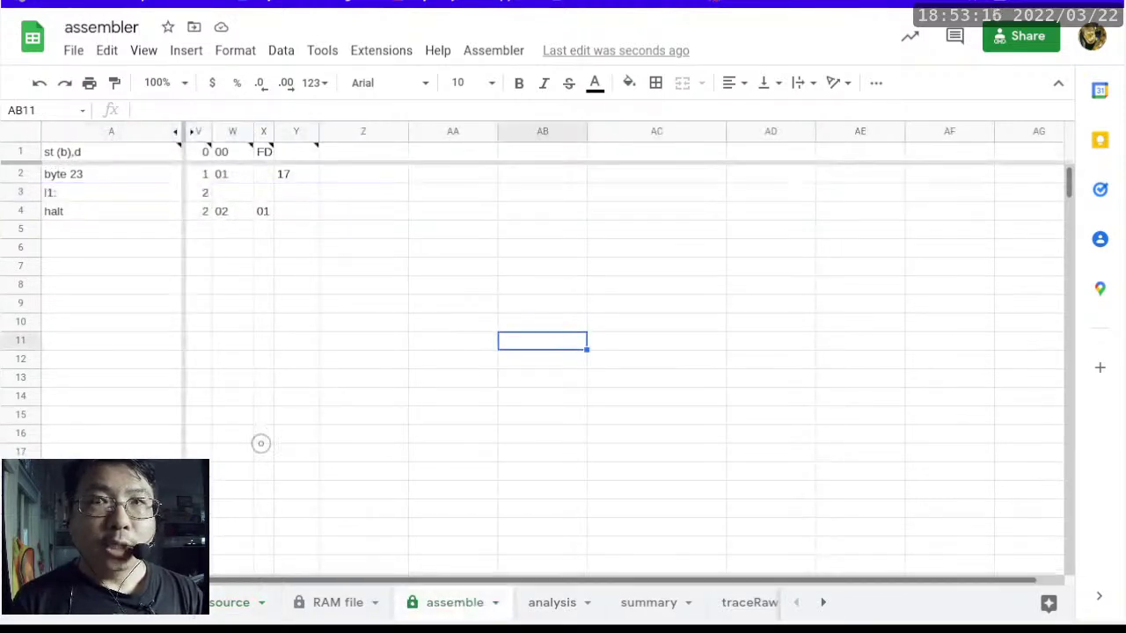
pyautogui.click(99, 192)
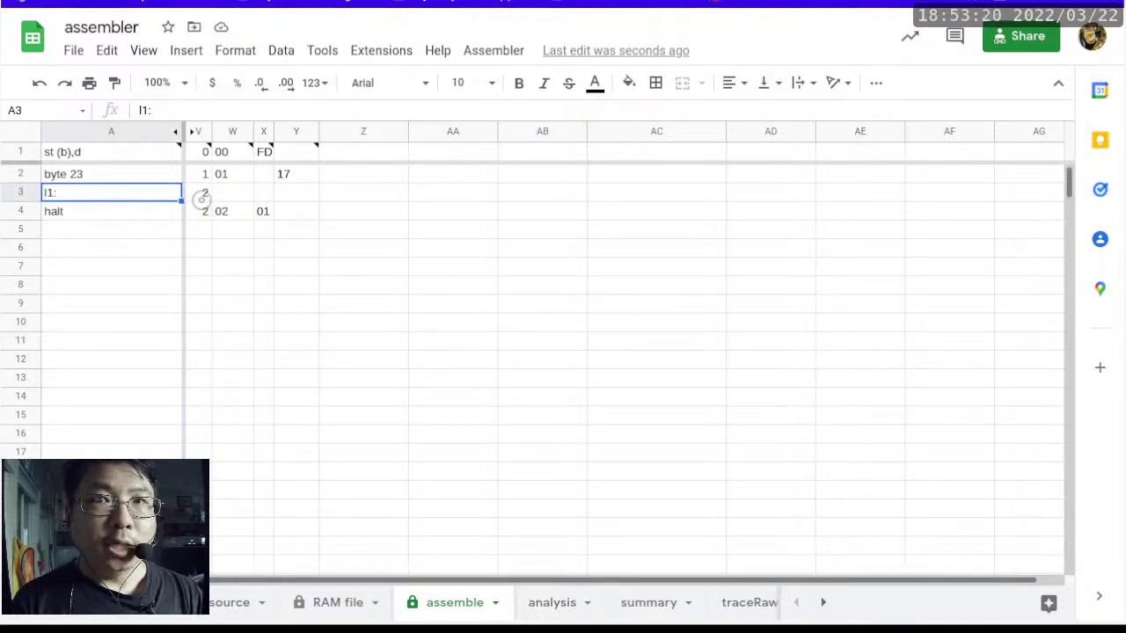
pyautogui.click(201, 194)
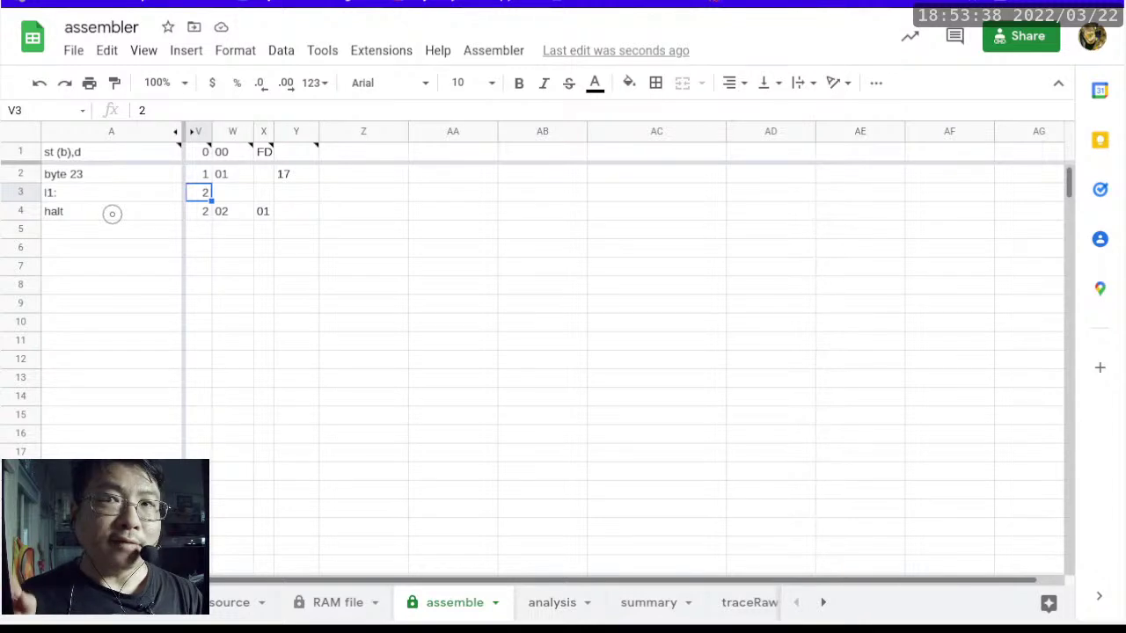
# Open the symtab sheet and zoom to 150% to read the symbol table entry for the label
pyautogui.click(827, 604)
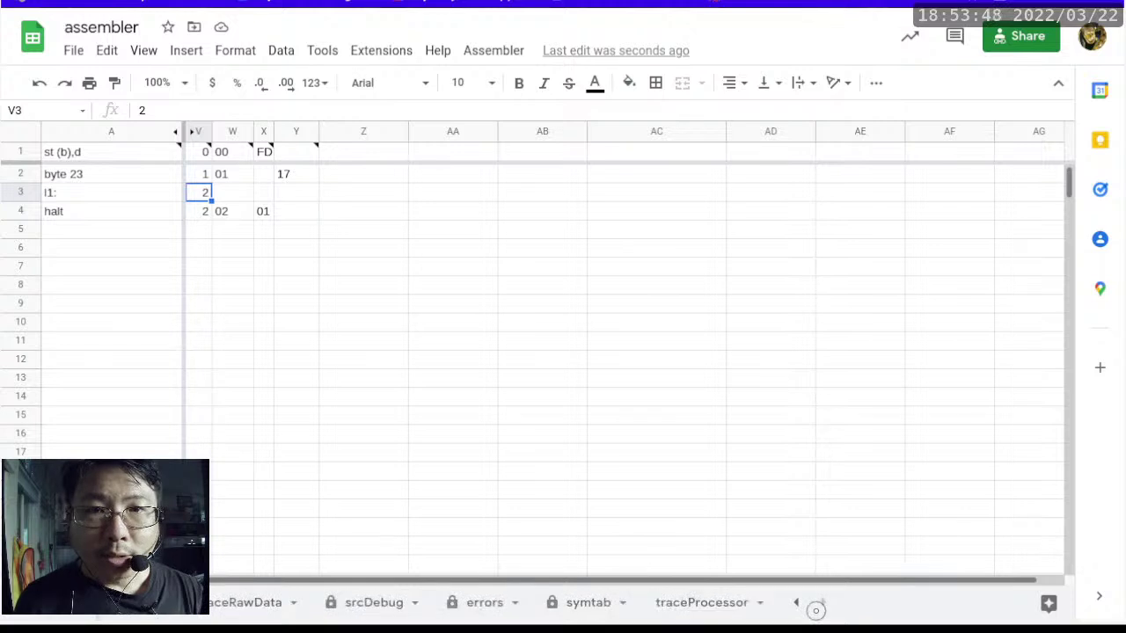
pyautogui.click(587, 603)
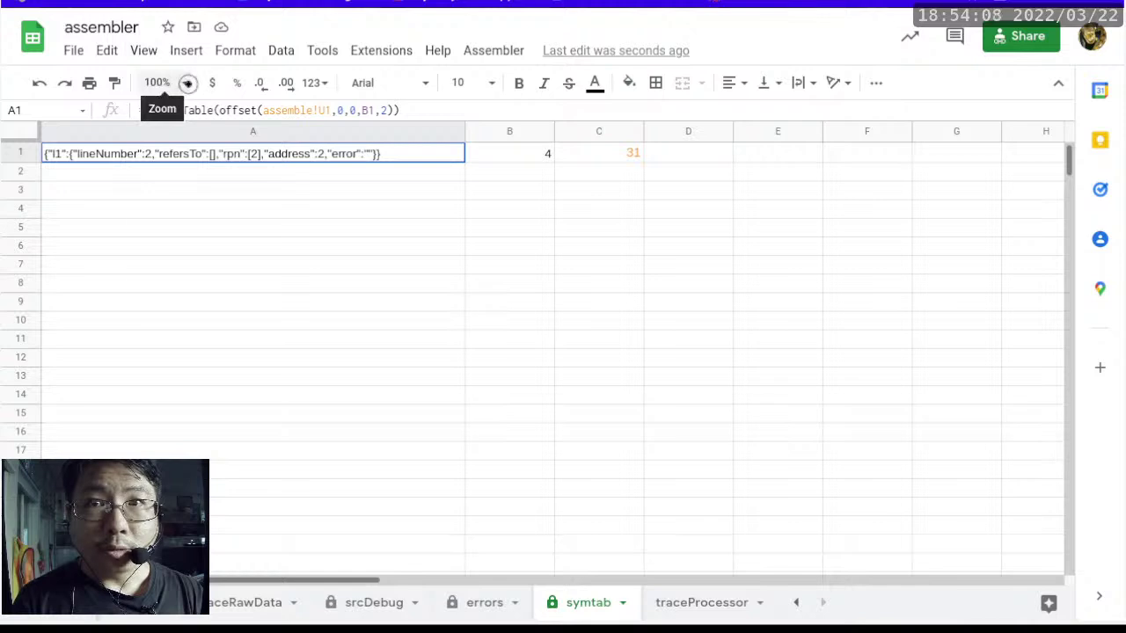
pyautogui.click(187, 83)
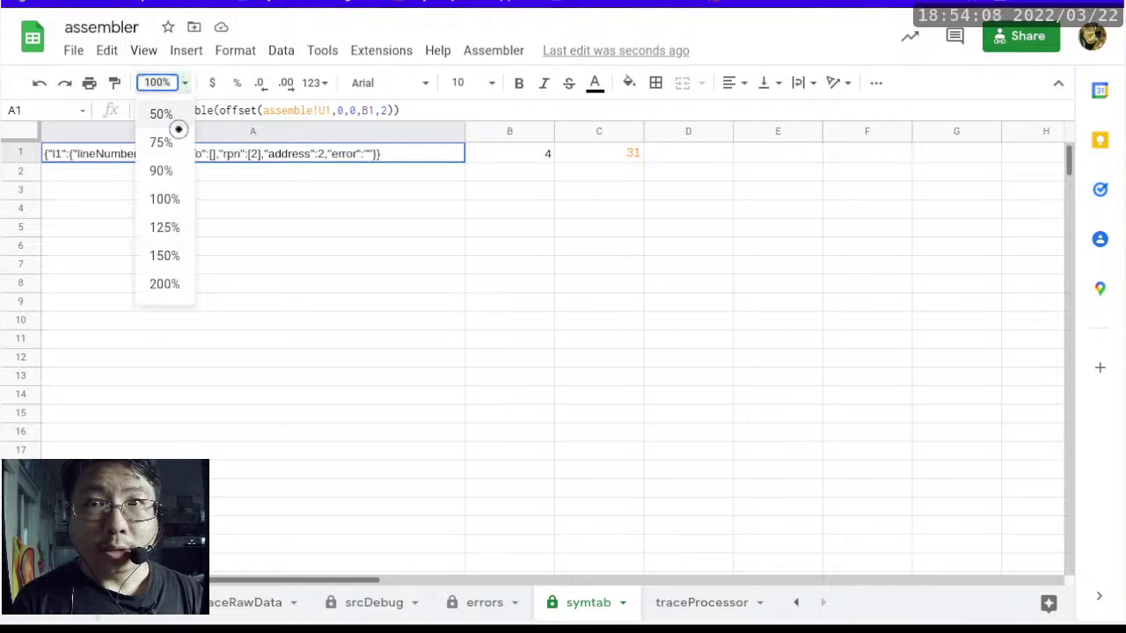
pyautogui.click(165, 255)
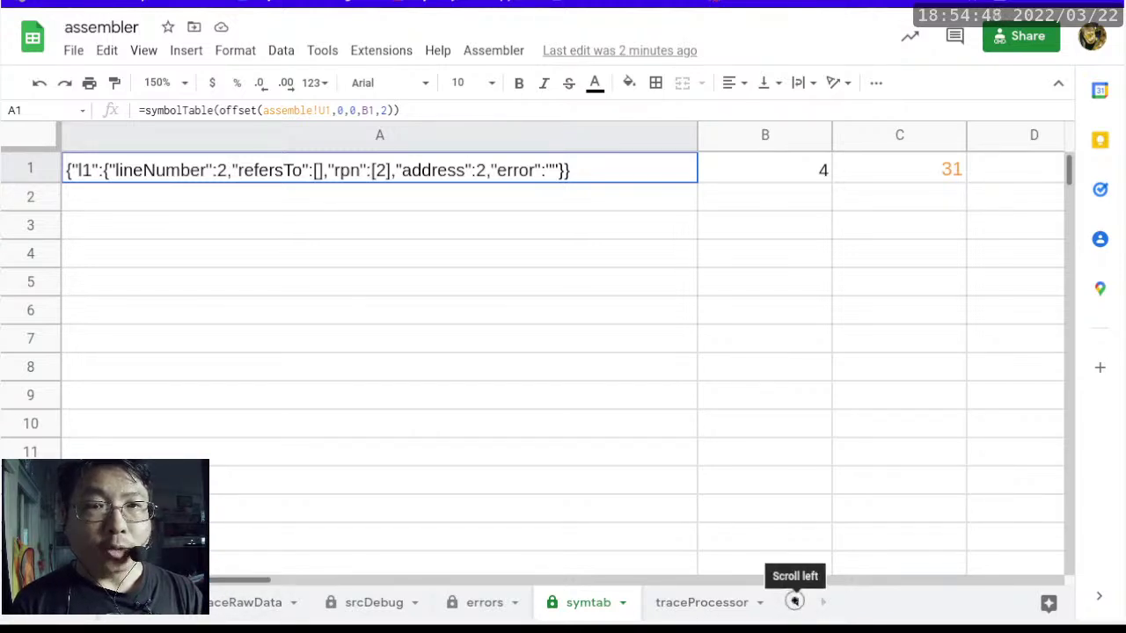
# Replace the byte directive in A2 of the source sheet with "ldi a,L1" and compare it with the label and halt lines
pyautogui.click(792, 599)
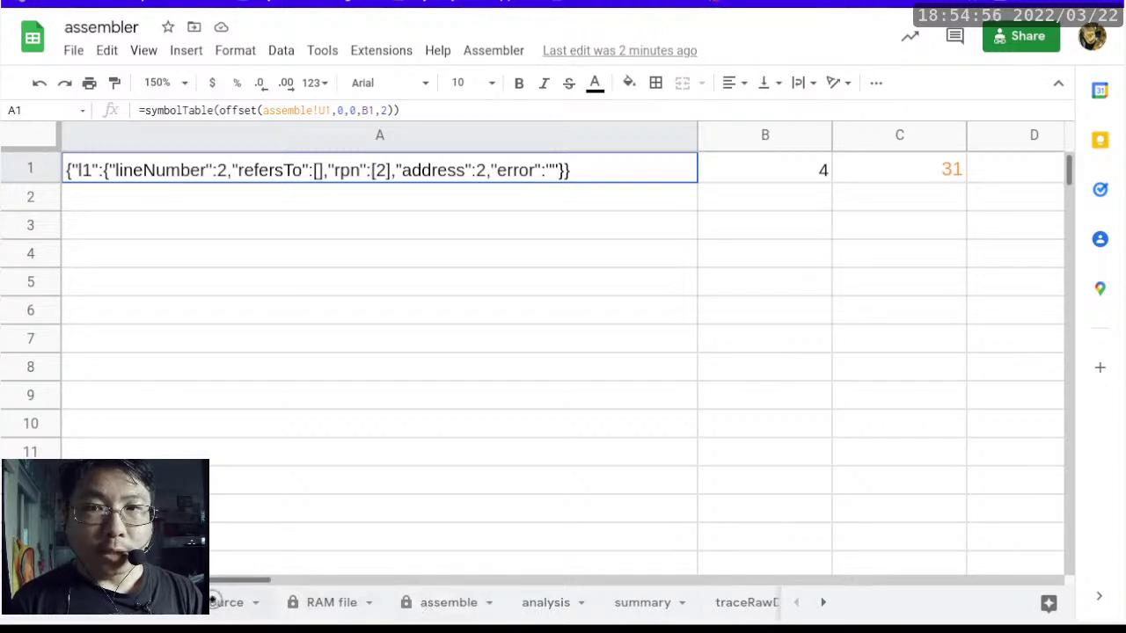
pyautogui.click(214, 602)
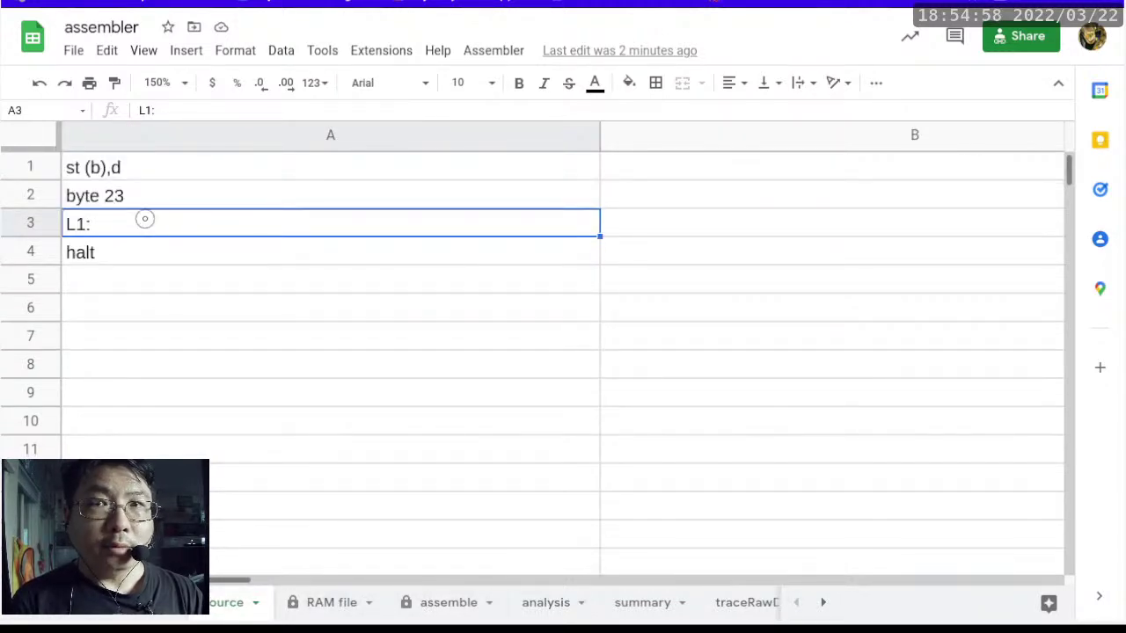
pyautogui.click(164, 194)
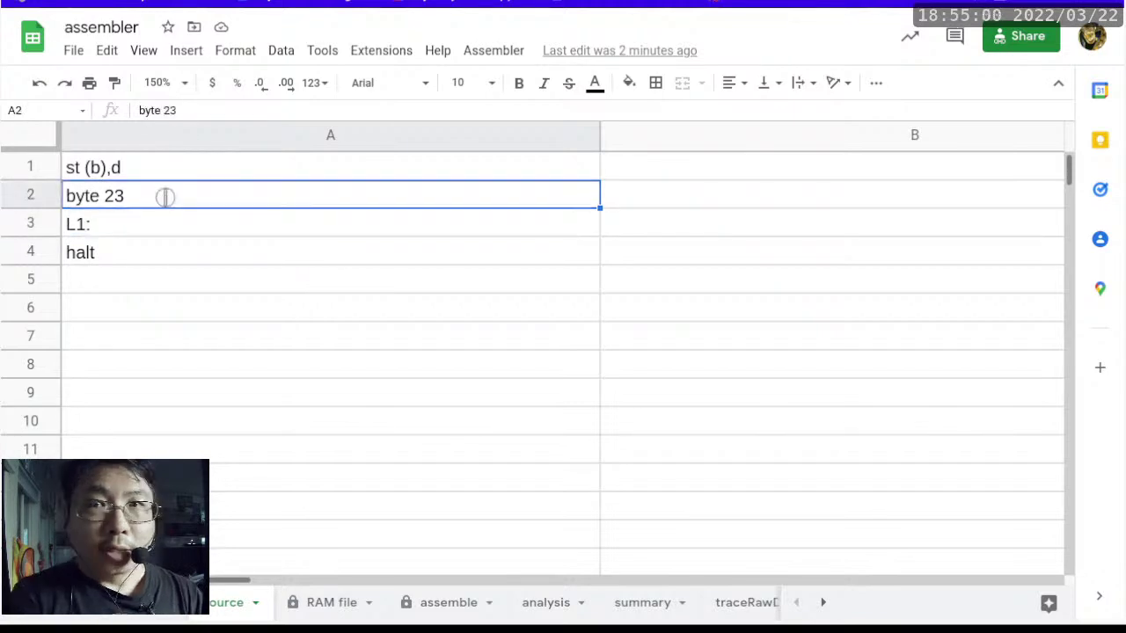
pyautogui.write('ldi a,L1')
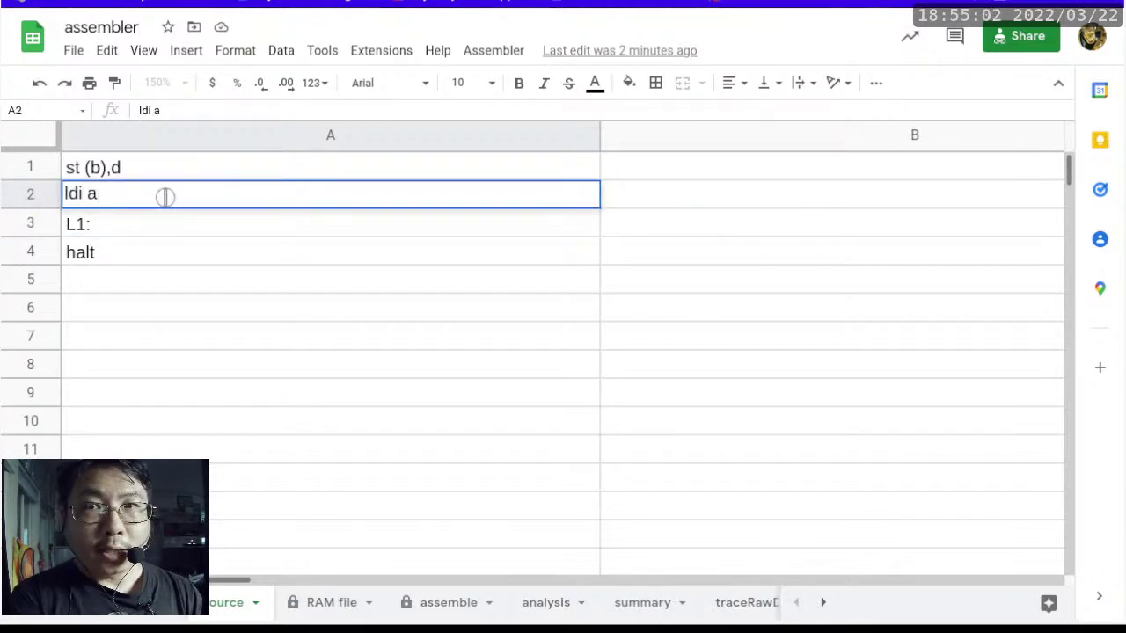
pyautogui.press('Return')
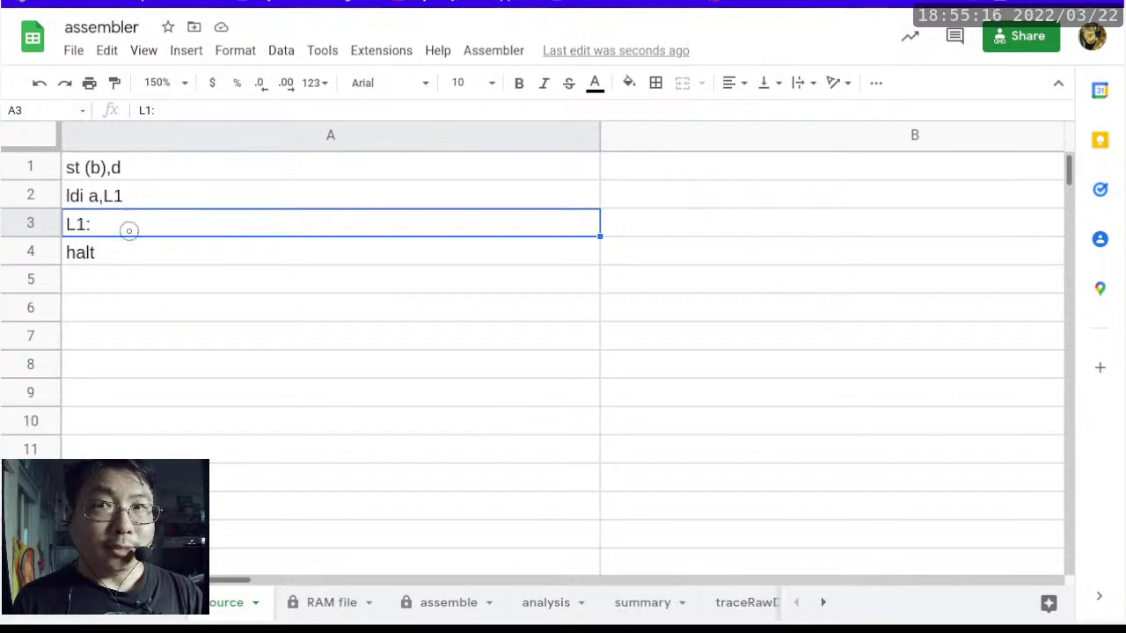
pyautogui.click(105, 251)
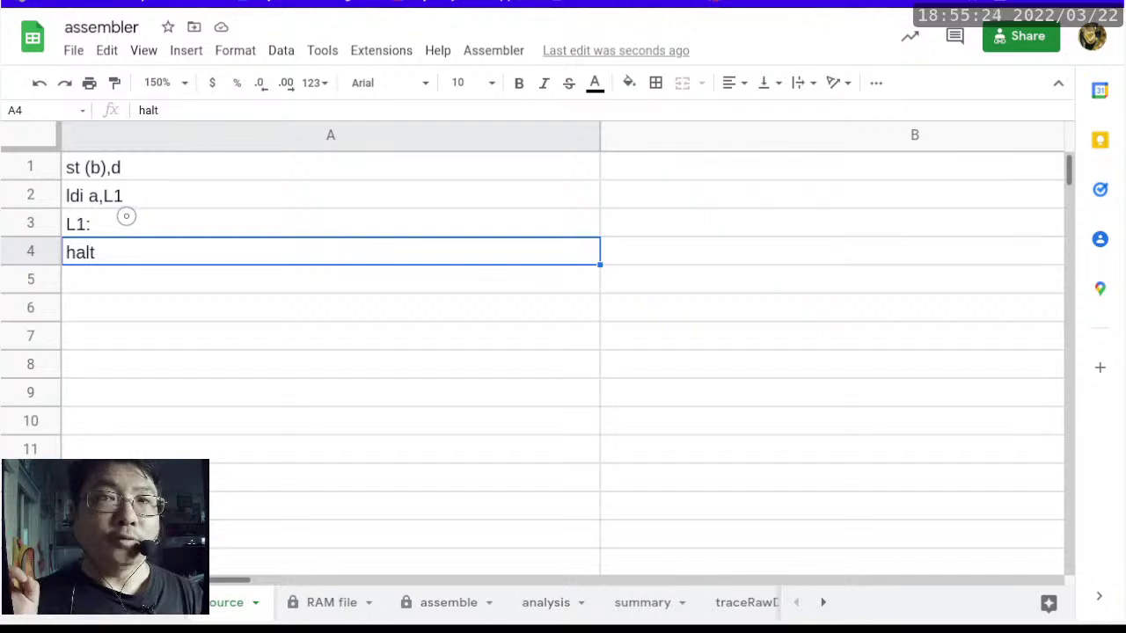
pyautogui.click(178, 192)
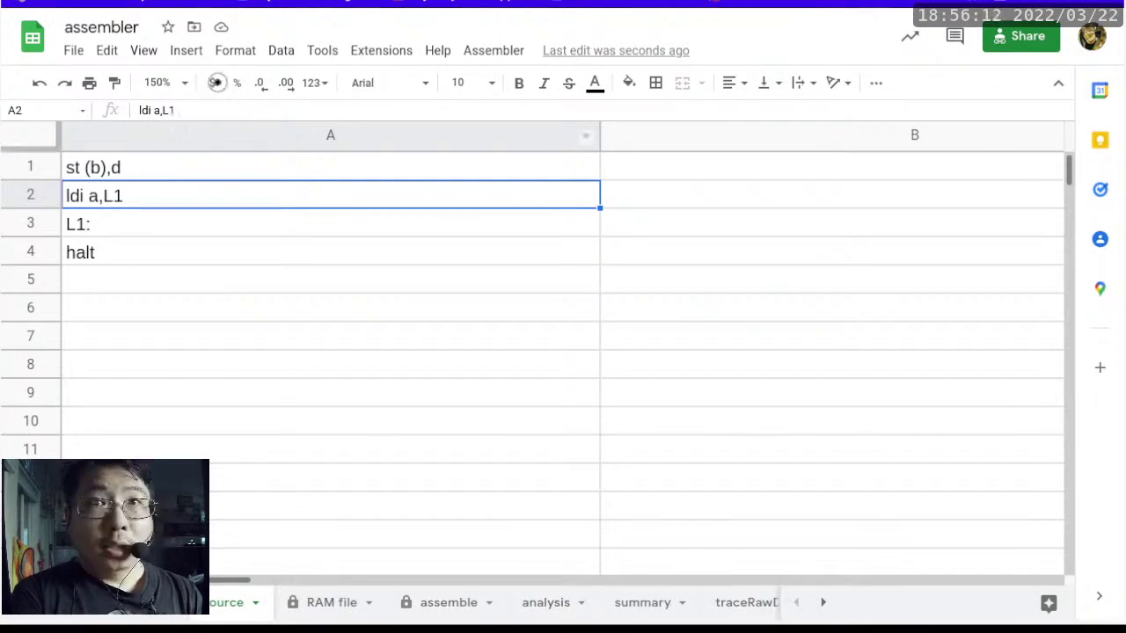
# Switch to the Canvas course modules page, search for the ldi lab and open the quiz "Lab: ld, st and ldi"
pyautogui.hotkey('ctrl', 'Tab')
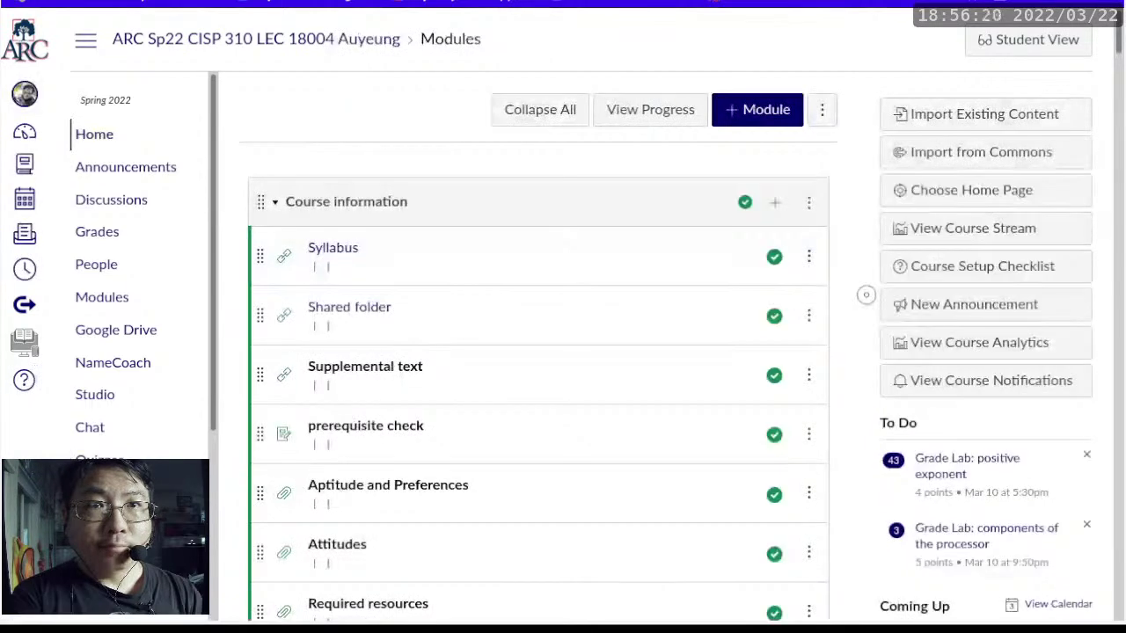
pyautogui.scroll(-15, 864, 296)
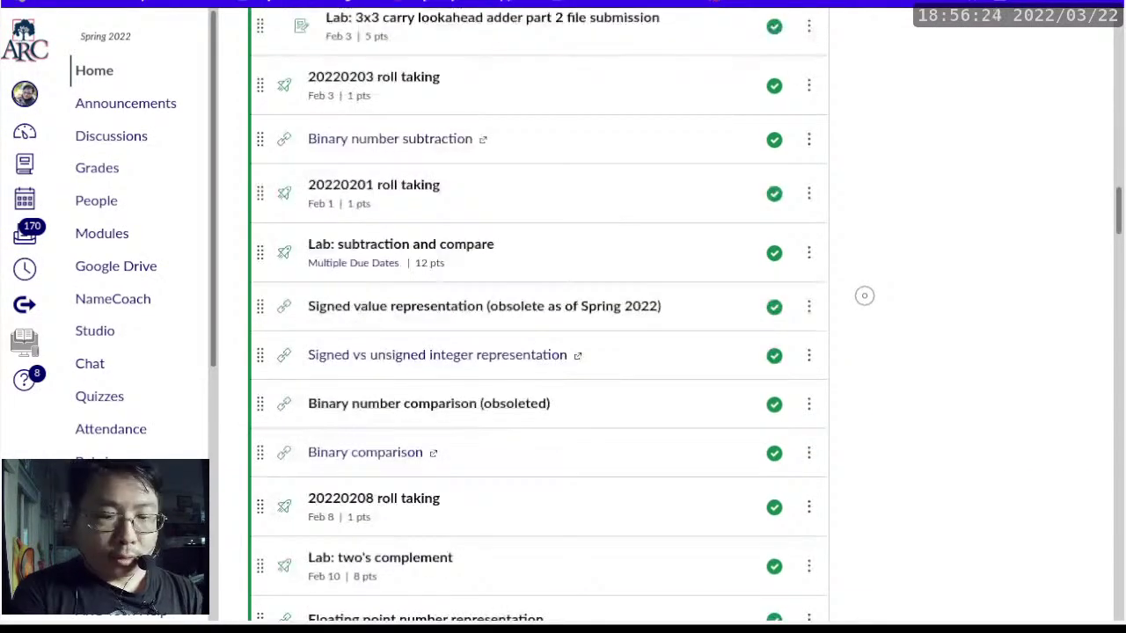
pyautogui.hotkey('ctrl', 'f')
pyautogui.write('ld')
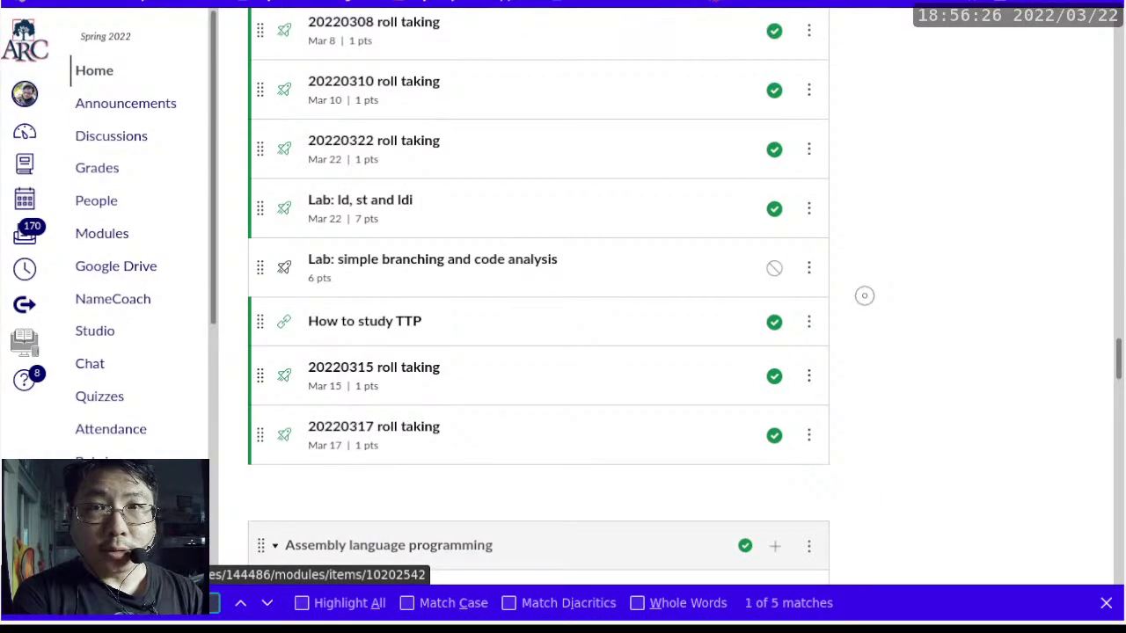
pyautogui.press('Return')
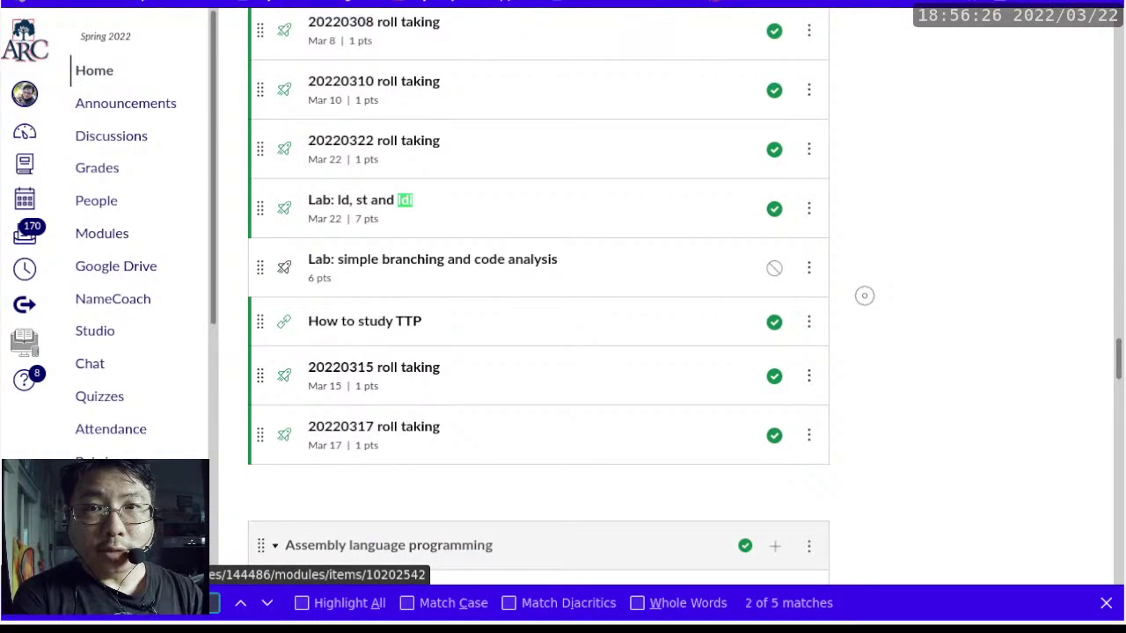
pyautogui.click(384, 201)
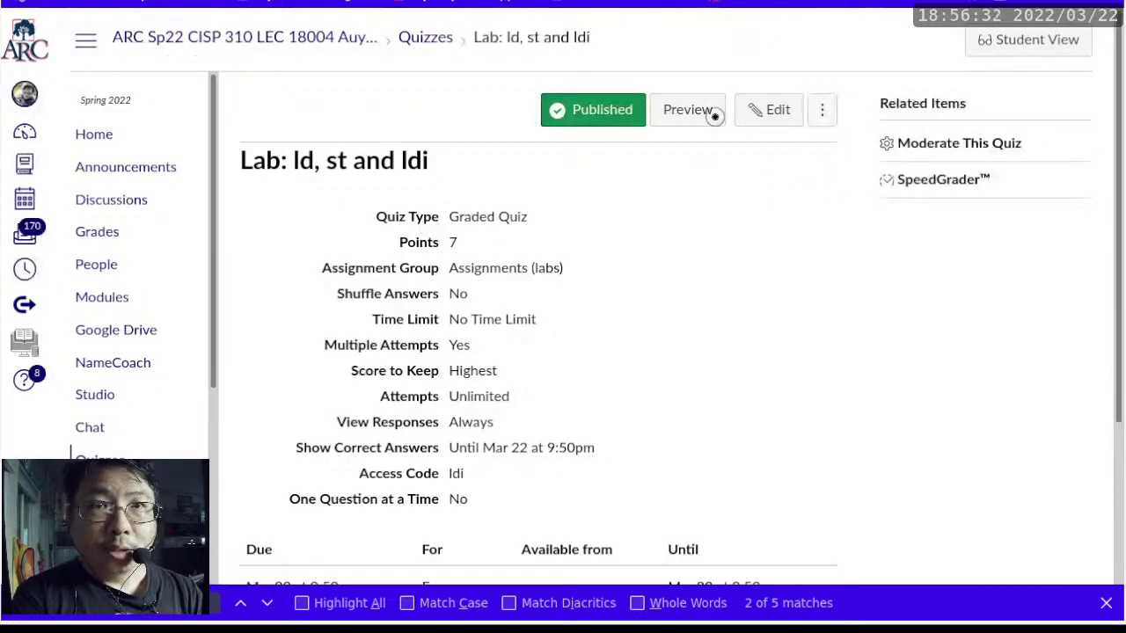
# Open the quiz for editing and highlight its access code in the quiz restrictions
pyautogui.click(776, 109)
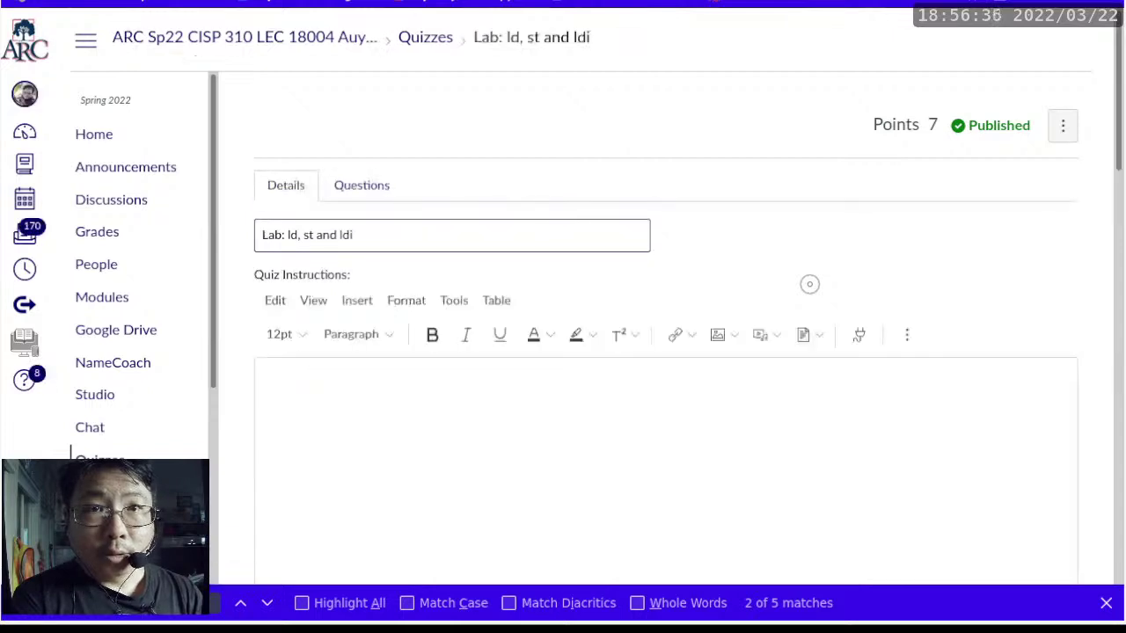
pyautogui.scroll(-3, 809, 283)
pyautogui.scroll(-8, 809, 283)
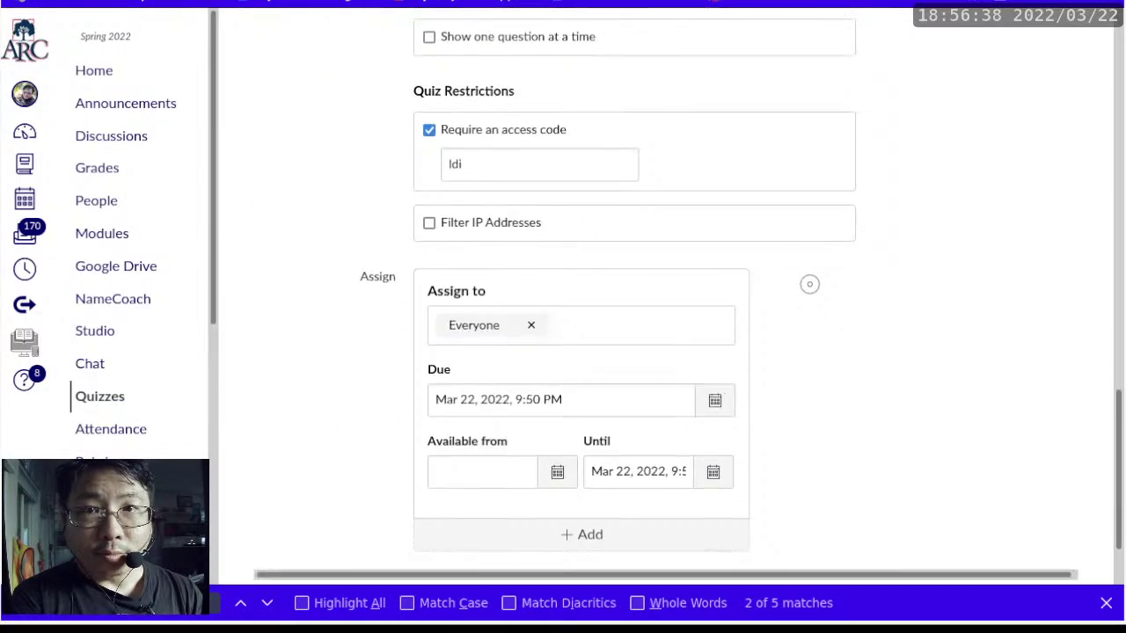
pyautogui.doubleClick(500, 160)
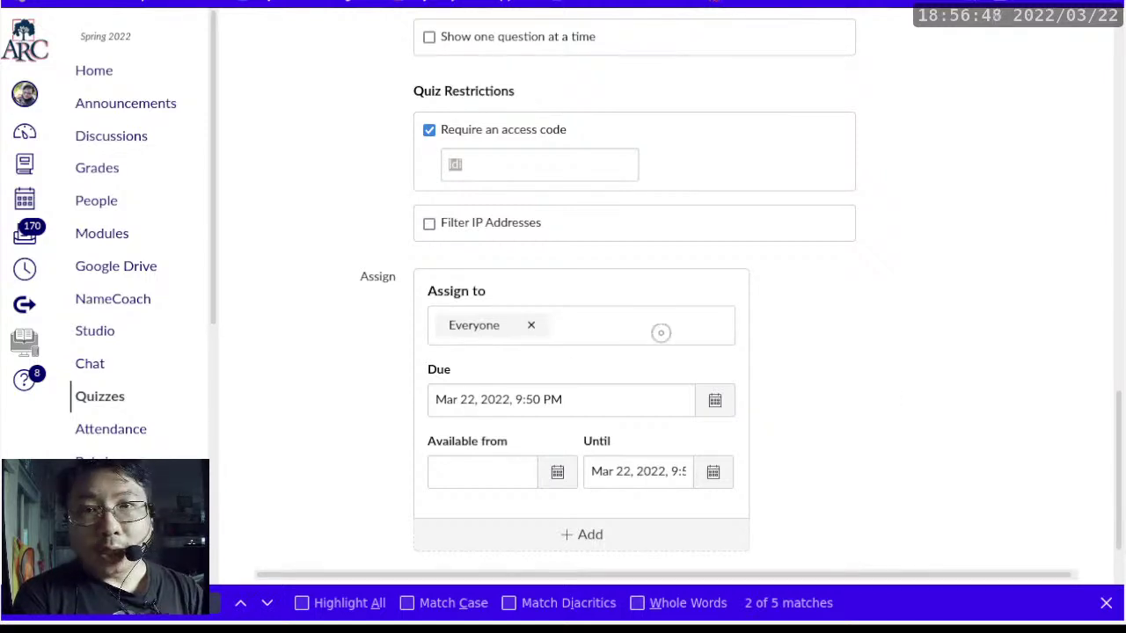
pyautogui.hotkey('alt', 'Tab')
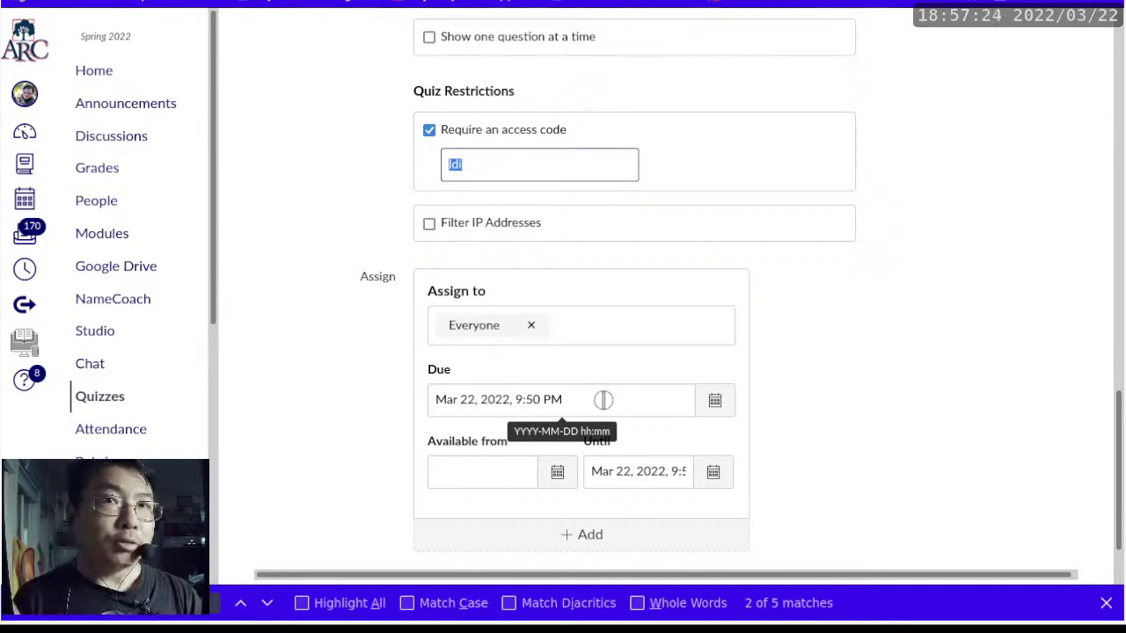
# Deselect the access code and save the quiz settings
pyautogui.click(926, 370)
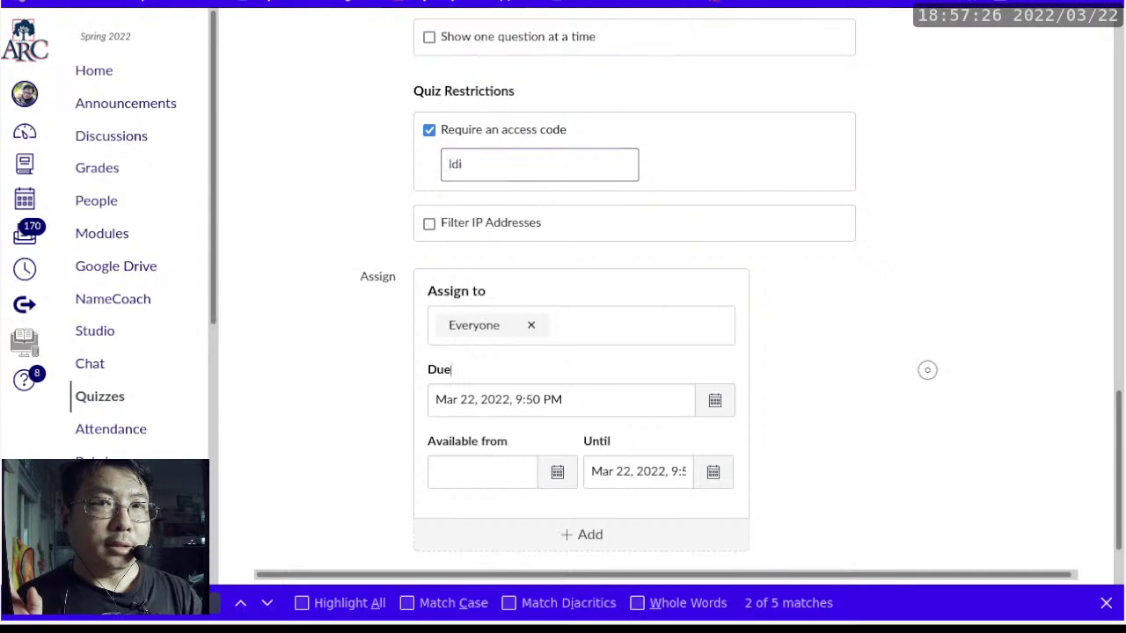
pyautogui.scroll(-2, 927, 369)
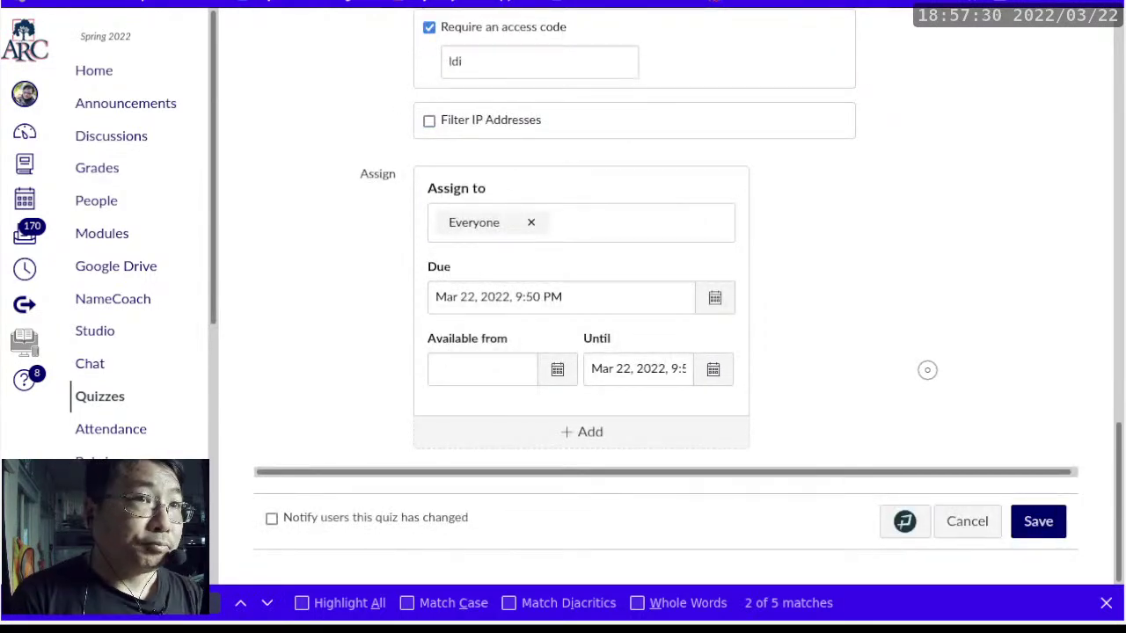
pyautogui.click(1053, 531)
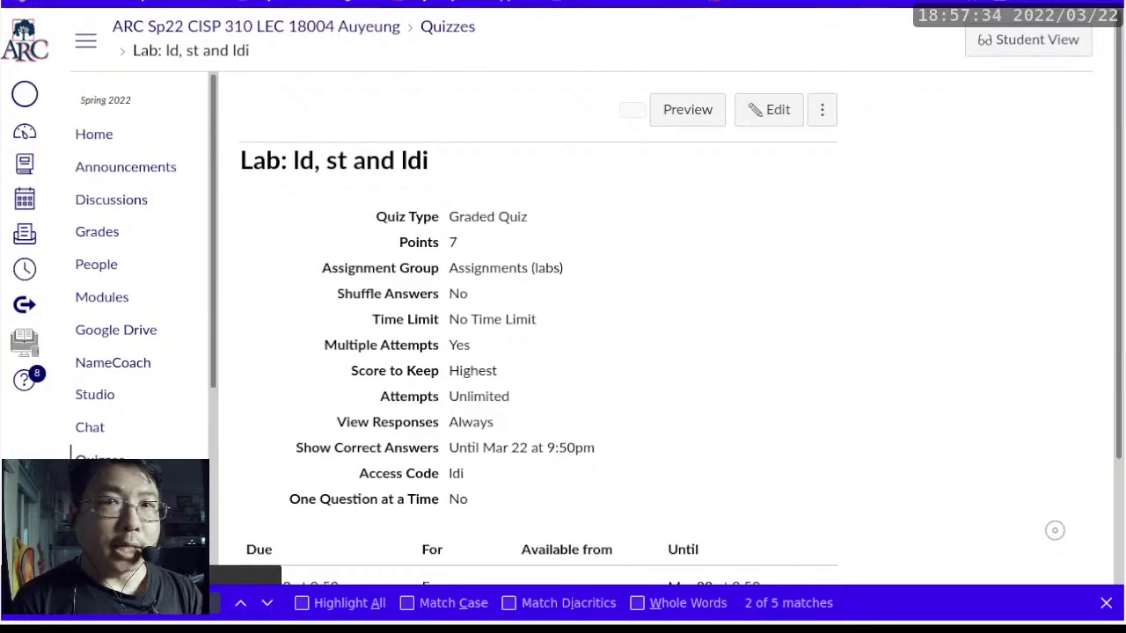